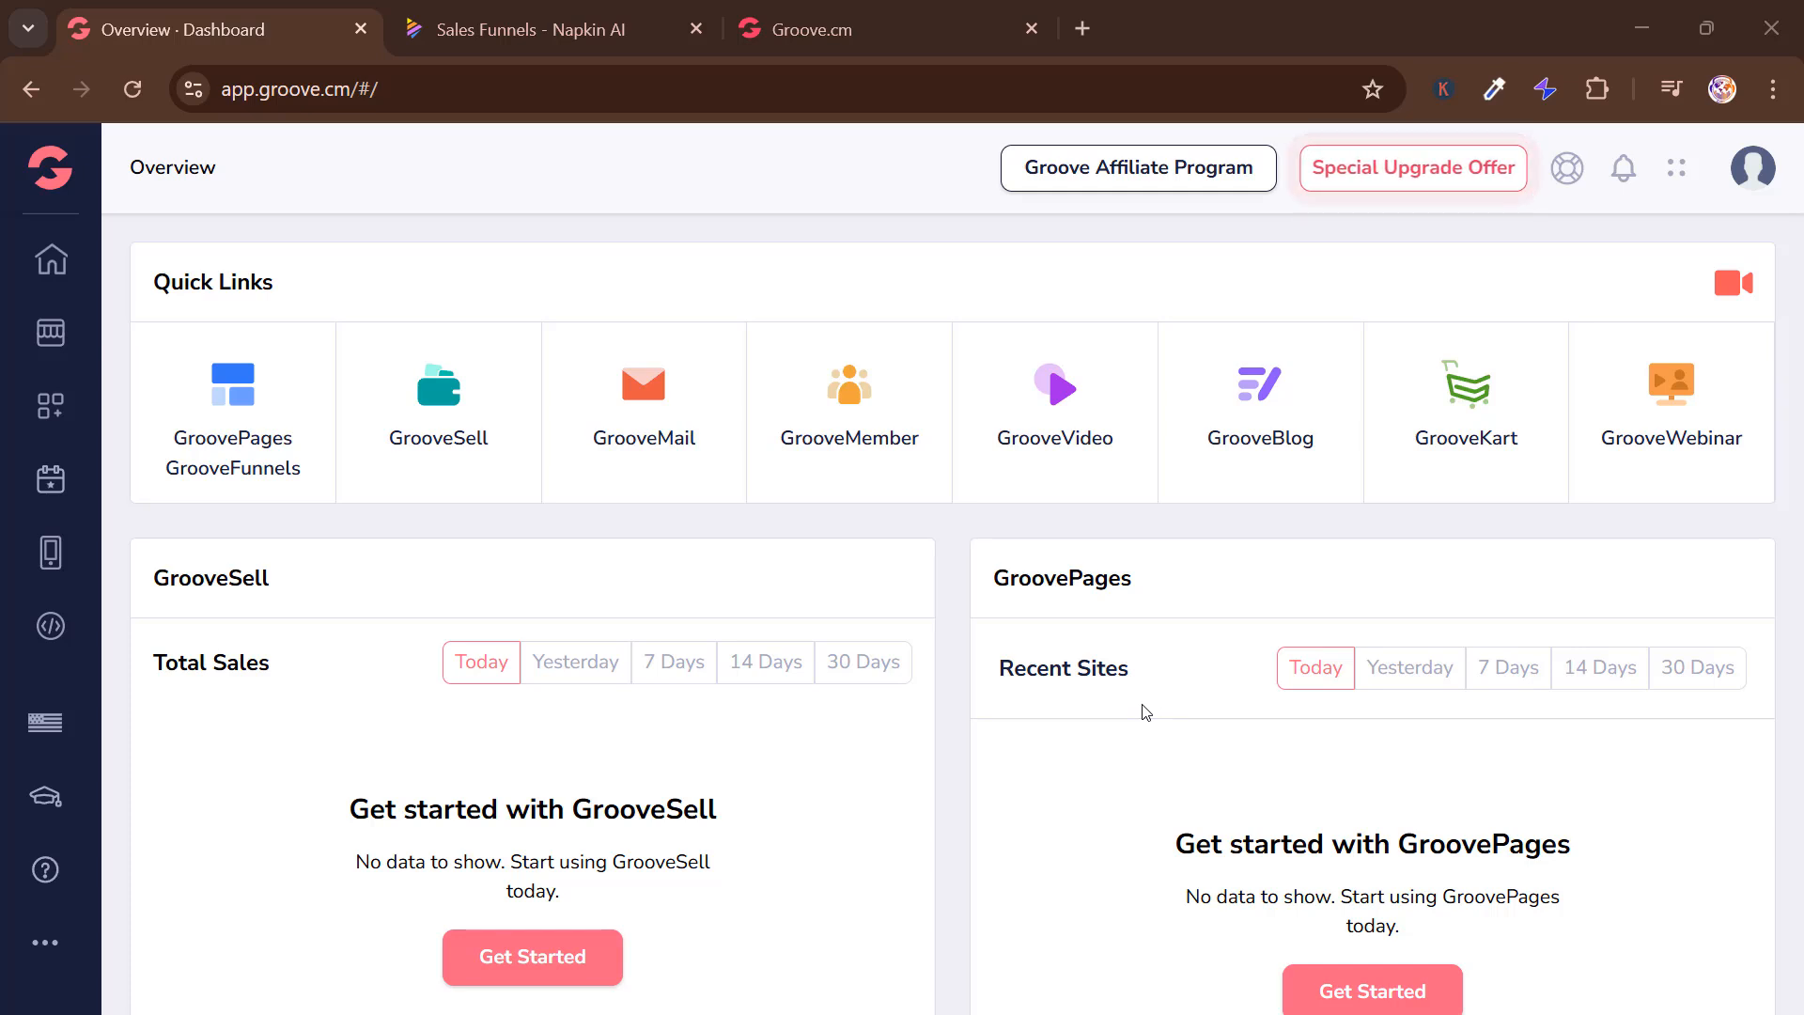
# Switch to the Sales Funnels document in Napkin AI and review the four classic stages and the first Customer Conversion Funnel diagram
pyautogui.click(537, 30)
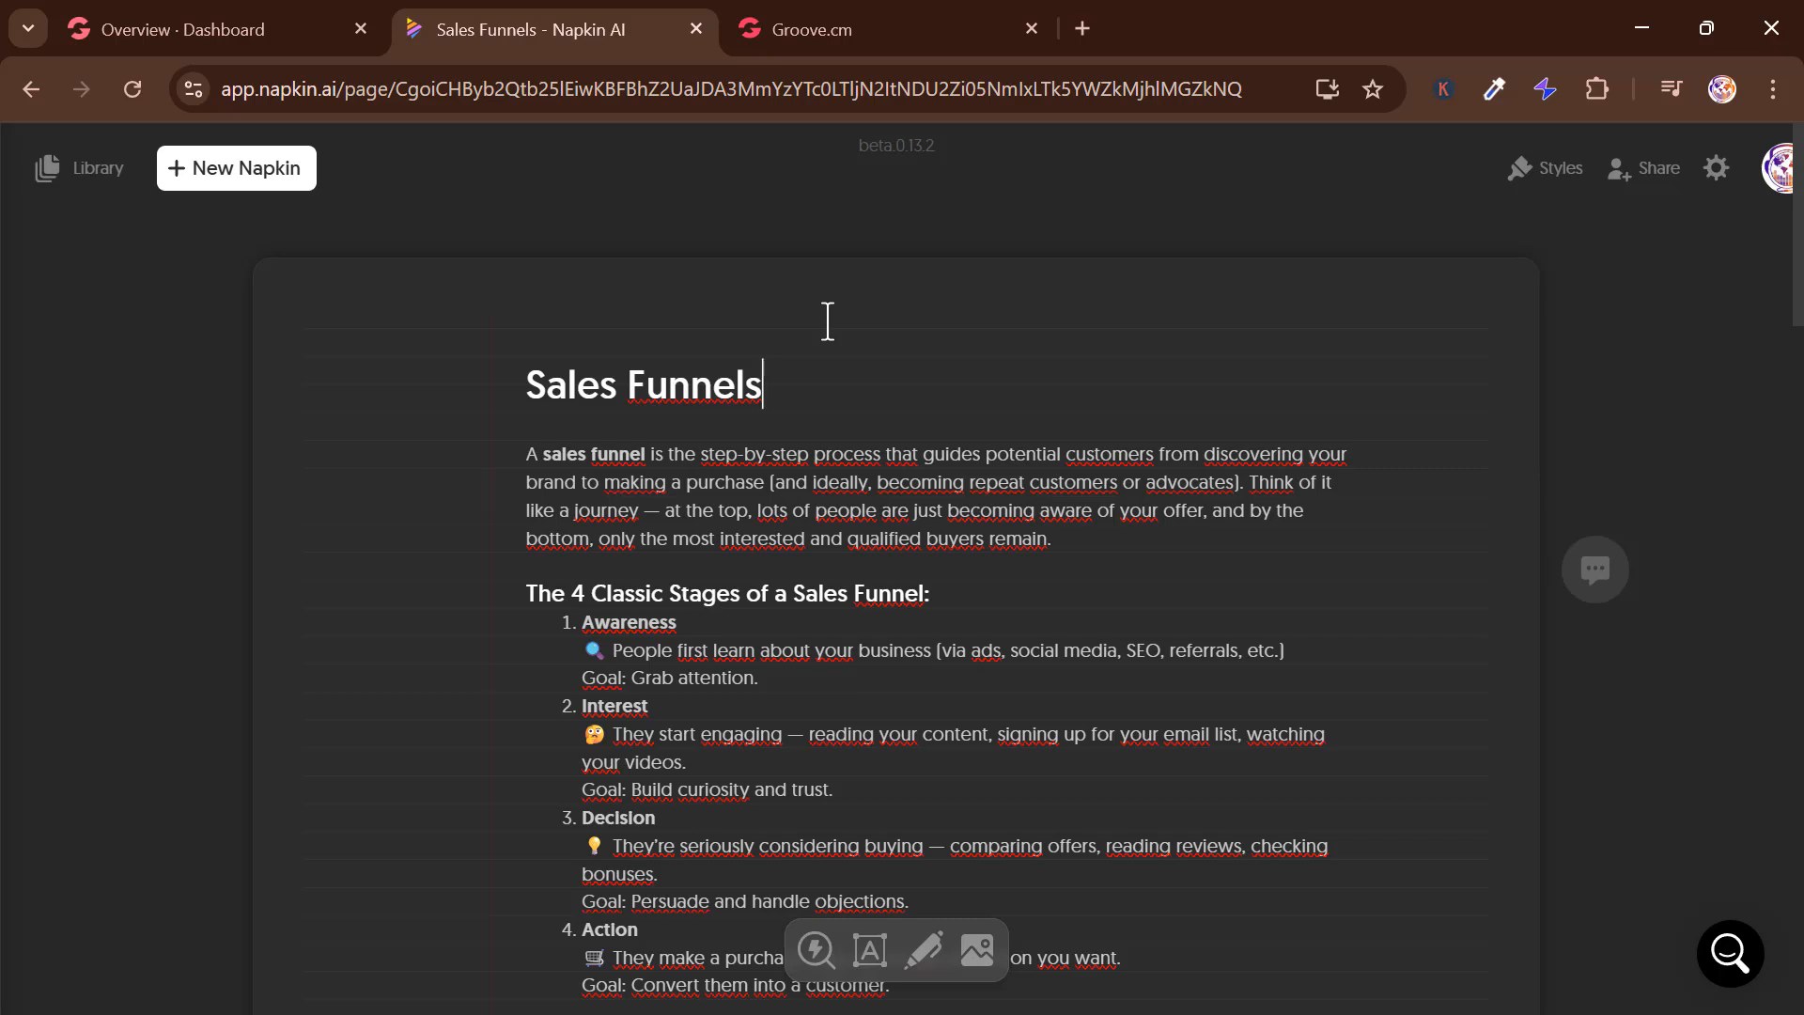
pyautogui.scroll(-1, 828, 322)
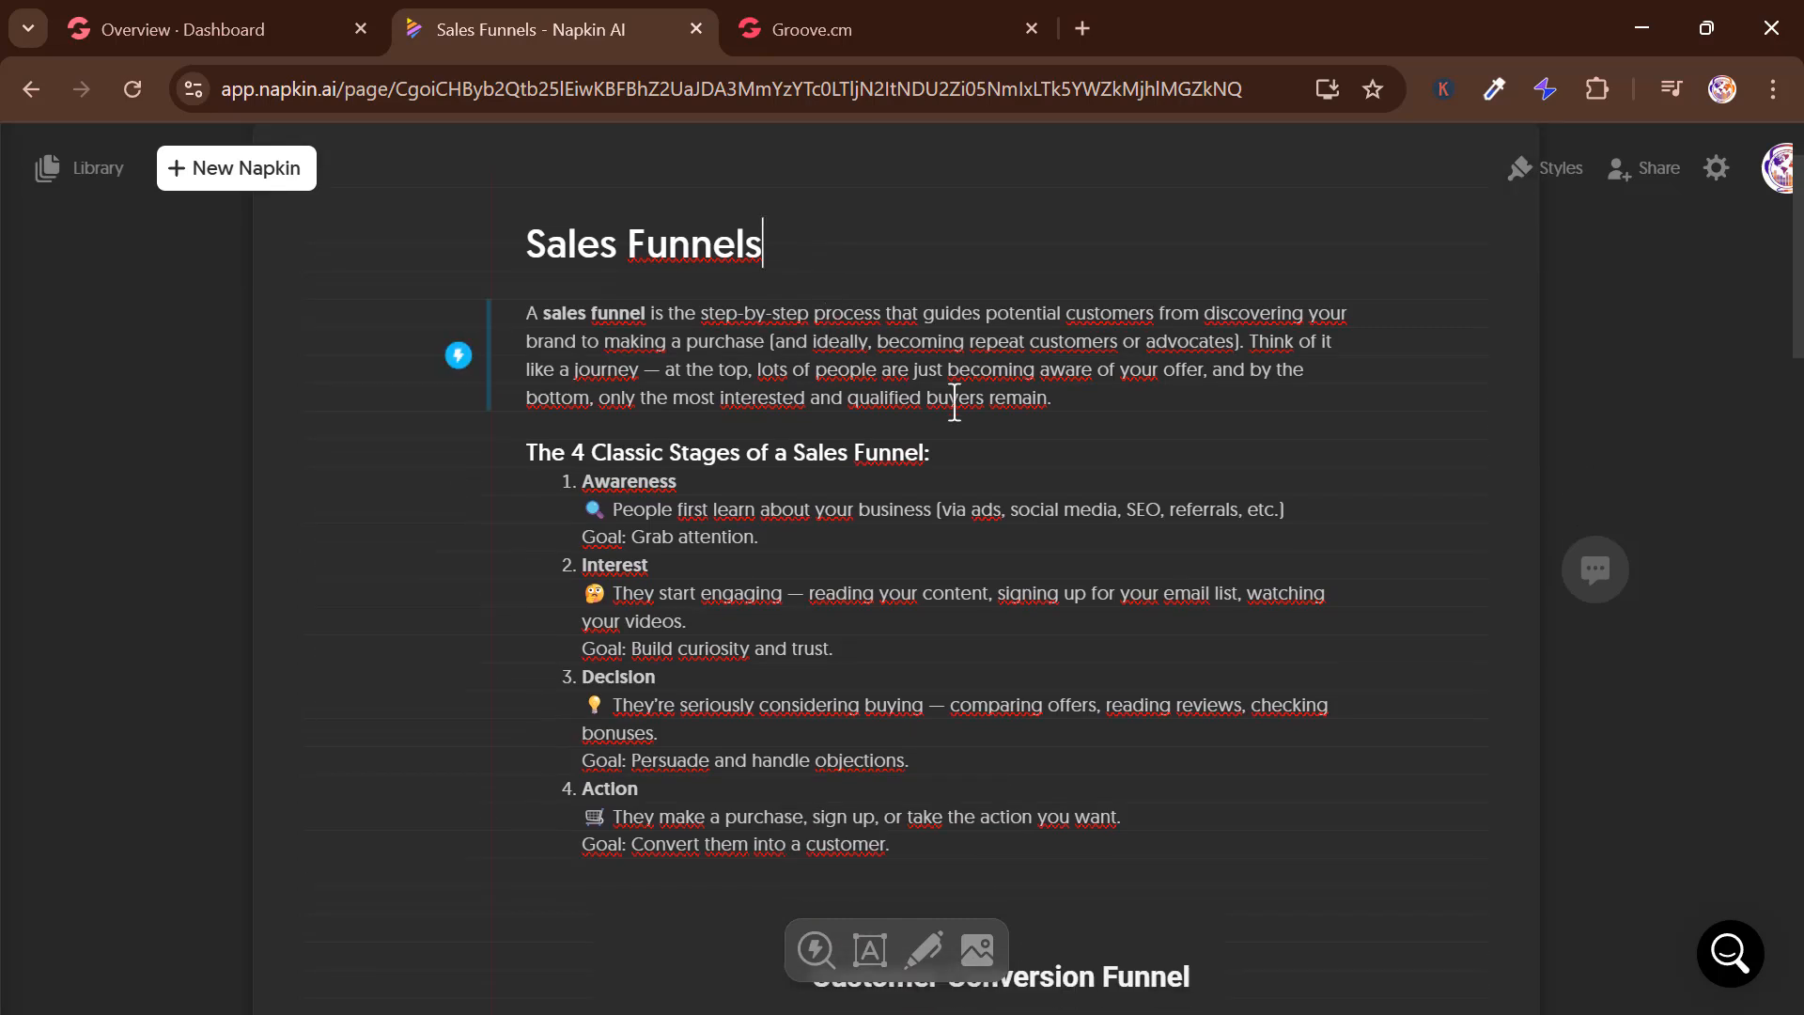
pyautogui.scroll(-3, 955, 402)
pyautogui.scroll(2, 955, 403)
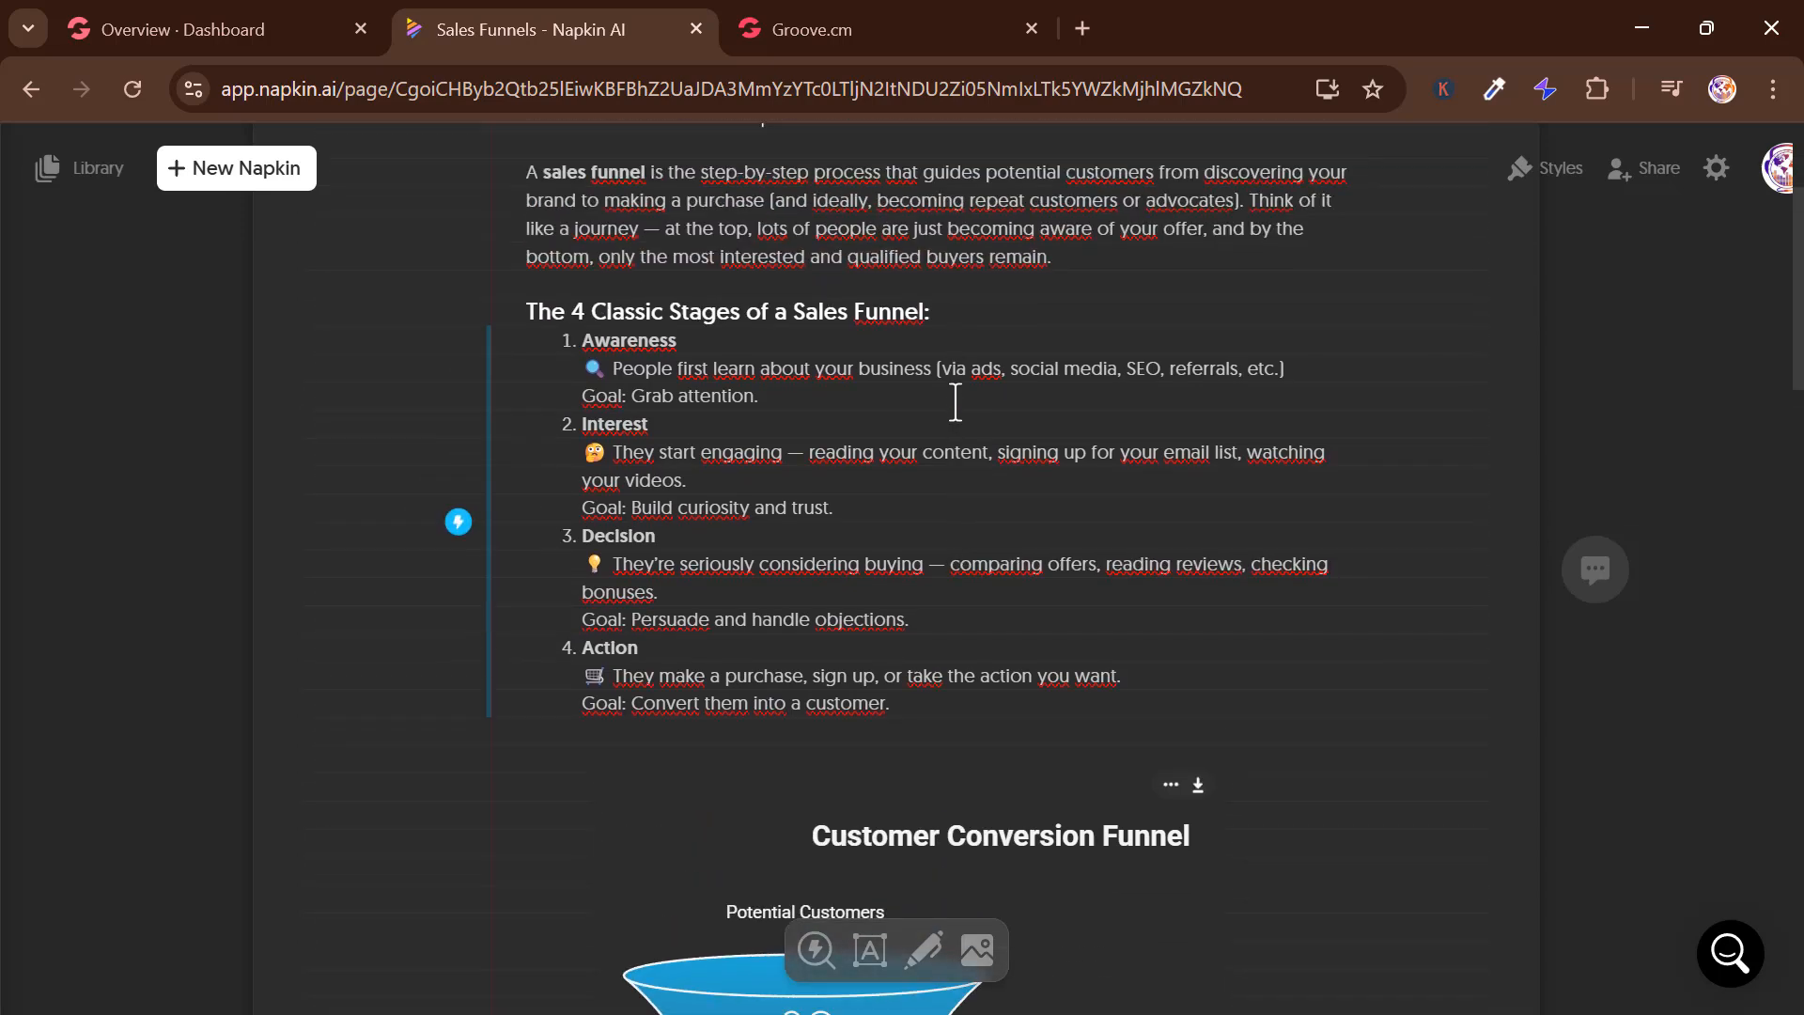
pyautogui.scroll(-8, 955, 402)
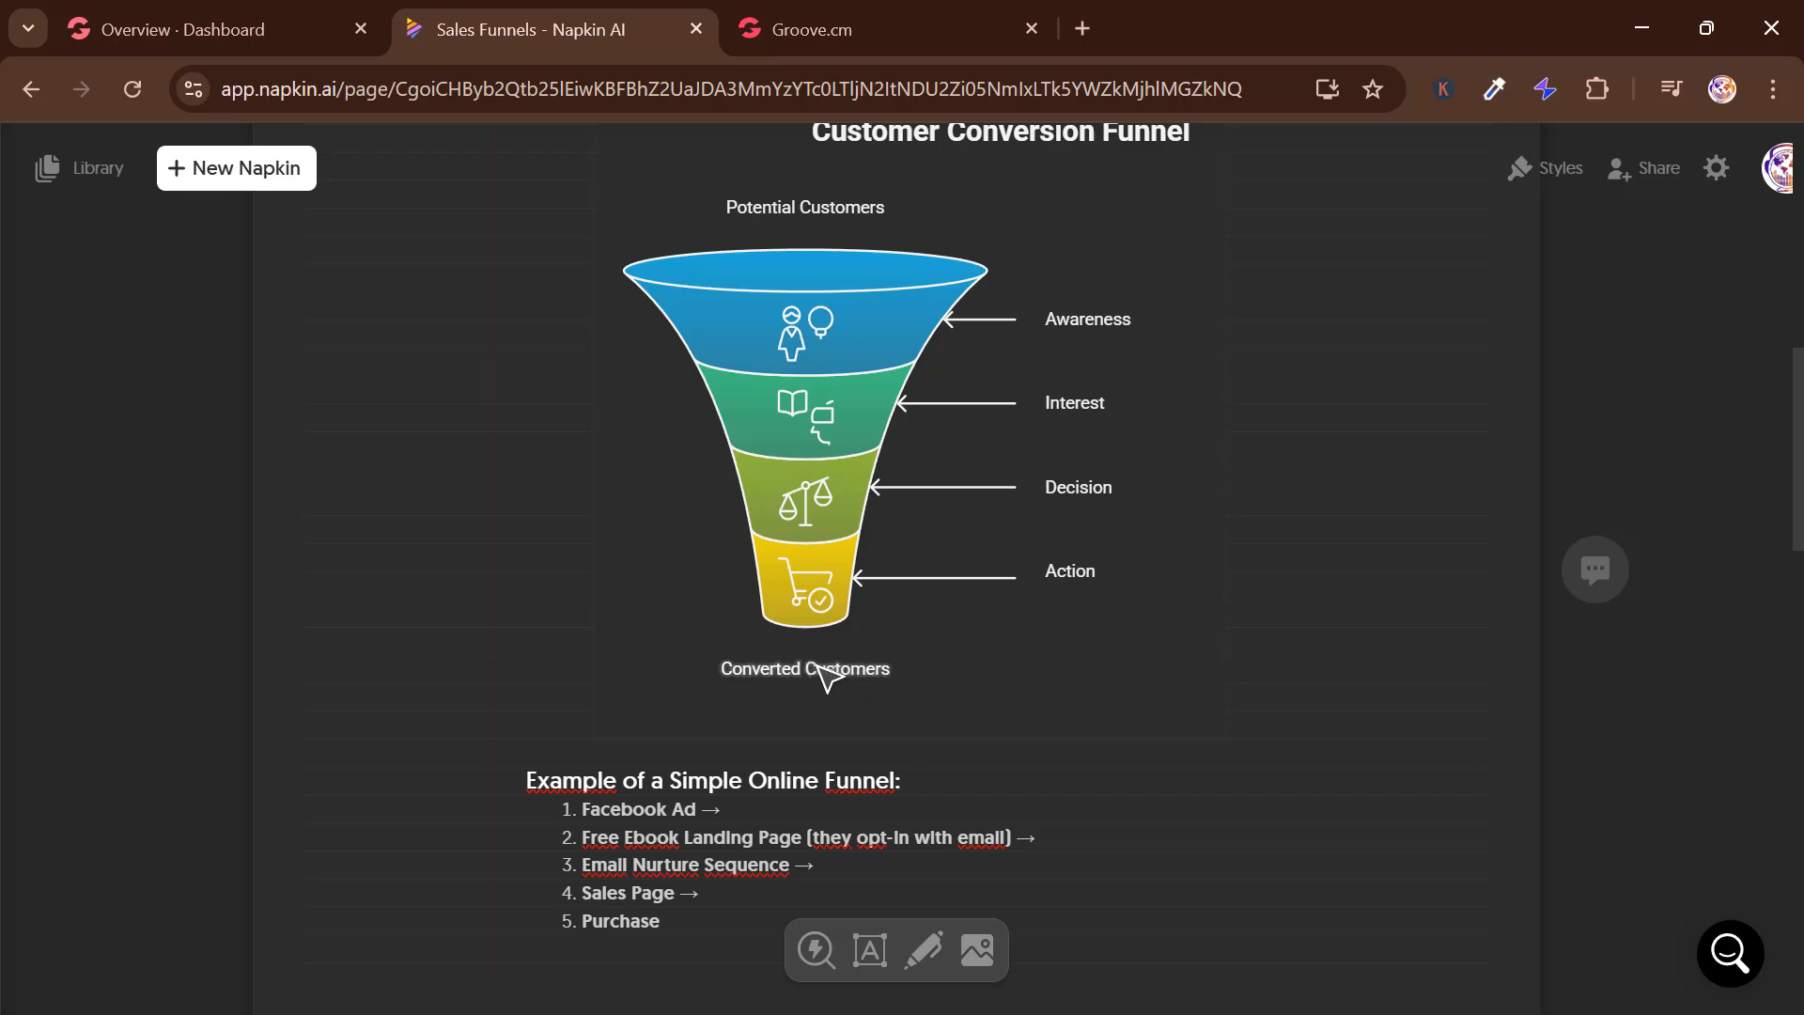
pyautogui.scroll(8, 894, 685)
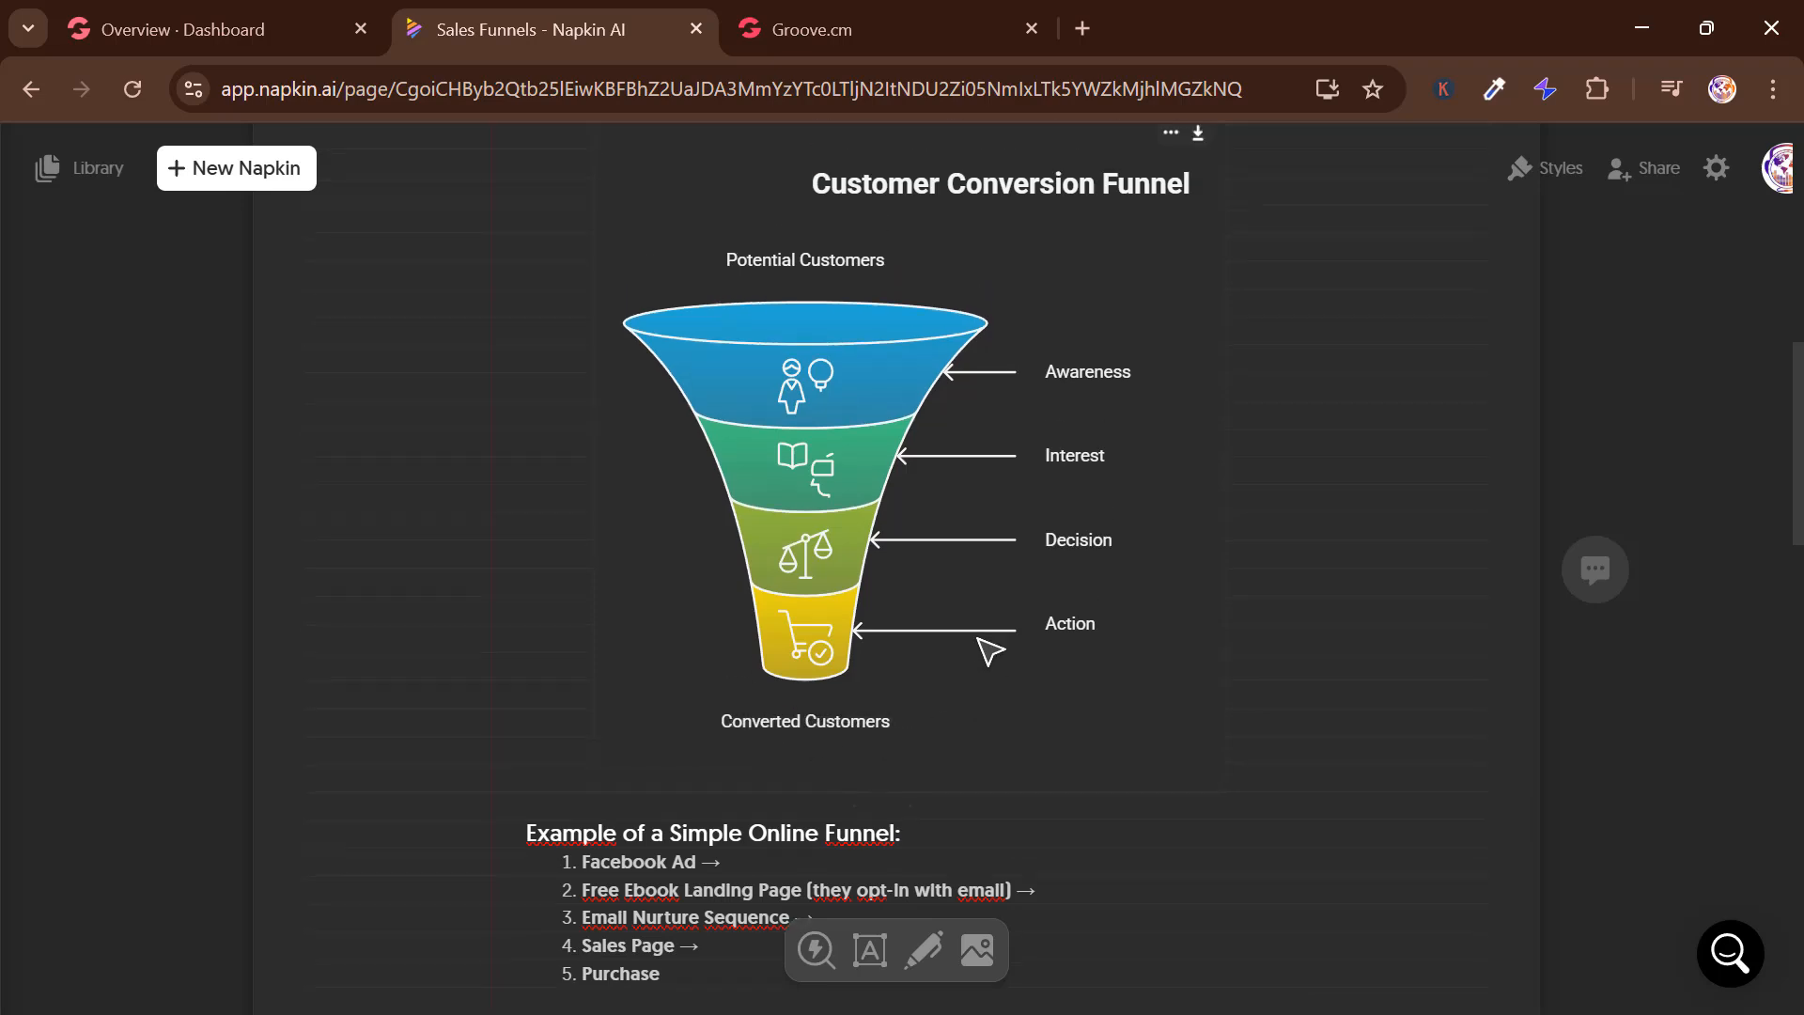
pyautogui.scroll(-1, 977, 649)
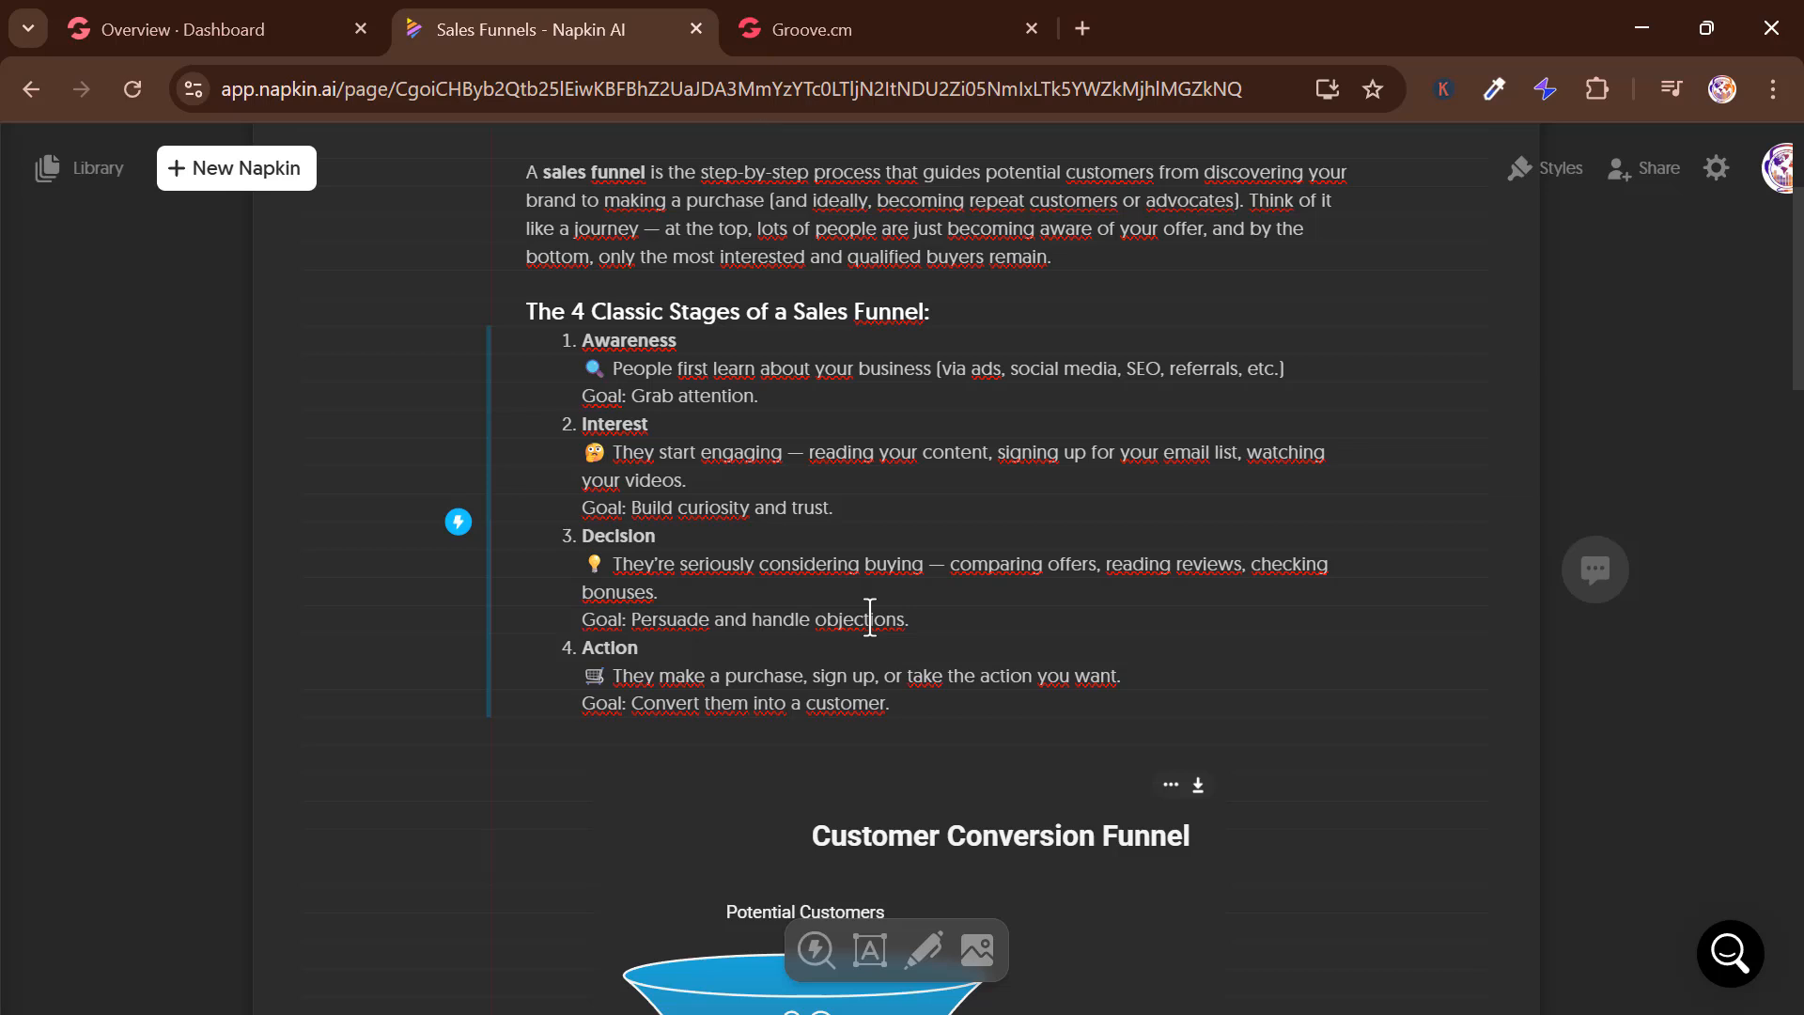
pyautogui.scroll(-5, 870, 620)
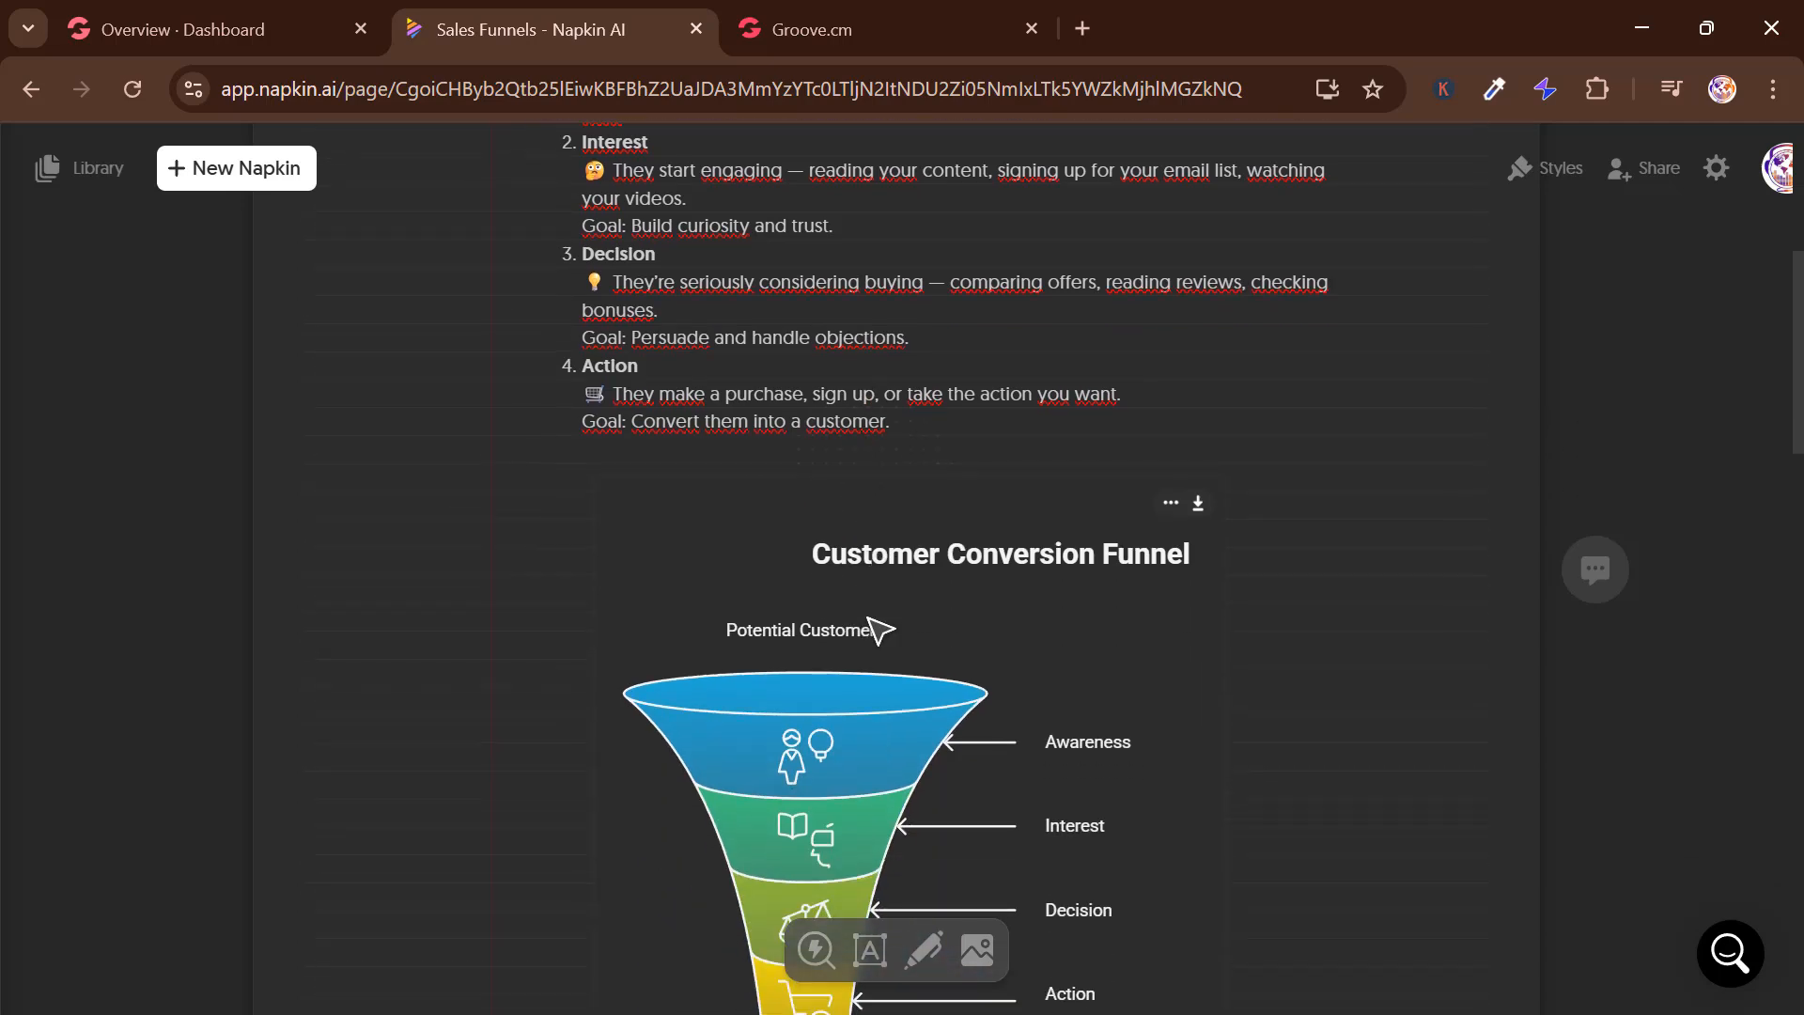
pyautogui.scroll(-1, 868, 617)
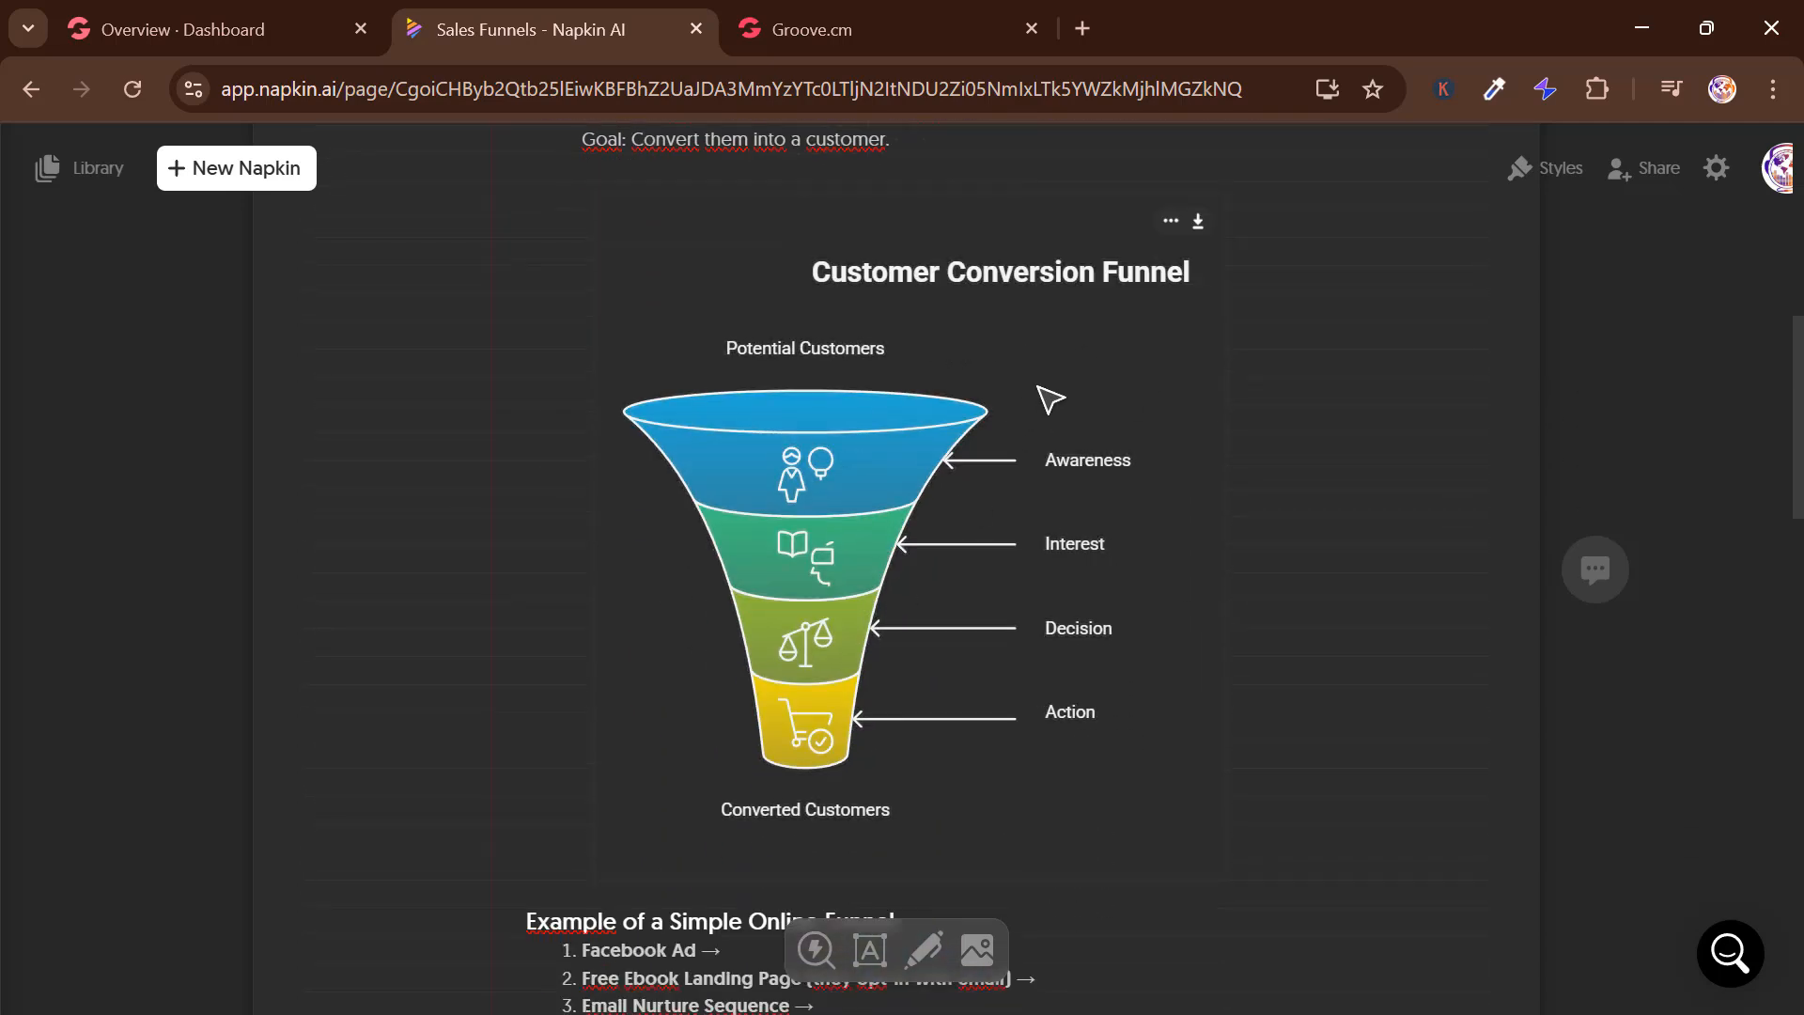
pyautogui.scroll(-2, 1036, 365)
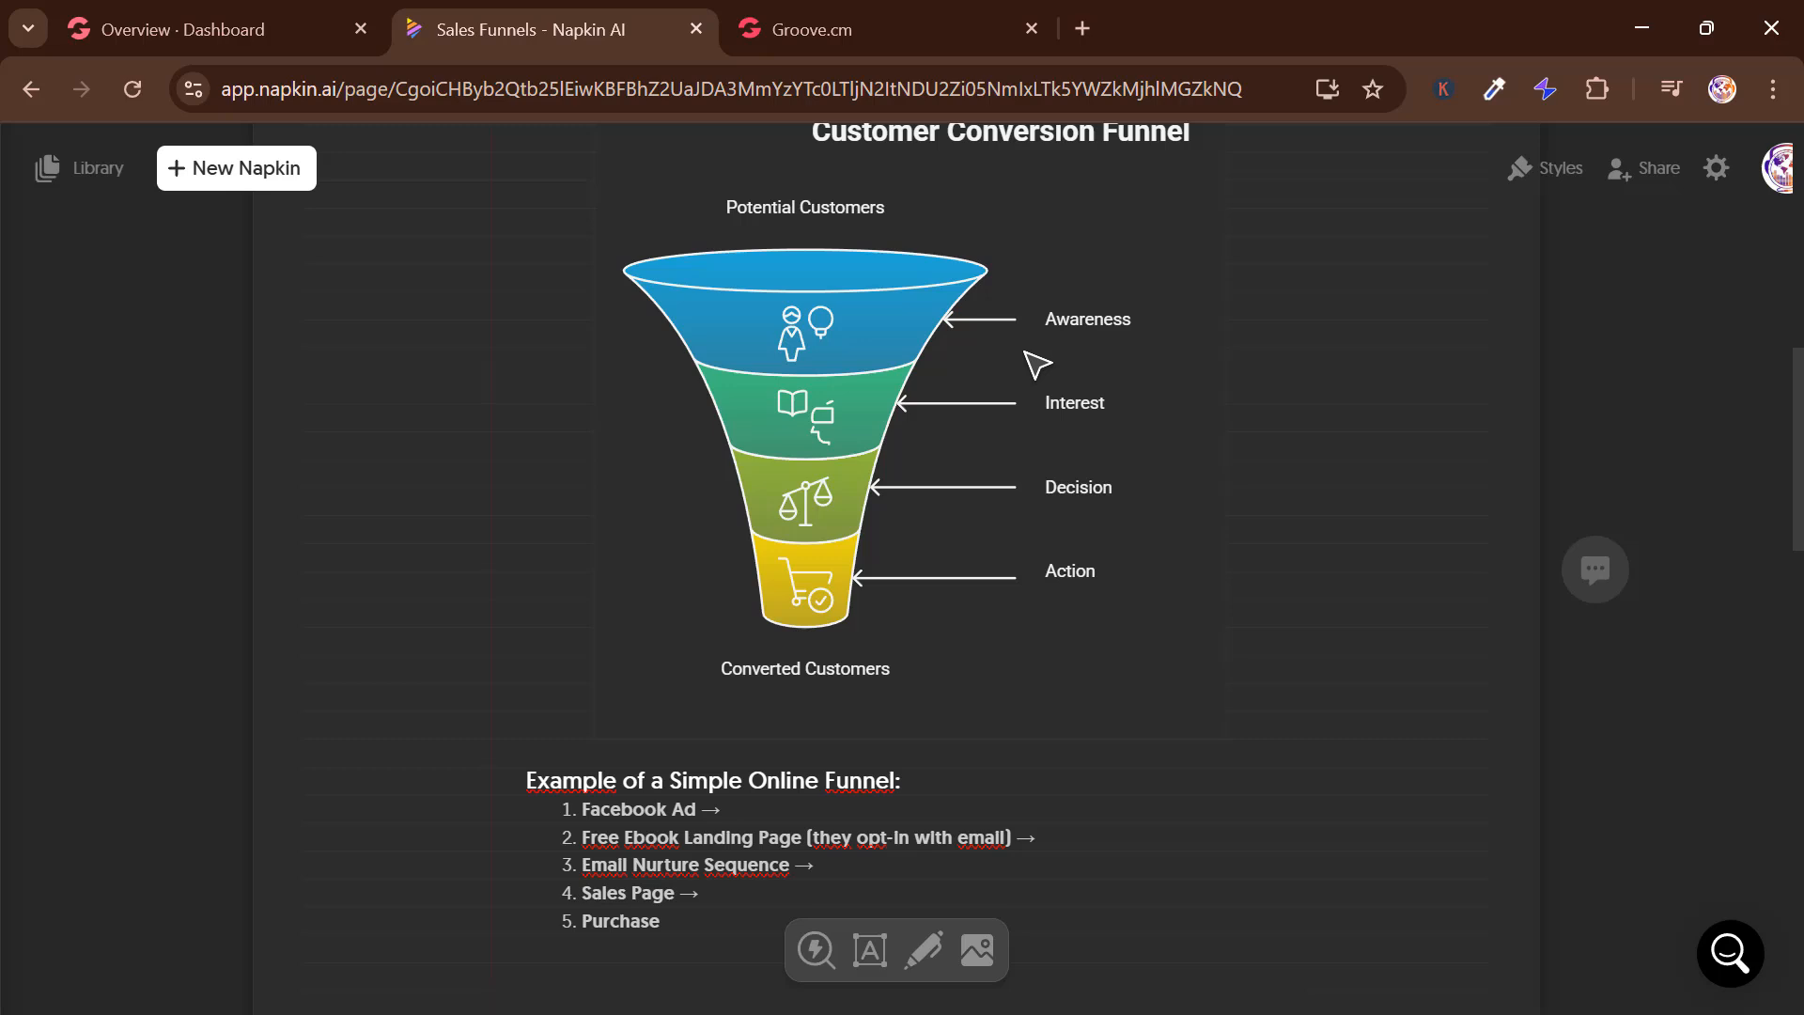
pyautogui.scroll(2, 1037, 365)
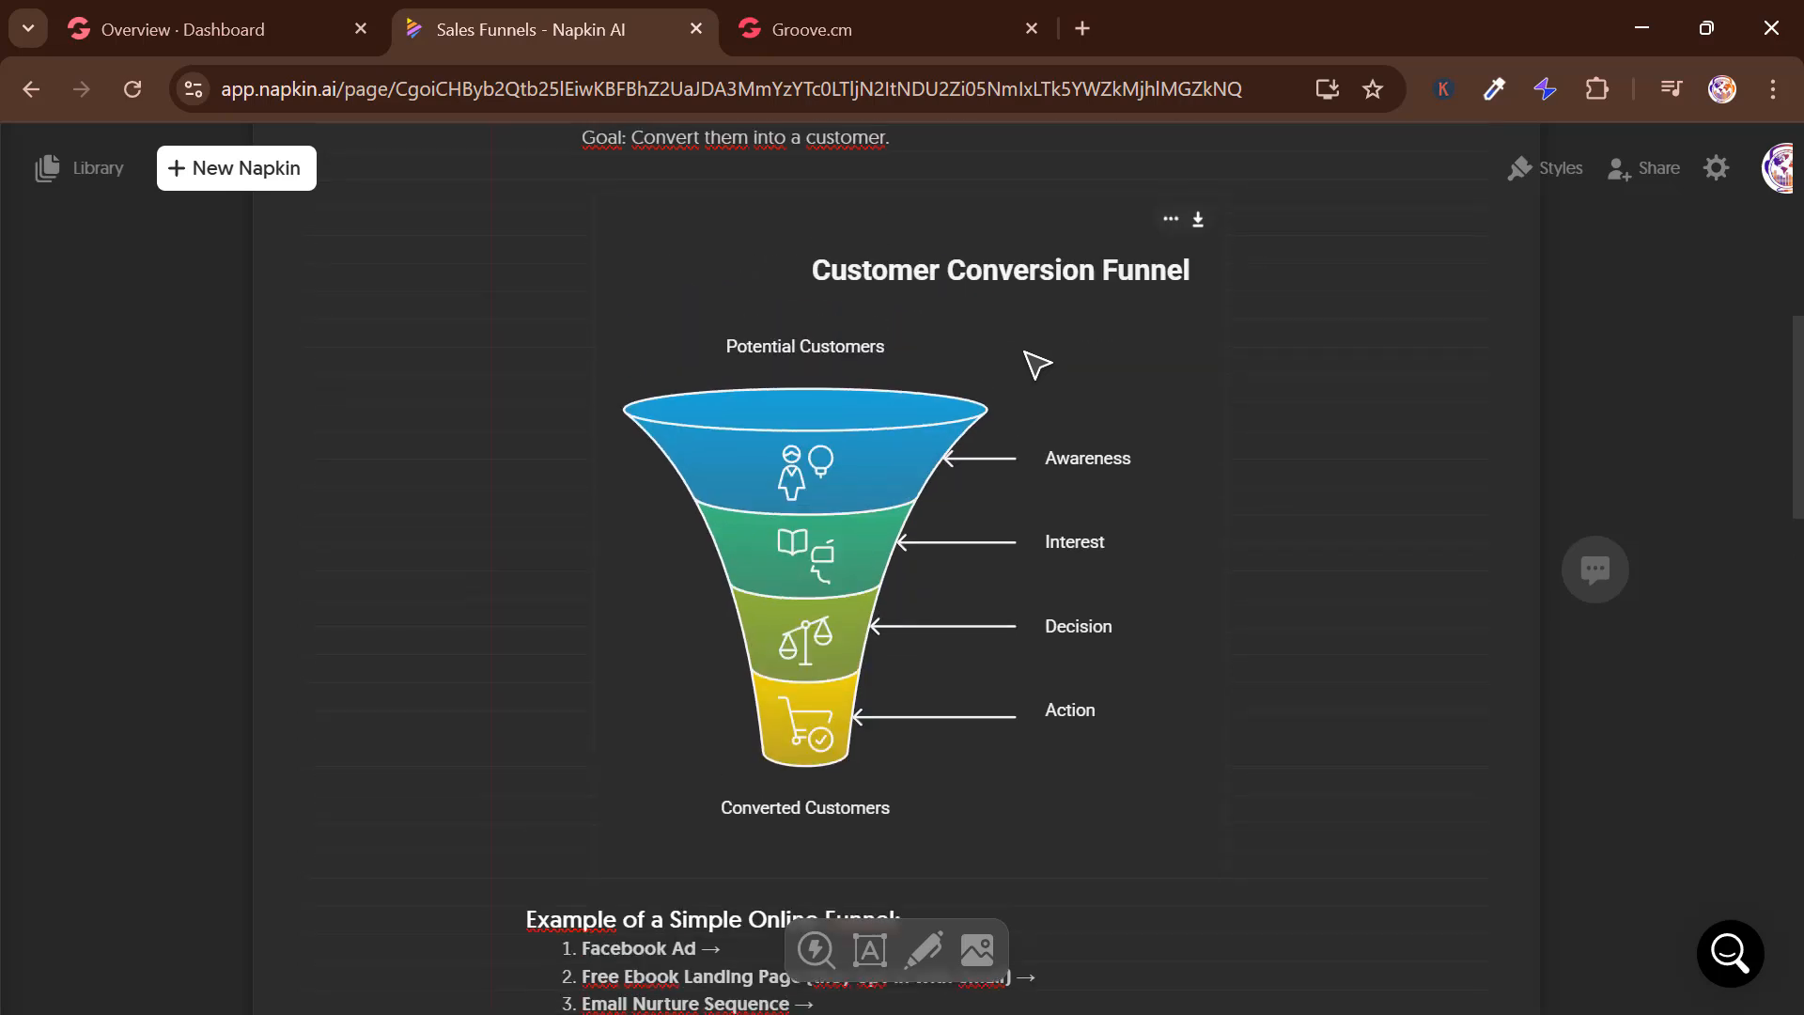
pyautogui.scroll(-2, 1037, 364)
pyautogui.scroll(2, 1037, 365)
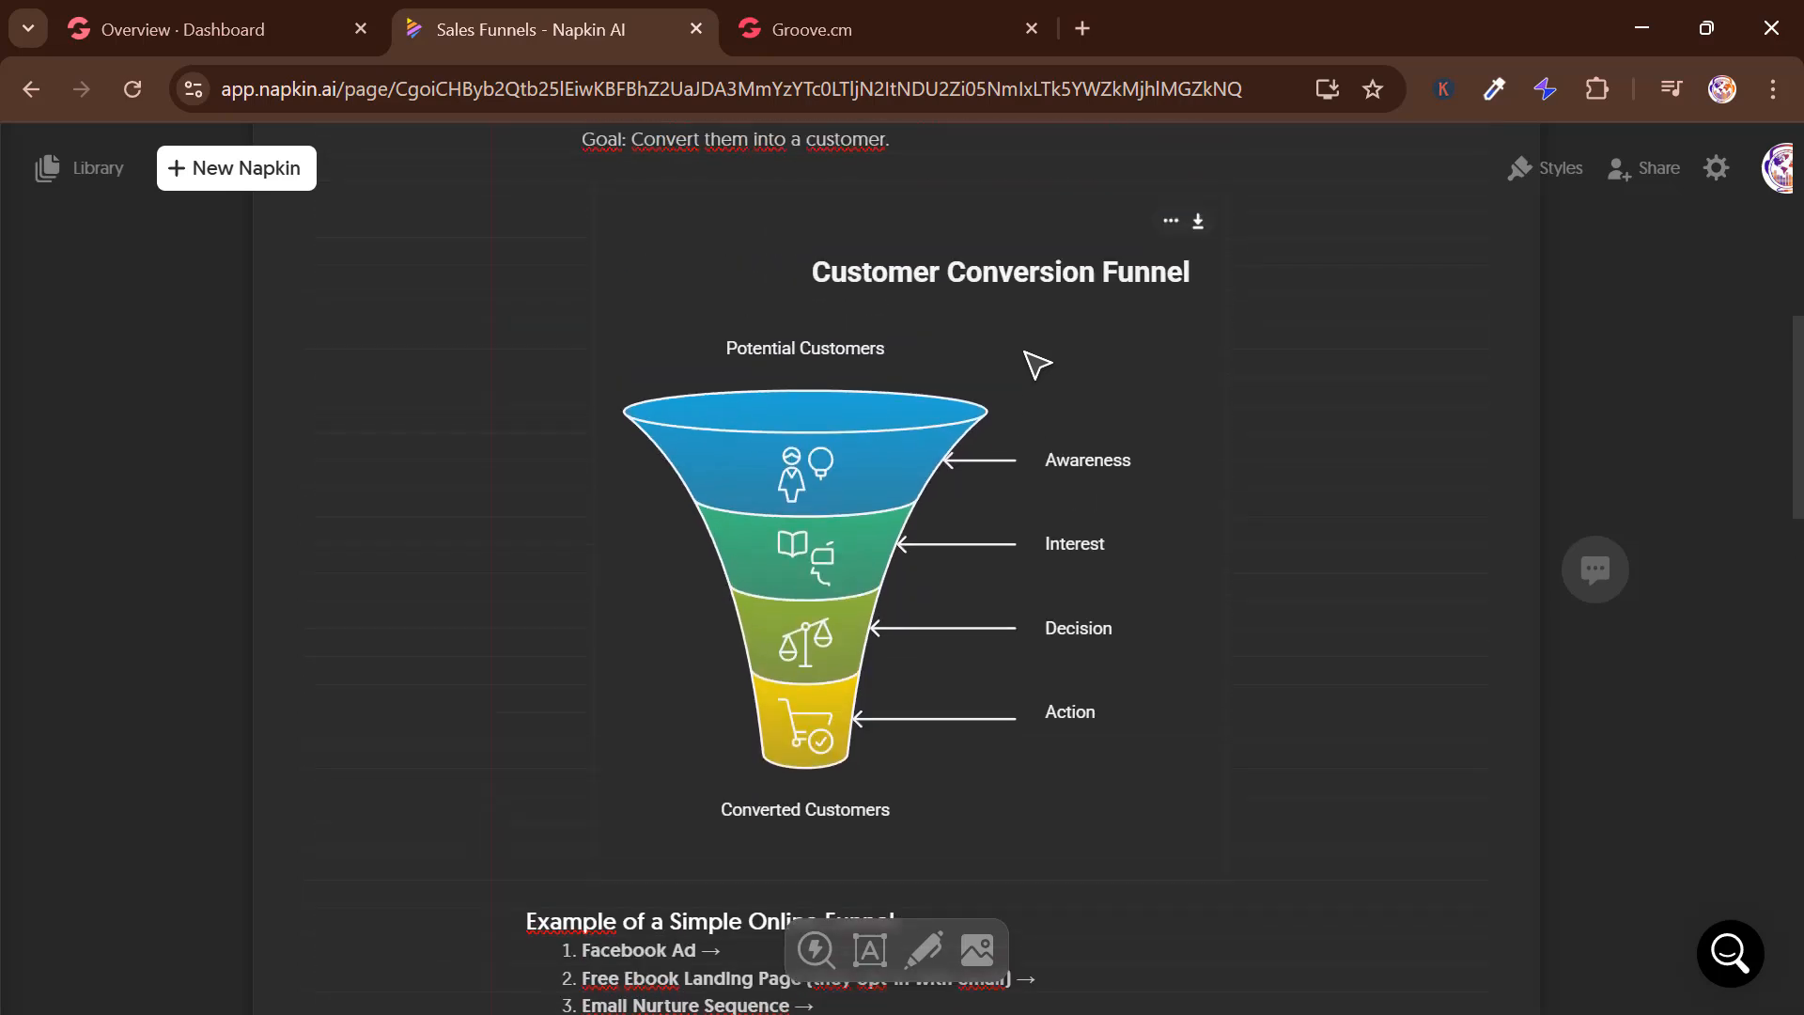
# Review the simple online funnel example, the Bonus: Post-Purchase Funnel section and the Marketing strategies diagram
pyautogui.scroll(-6, 1036, 364)
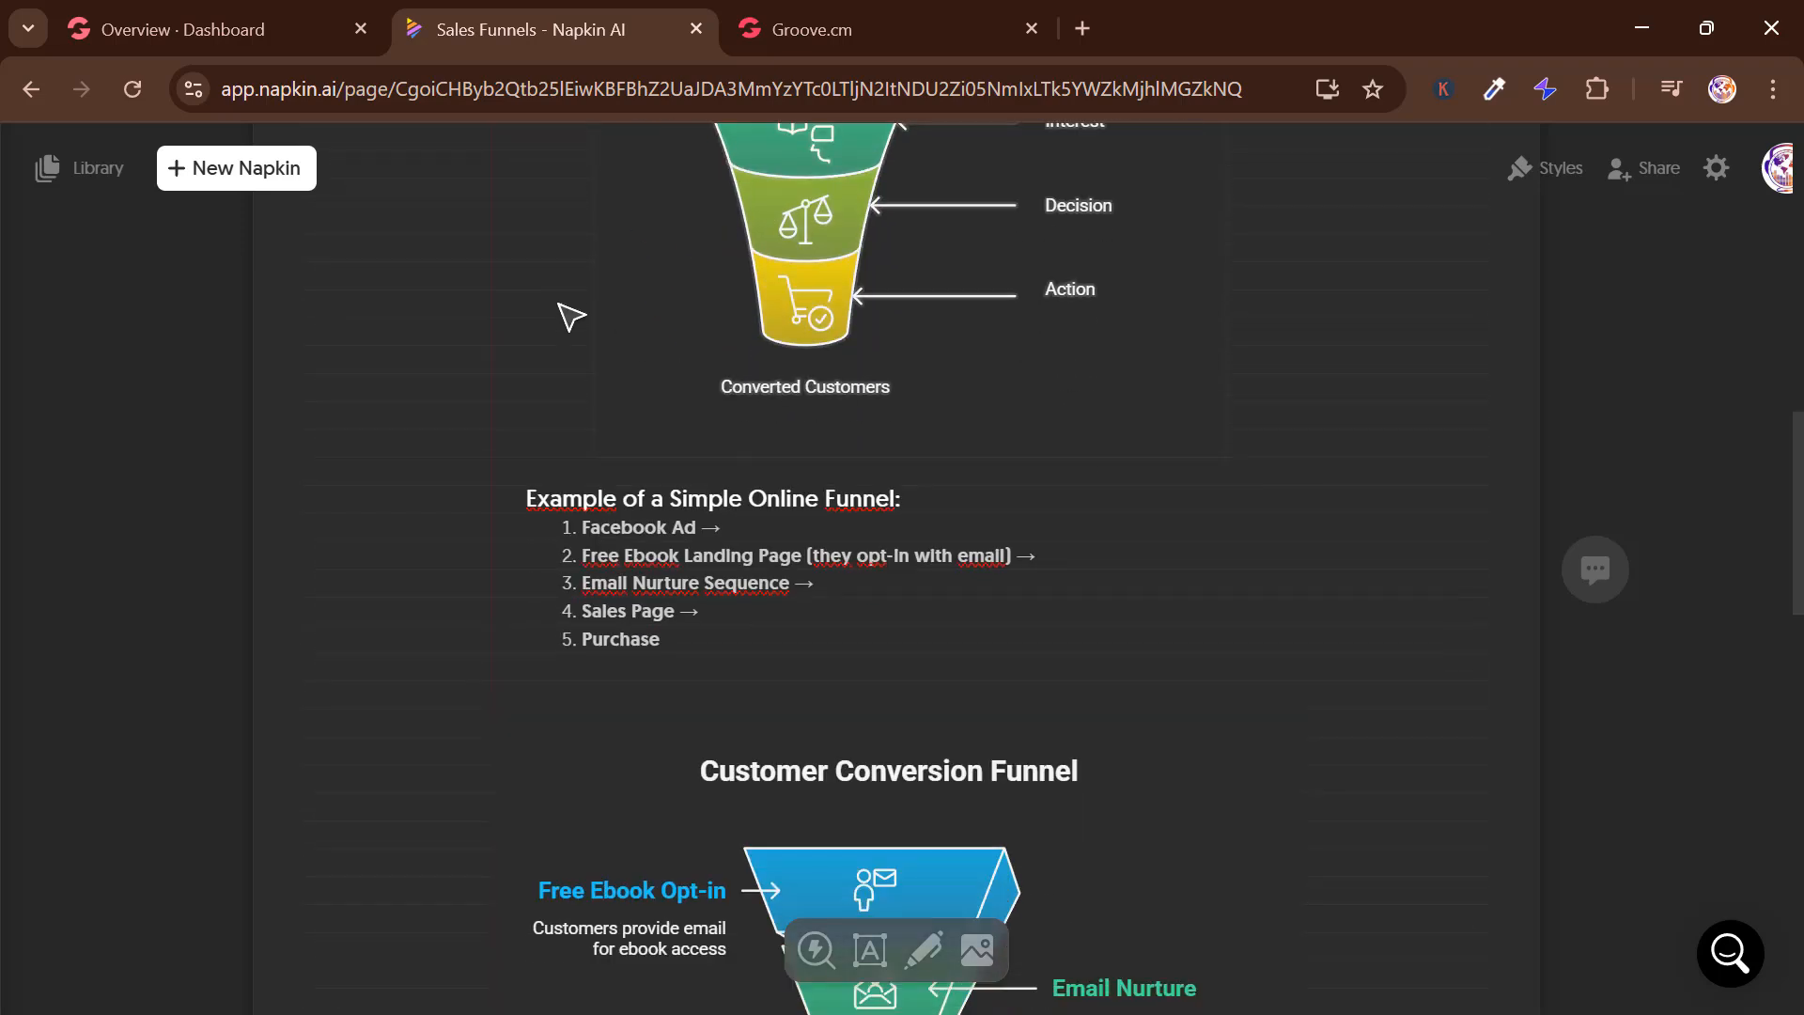
pyautogui.scroll(-4, 724, 460)
pyautogui.scroll(-2, 998, 383)
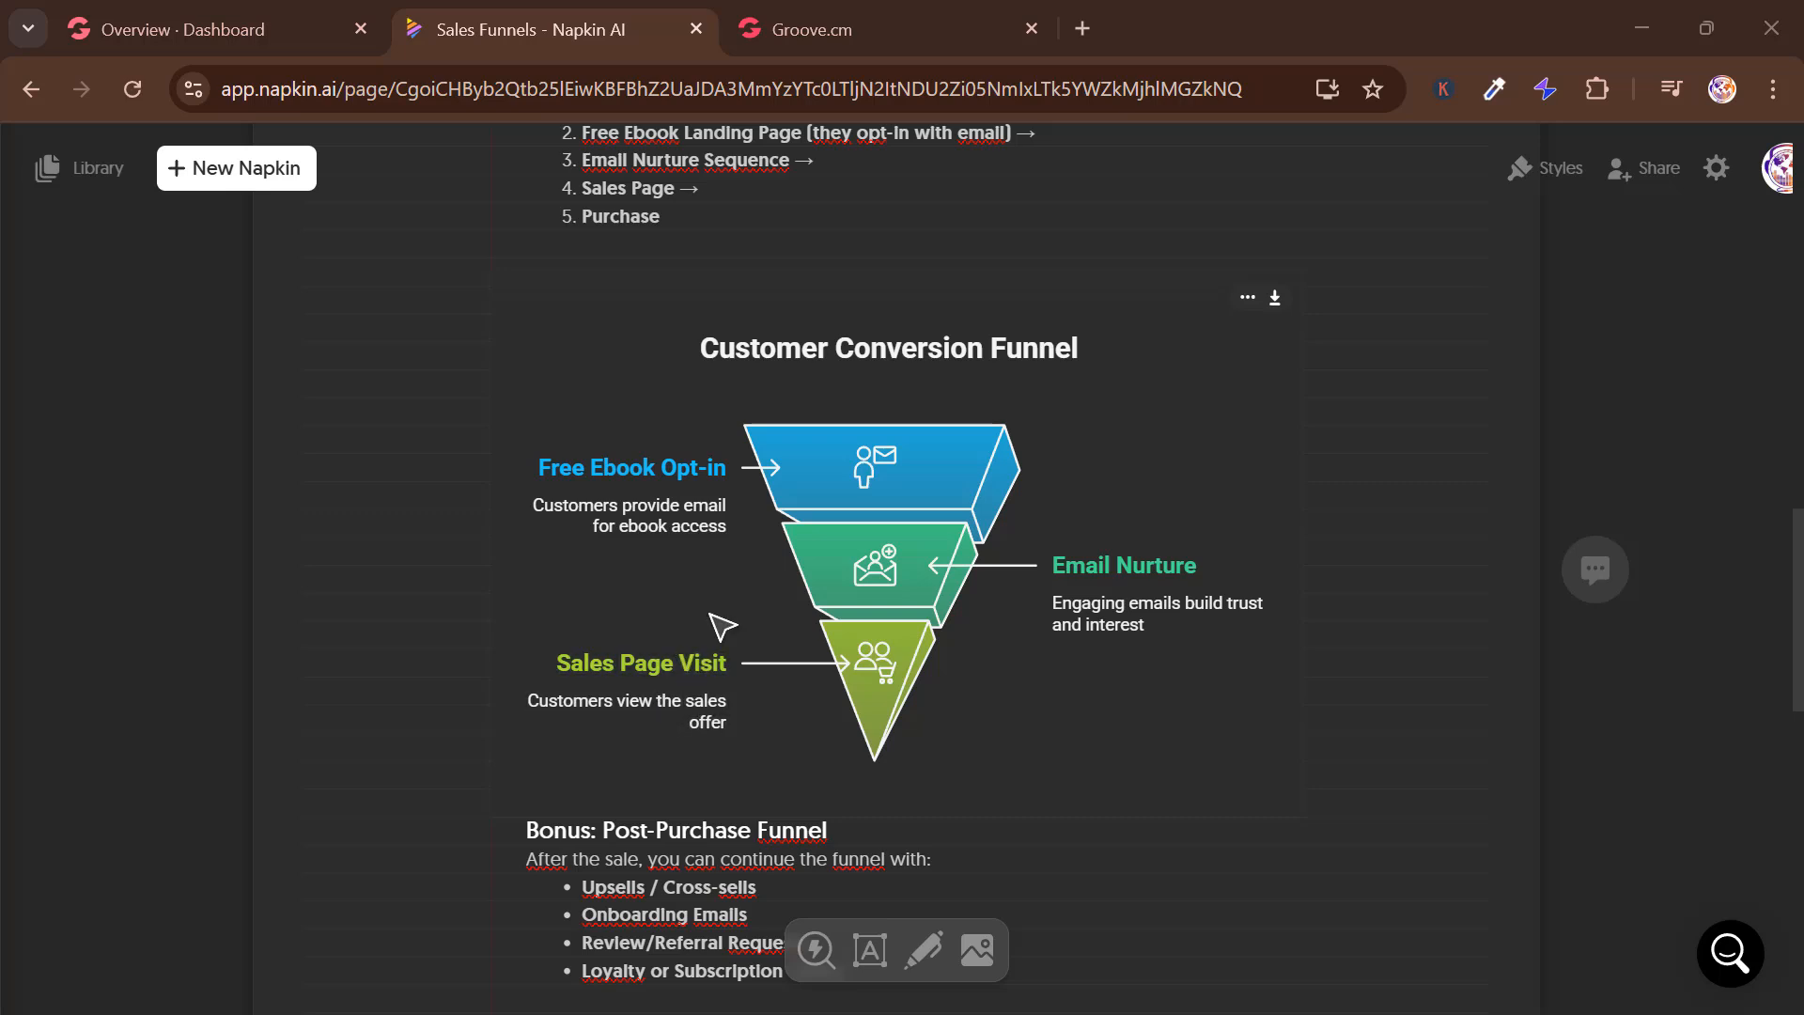
pyautogui.scroll(-3, 675, 709)
pyautogui.scroll(-2, 938, 636)
pyautogui.scroll(-5, 936, 637)
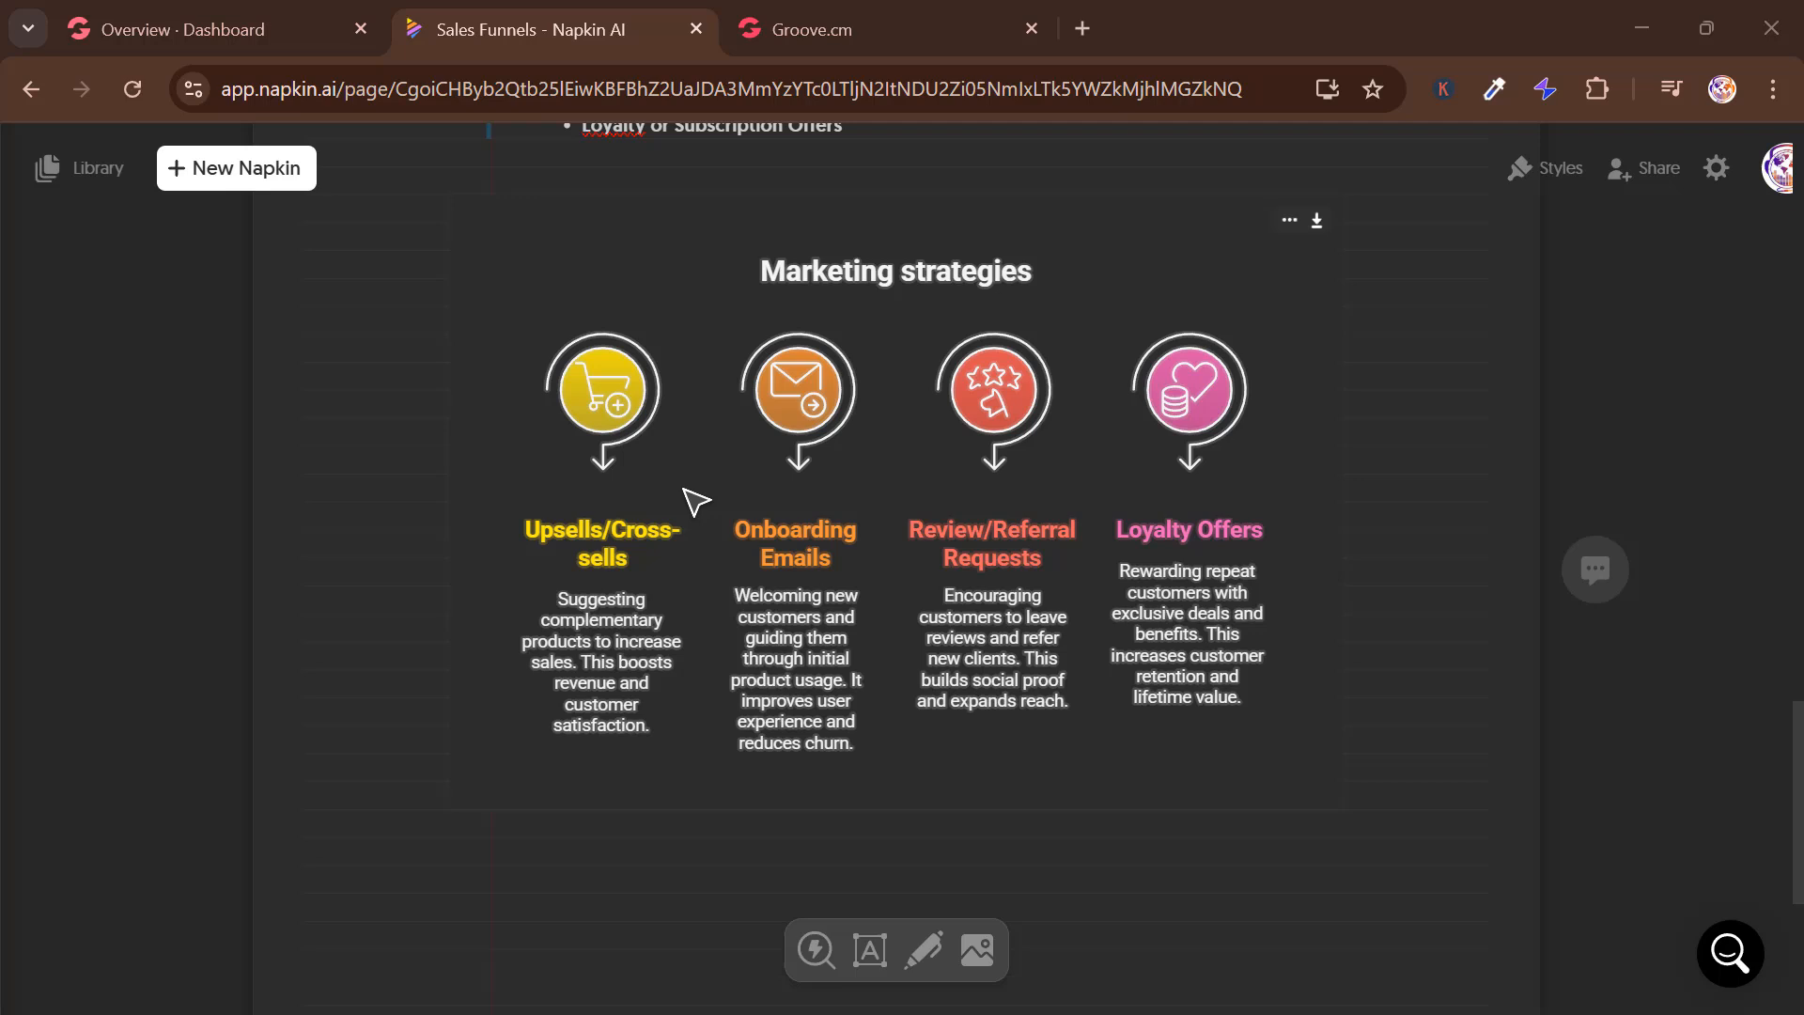
# Switch back to the Groove dashboard, open GrooveFunnels and start creating a new site
pyautogui.click(199, 40)
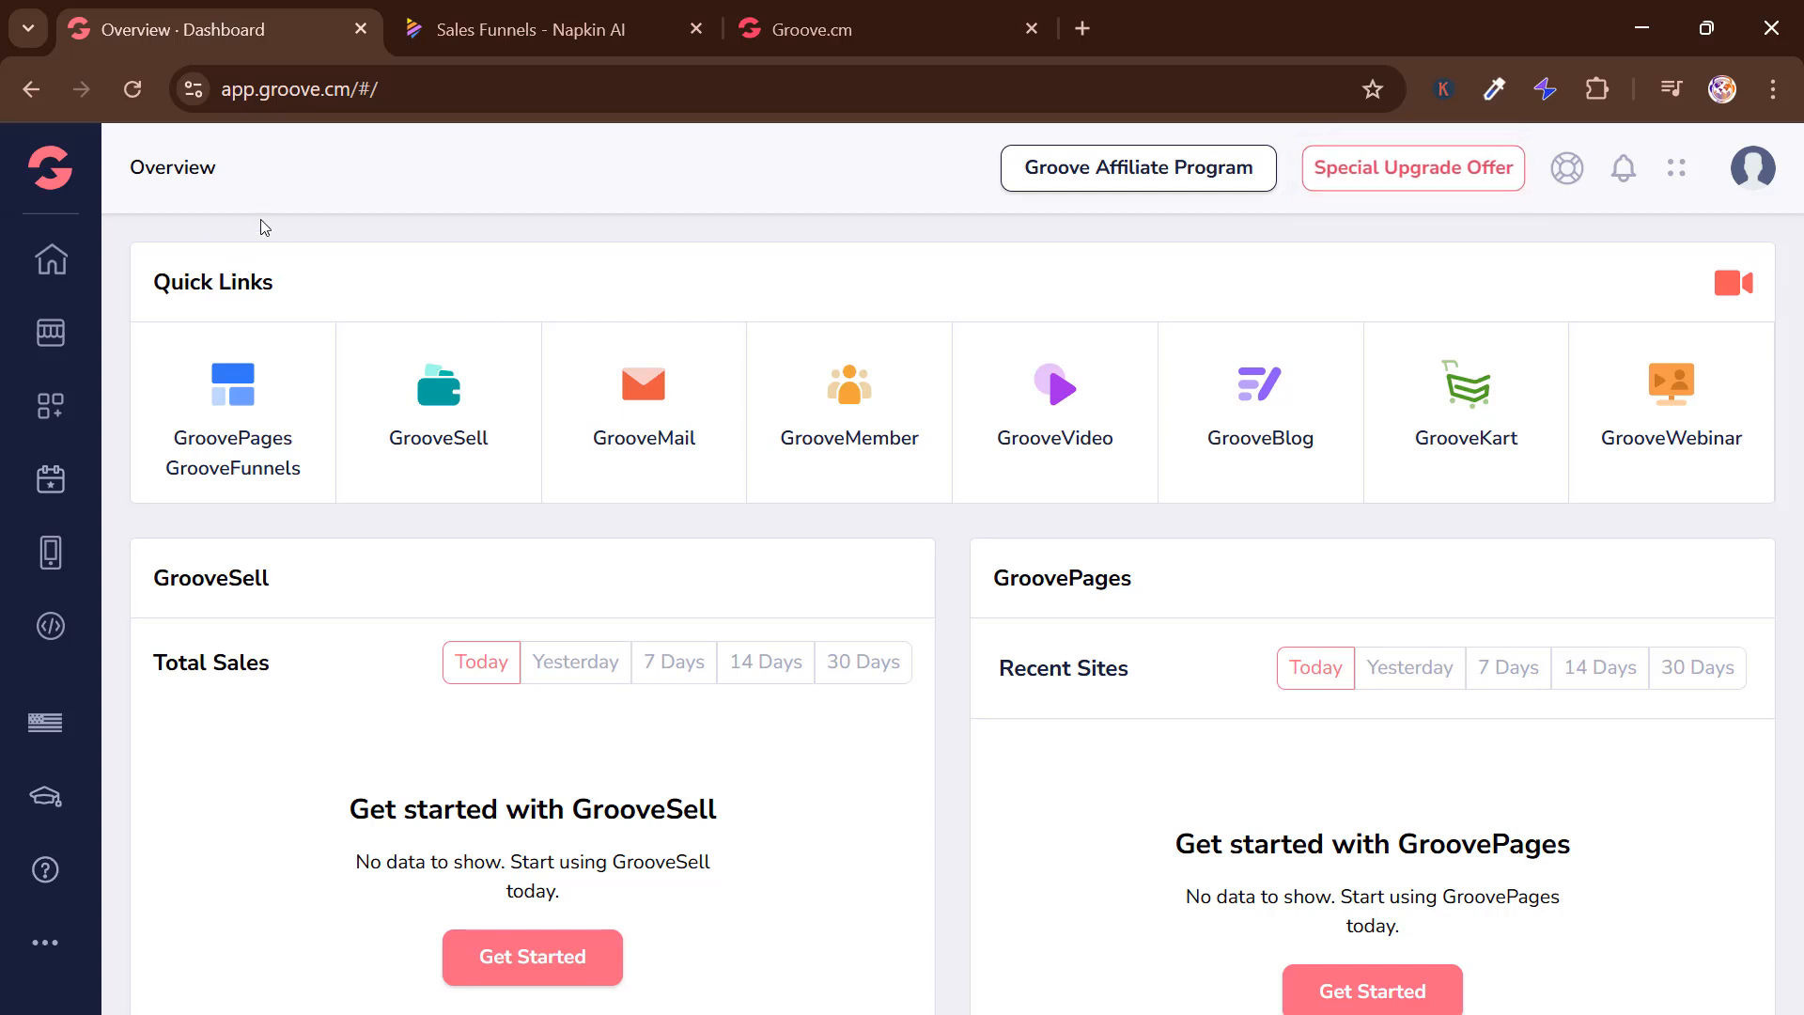
pyautogui.moveTo(60, 160)
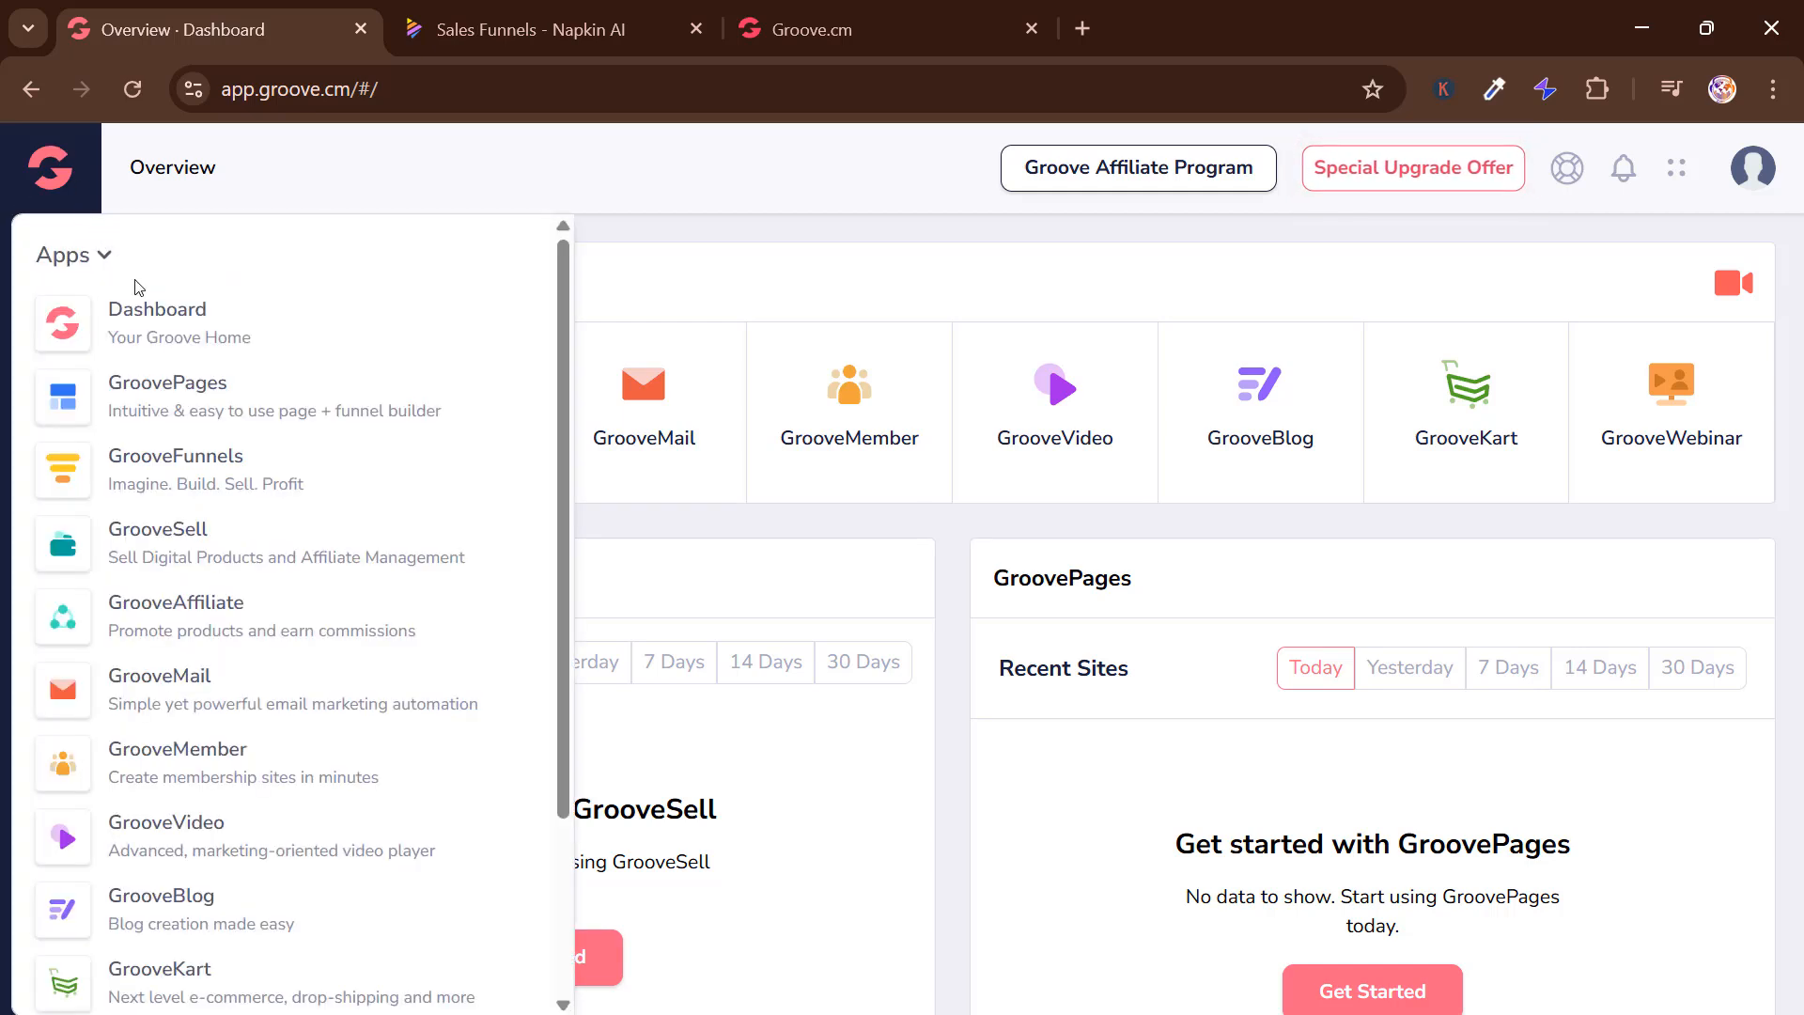
pyautogui.click(224, 464)
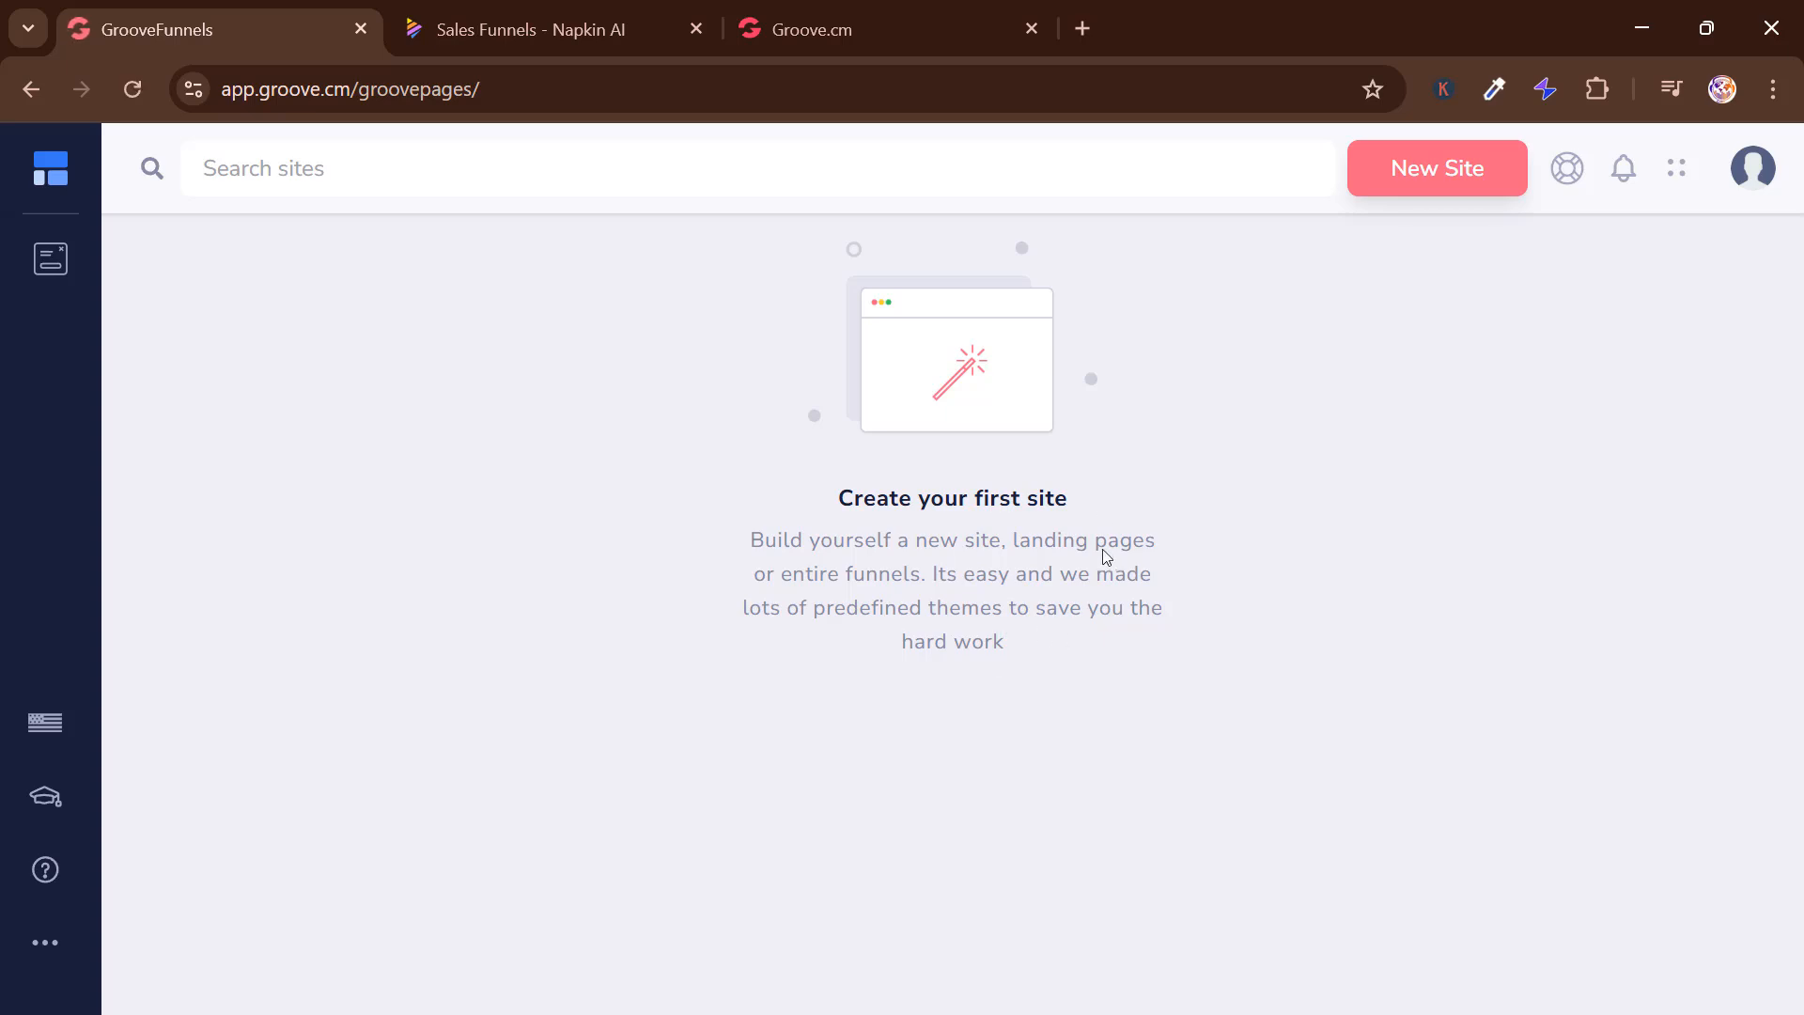
pyautogui.click(1439, 167)
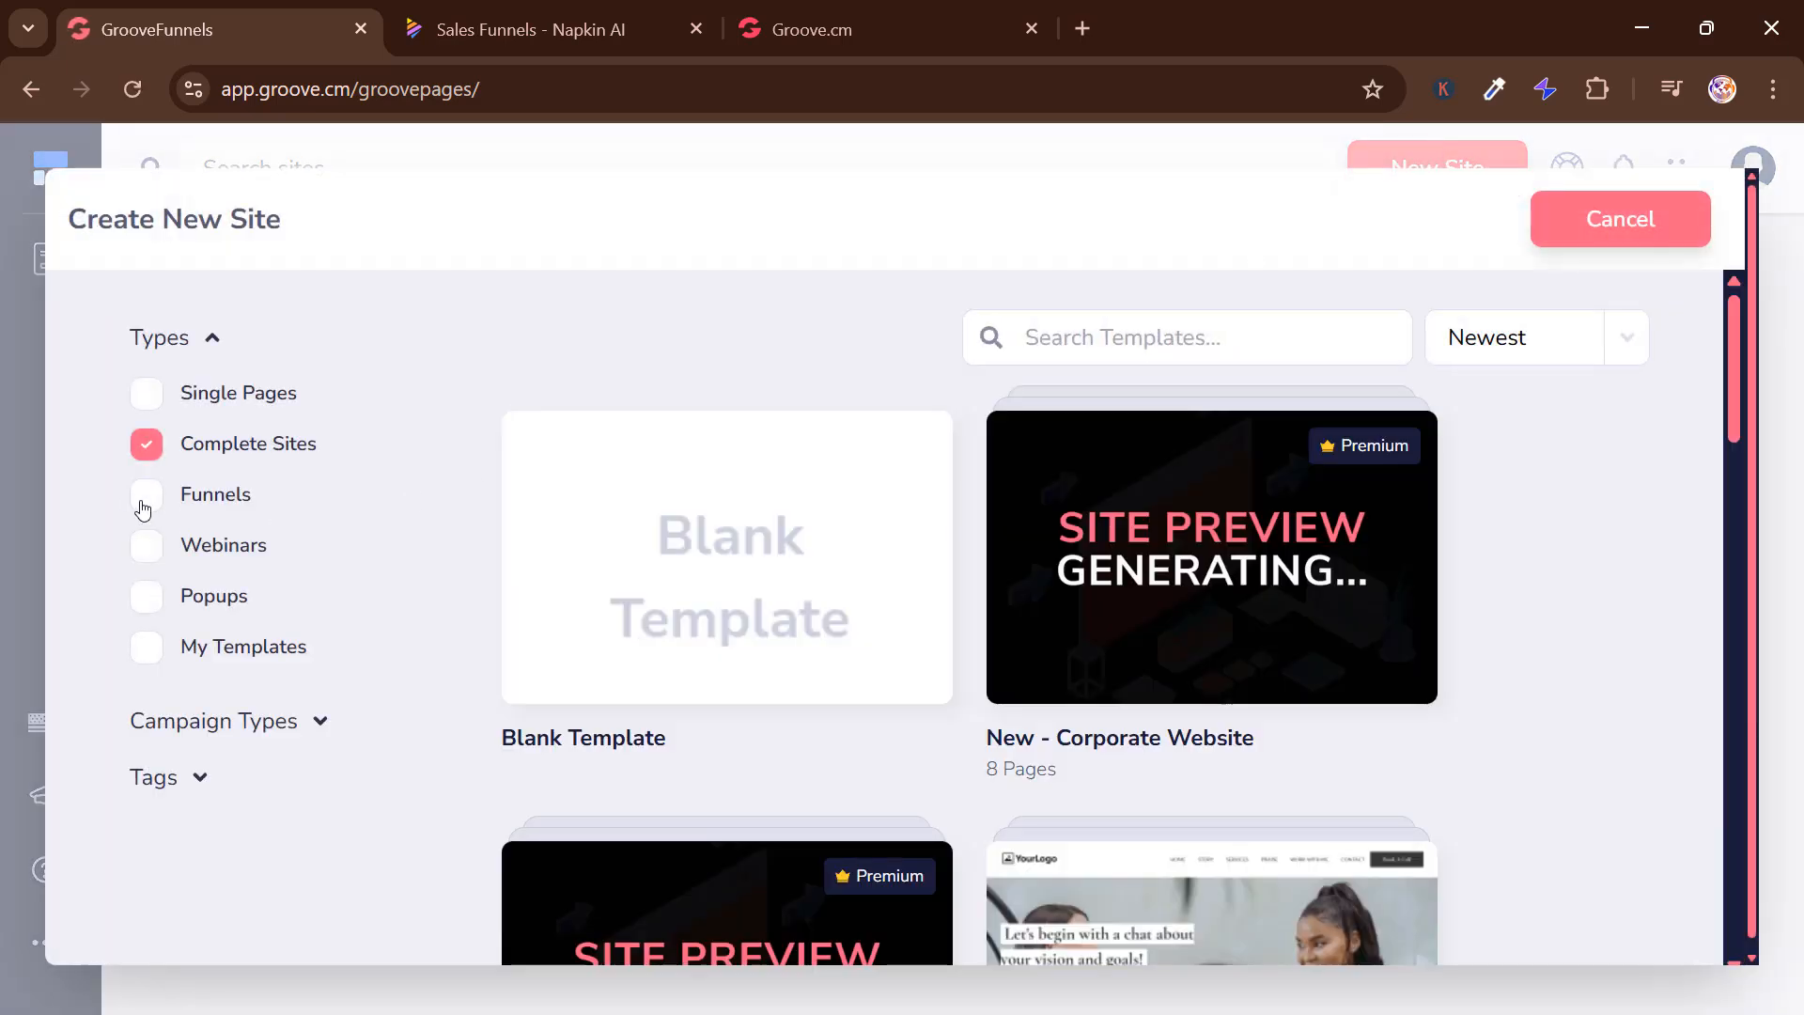
# Filter the site templates to Funnels and open the Product Launch Funnel template
pyautogui.click(148, 499)
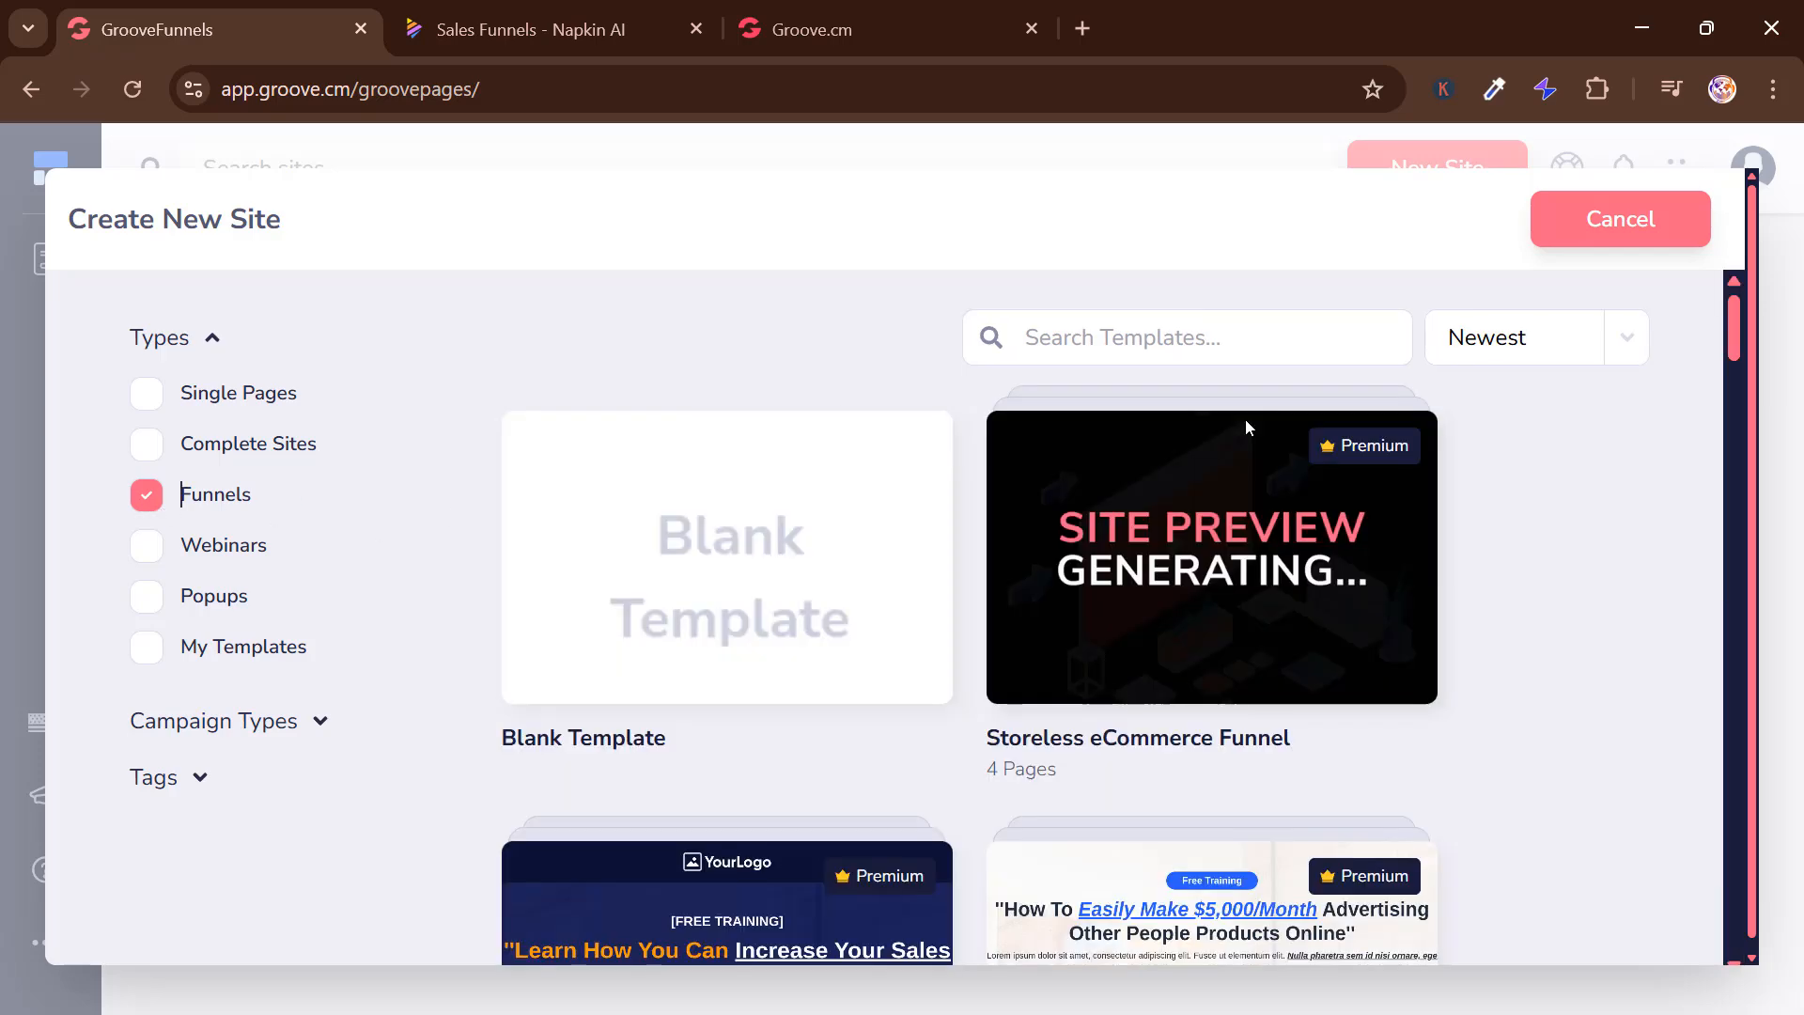
pyautogui.scroll(-6, 1287, 491)
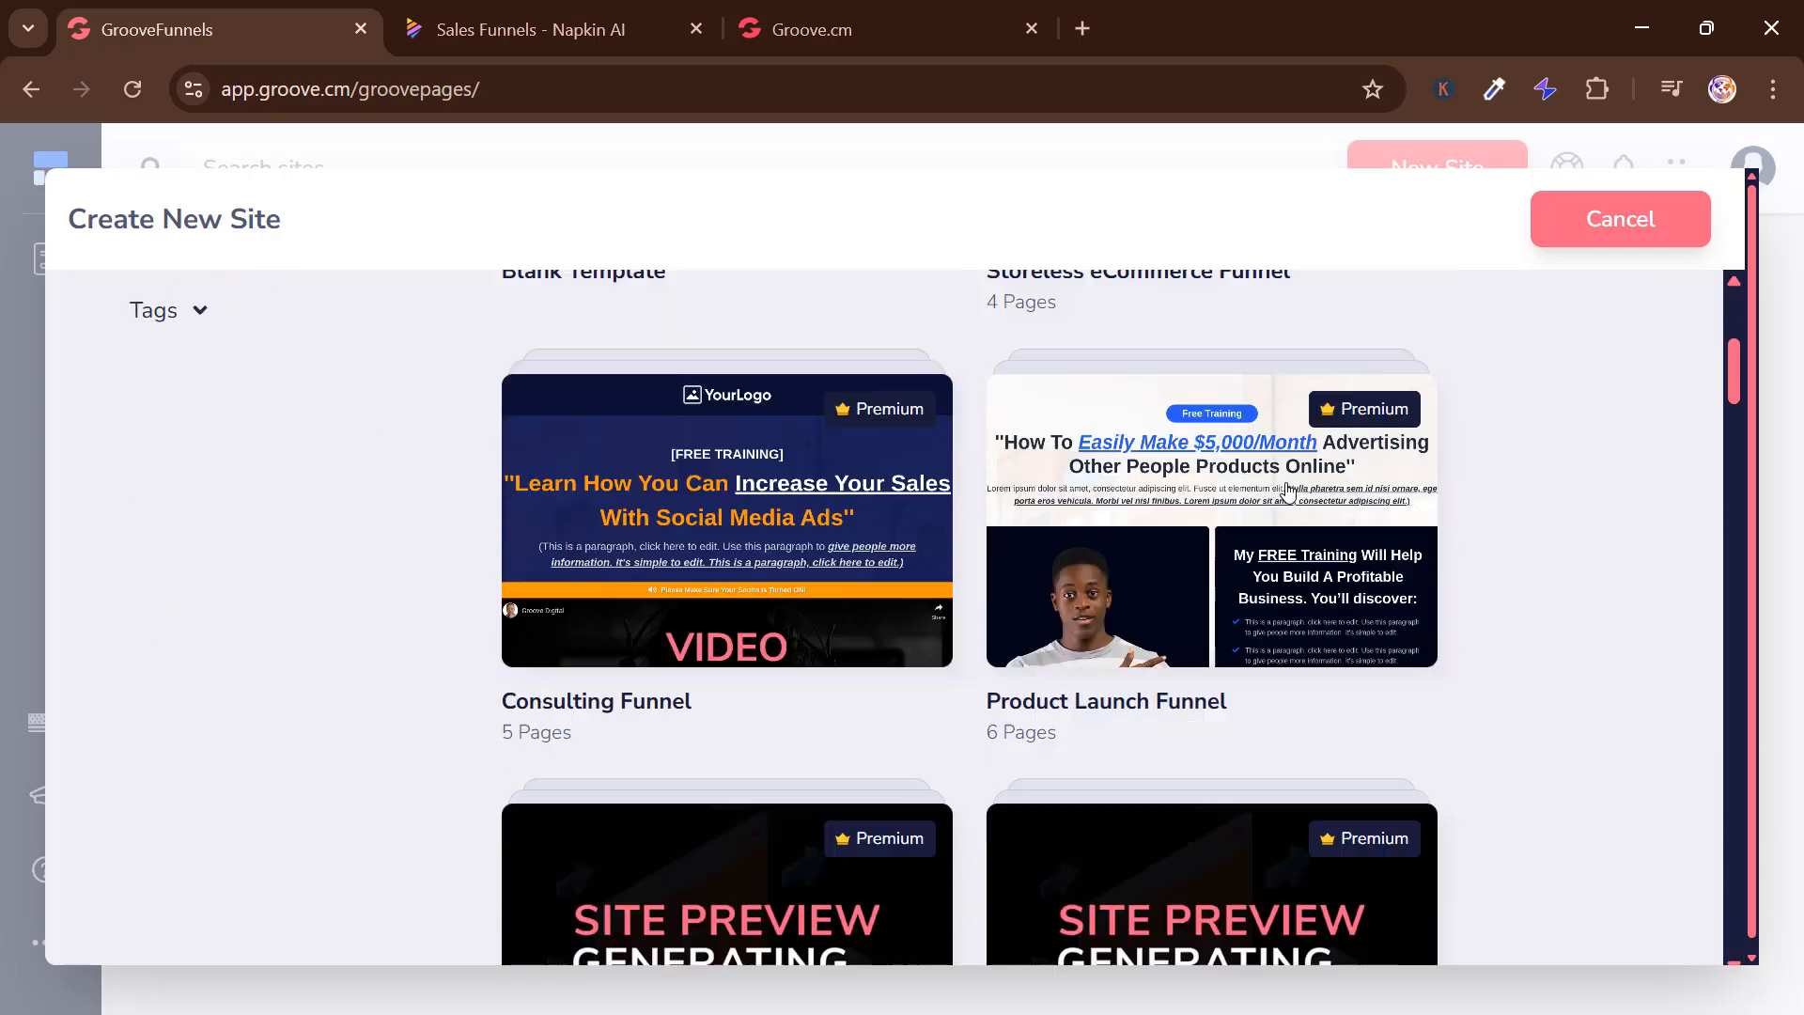
pyautogui.scroll(-13, 1278, 487)
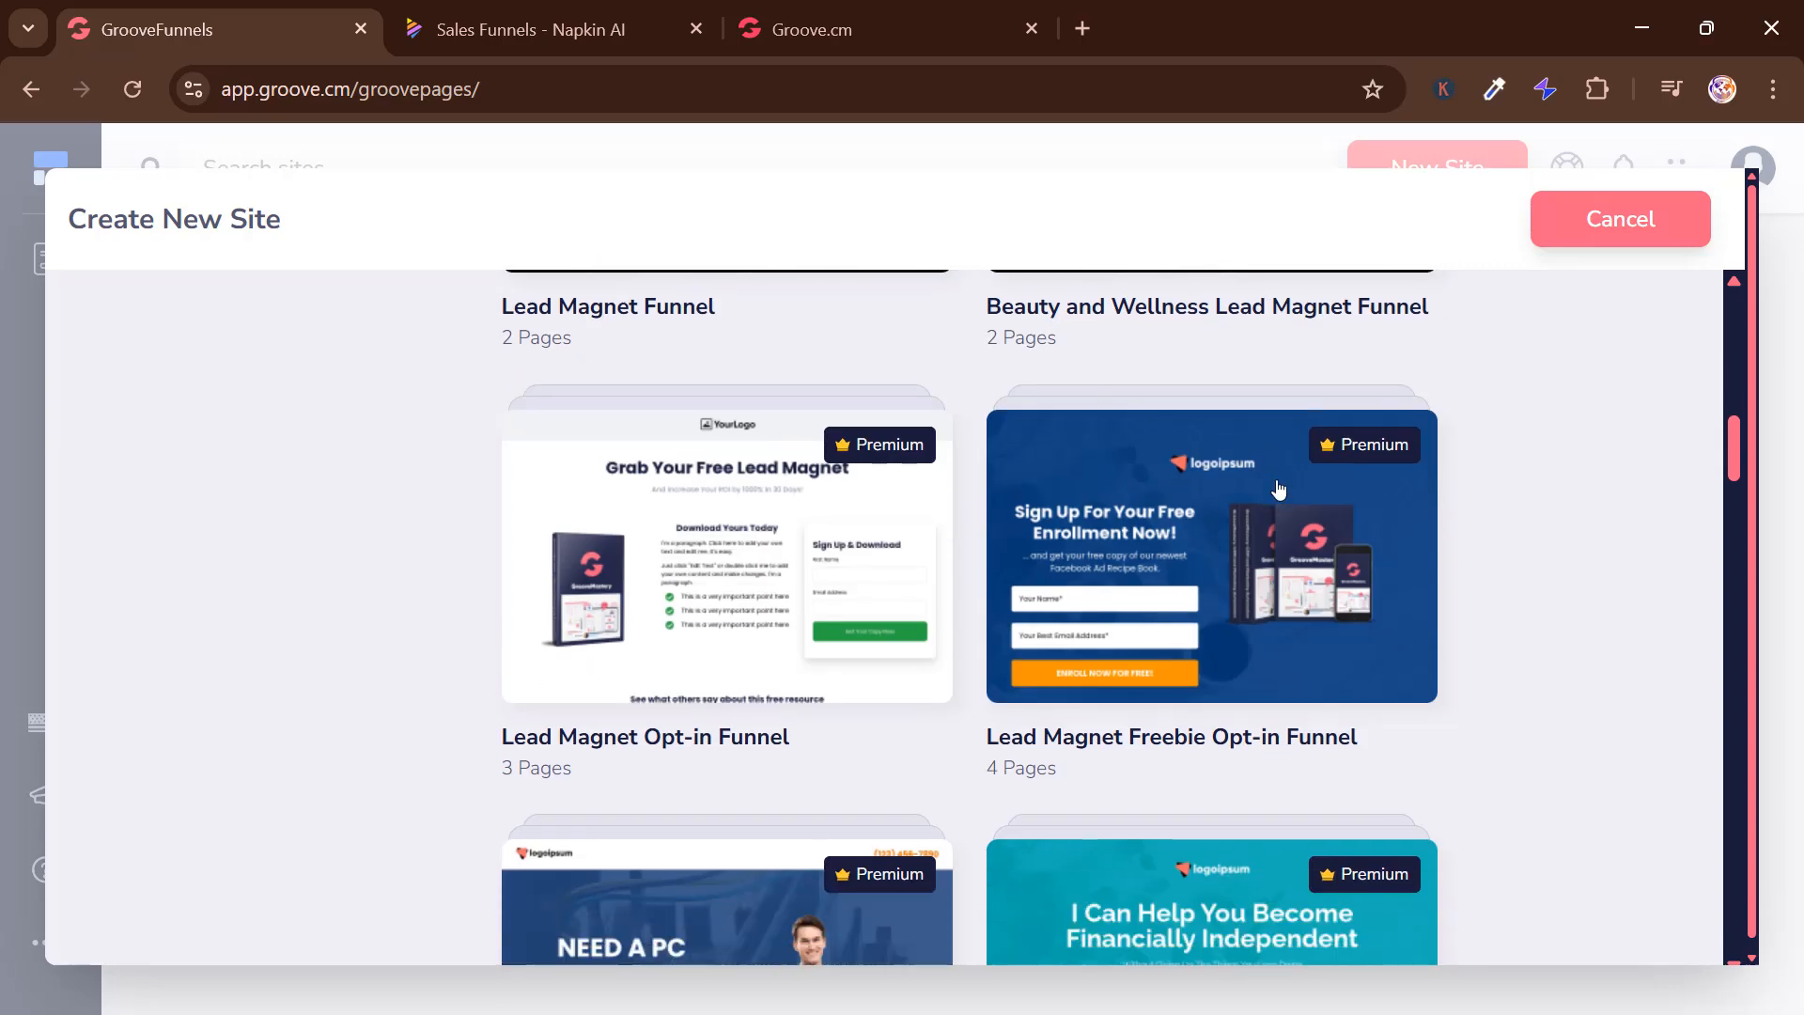
pyautogui.scroll(-5, 1271, 484)
pyautogui.scroll(18, 1270, 484)
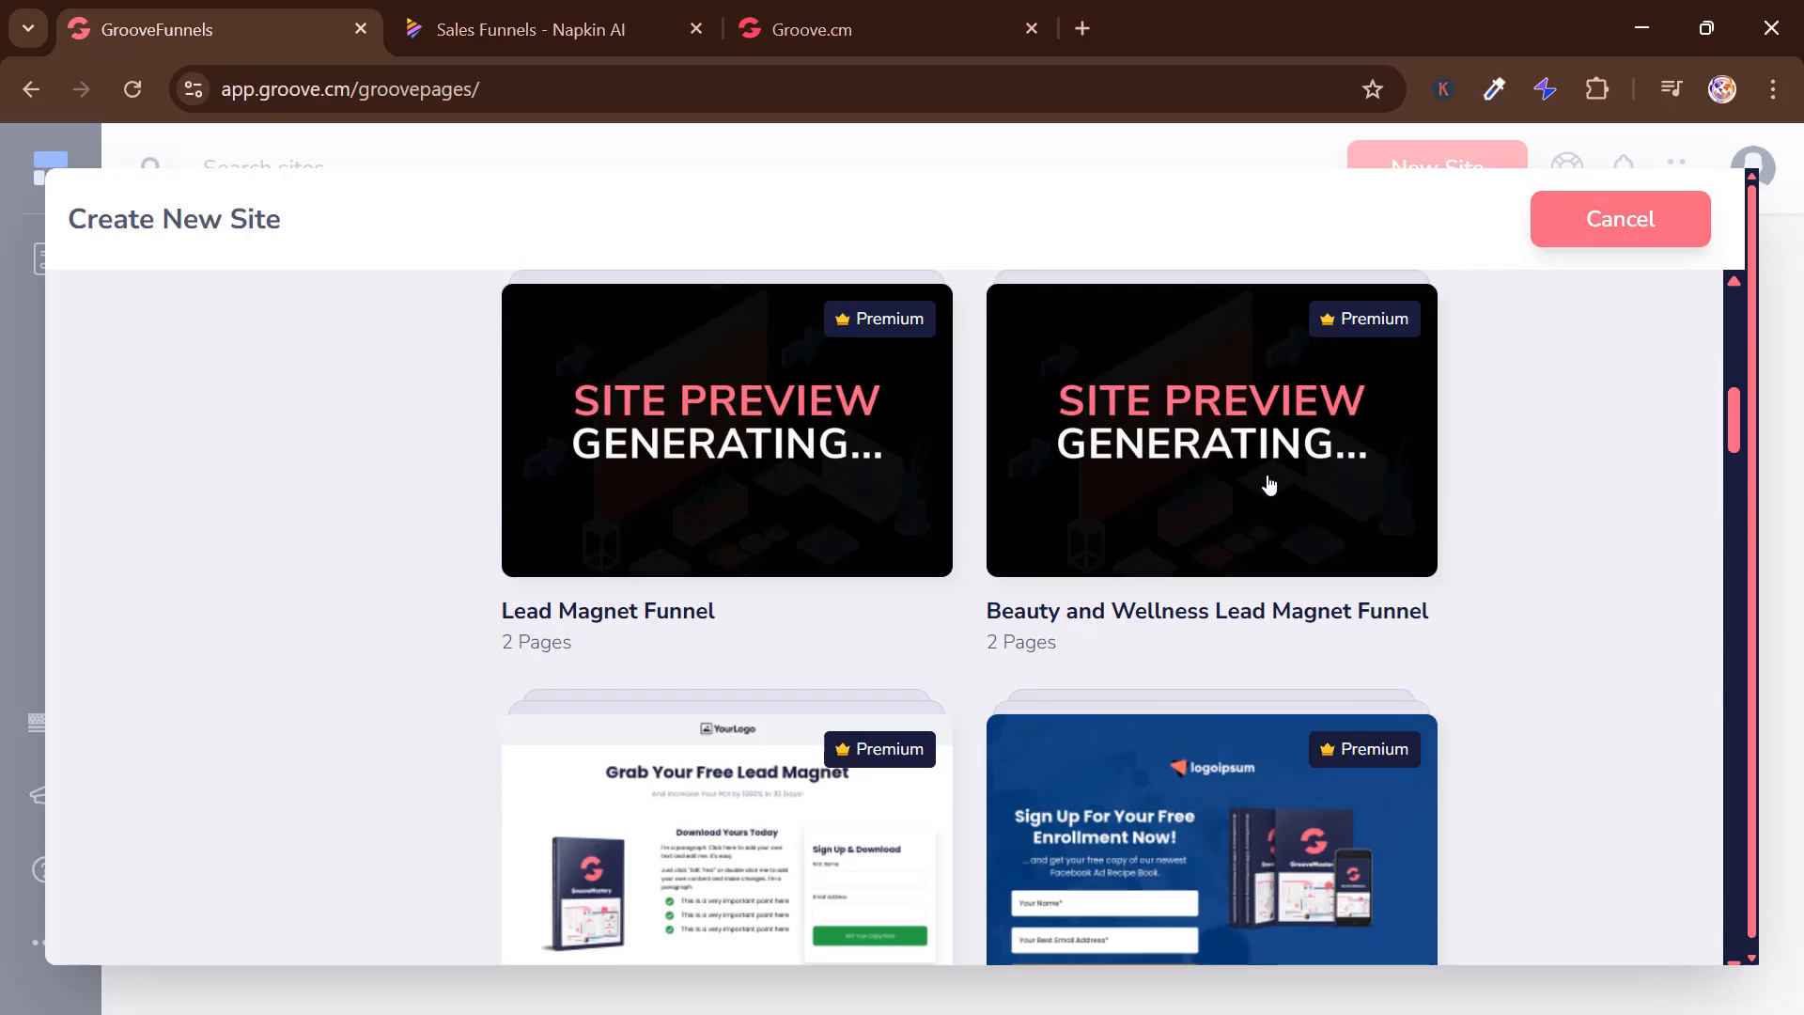
pyautogui.scroll(3, 1269, 482)
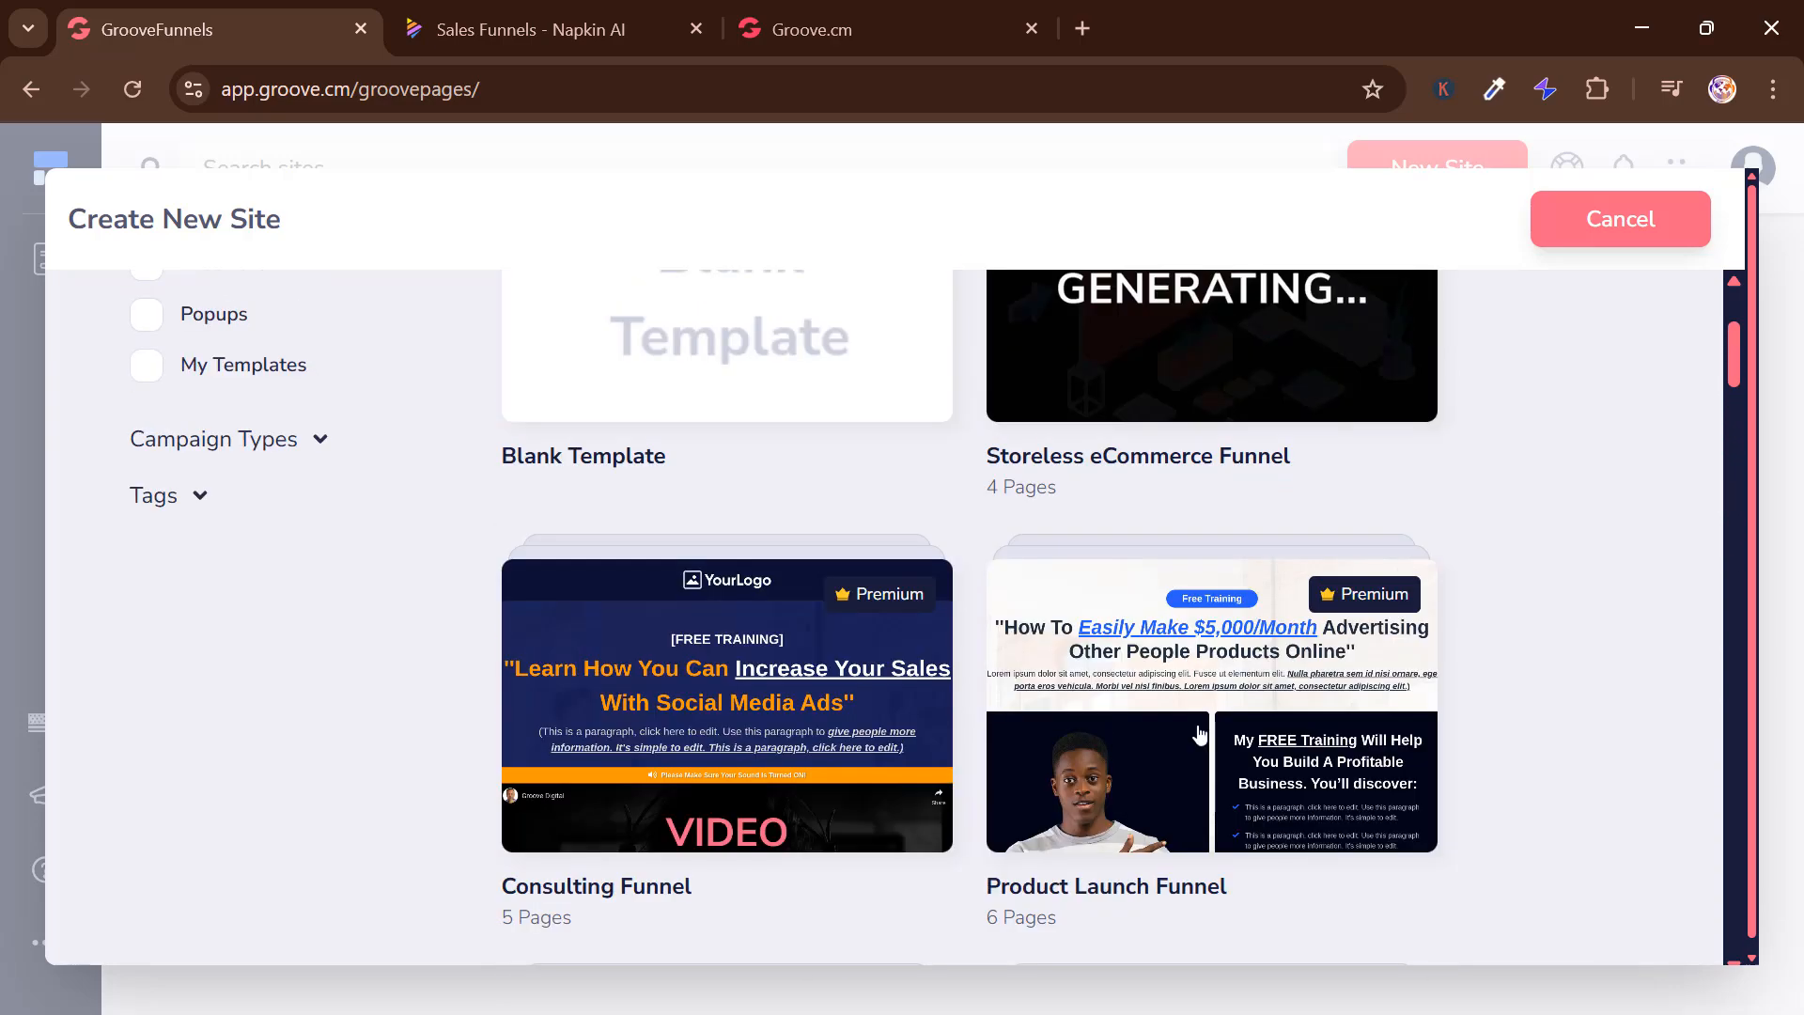
pyautogui.click(1195, 657)
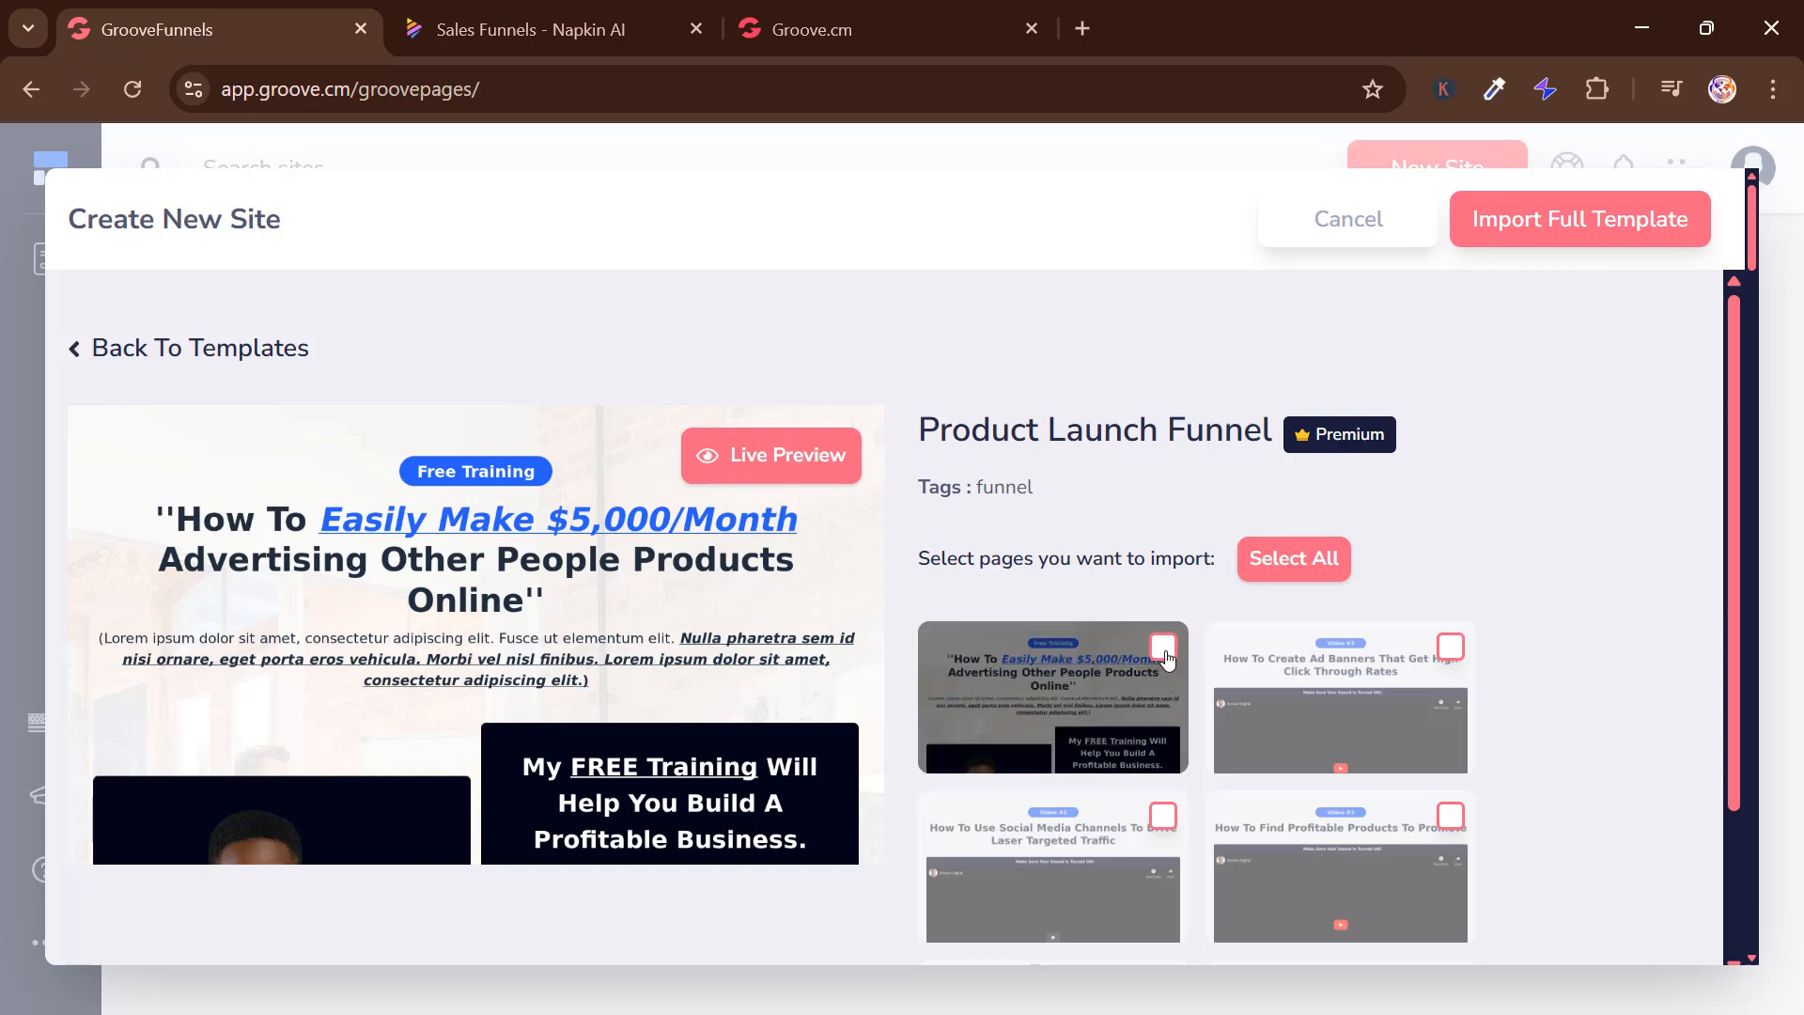
pyautogui.click(1166, 651)
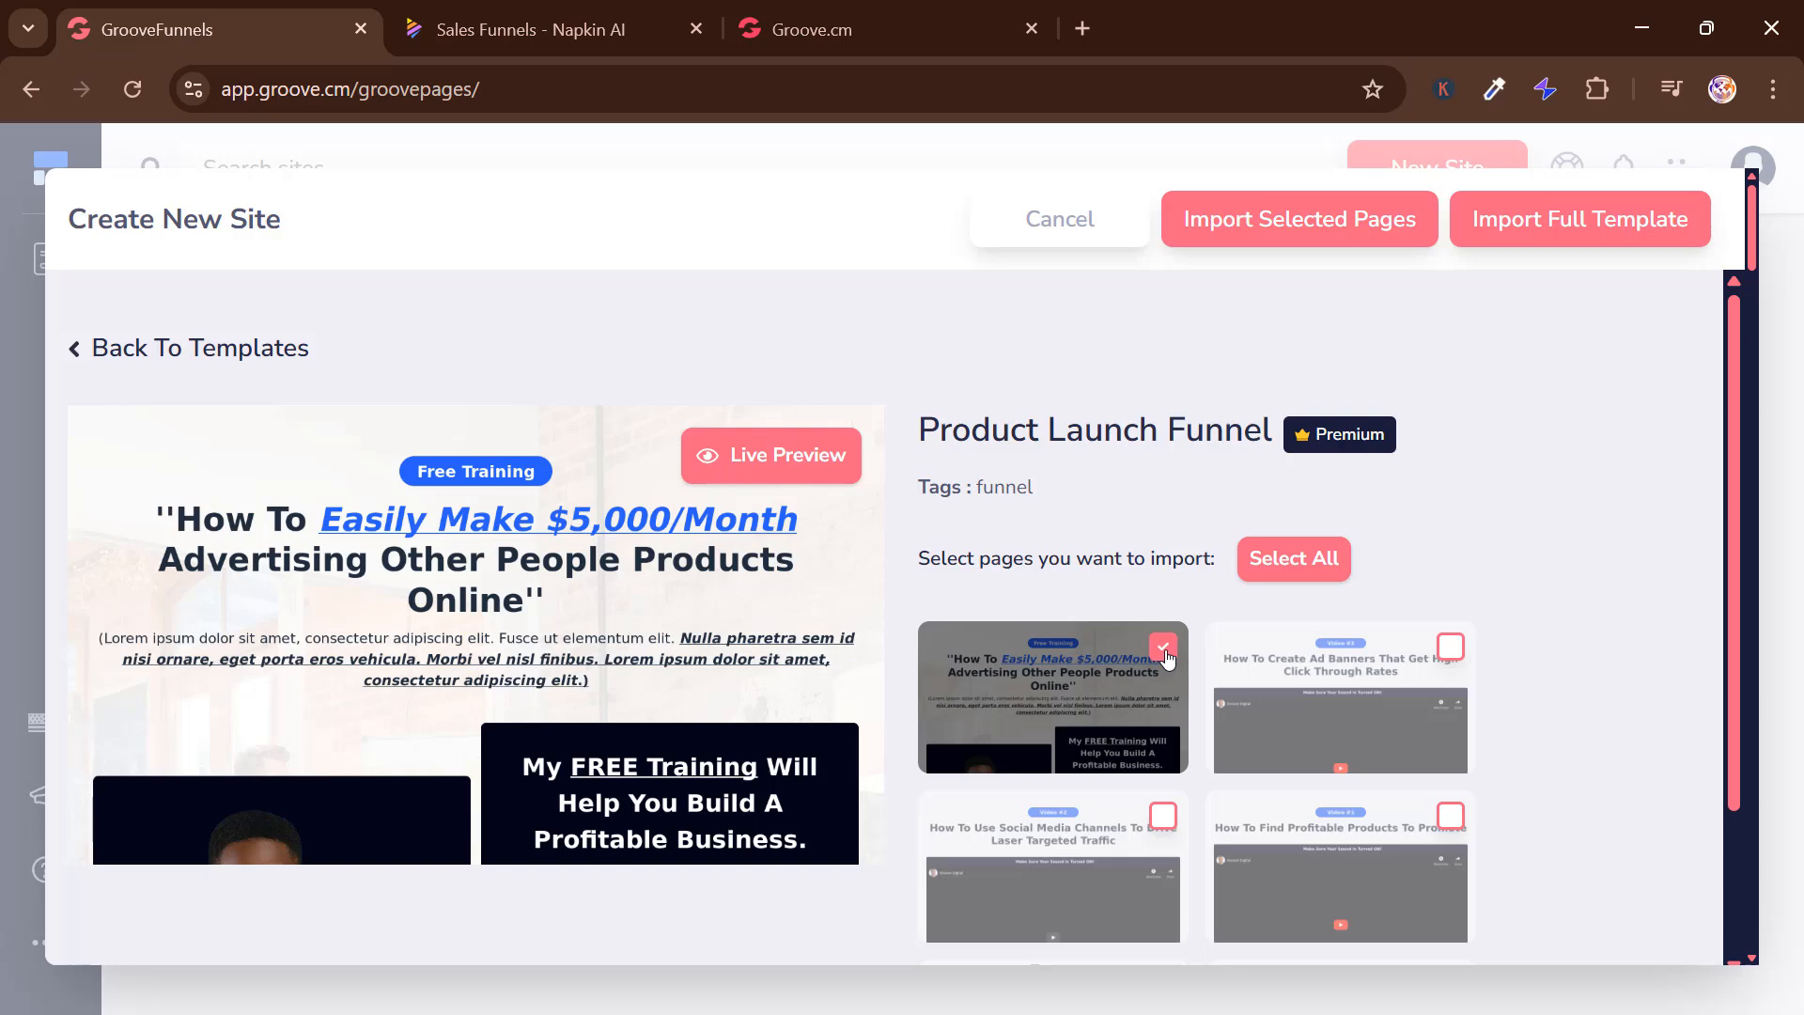
pyautogui.click(1166, 652)
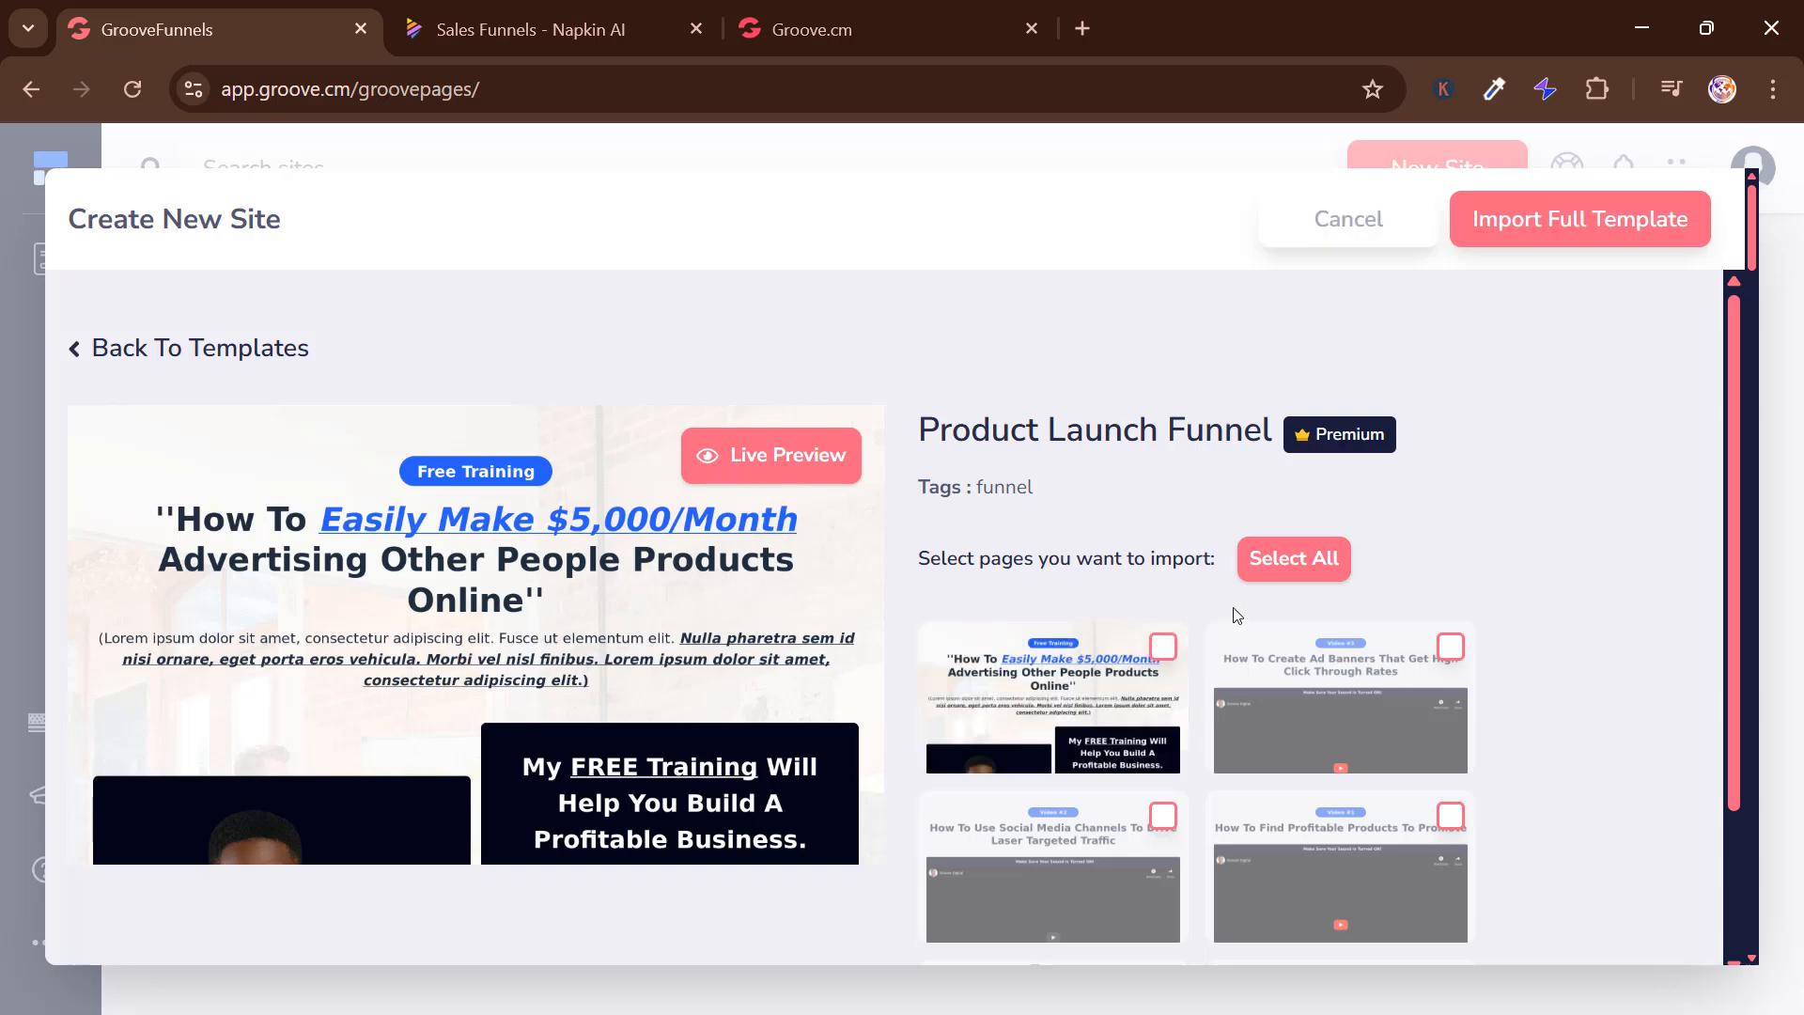
pyautogui.click(1276, 580)
pyautogui.click(1276, 580)
# Import the full Product Launch Funnel template as a new site named "Test" and start building it
pyautogui.click(1586, 226)
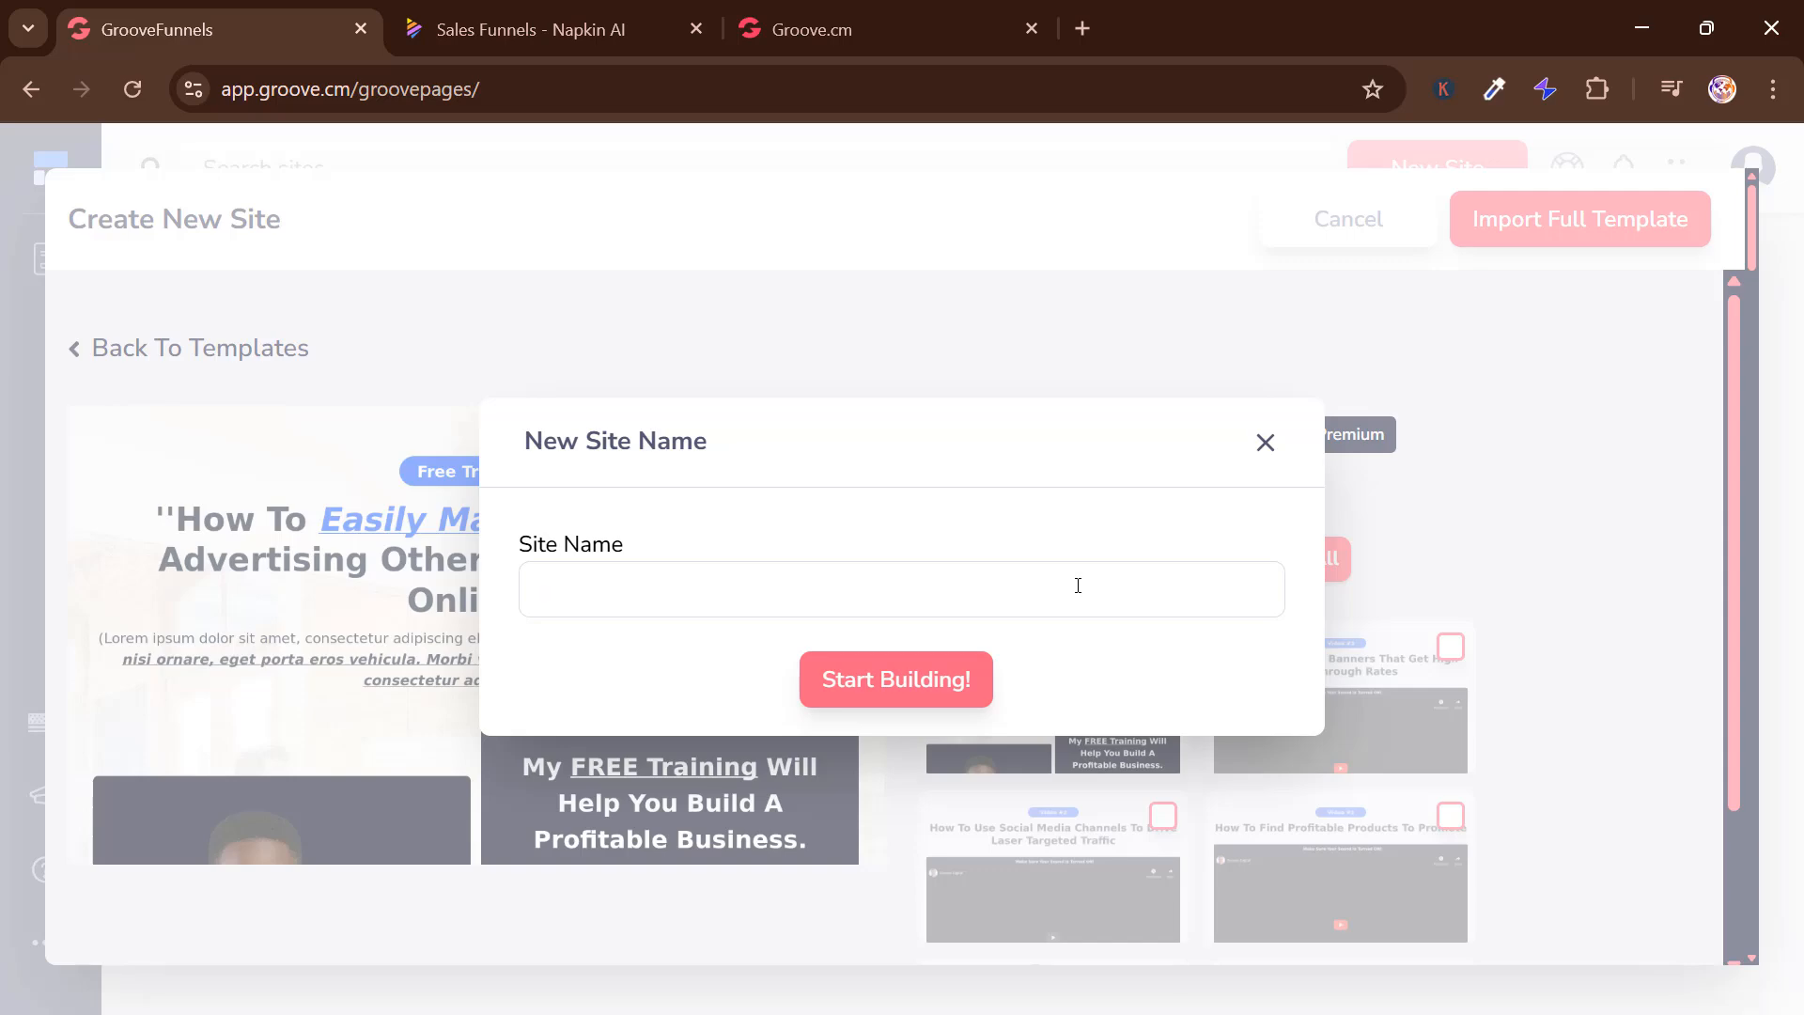
pyautogui.write('Test')
pyautogui.click(888, 679)
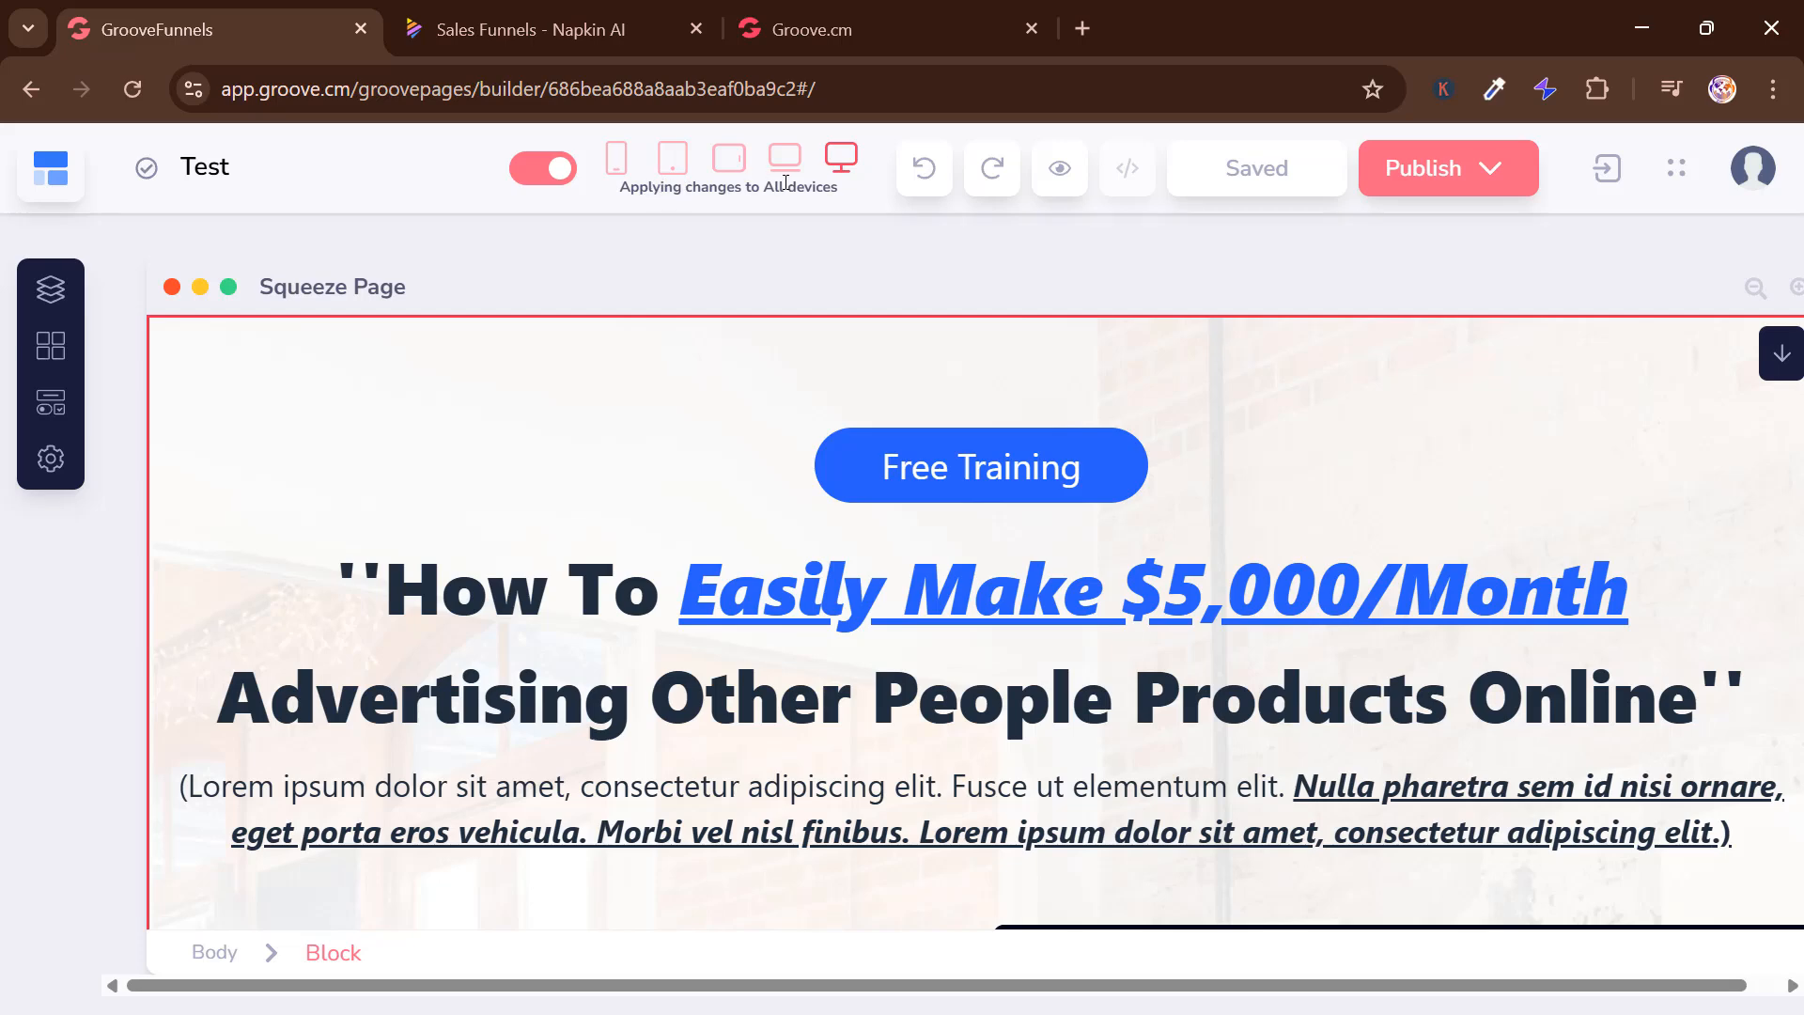
# Switch the squeeze page to laptop view, turning all-device changes off and back on
pyautogui.click(561, 178)
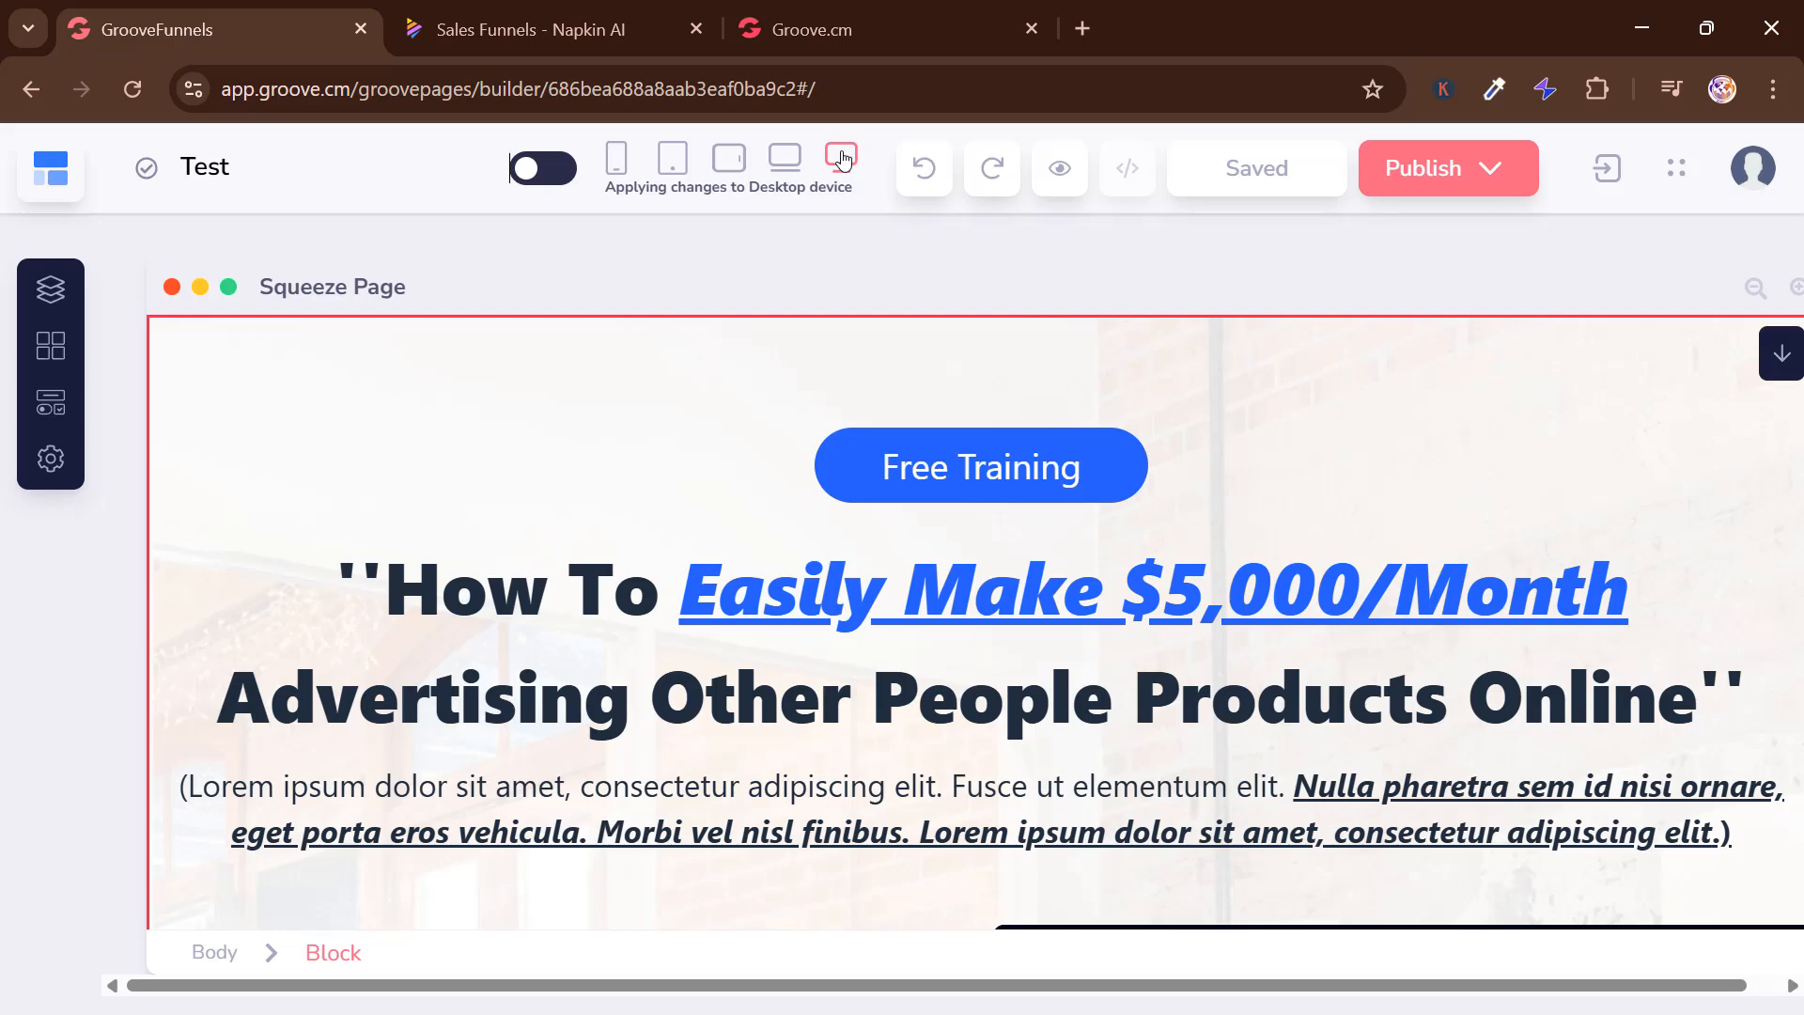
pyautogui.click(786, 160)
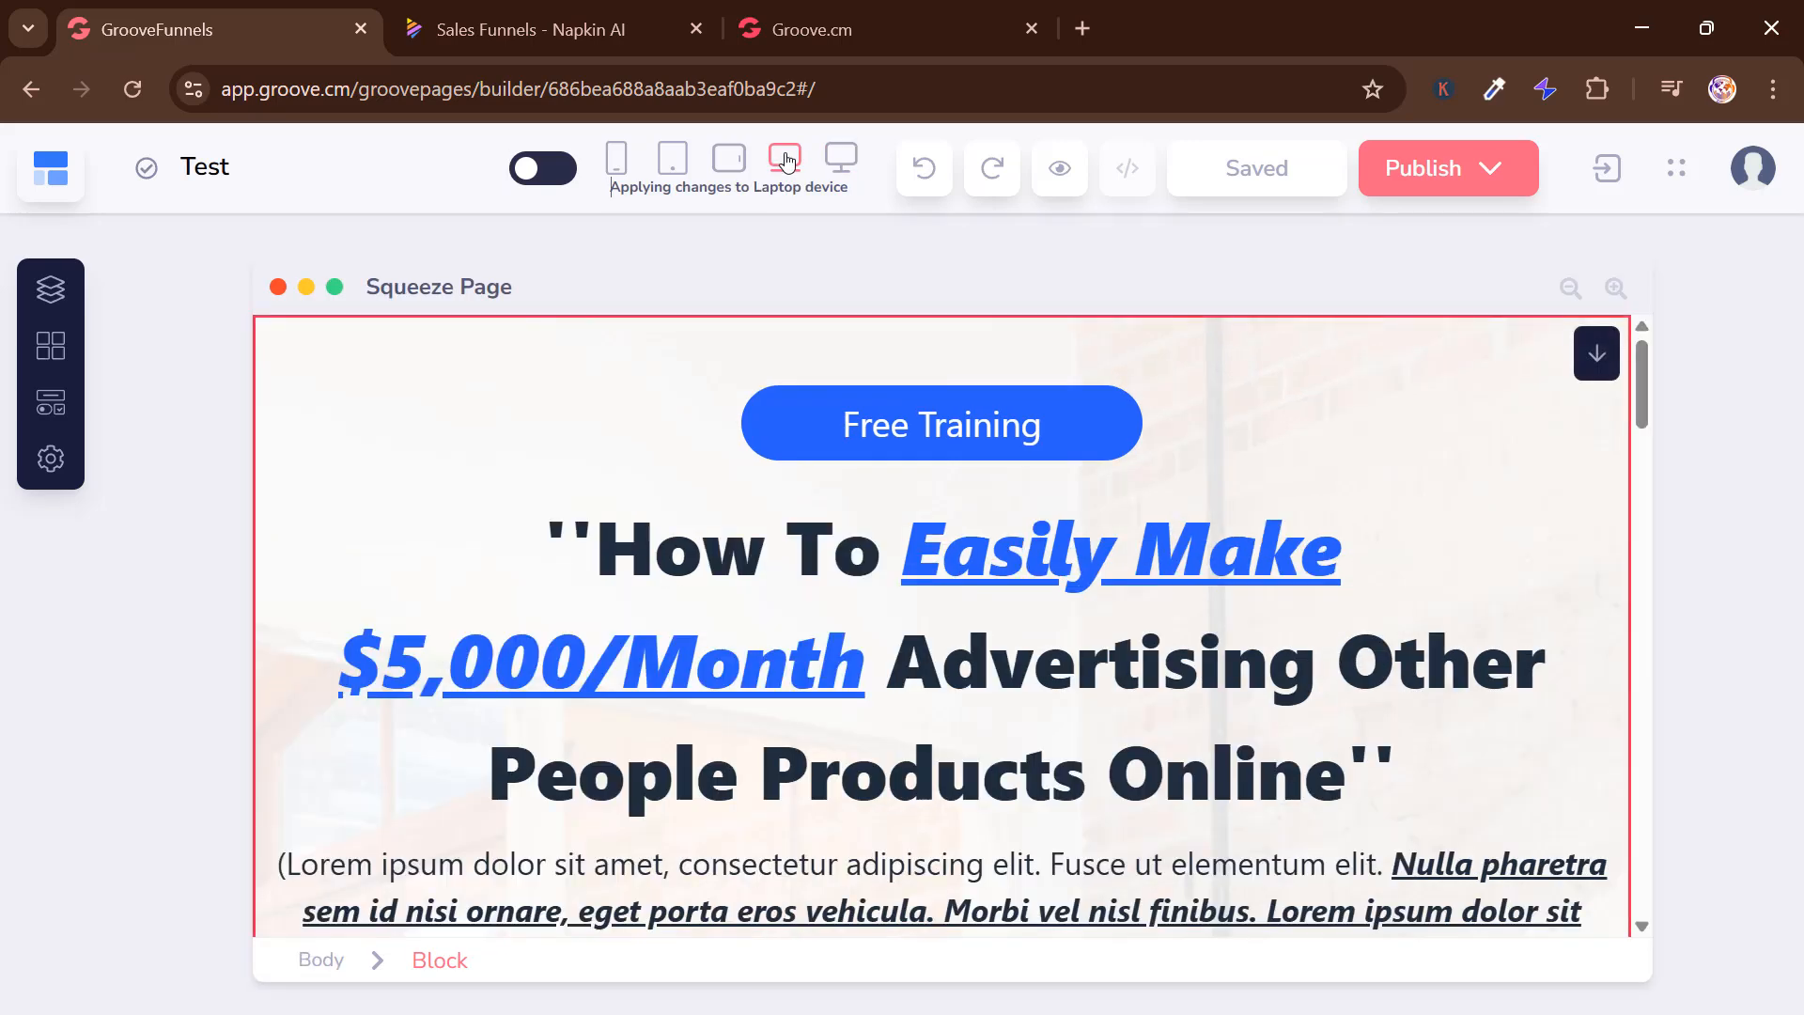
pyautogui.click(524, 175)
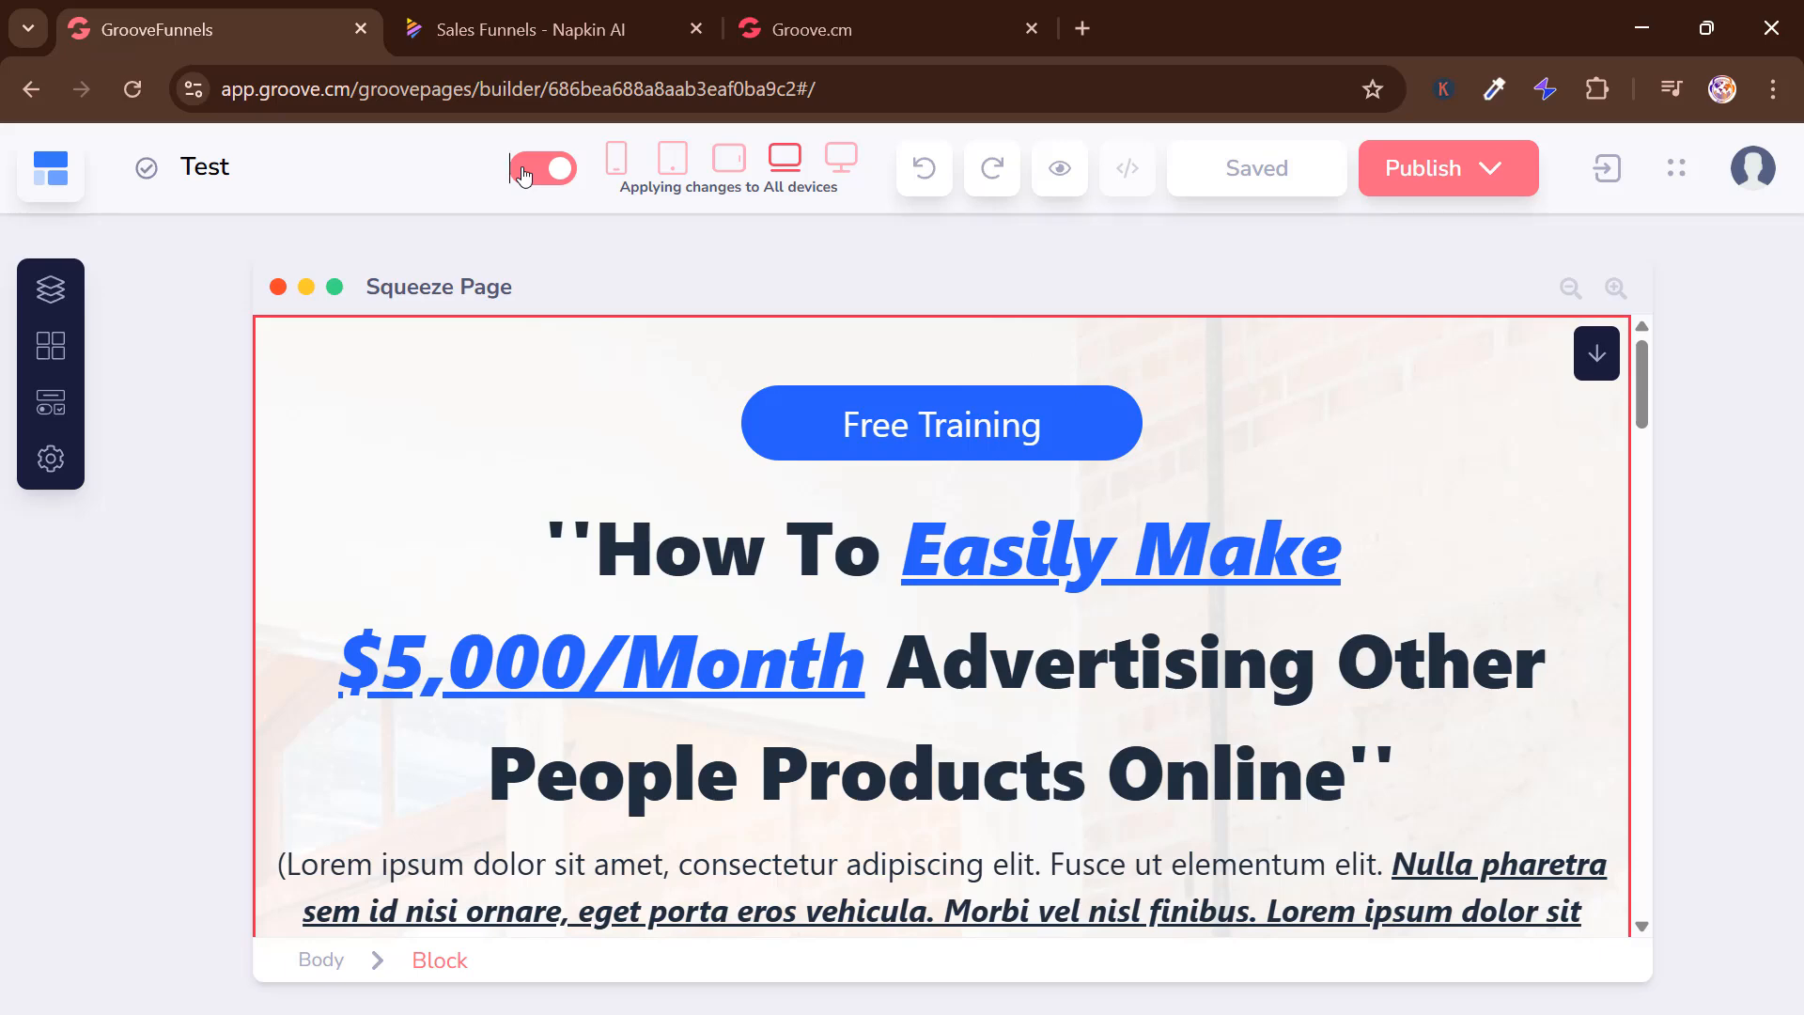
# Open the squeeze page's main "How To Easily Make $5,000/Month" headline for text editing
pyautogui.click(834, 545)
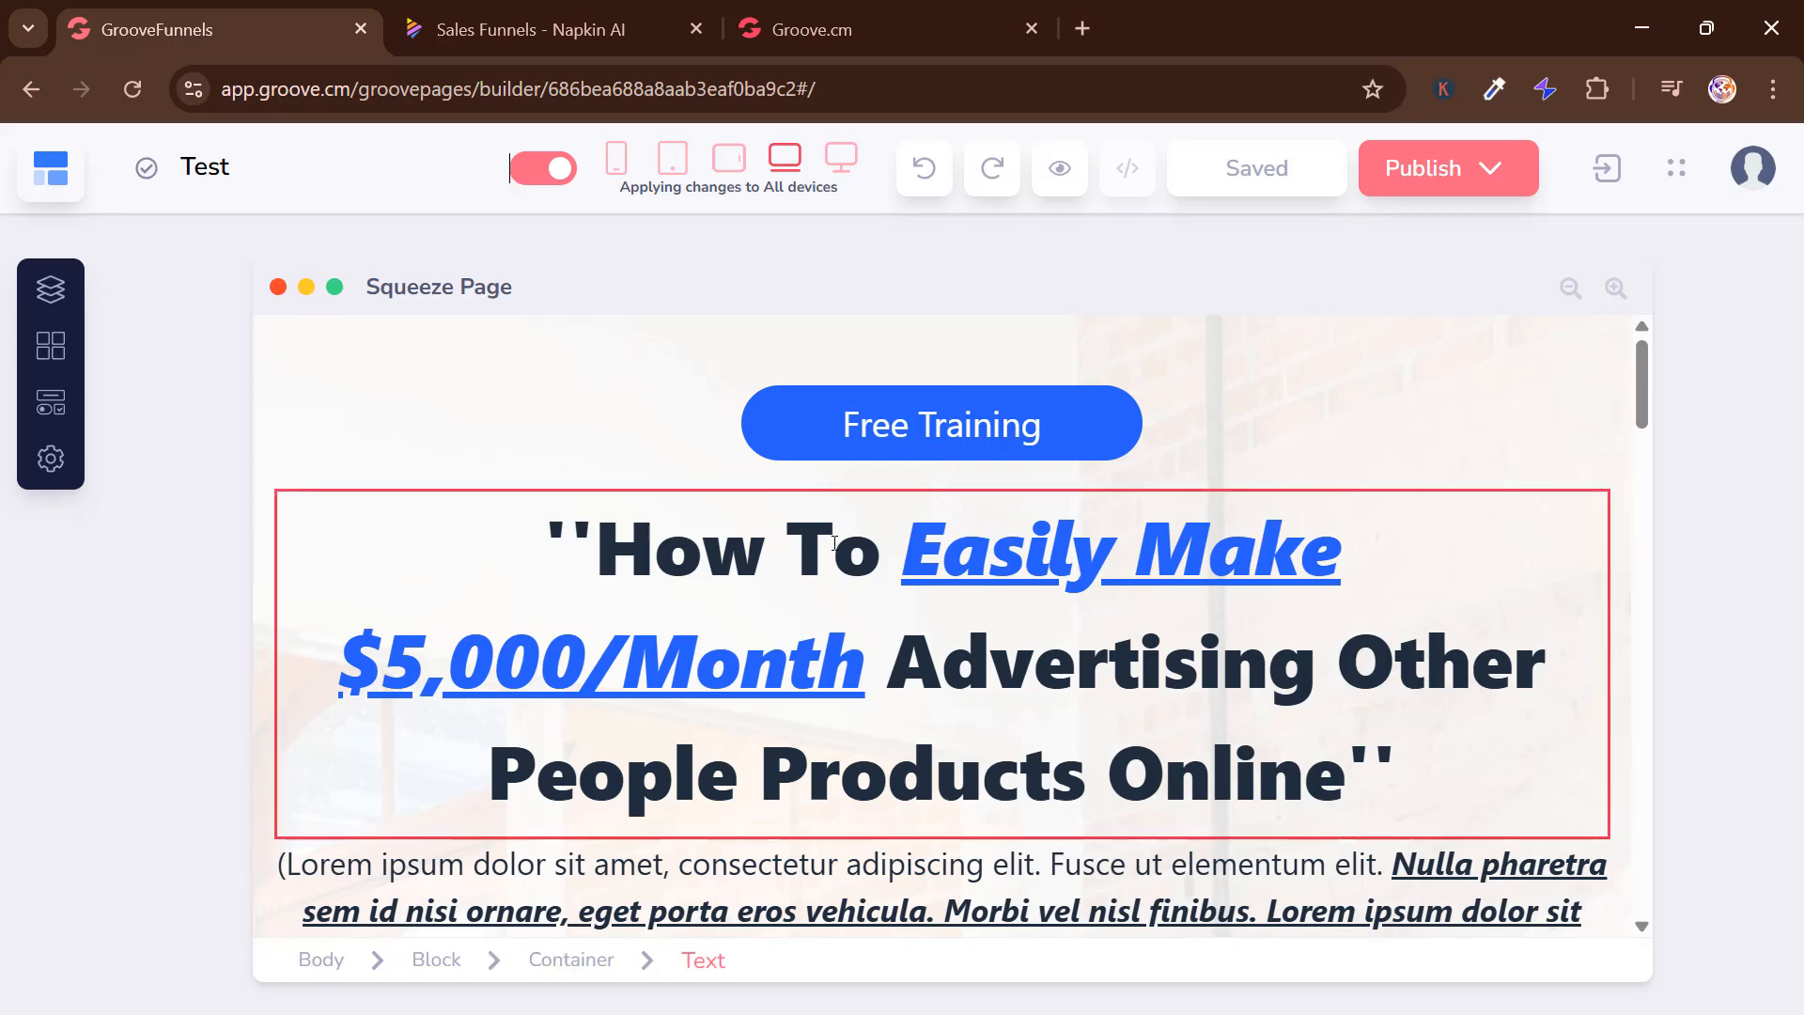
pyautogui.moveTo(834, 545); pyautogui.dragTo(1069, 524)
pyautogui.click(1069, 524)
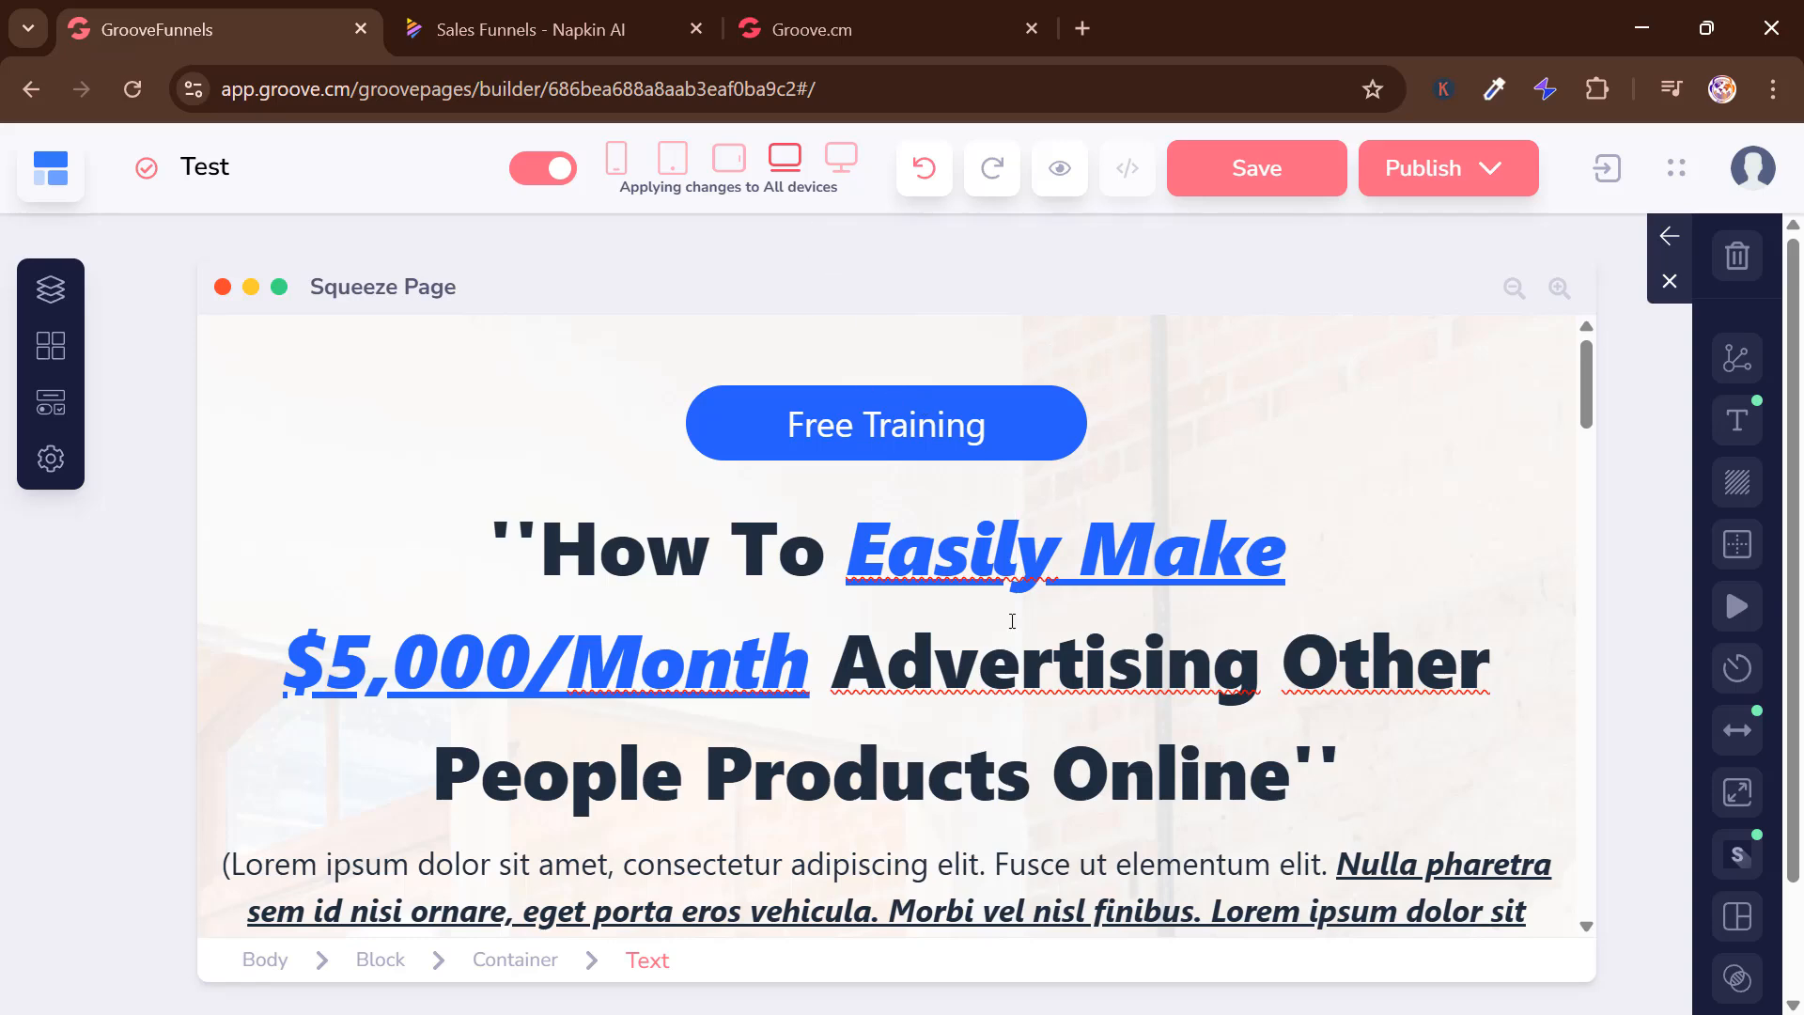
pyautogui.scroll(-10, 1175, 505)
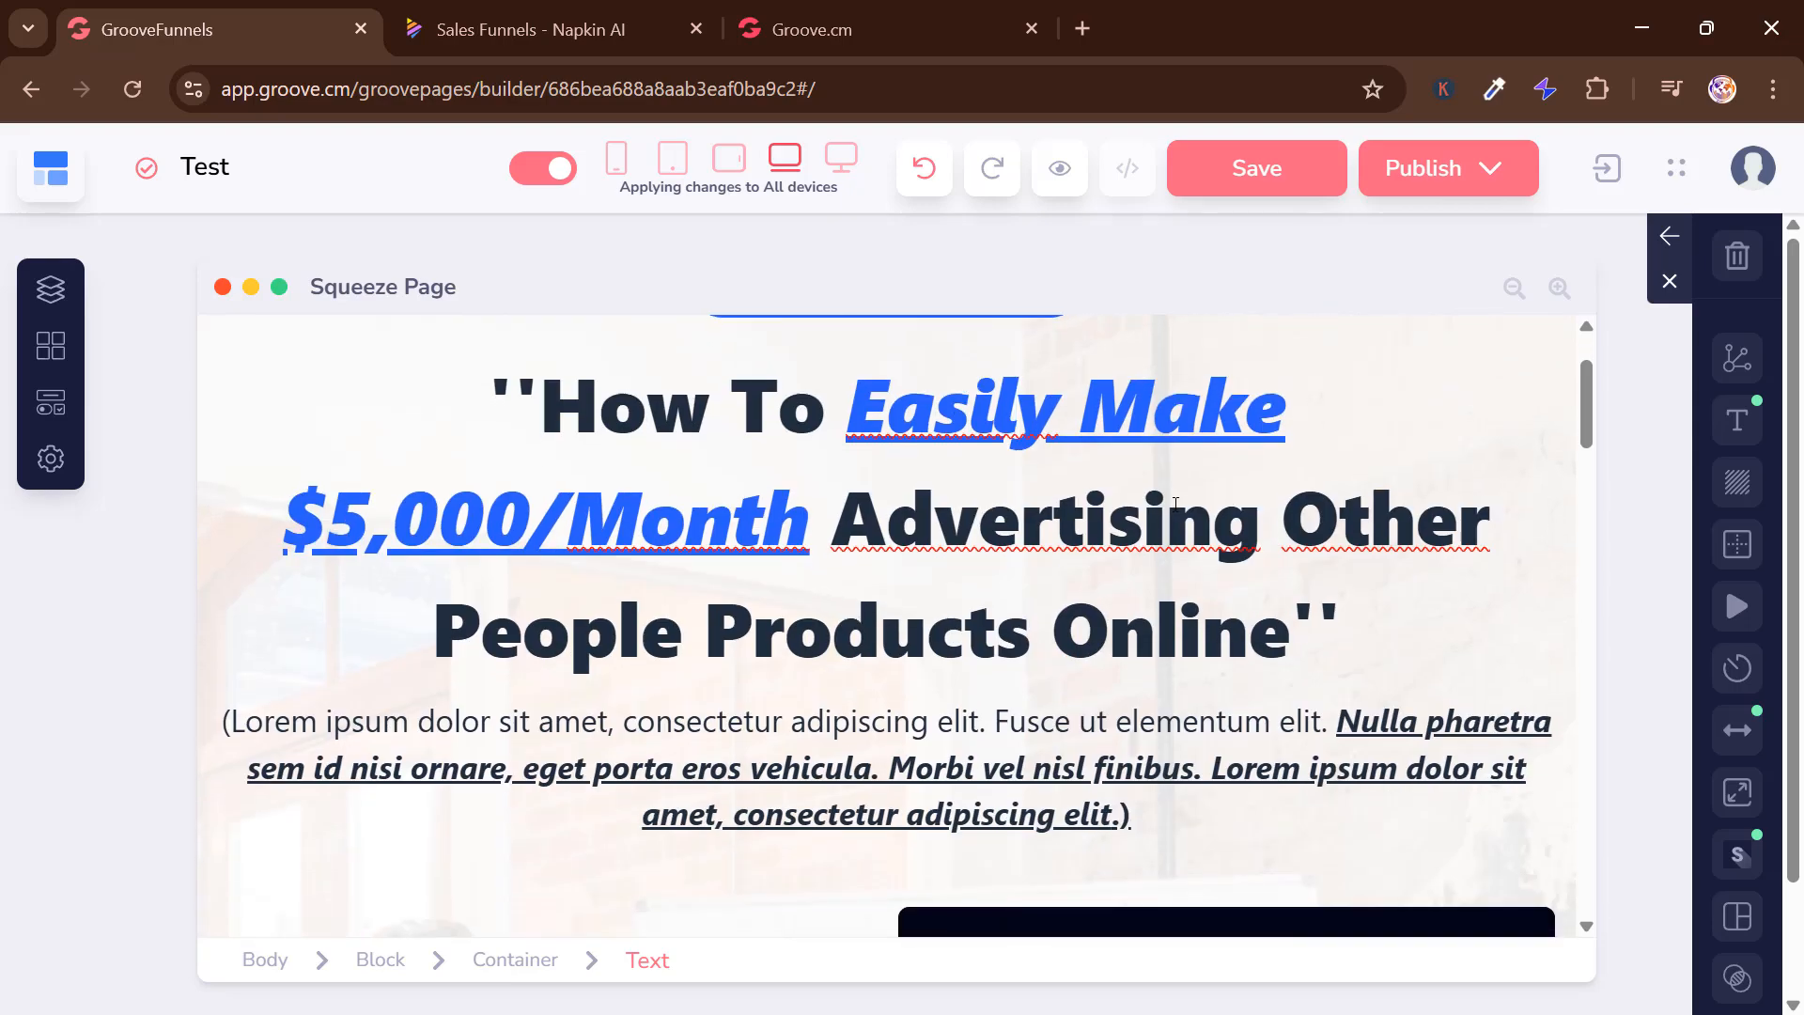
pyautogui.scroll(10, 941, 400)
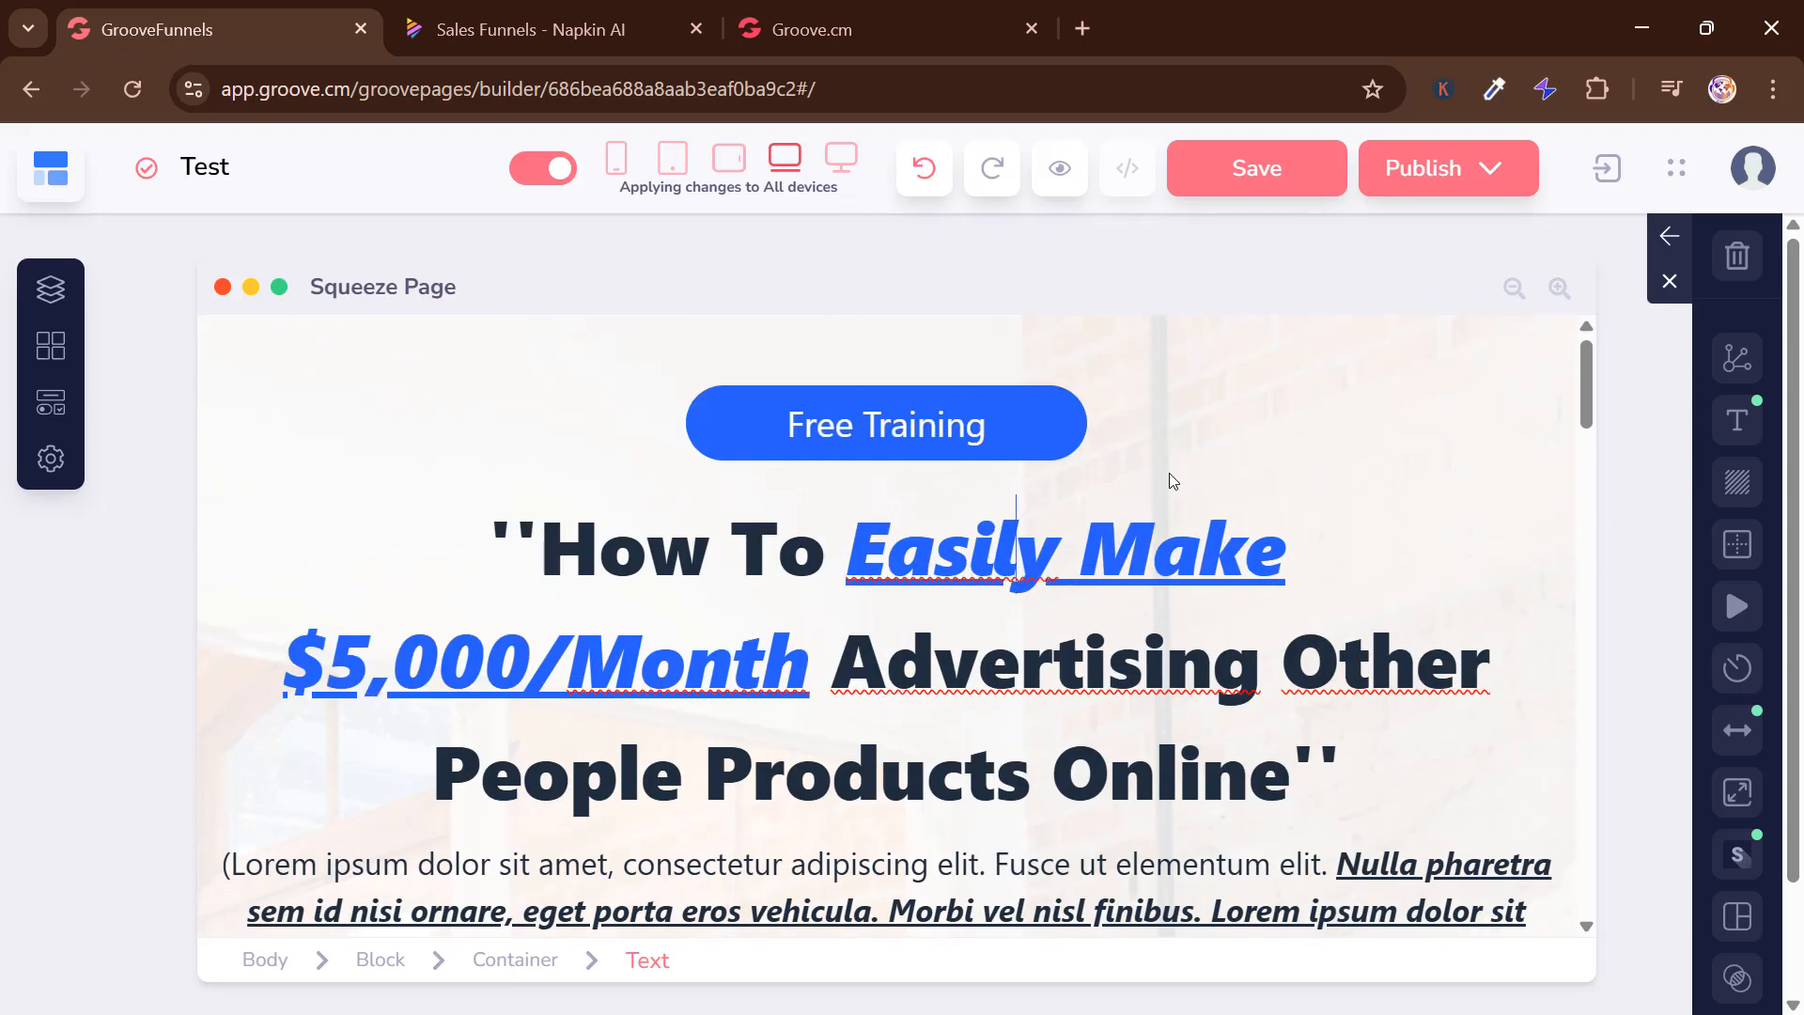
# Look through the whole squeeze page from the headline down to the footer and return to the headline
pyautogui.scroll(-5, 1172, 481)
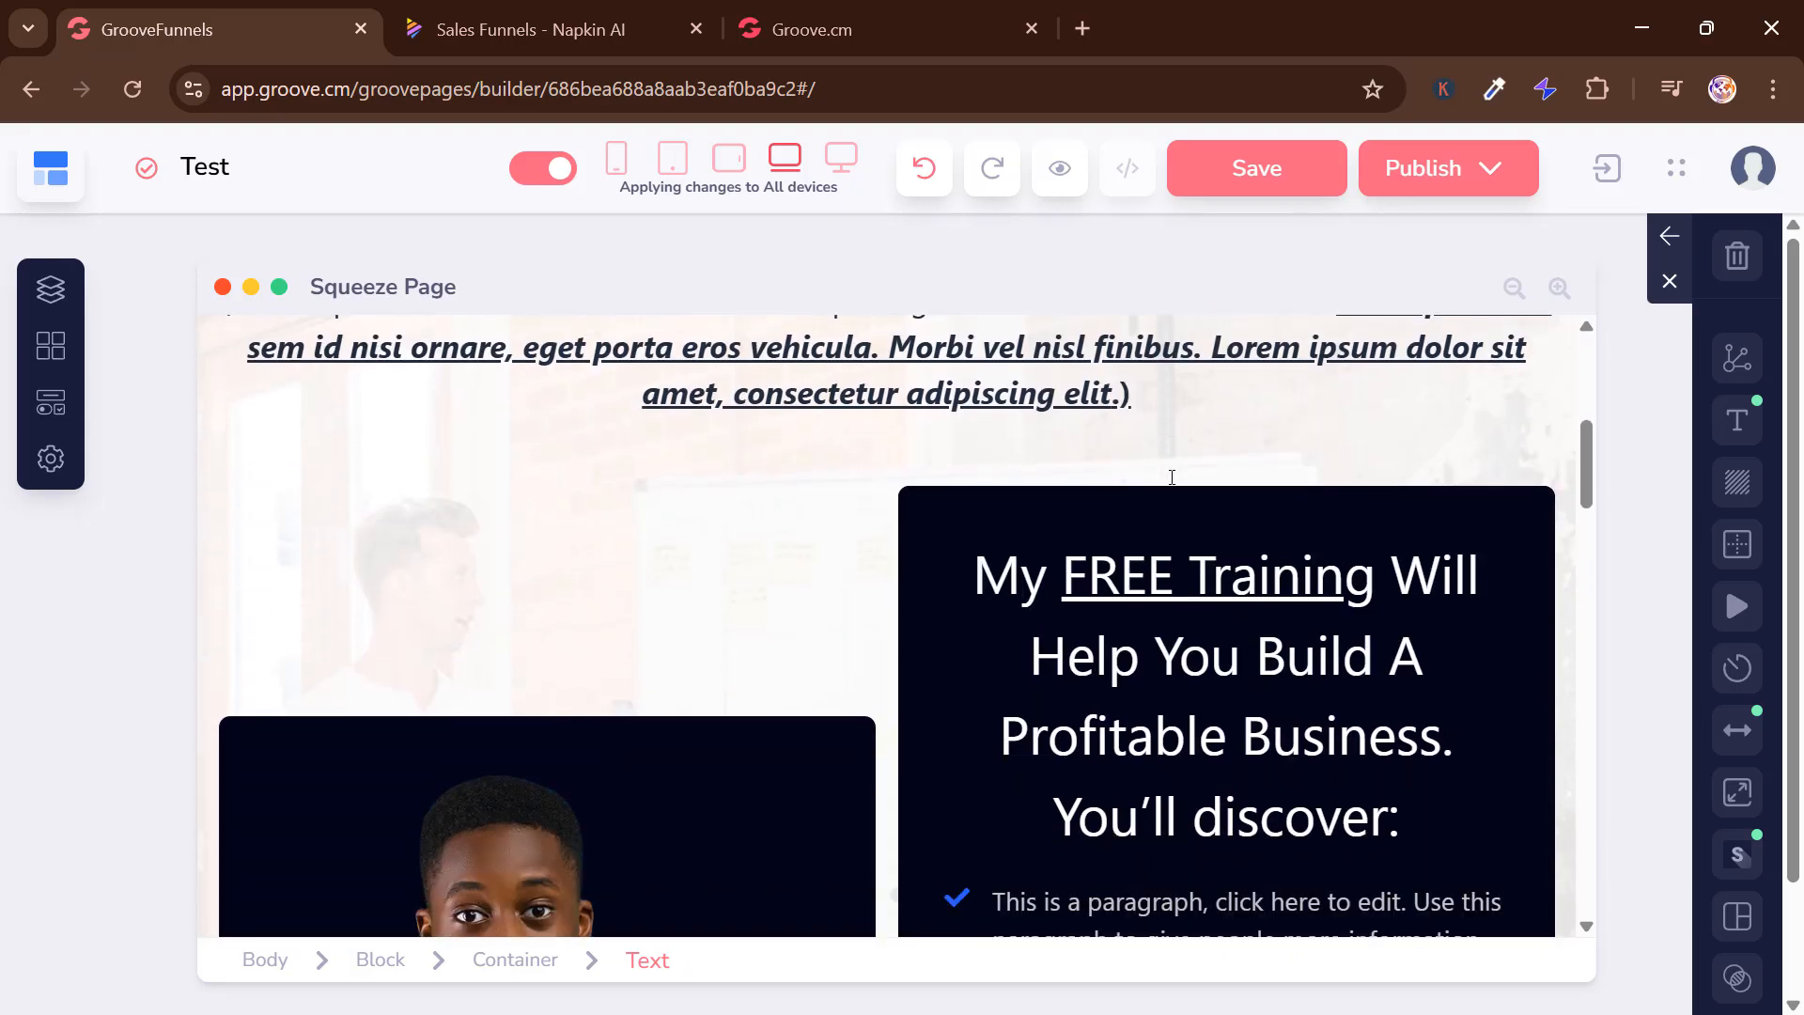
pyautogui.scroll(-10, 1172, 477)
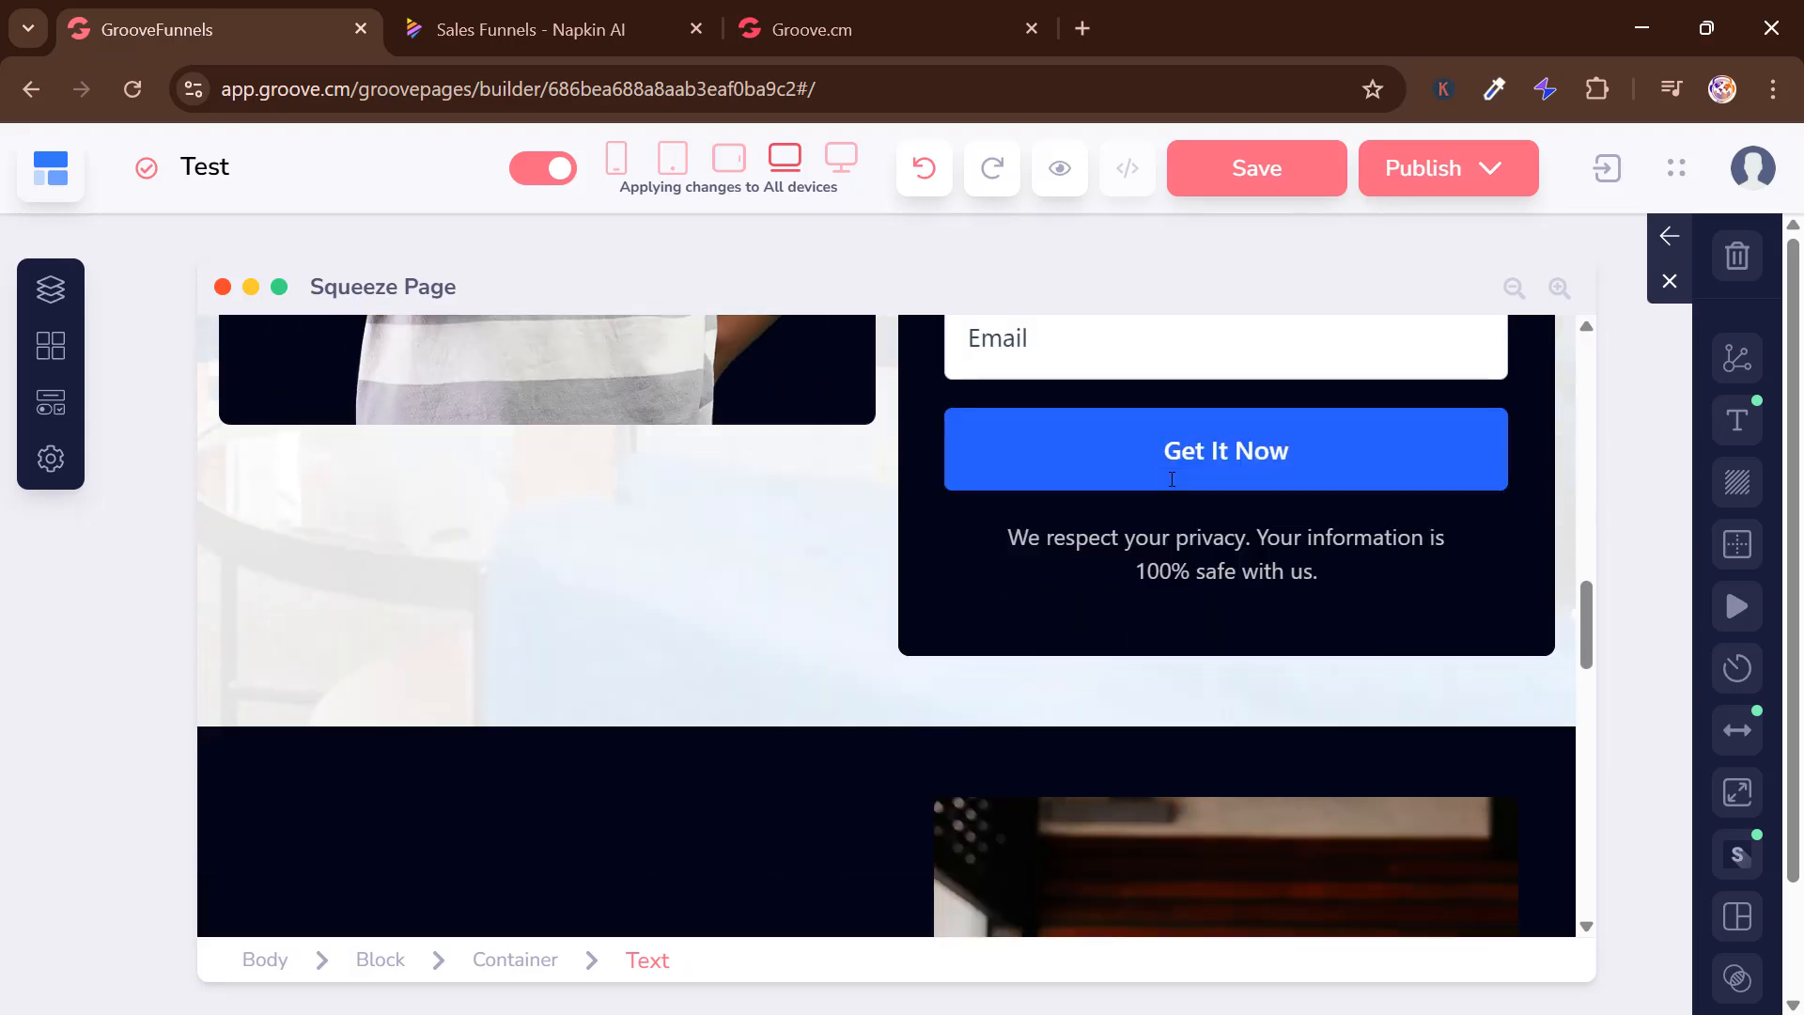
pyautogui.scroll(-10, 1172, 479)
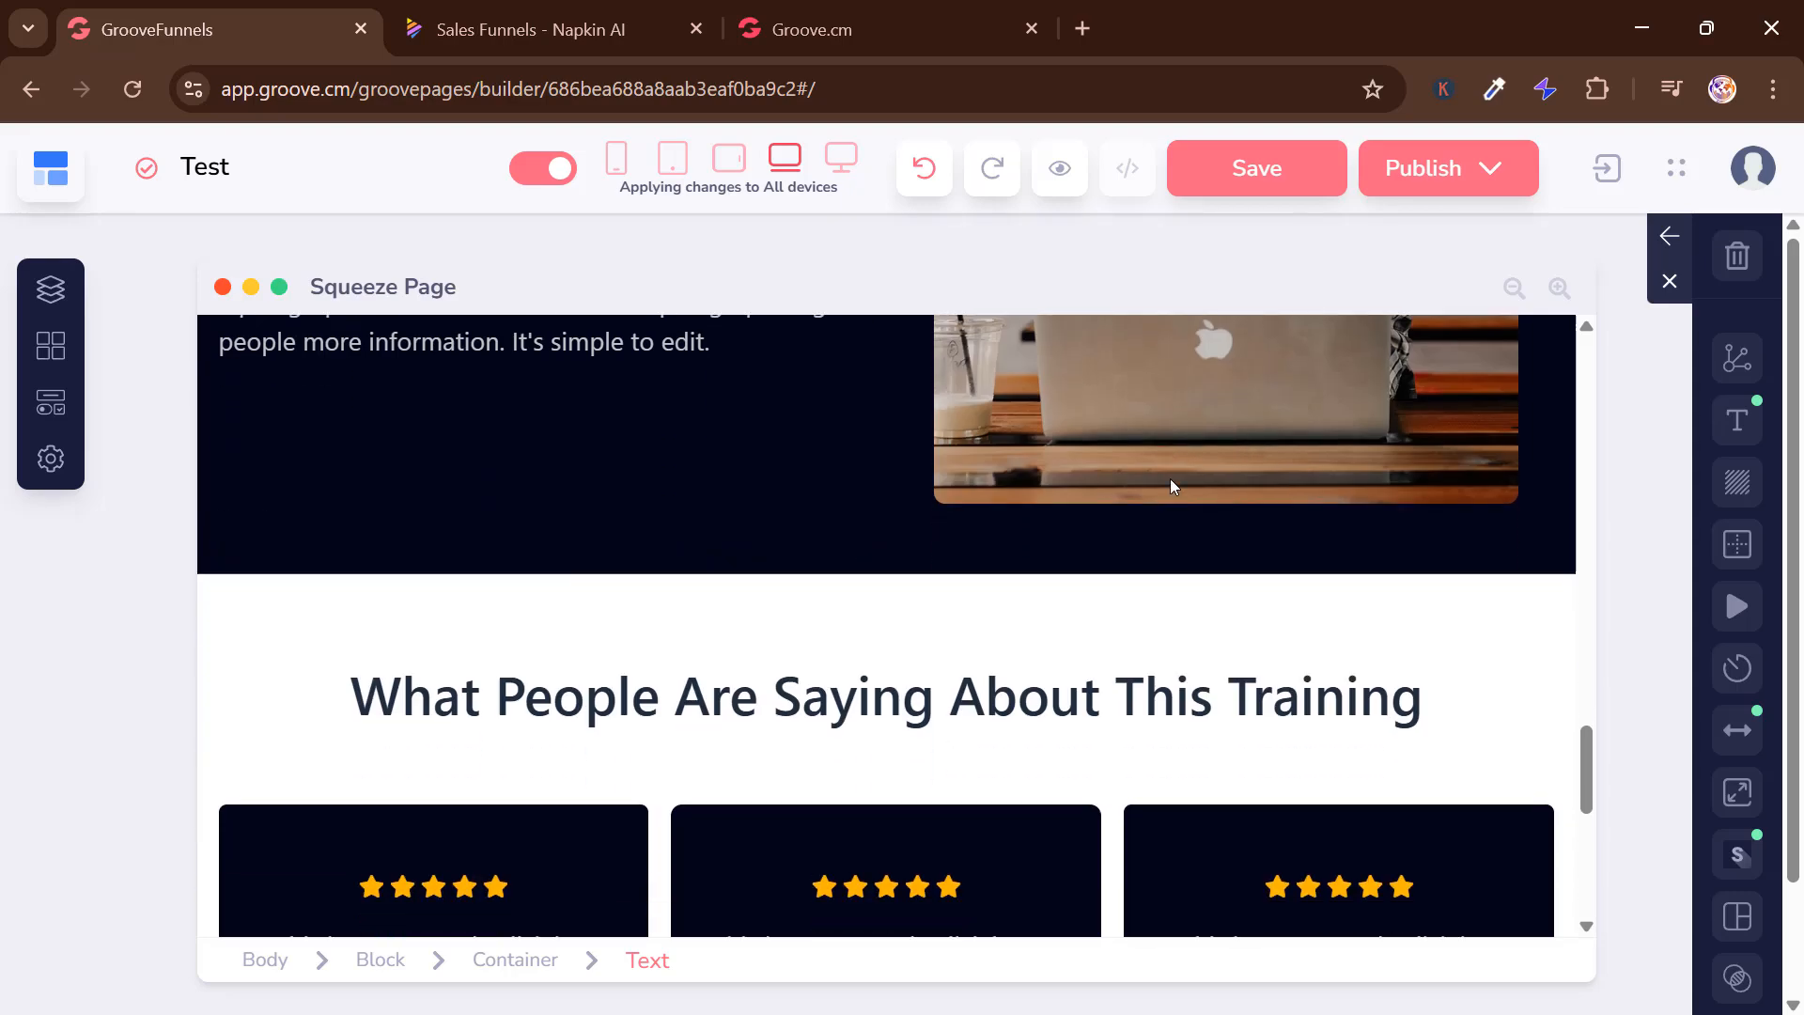
pyautogui.scroll(-10, 1172, 486)
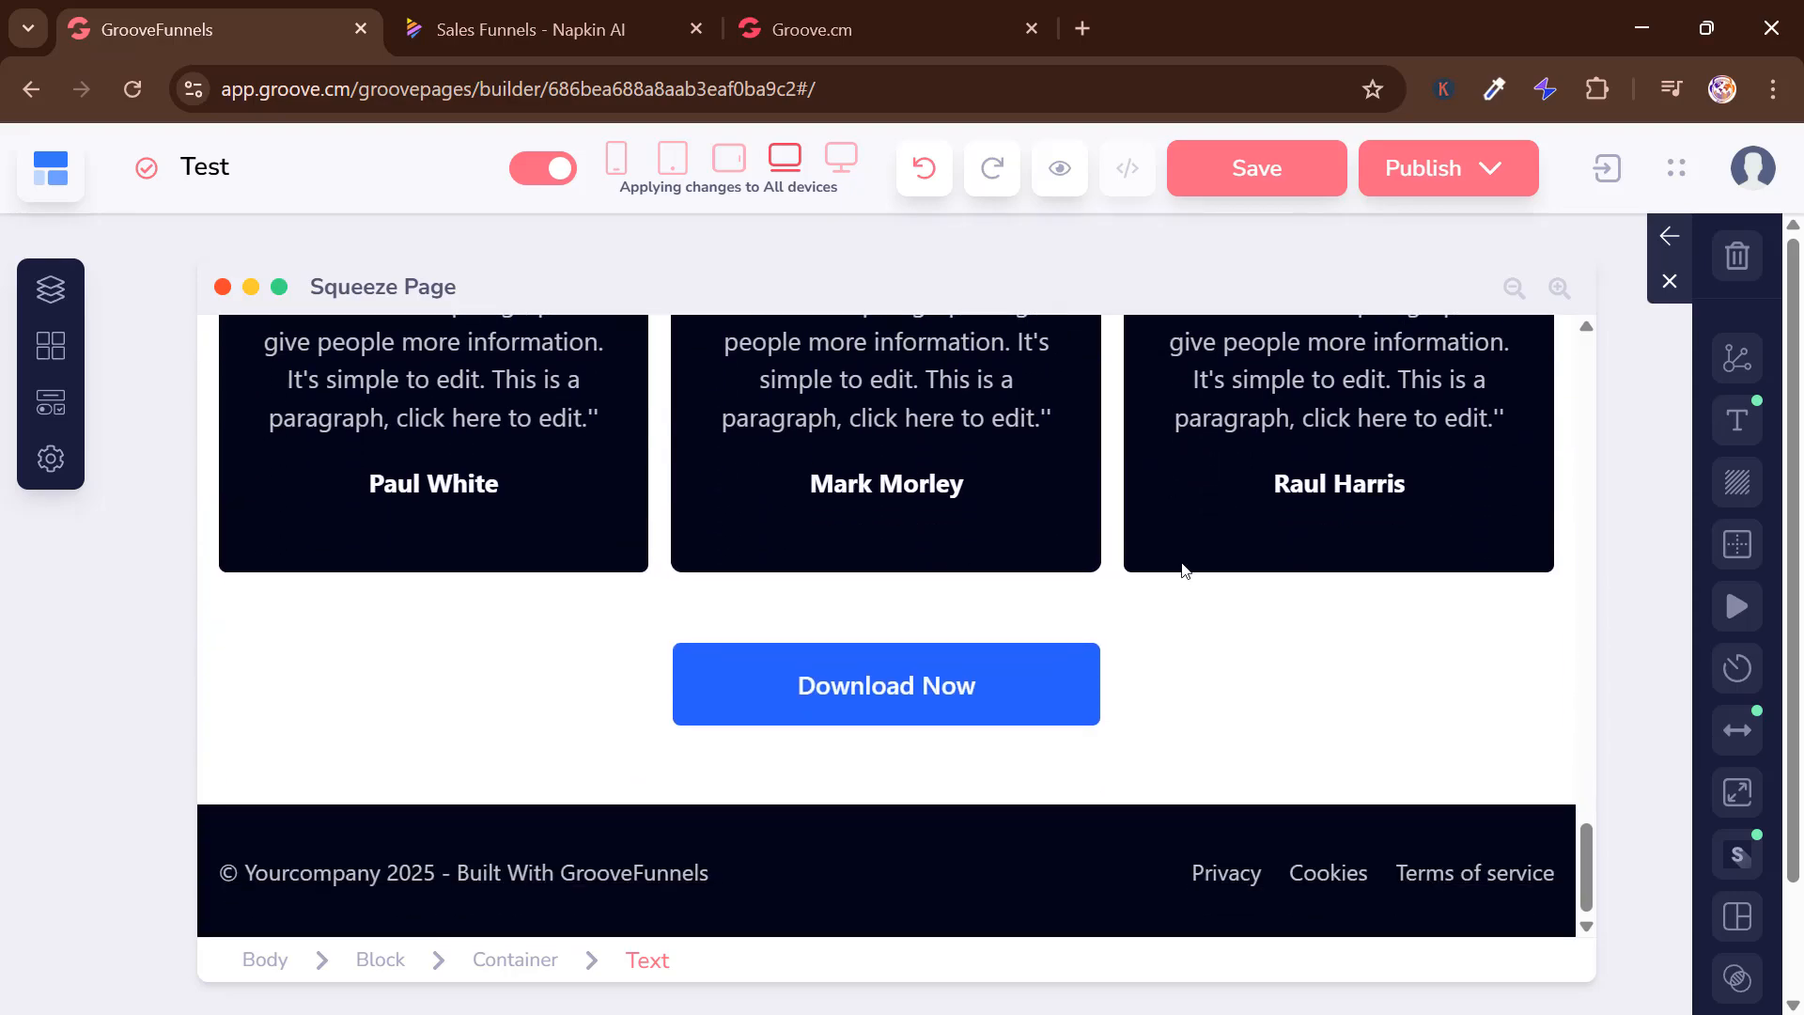
pyautogui.scroll(20, 1183, 571)
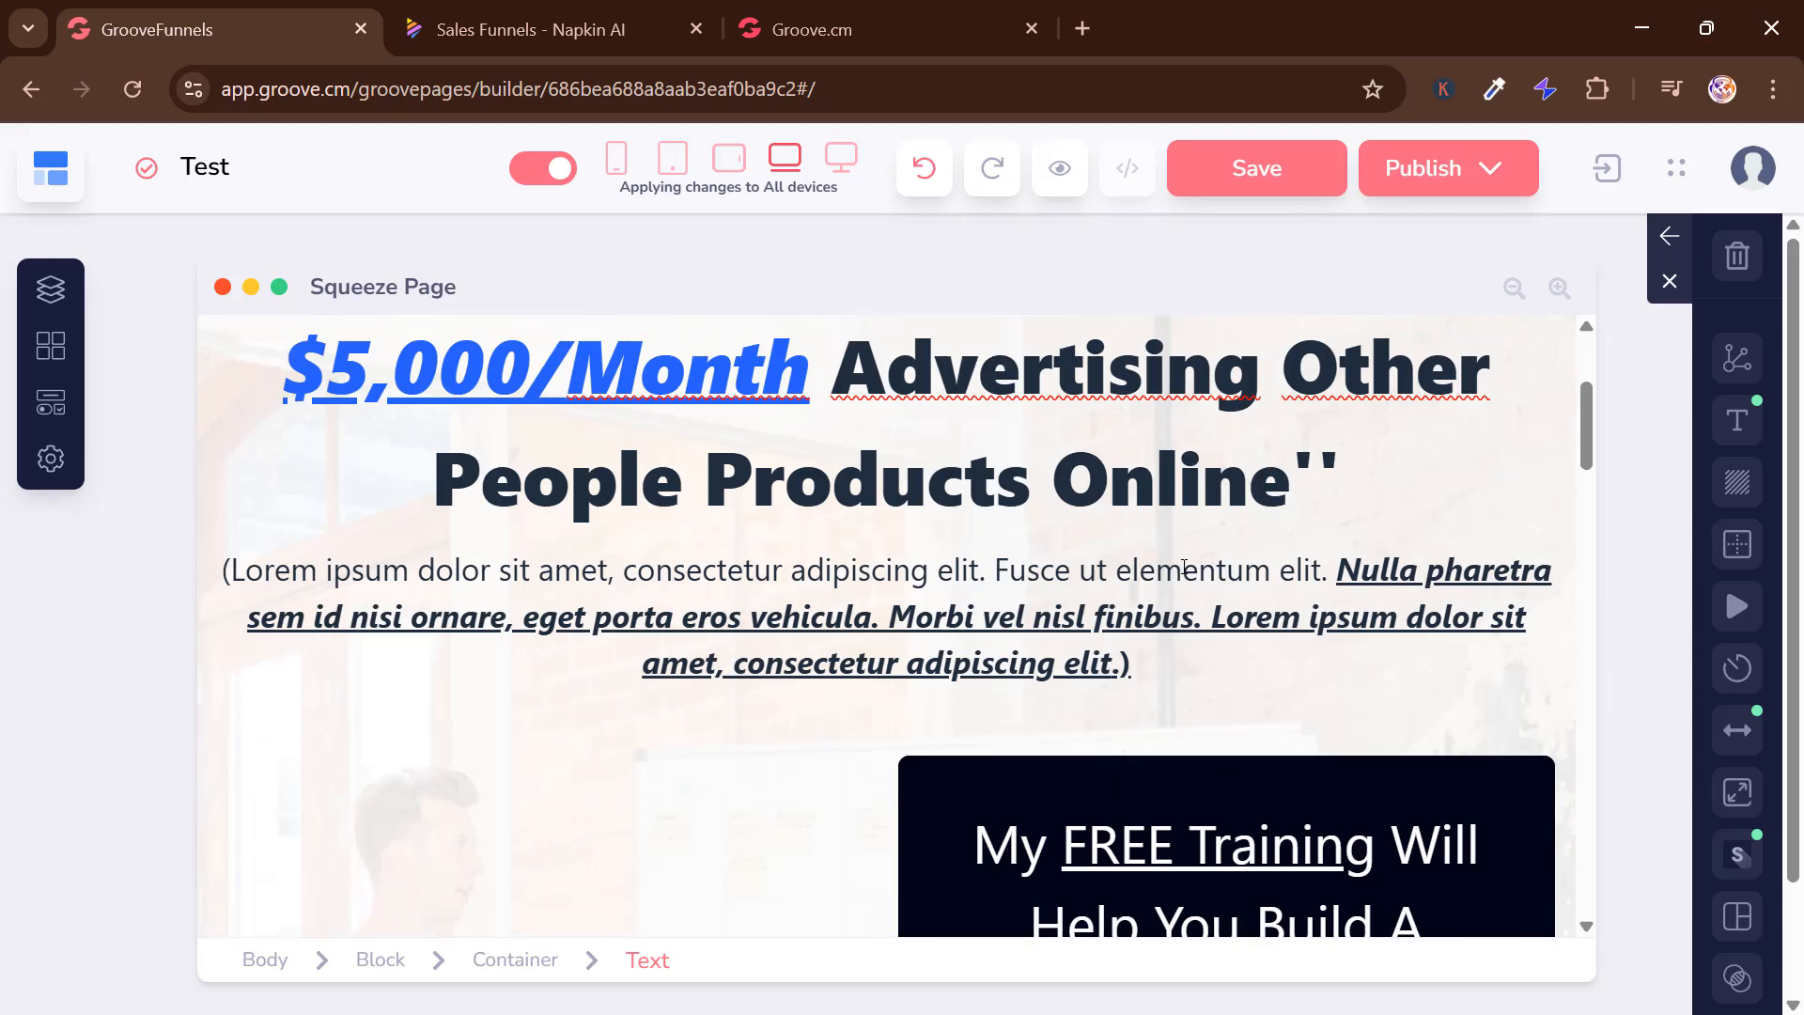
pyautogui.scroll(3, 1184, 567)
# Examine the squeeze page's opt-in form with name and email fields, the About section, the testimonials and the Download Now button
pyautogui.scroll(-9, 956, 553)
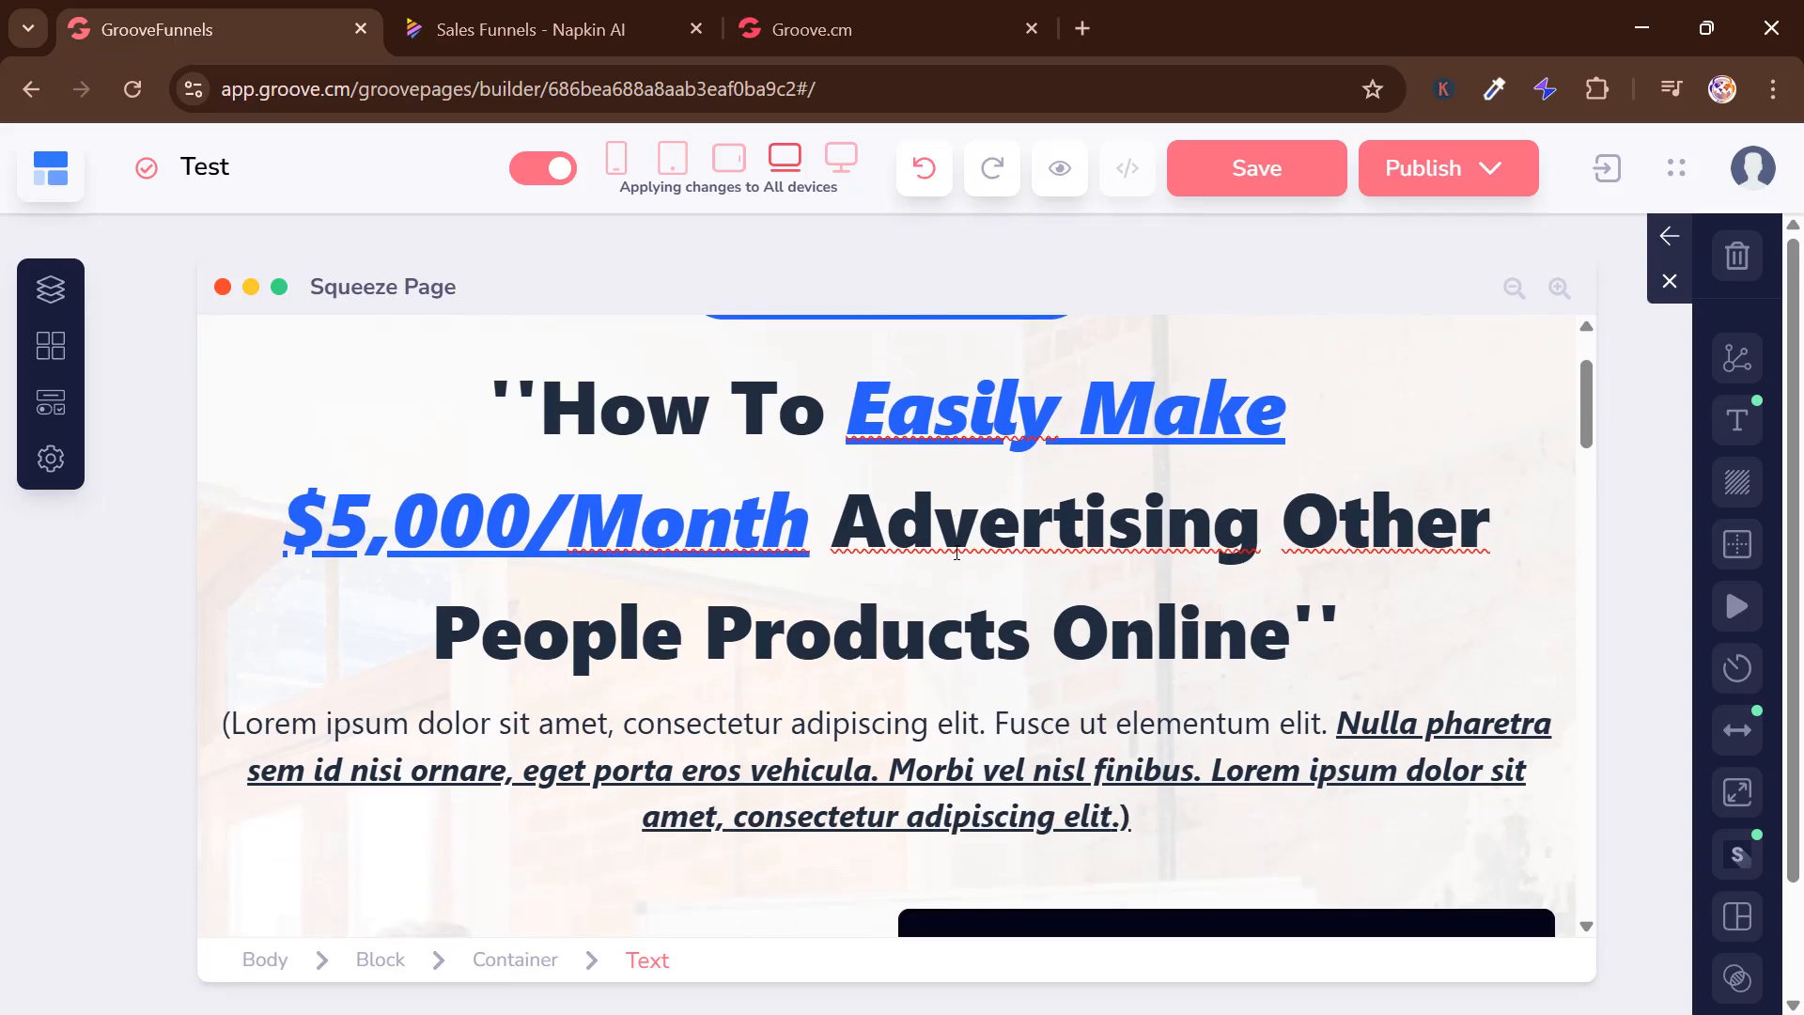
pyautogui.scroll(1, 886, 625)
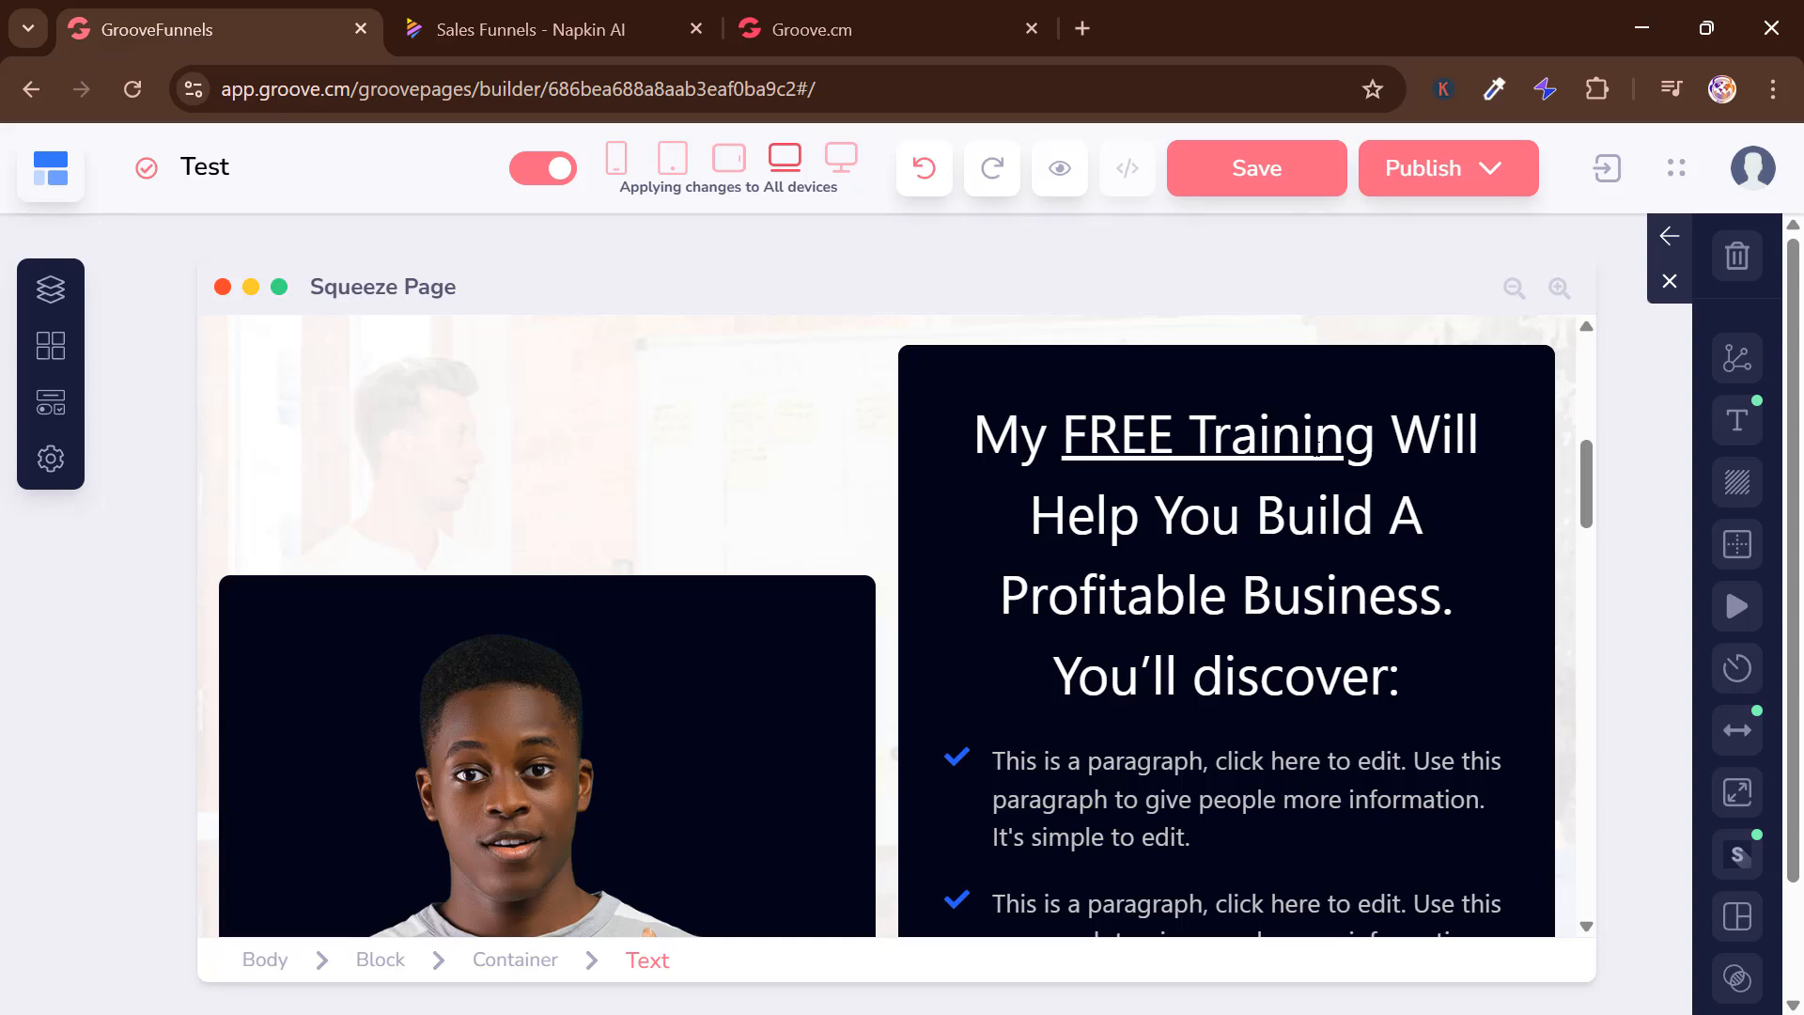
pyautogui.scroll(-3, 1319, 450)
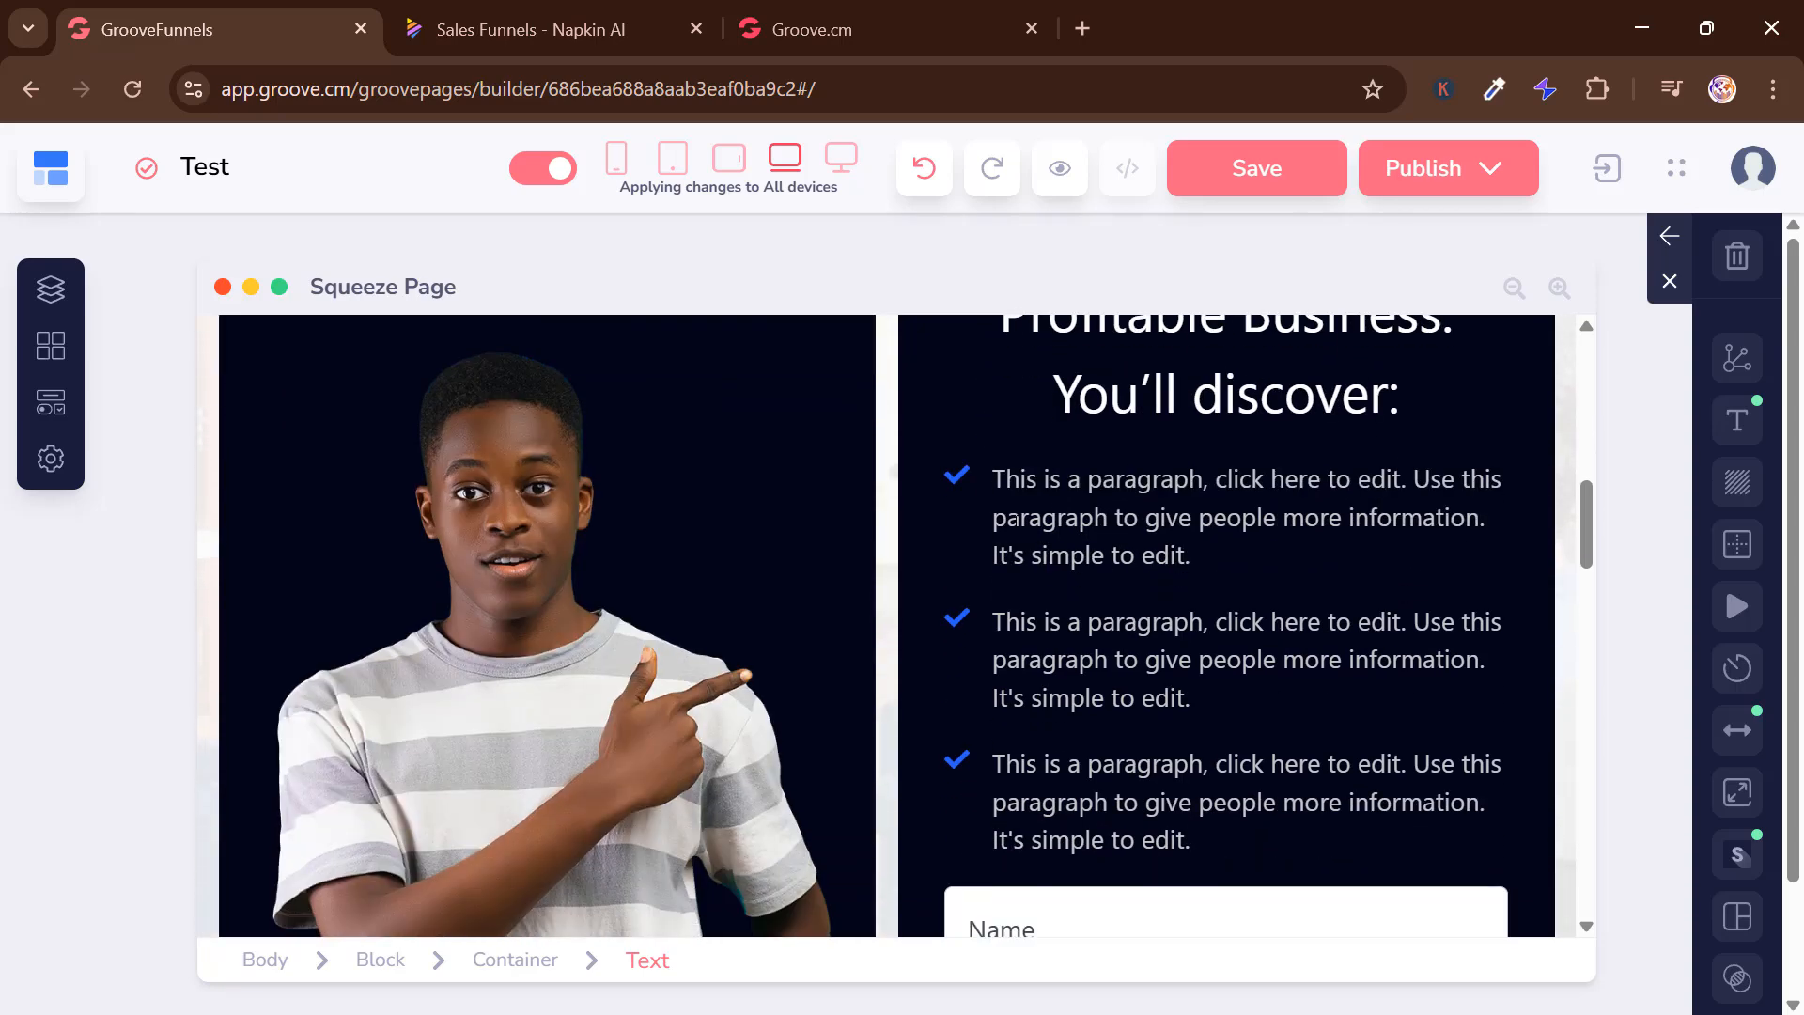
pyautogui.scroll(-9, 1013, 517)
pyautogui.scroll(6, 918, 459)
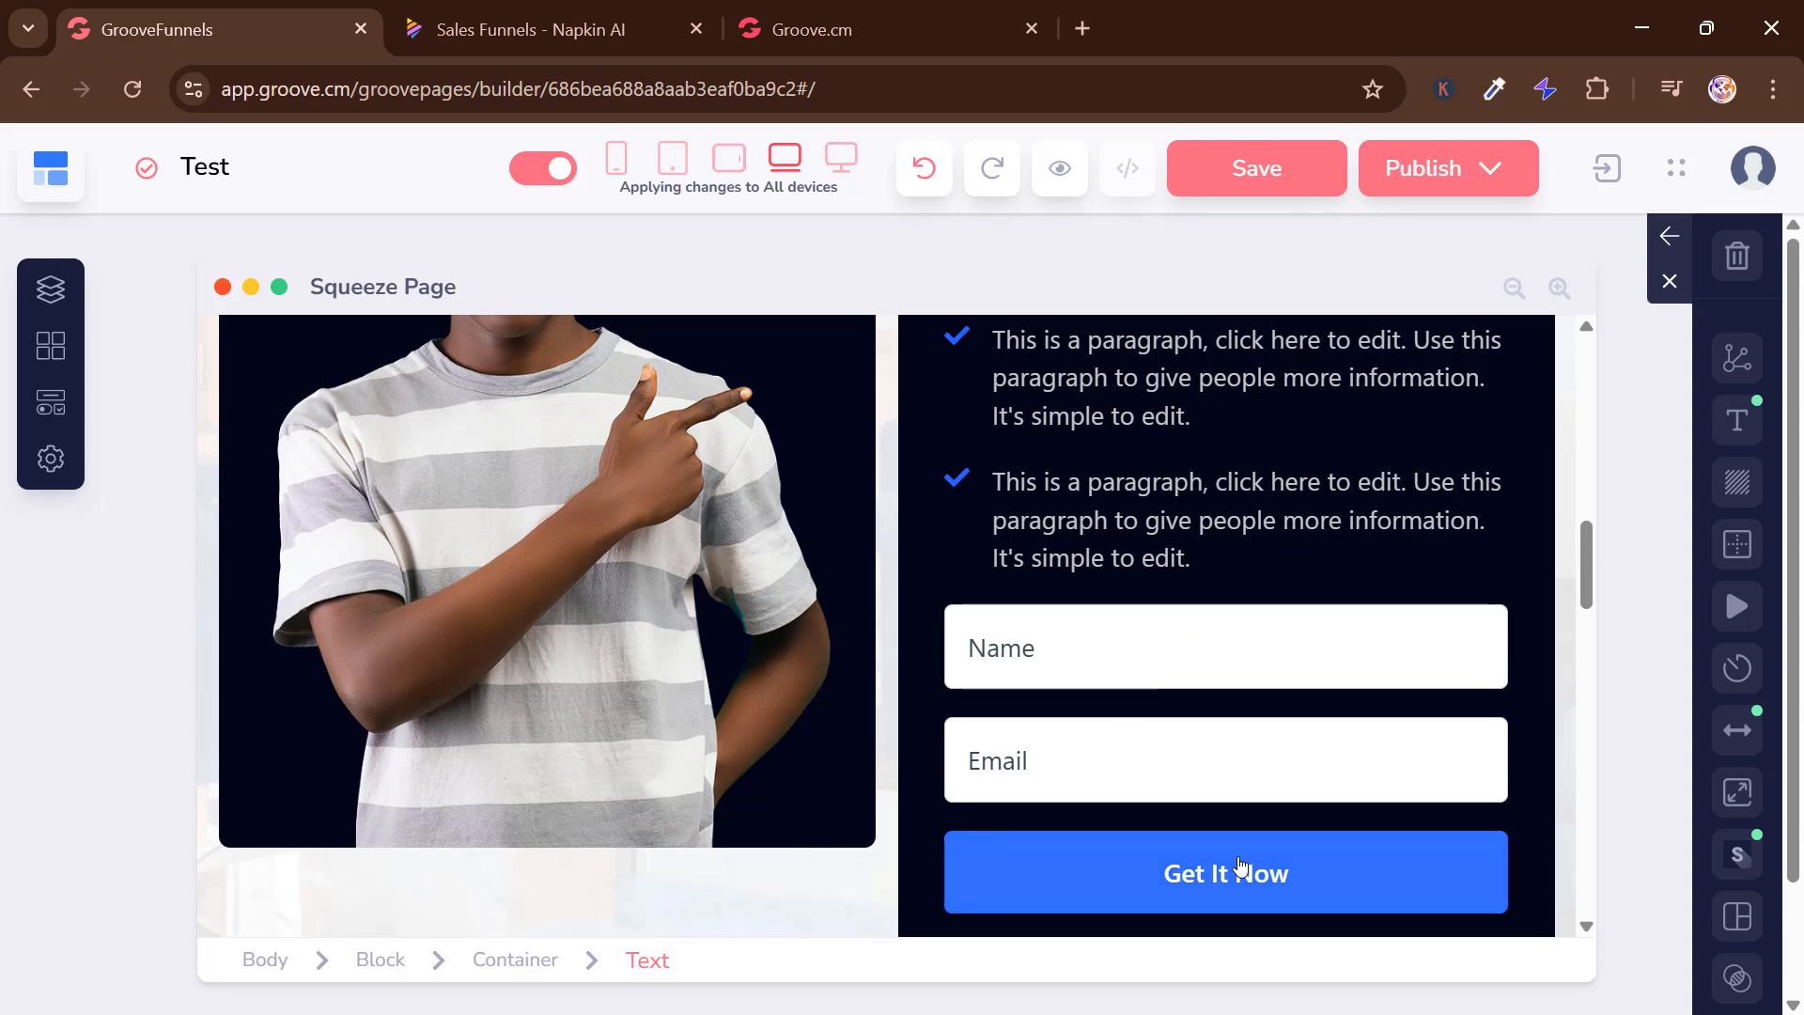
pyautogui.scroll(-5, 851, 578)
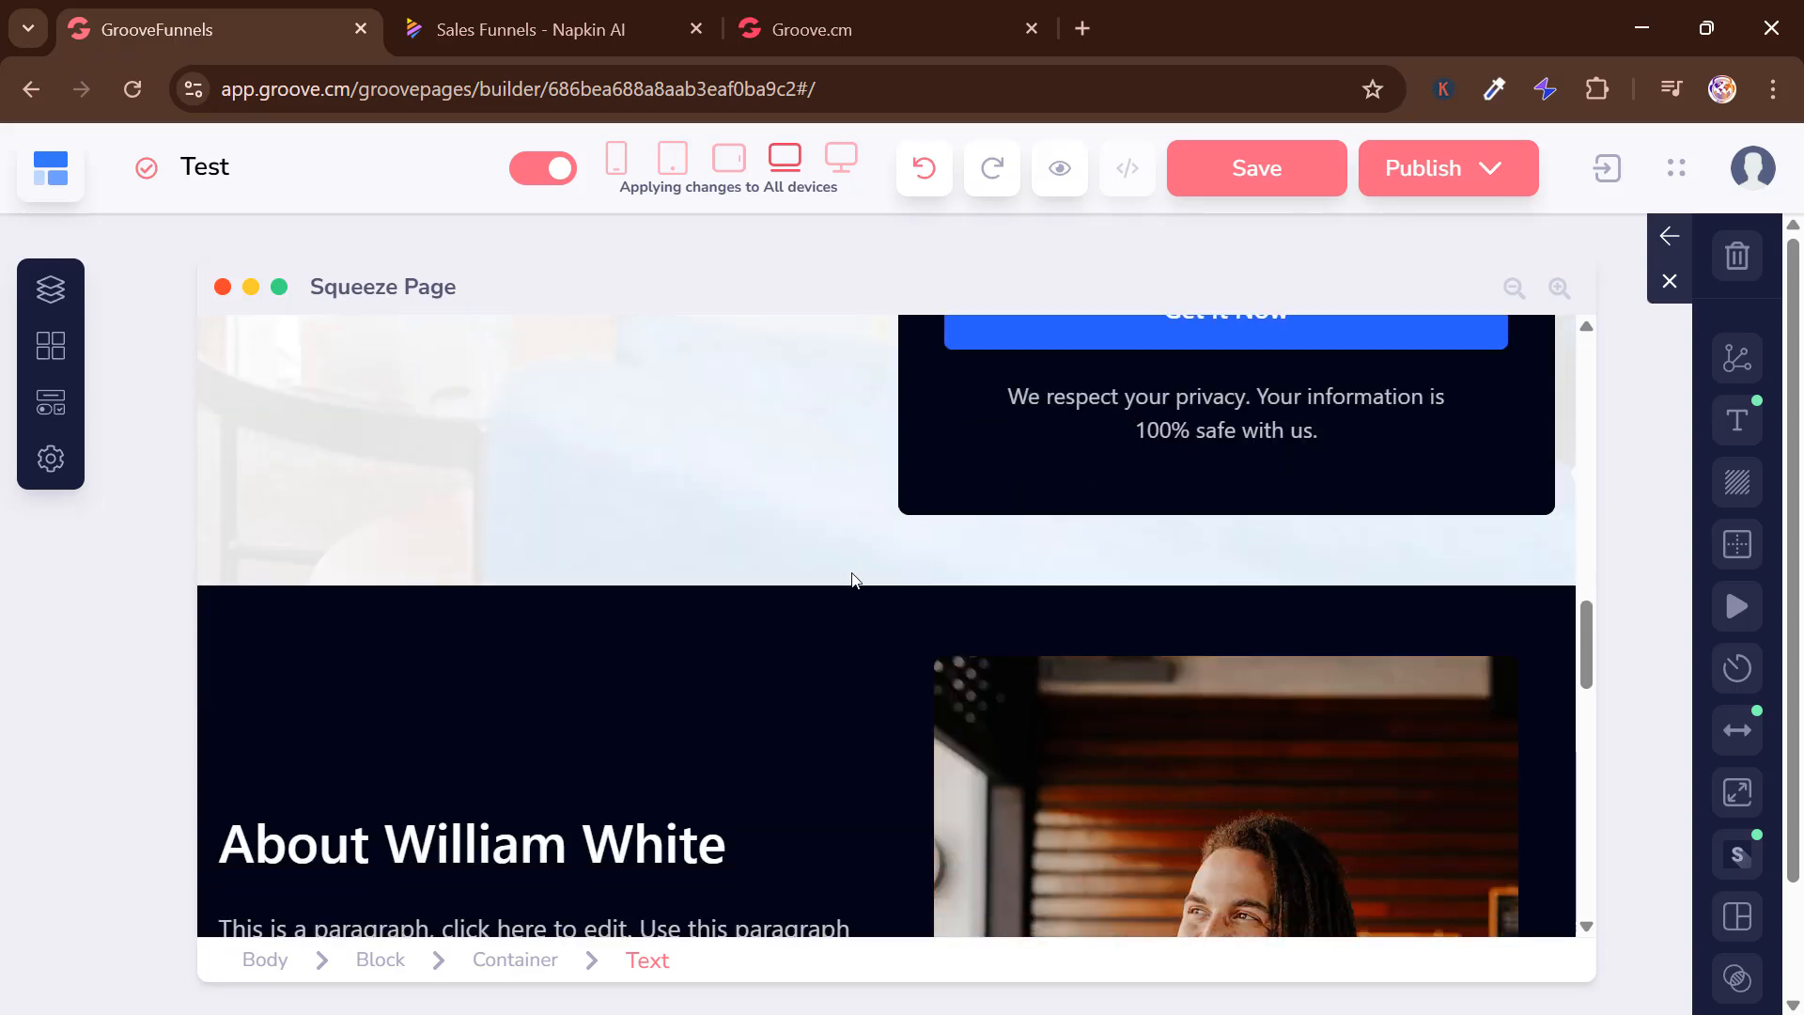
pyautogui.scroll(4, 852, 577)
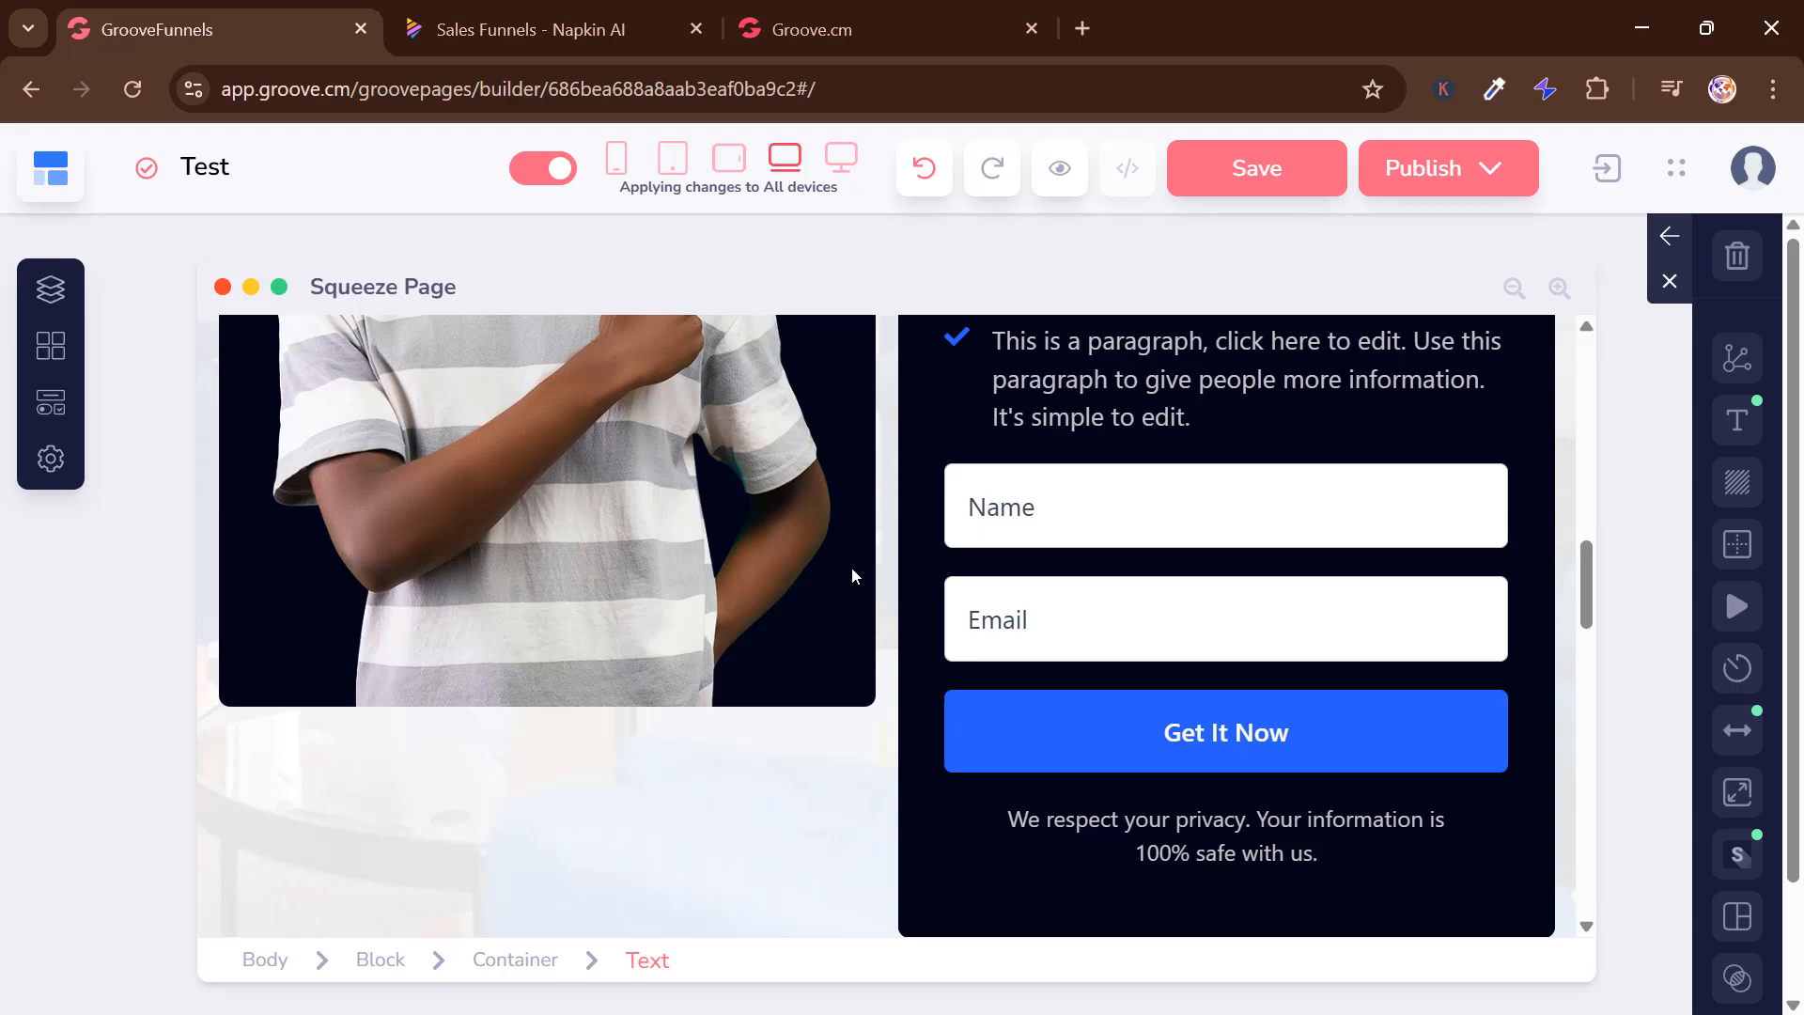
pyautogui.scroll(-2, 853, 570)
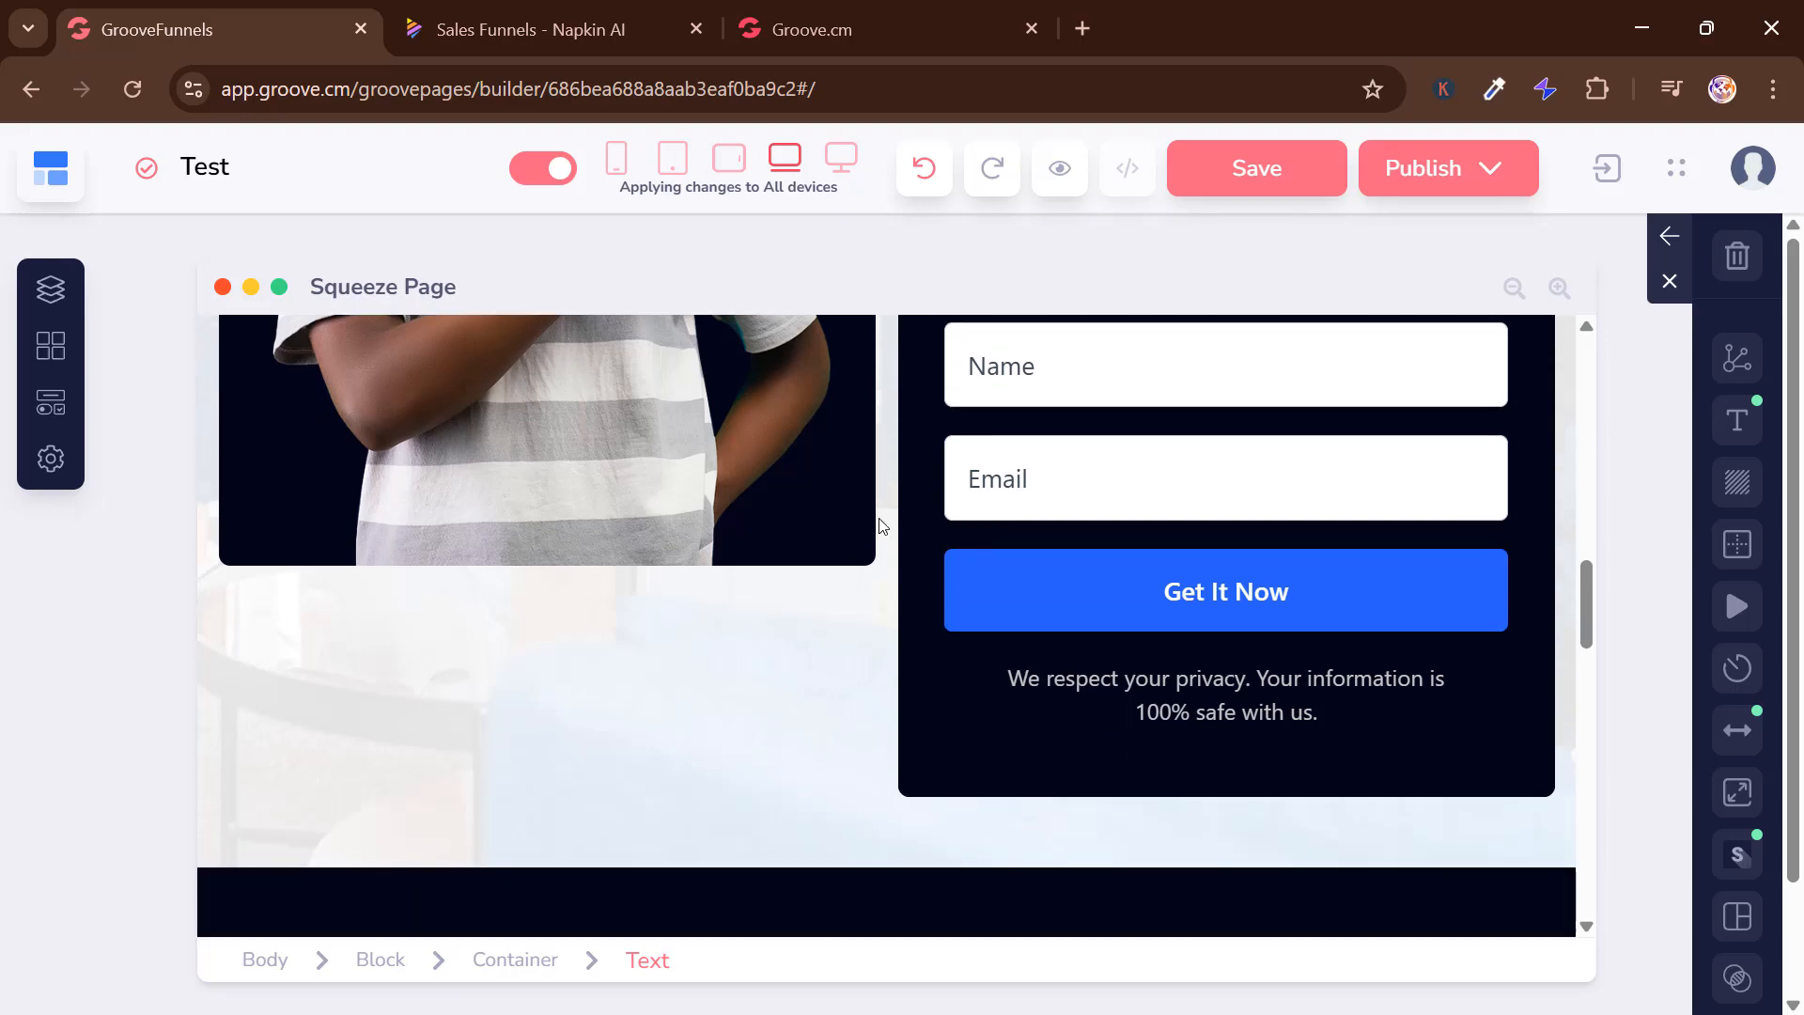
pyautogui.scroll(-10, 883, 525)
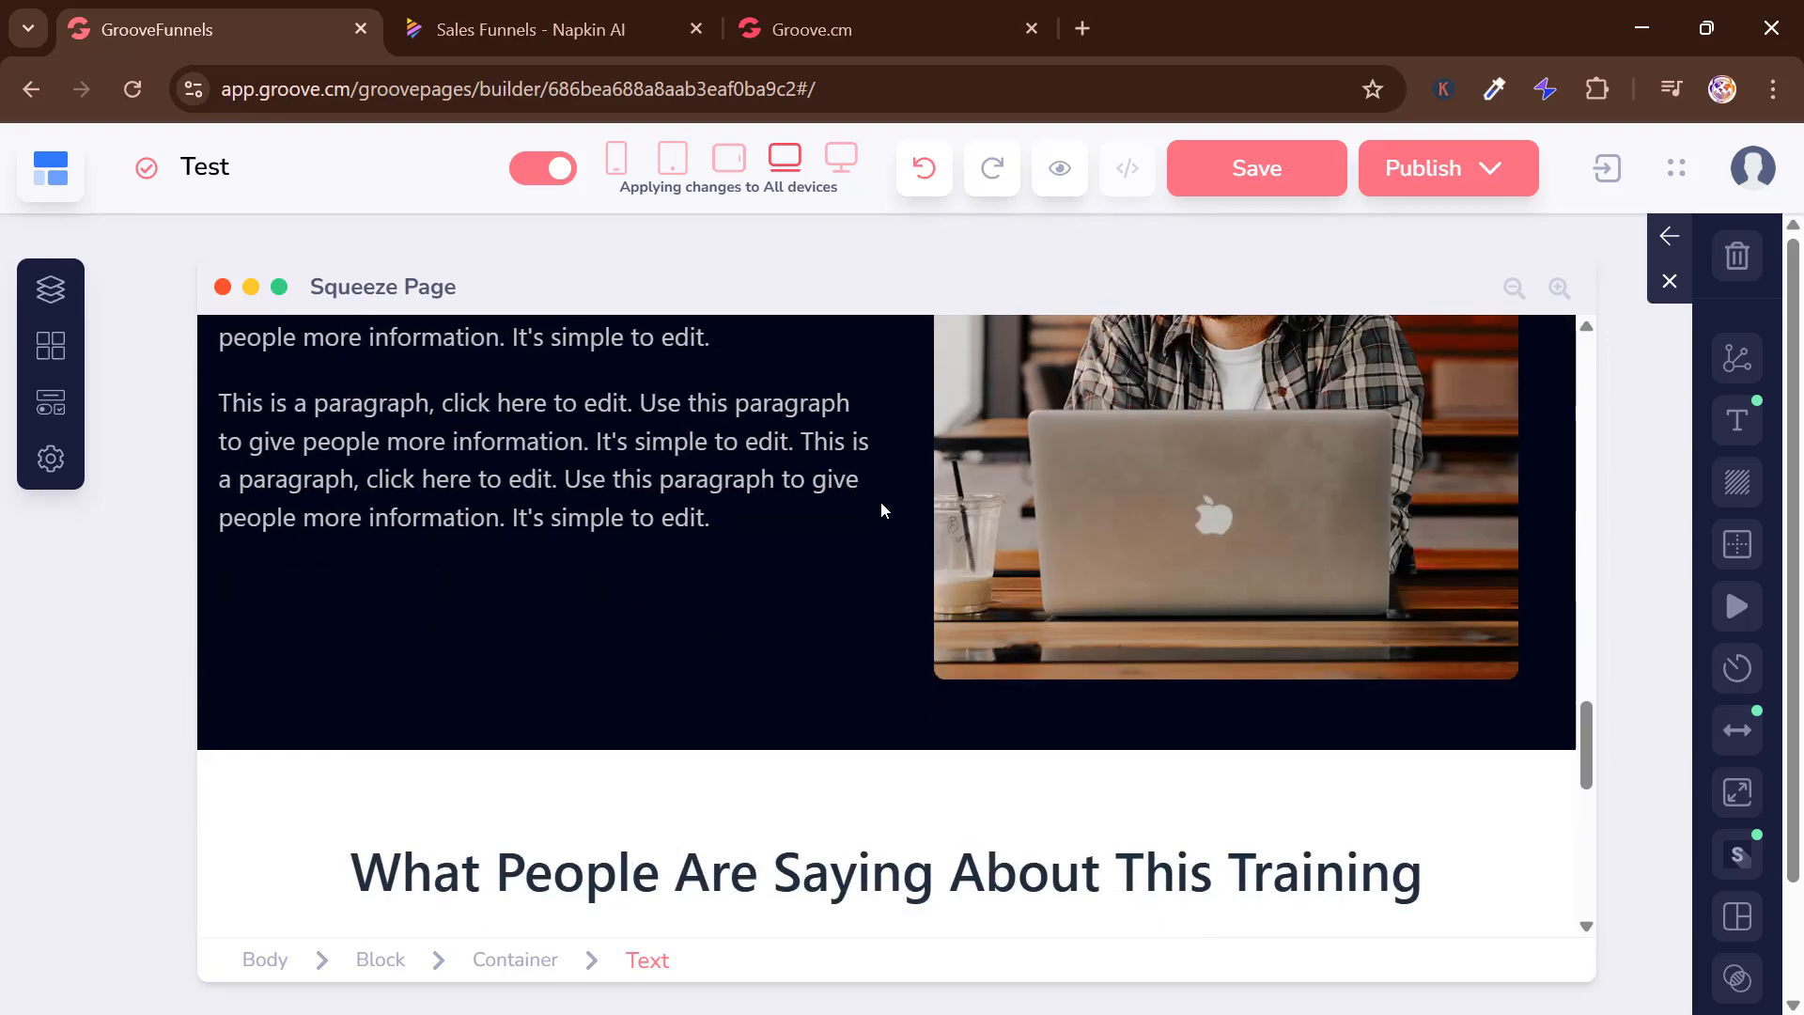
pyautogui.scroll(-3, 883, 508)
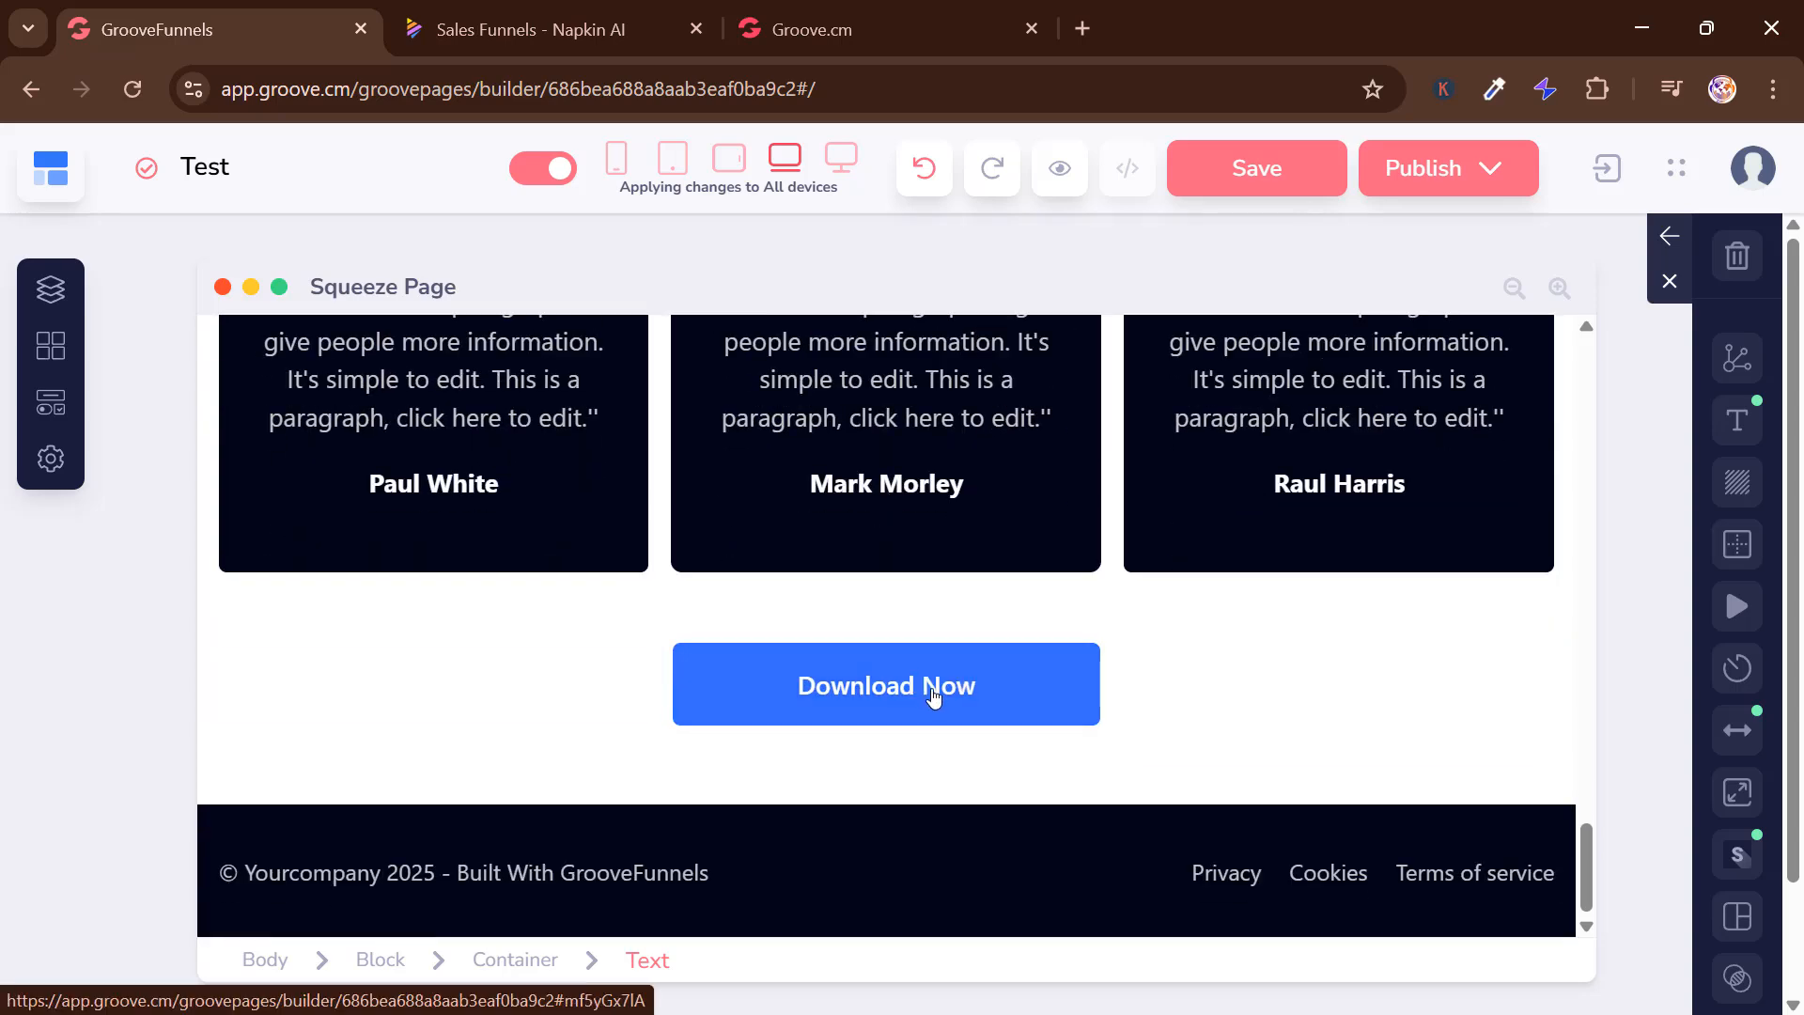
pyautogui.scroll(12, 1000, 648)
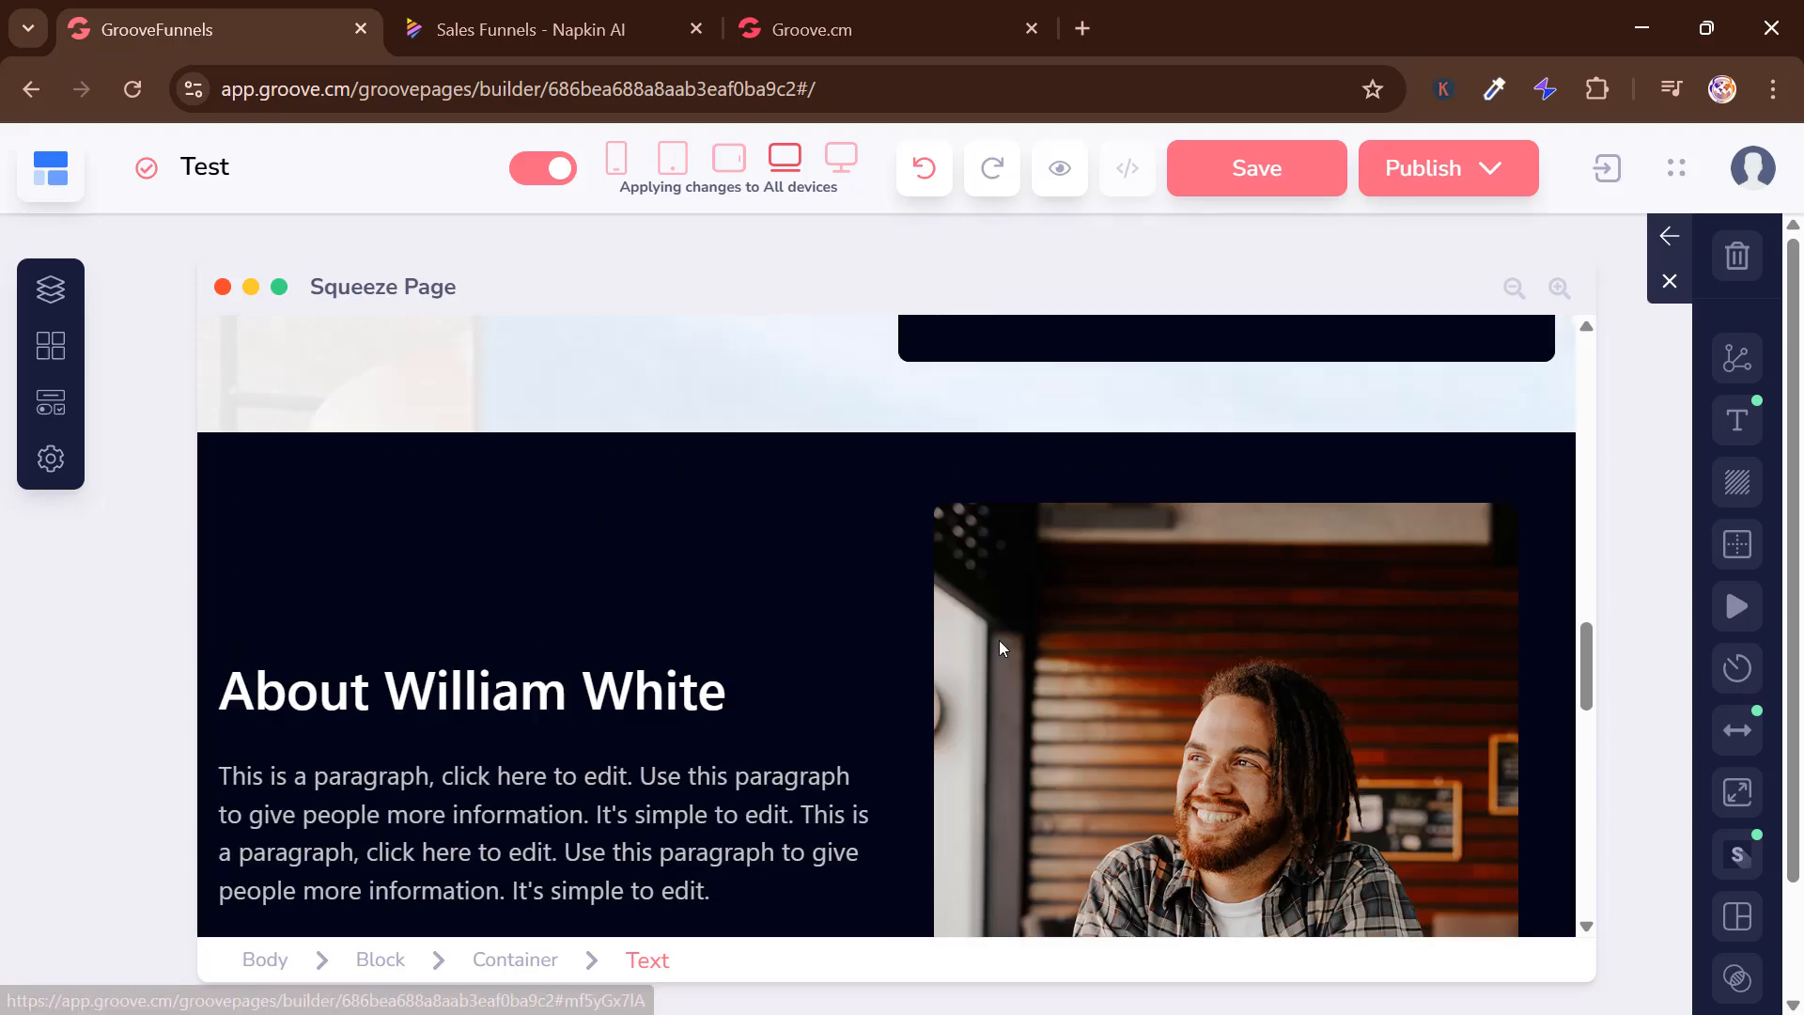
pyautogui.scroll(6, 1000, 648)
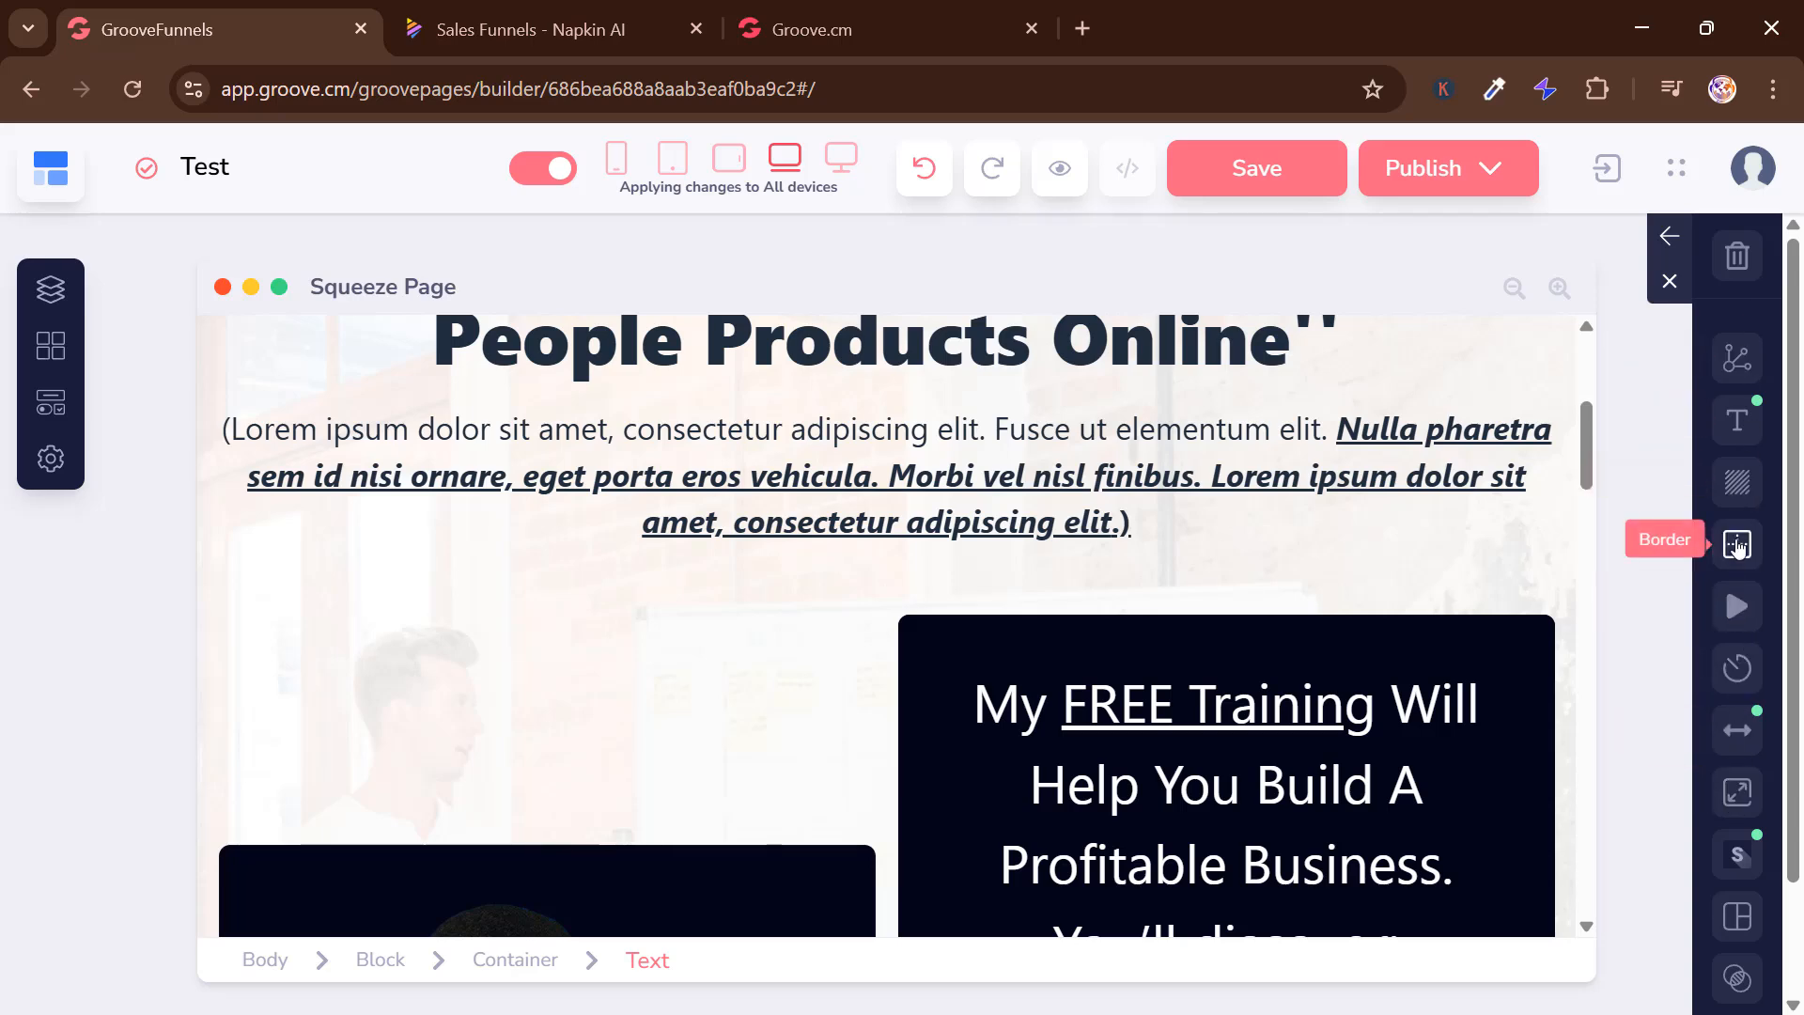
# Inspect the headline's typography and background settings, and select the empty container above the man's photo
pyautogui.click(1745, 425)
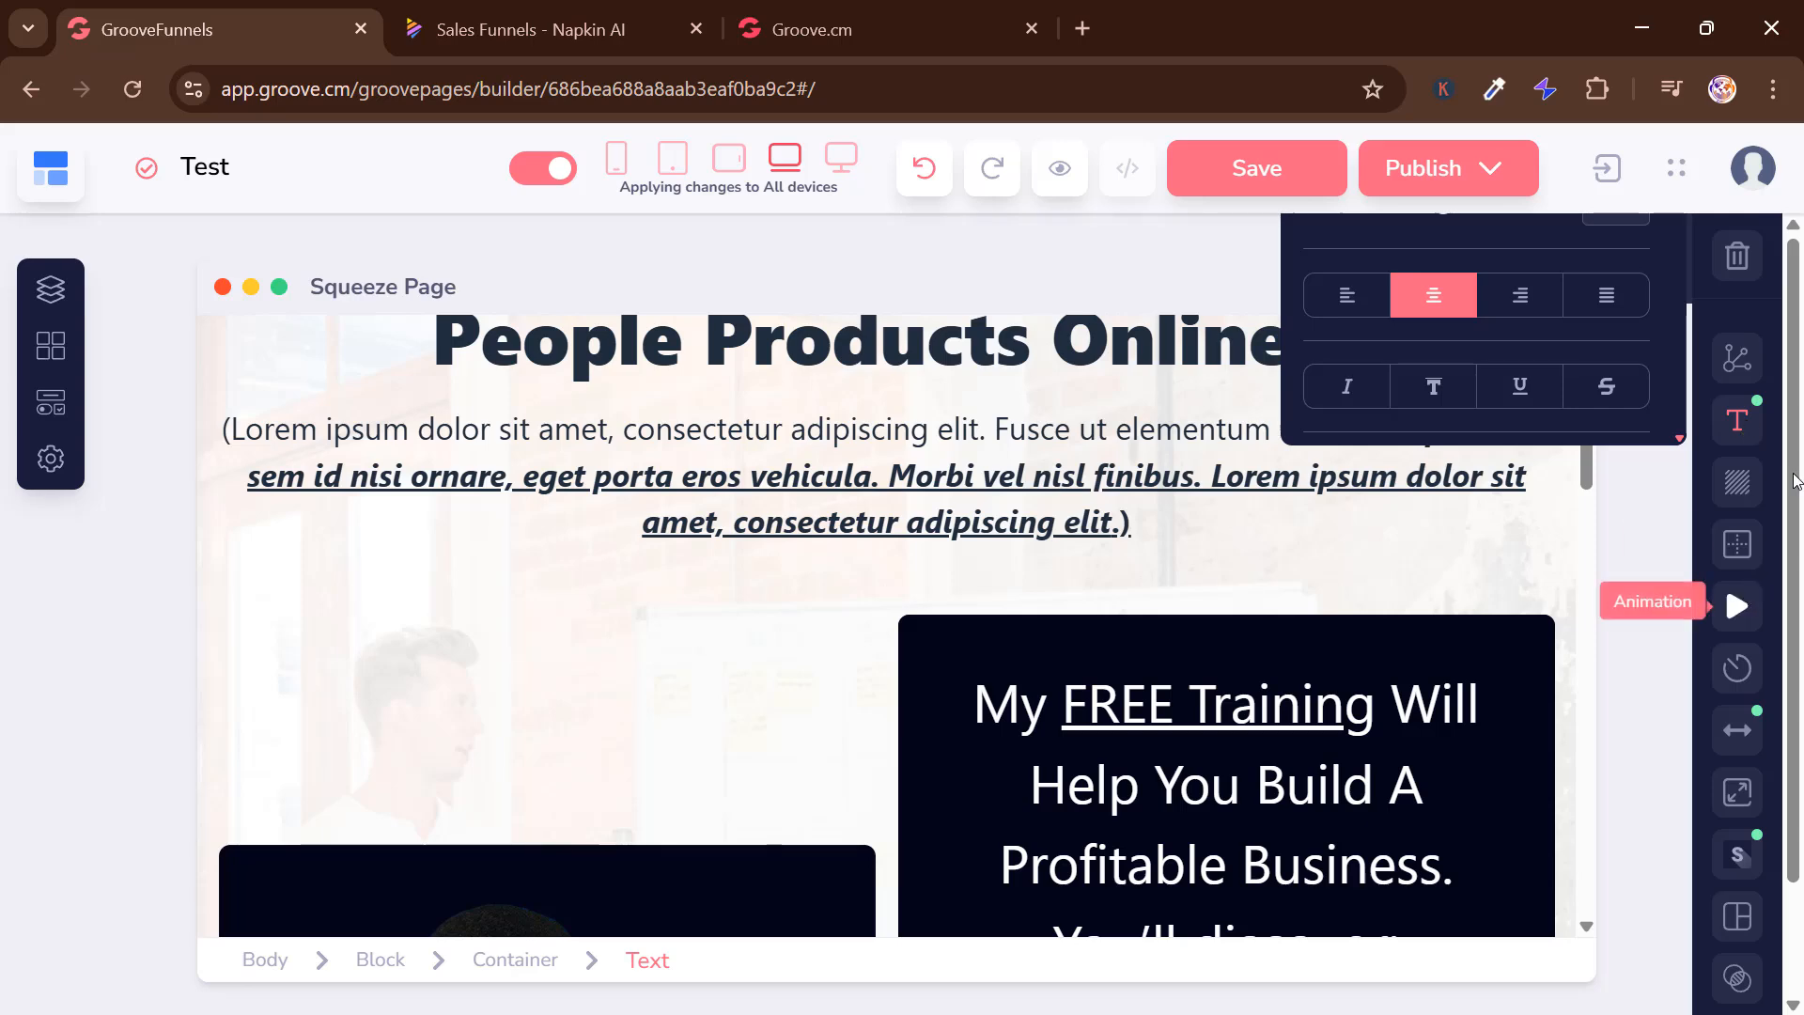
pyautogui.click(1735, 482)
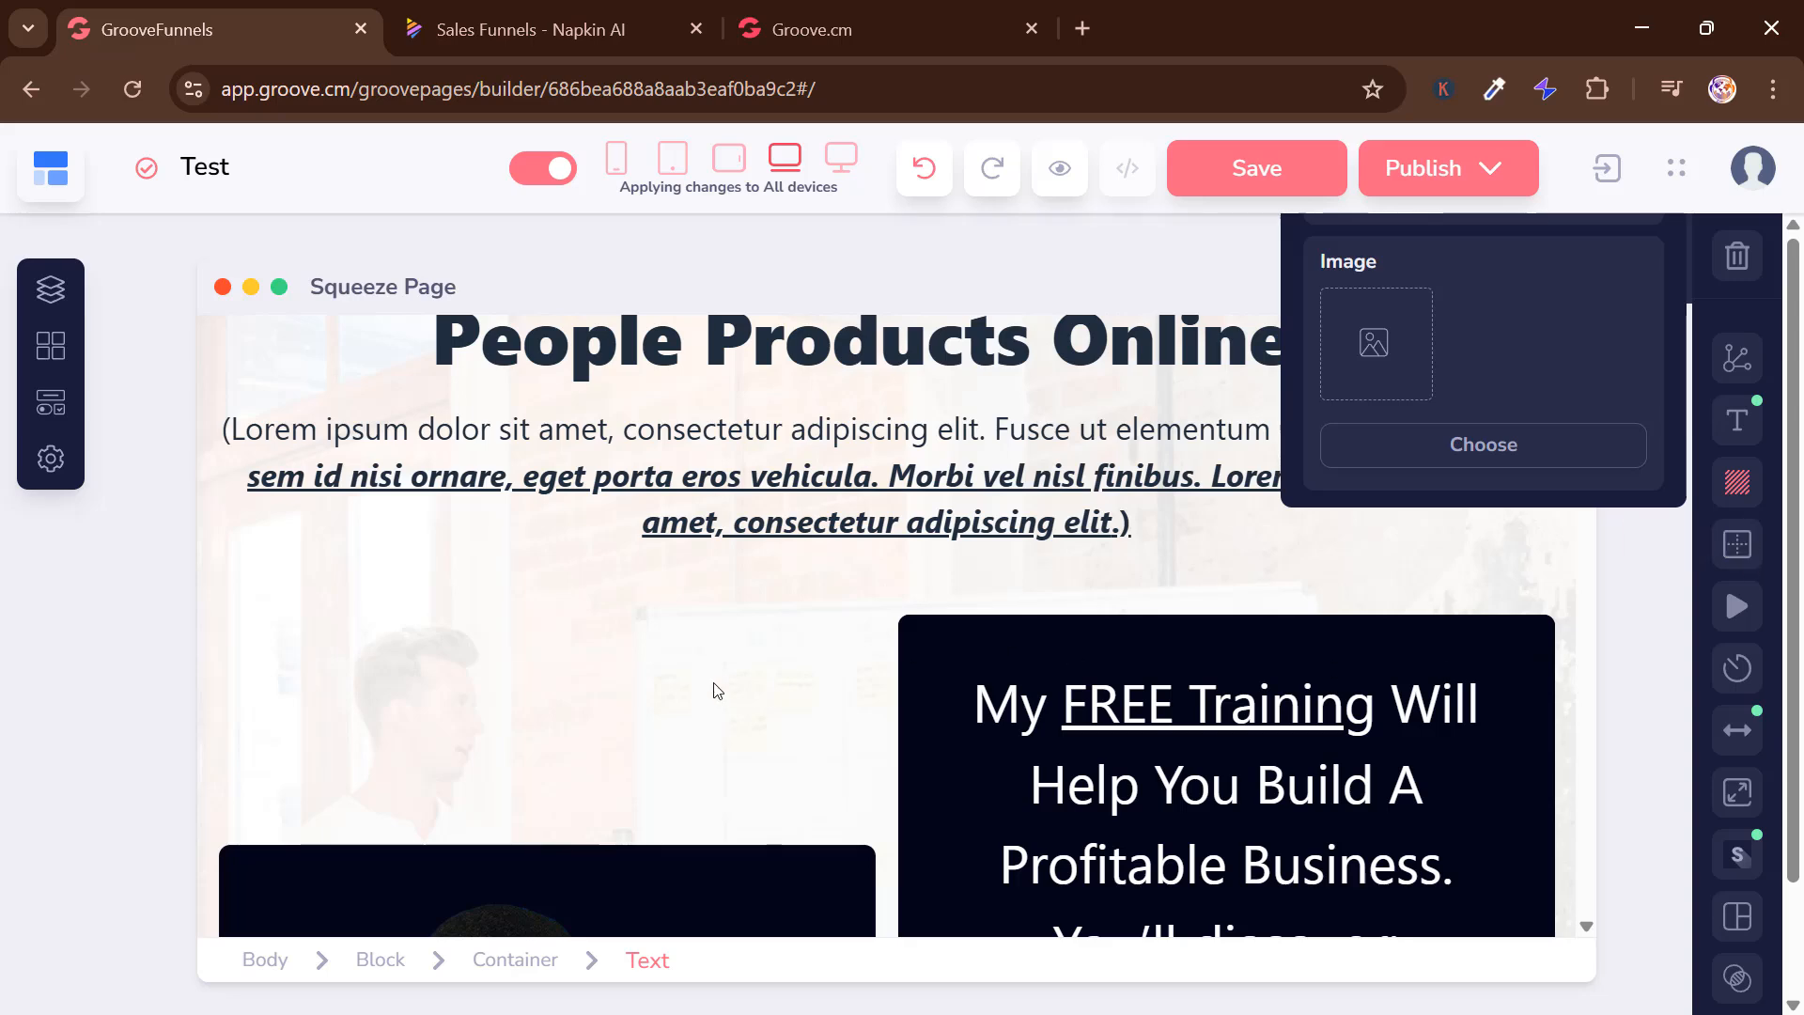
pyautogui.click(647, 640)
pyautogui.scroll(3, 743, 561)
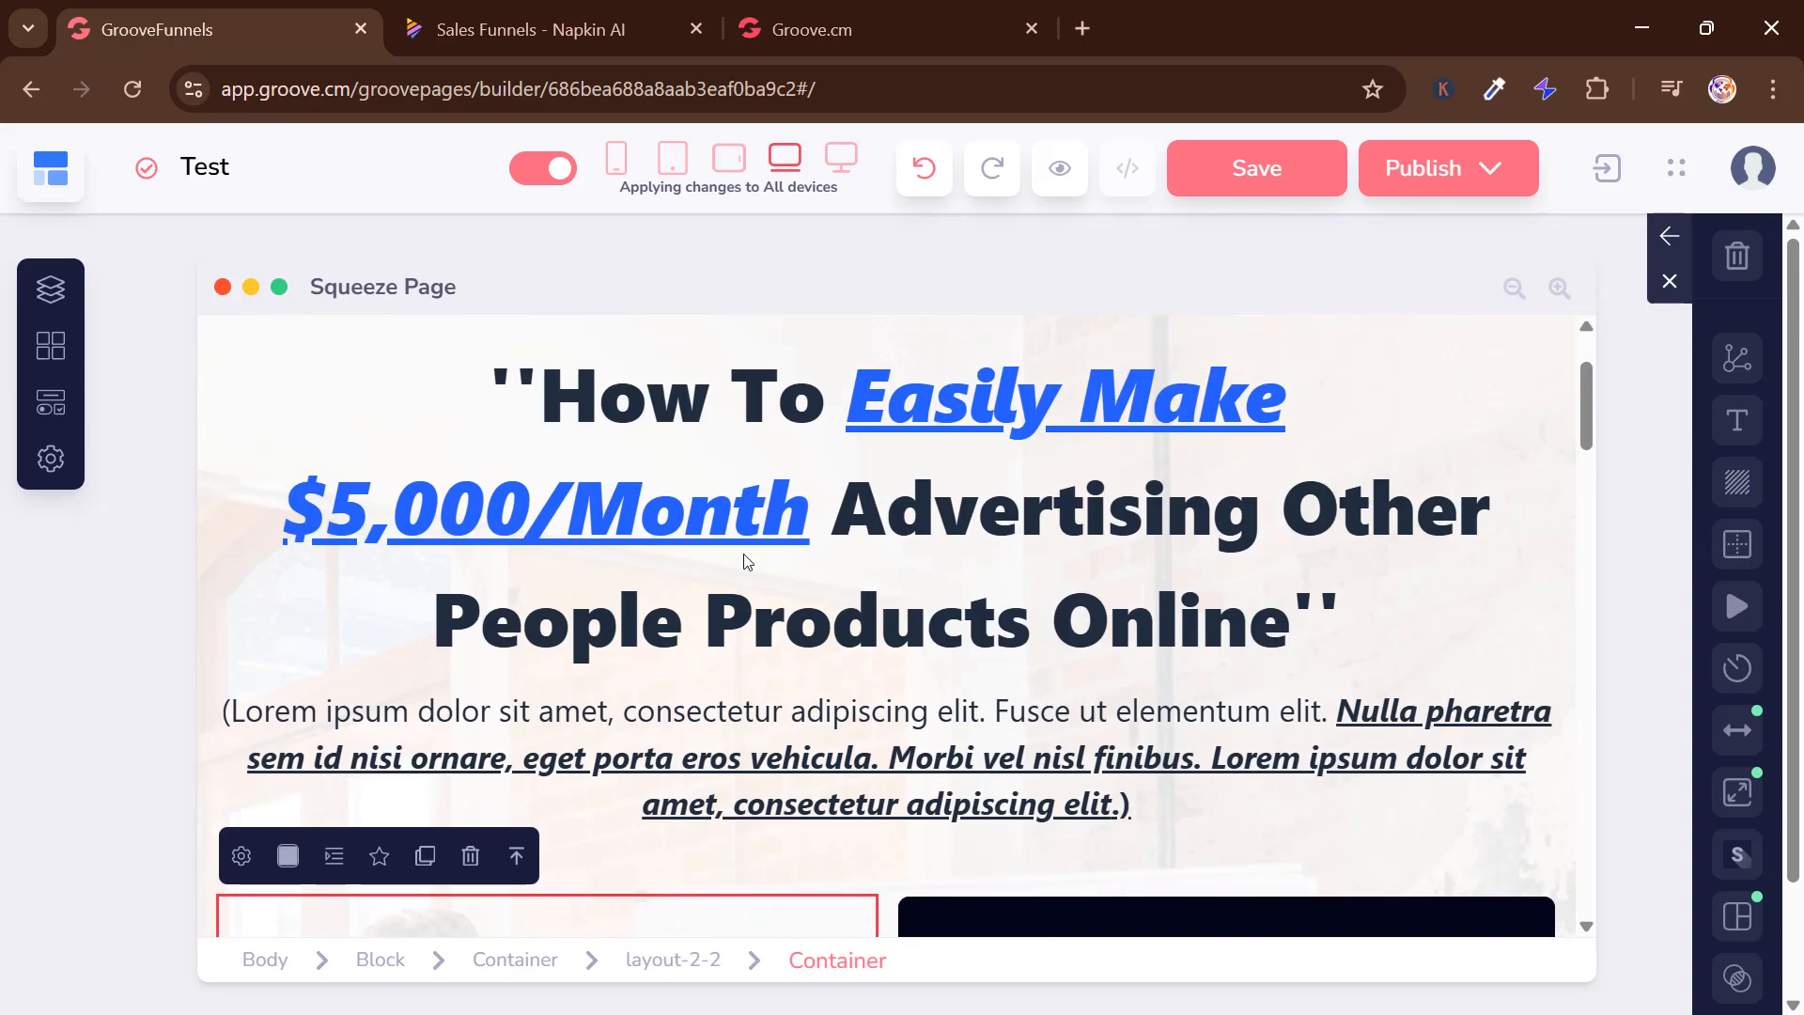
# Show the website's page list and open Product Launch Page 1 in the editor
pyautogui.click(52, 291)
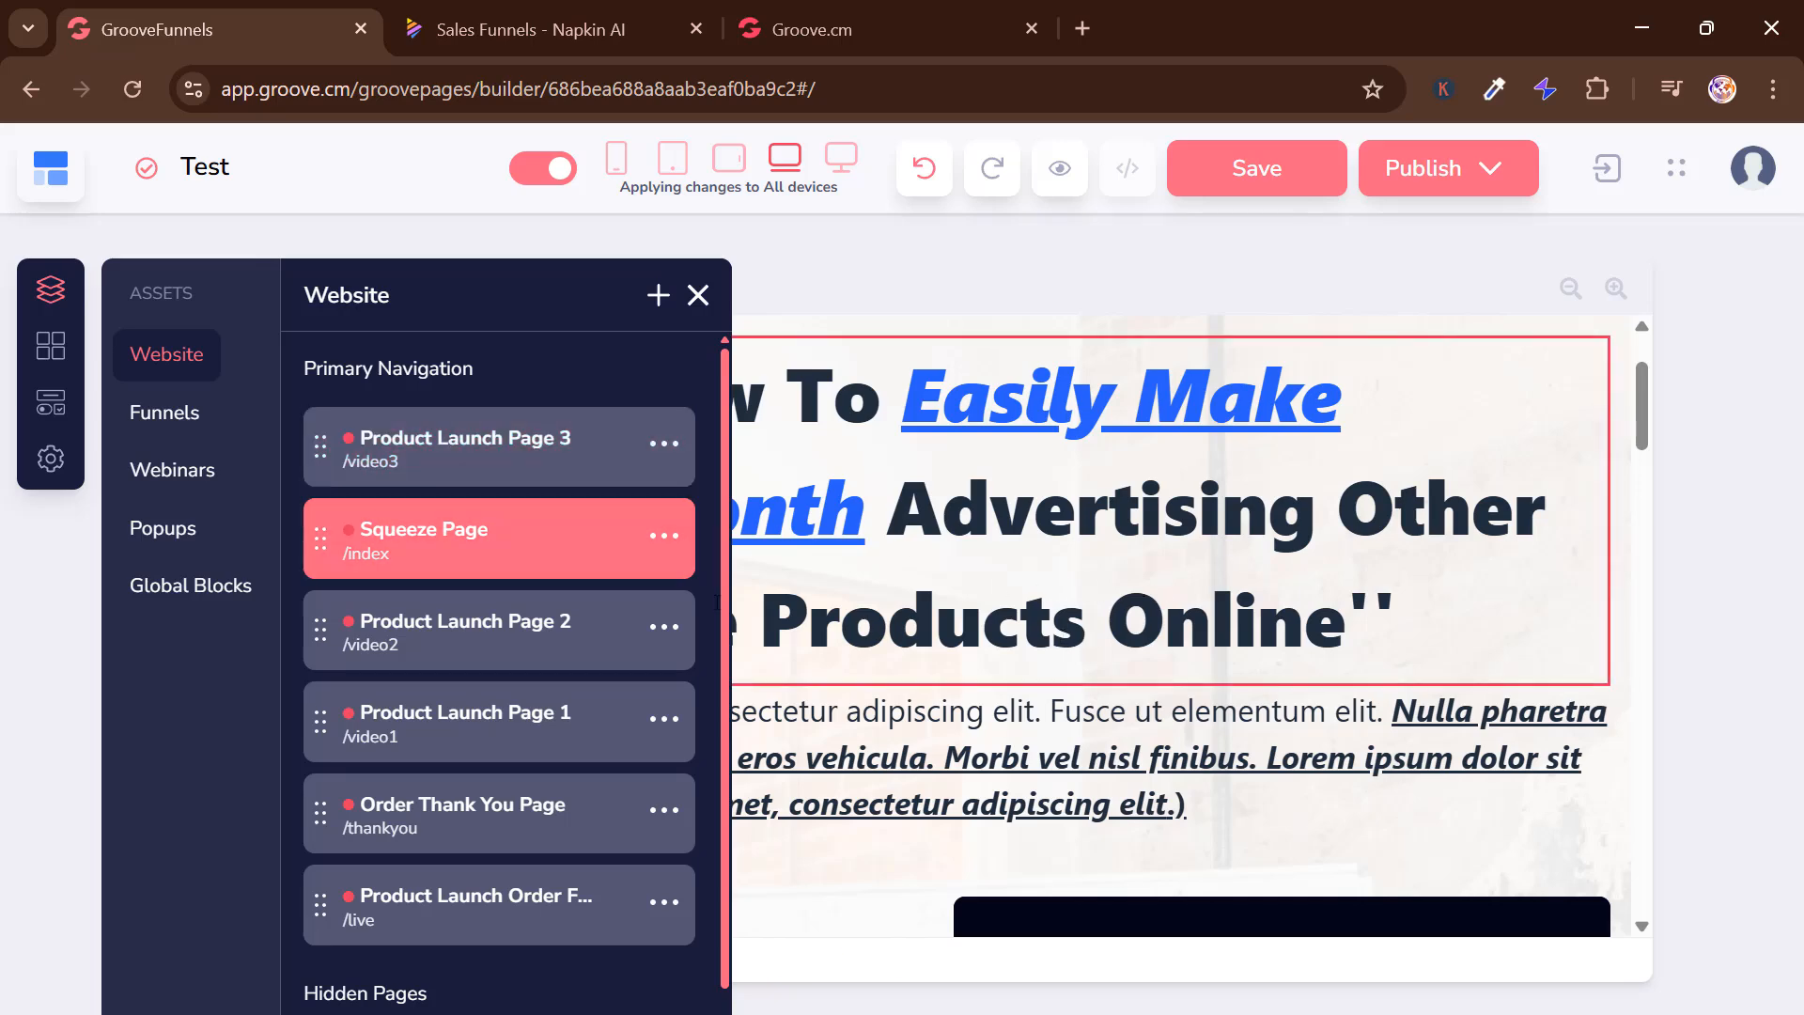
pyautogui.click(525, 723)
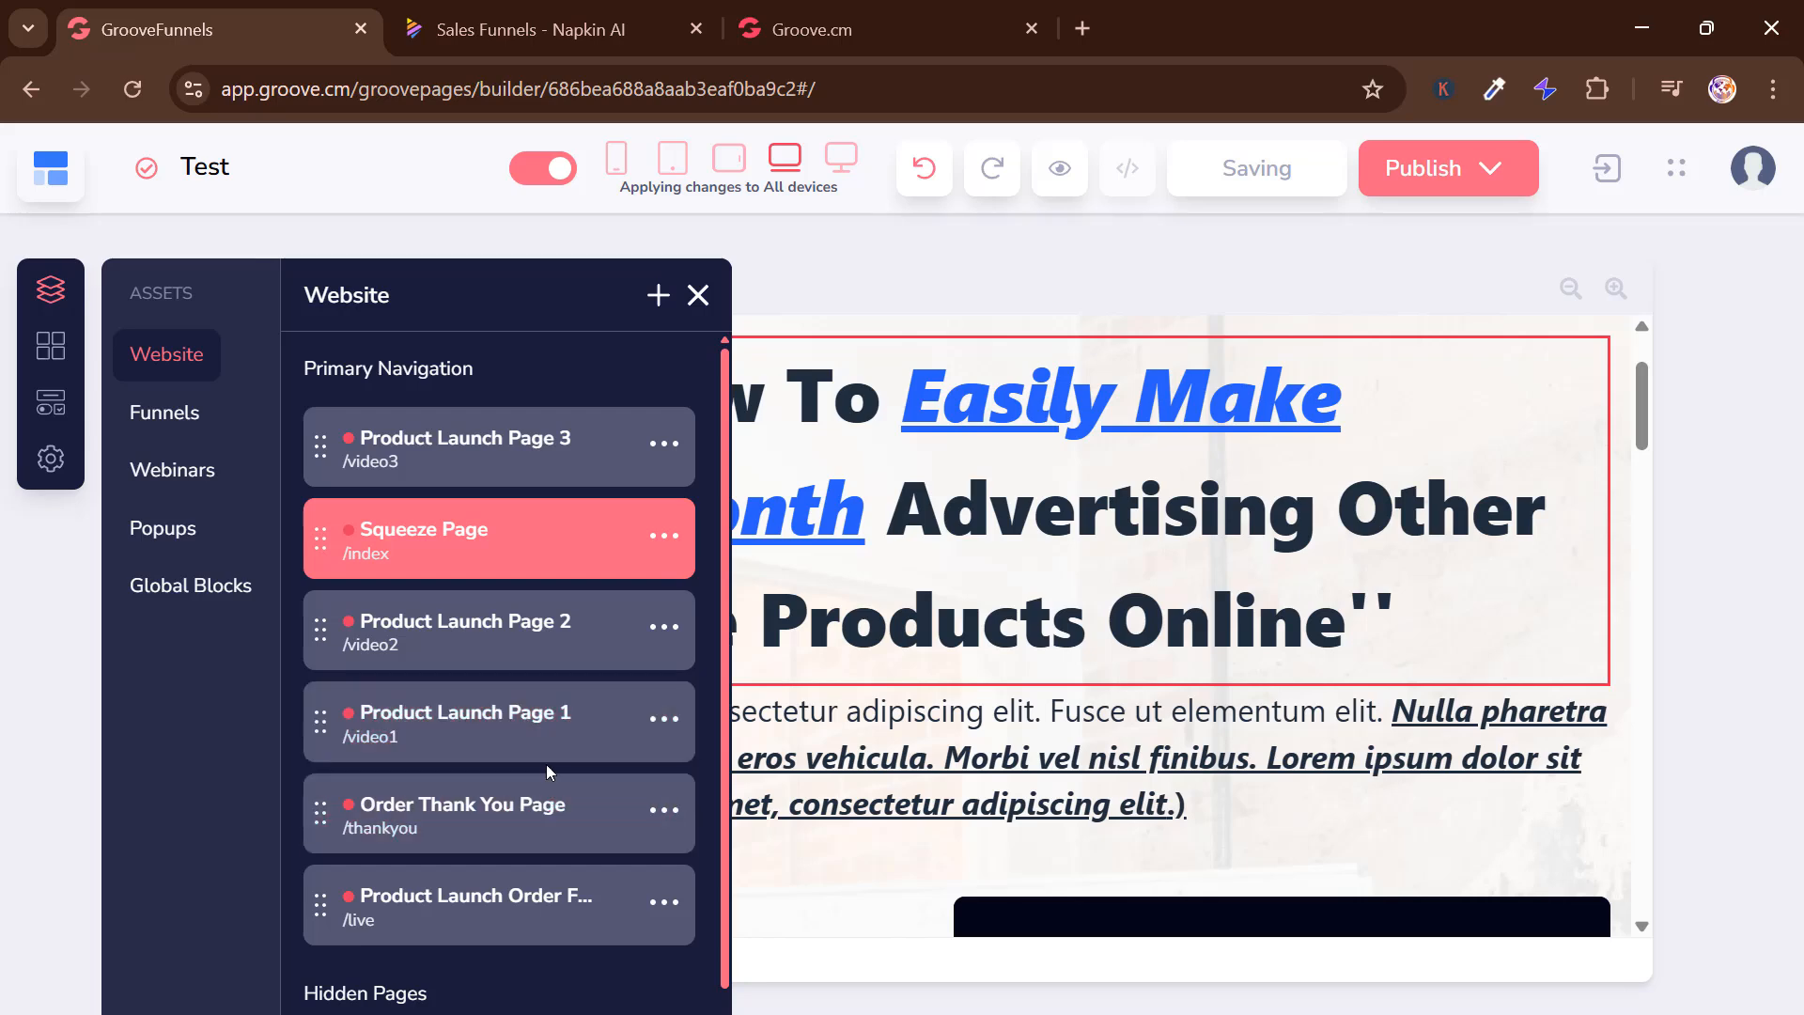
pyautogui.click(561, 716)
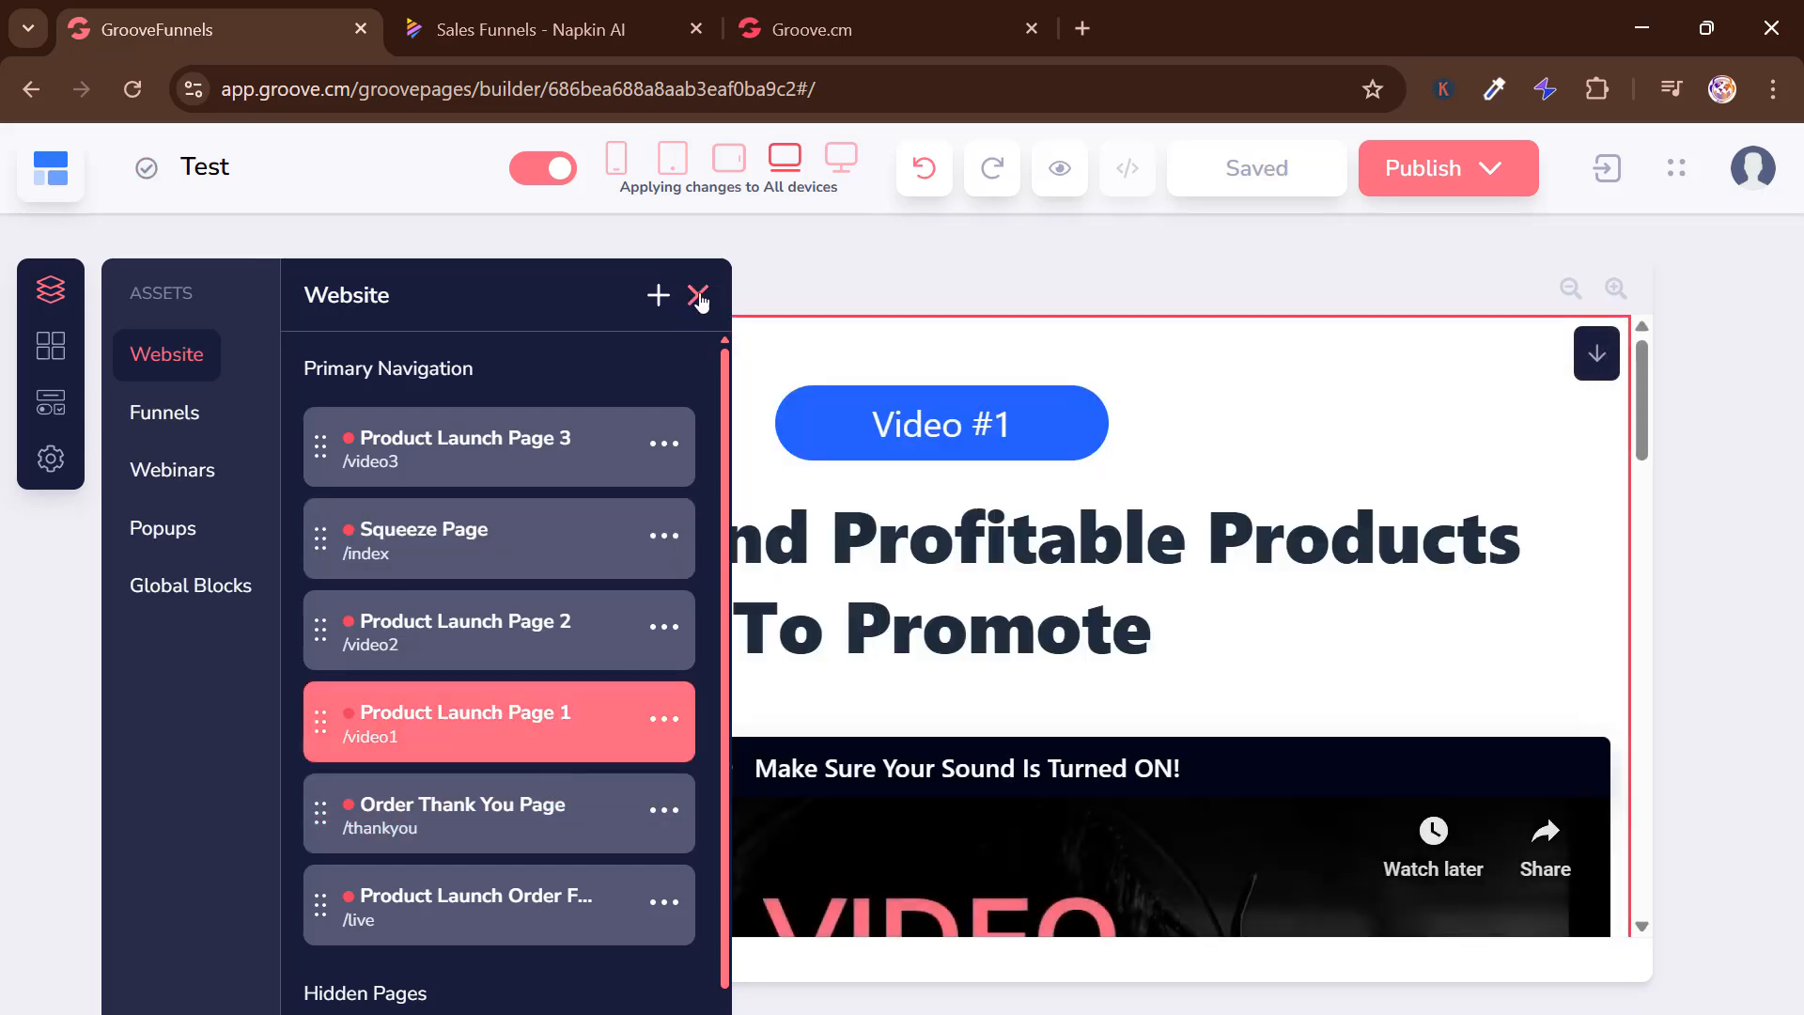
pyautogui.click(699, 295)
# Examine Product Launch Page 1's headline, placeholder video, cheat-sheet download section and Coming Soon Videos section
pyautogui.scroll(-6, 944, 769)
pyautogui.scroll(-10, 945, 769)
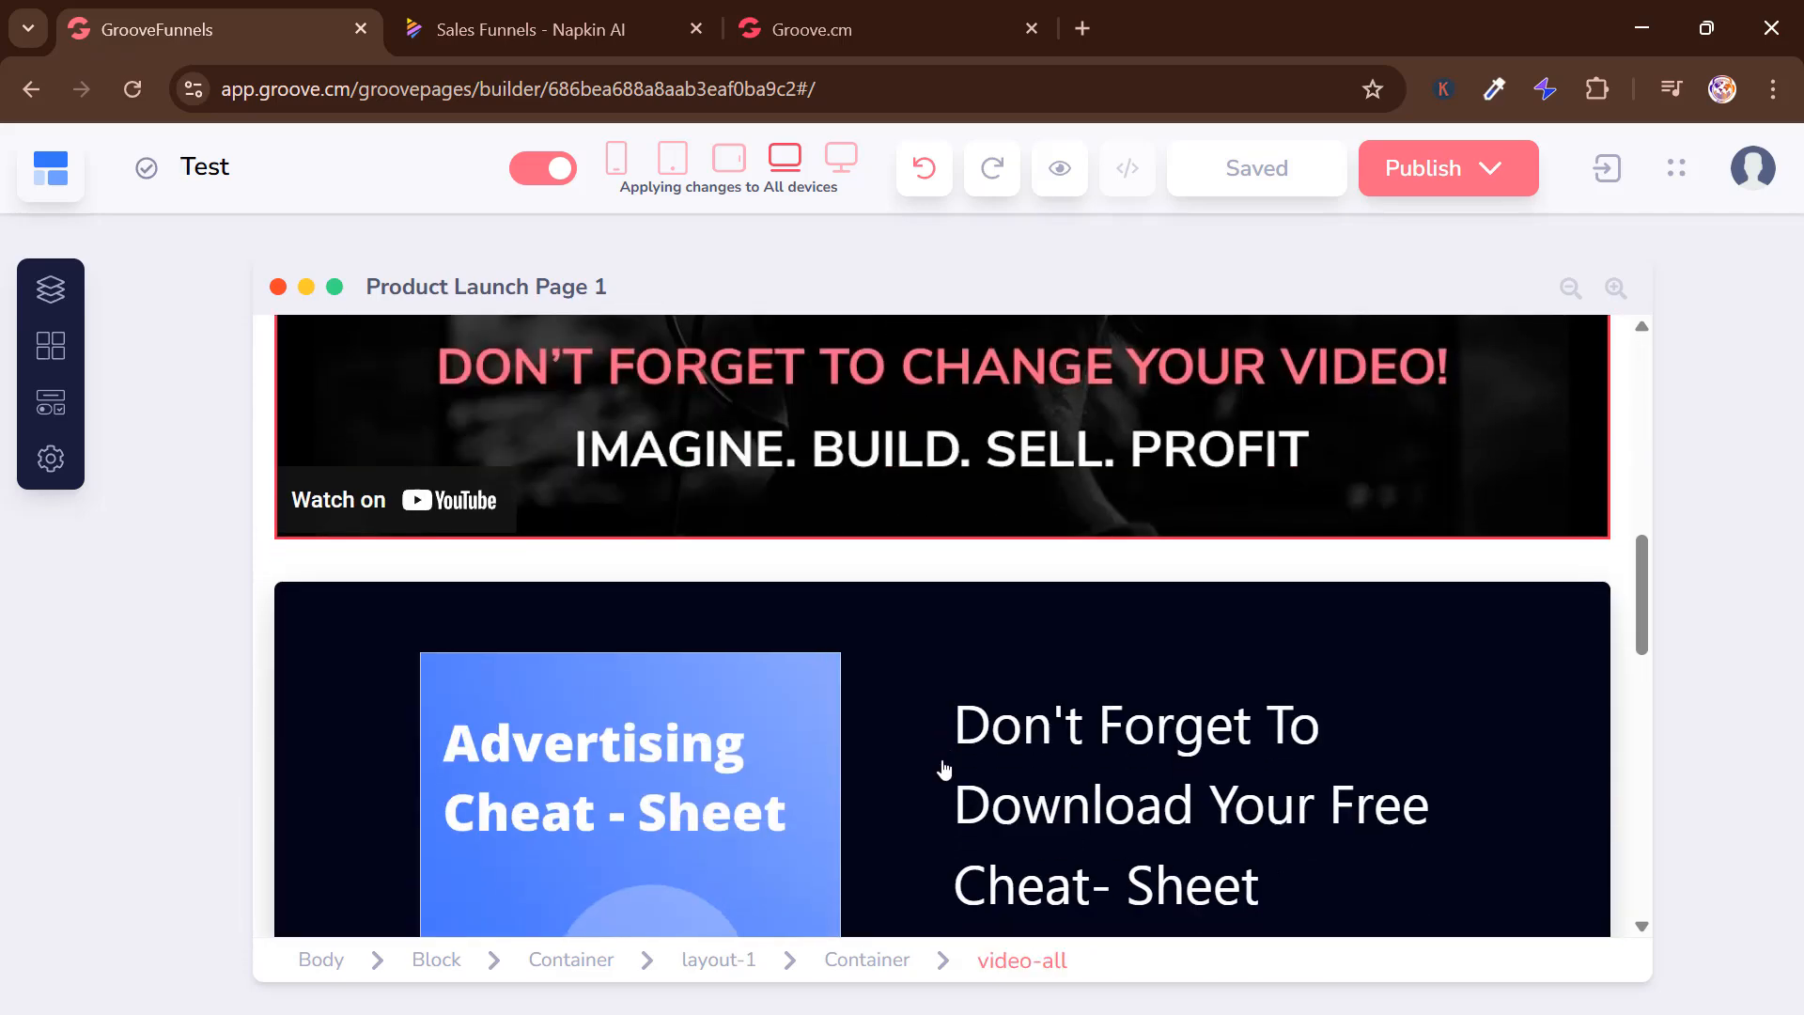
pyautogui.scroll(5, 942, 731)
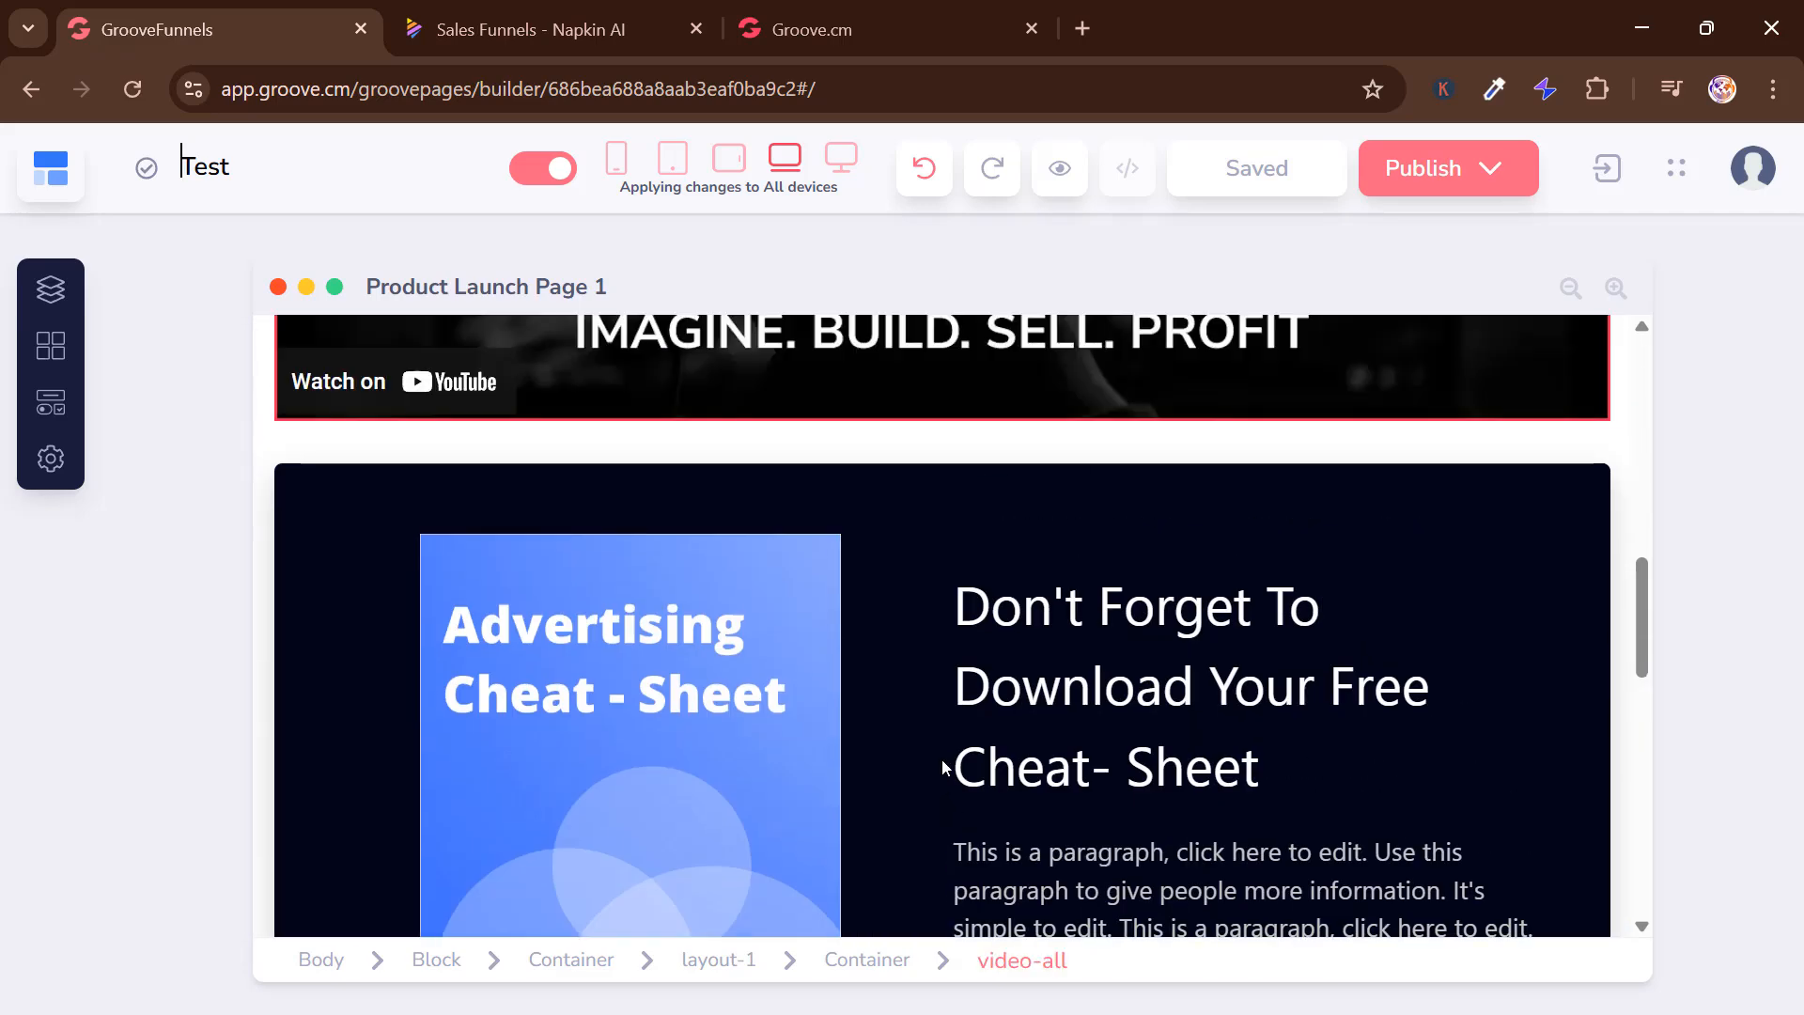
pyautogui.scroll(-6, 941, 730)
pyautogui.scroll(4, 941, 731)
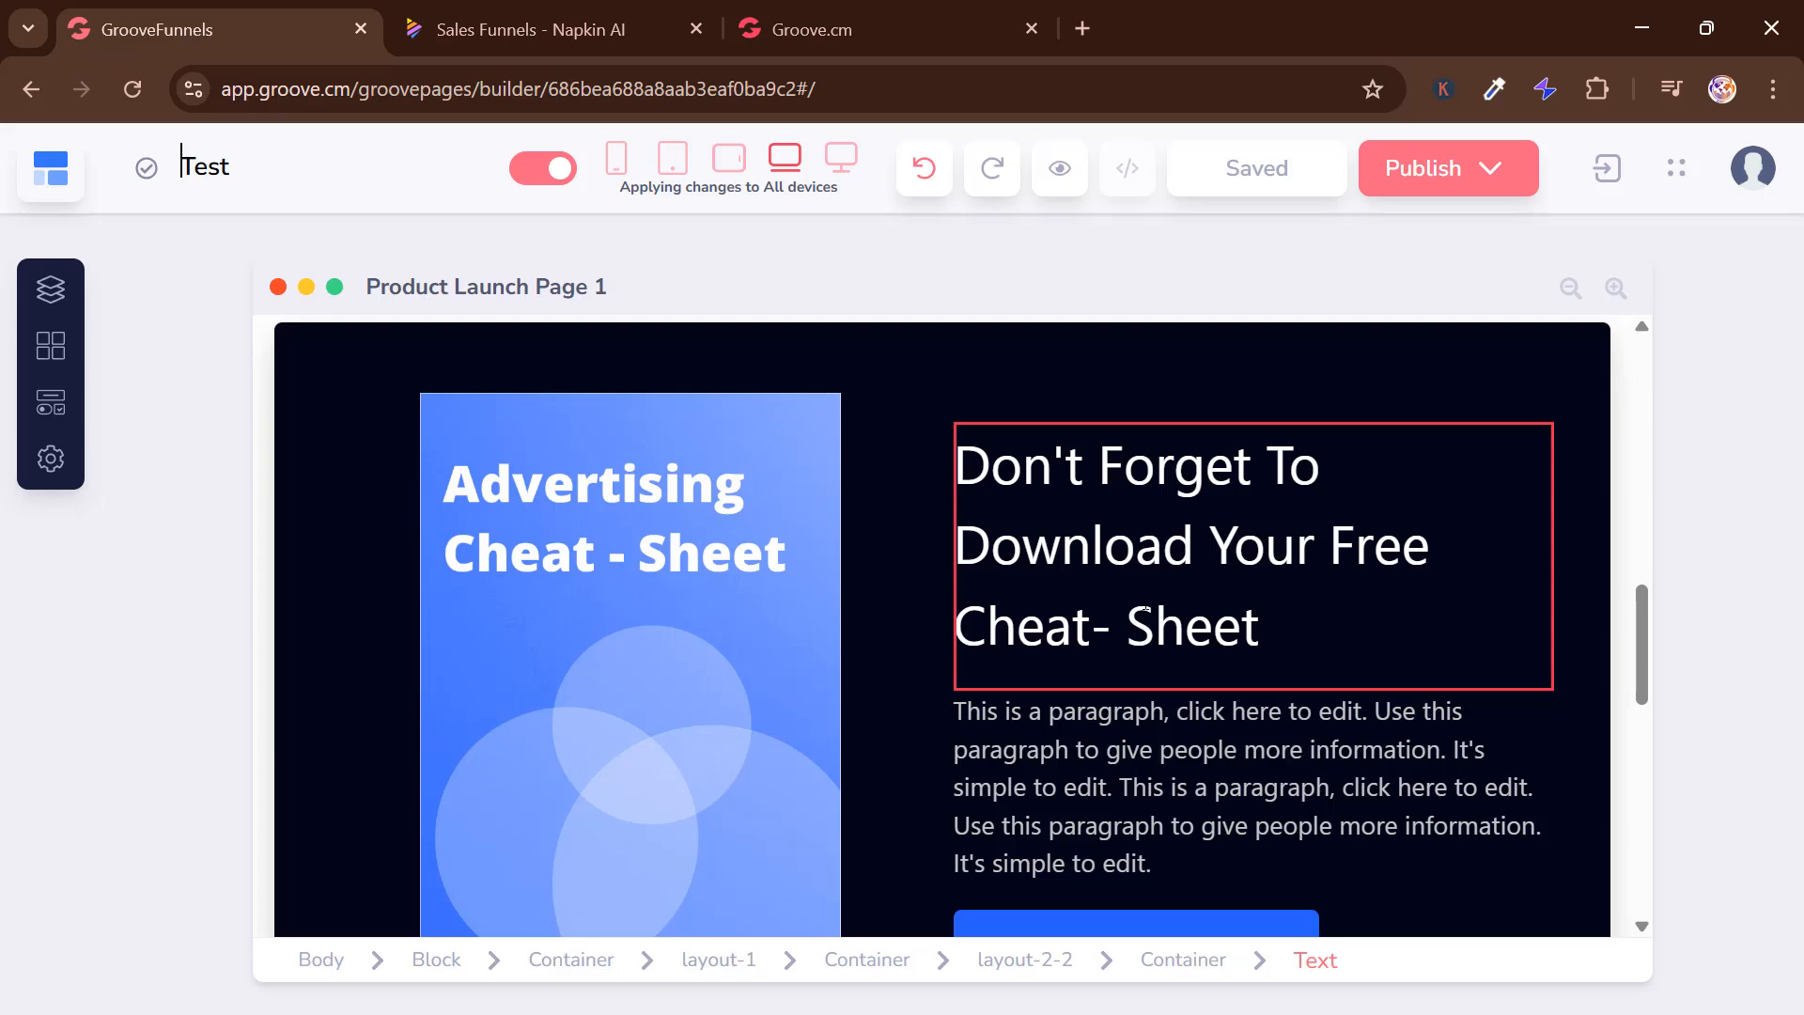
pyautogui.scroll(-3, 945, 536)
pyautogui.scroll(-4, 1160, 705)
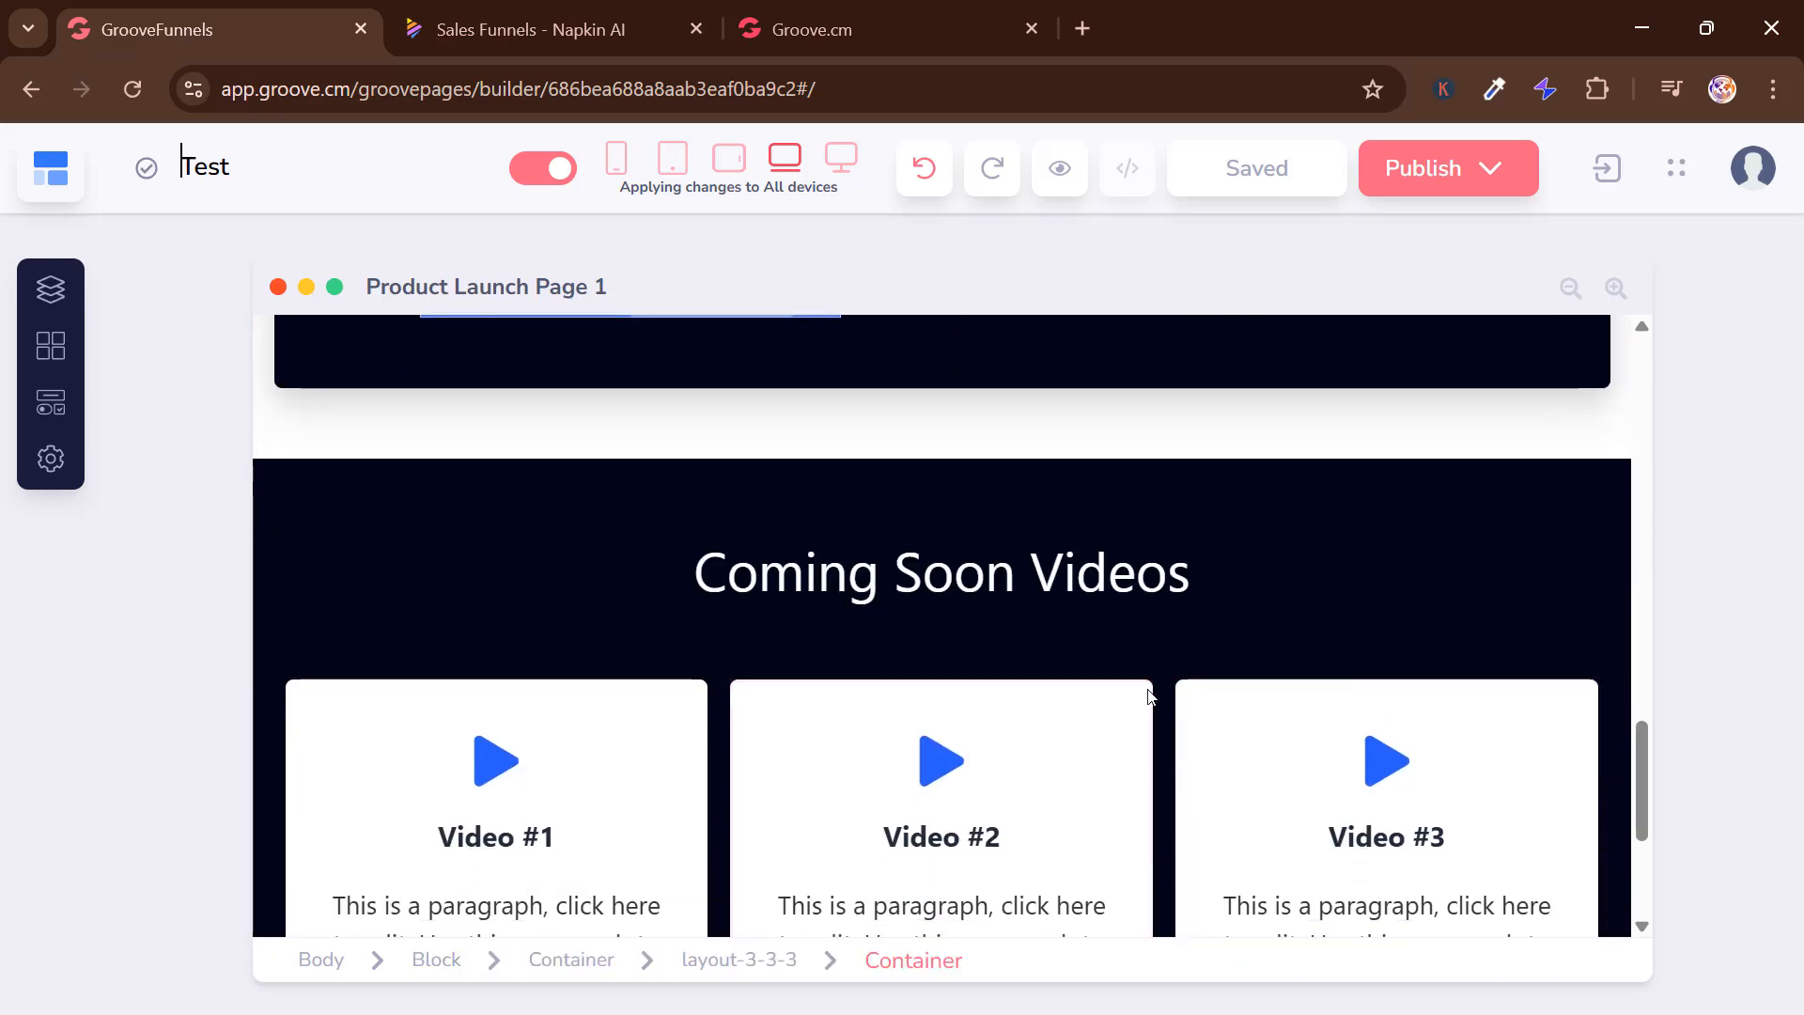
pyautogui.scroll(-3, 1118, 681)
pyautogui.scroll(4, 1096, 668)
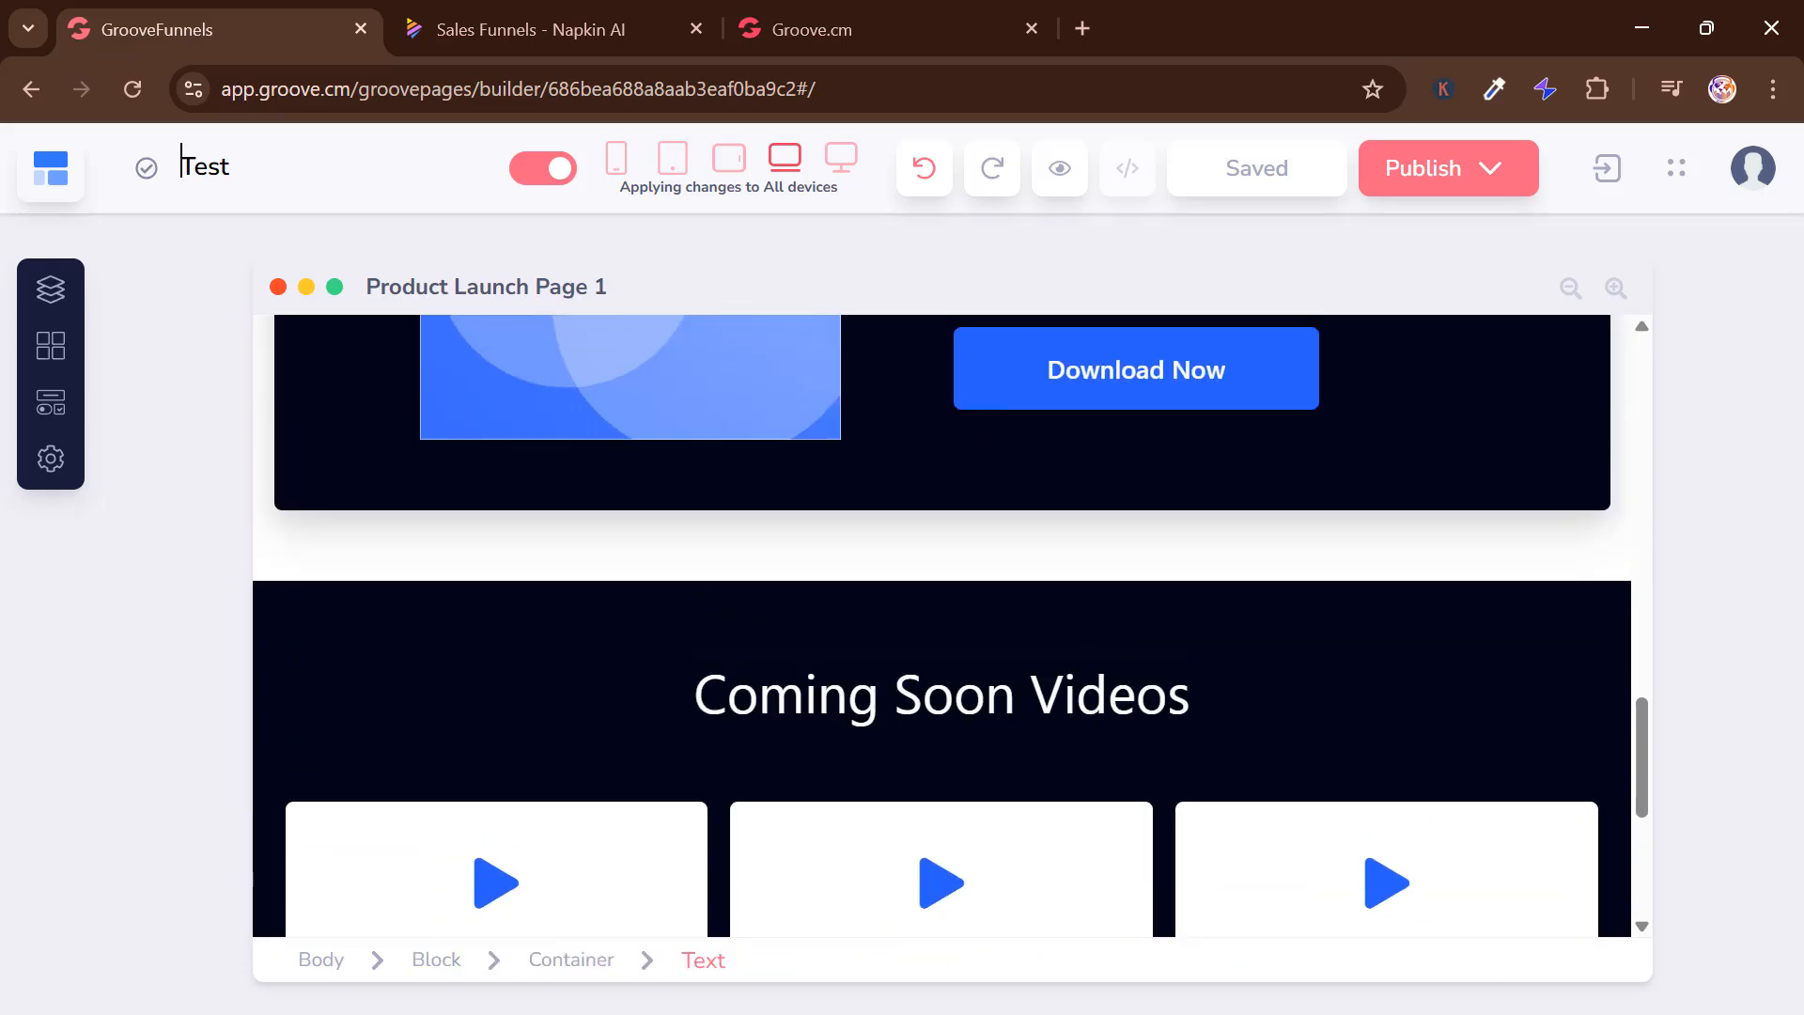
pyautogui.scroll(10, 1092, 655)
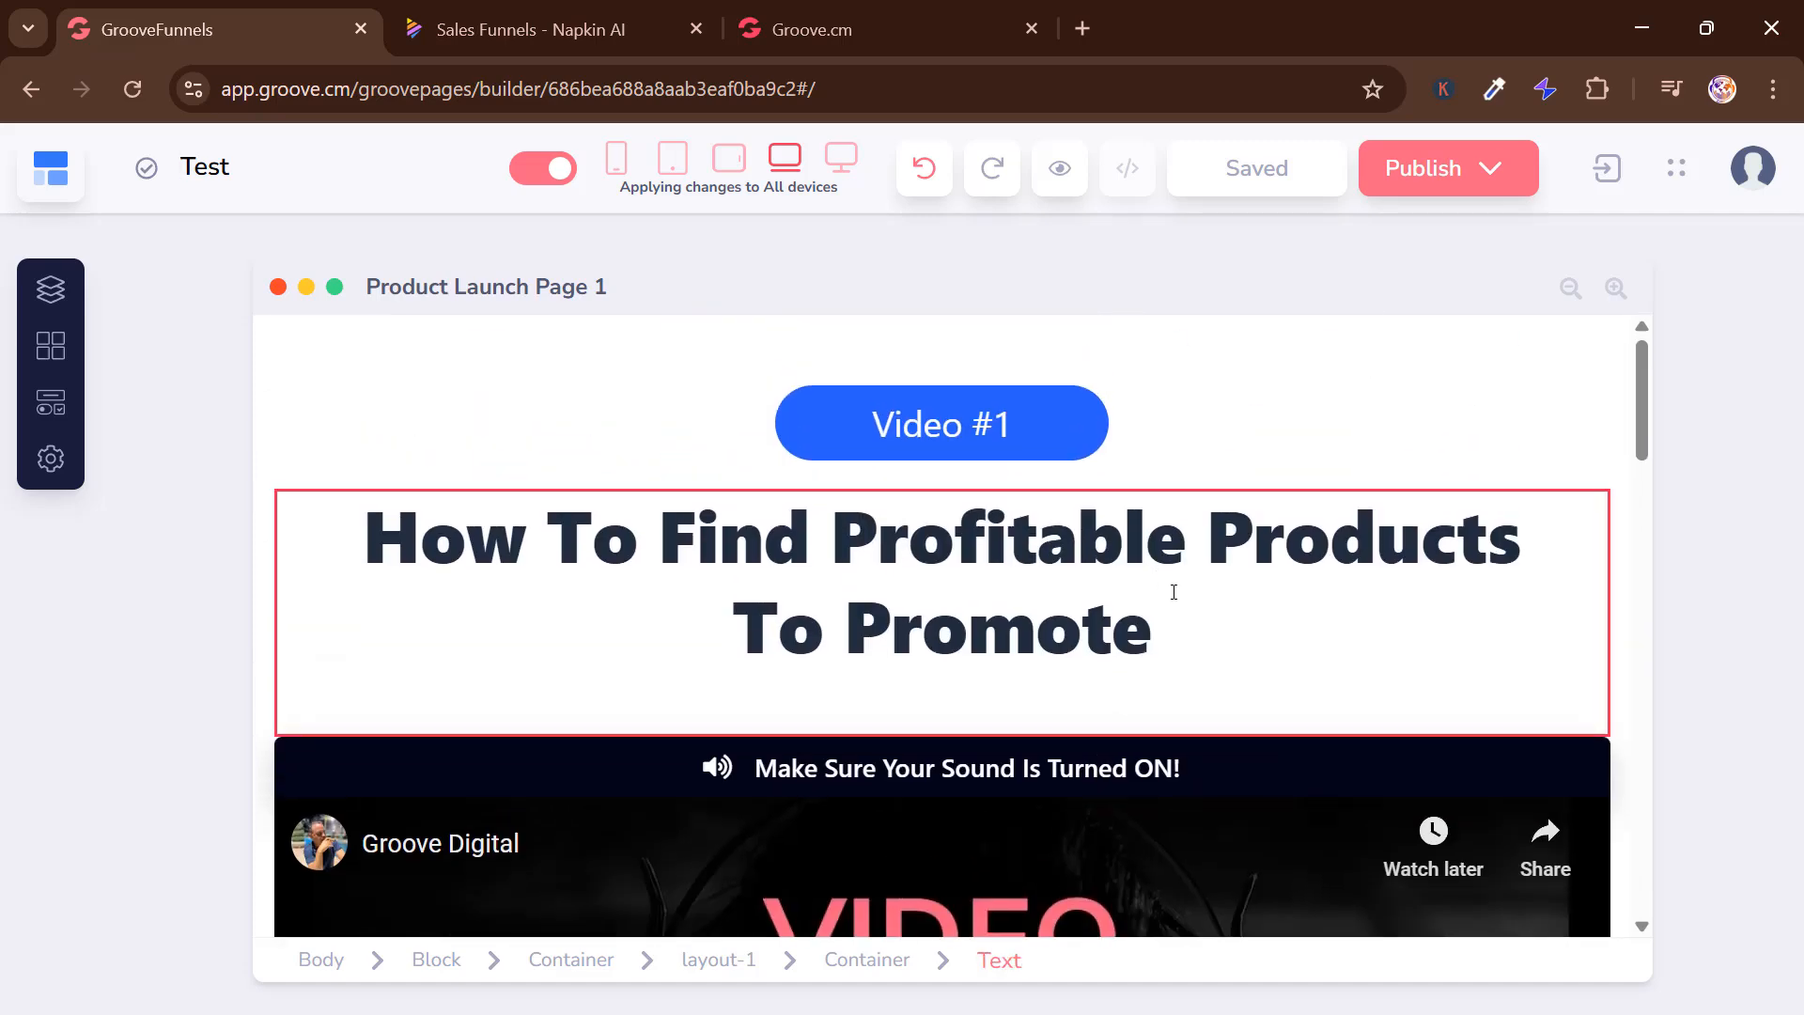
pyautogui.scroll(-1, 1175, 593)
pyautogui.click(1165, 626)
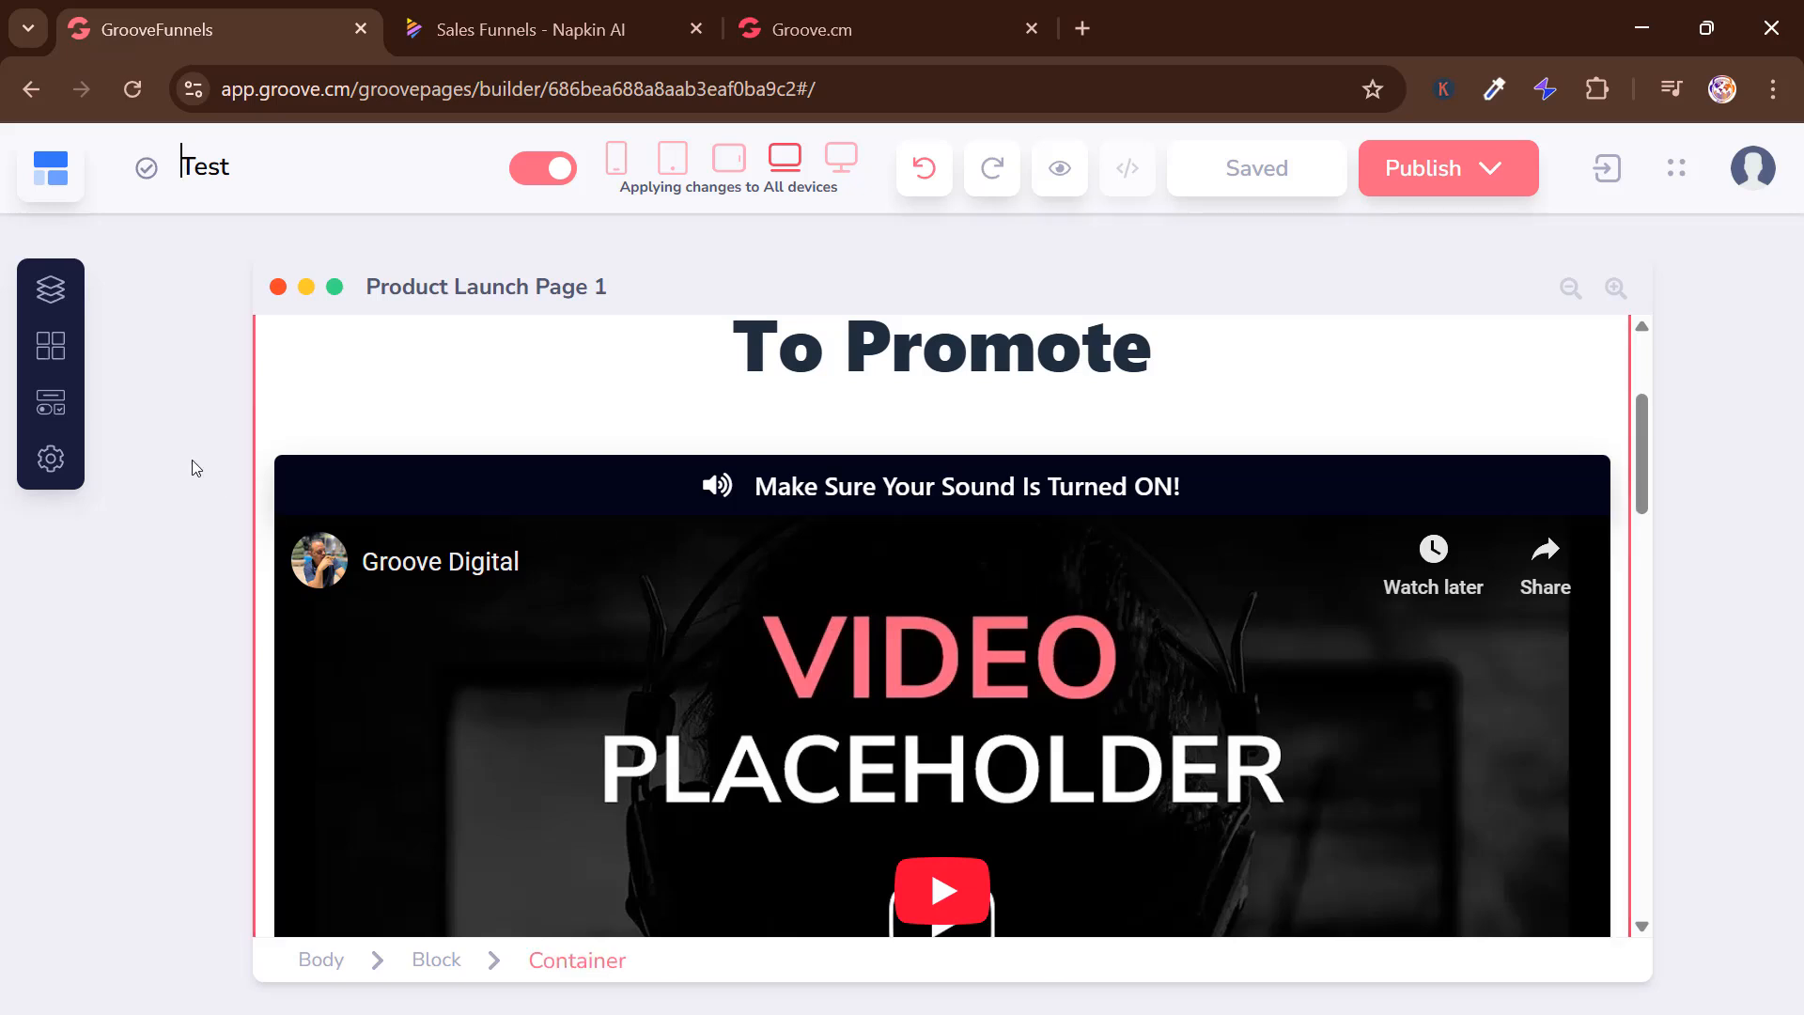
# Delete Product Launch Page 1 from the website's primary navigation
pyautogui.click(49, 289)
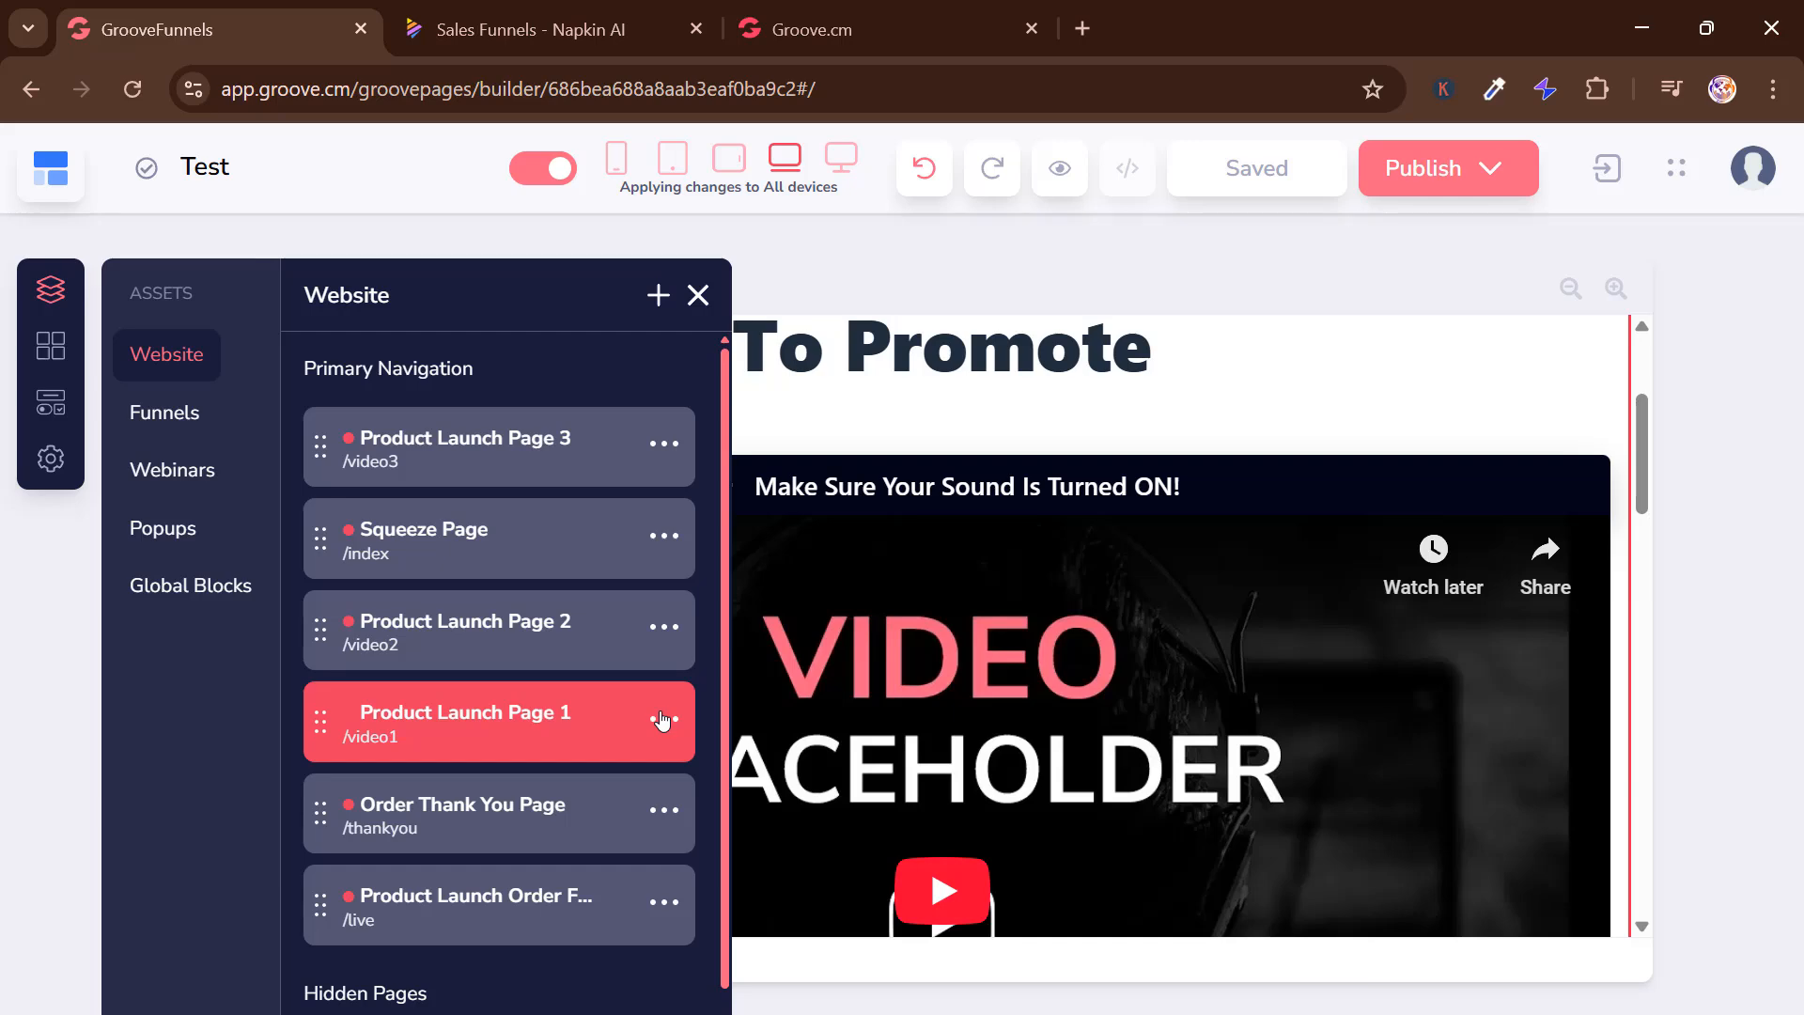
pyautogui.click(663, 720)
pyautogui.scroll(-2, 513, 873)
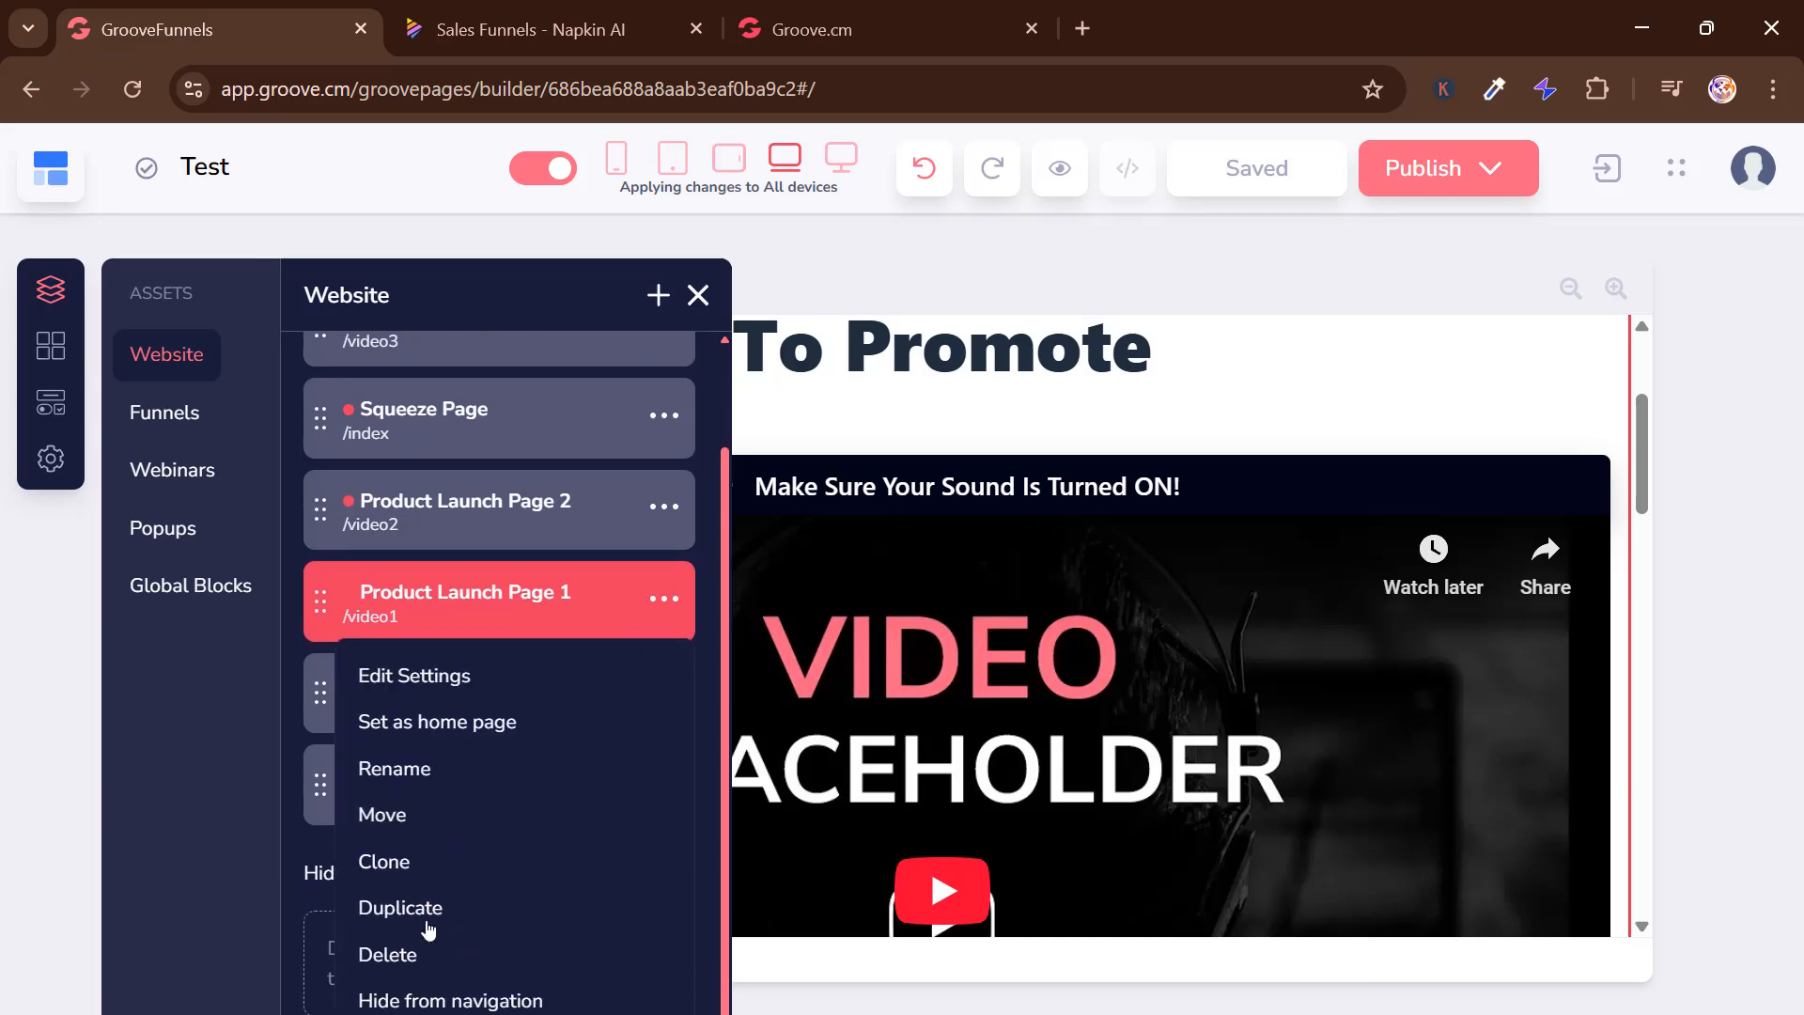
pyautogui.click(391, 954)
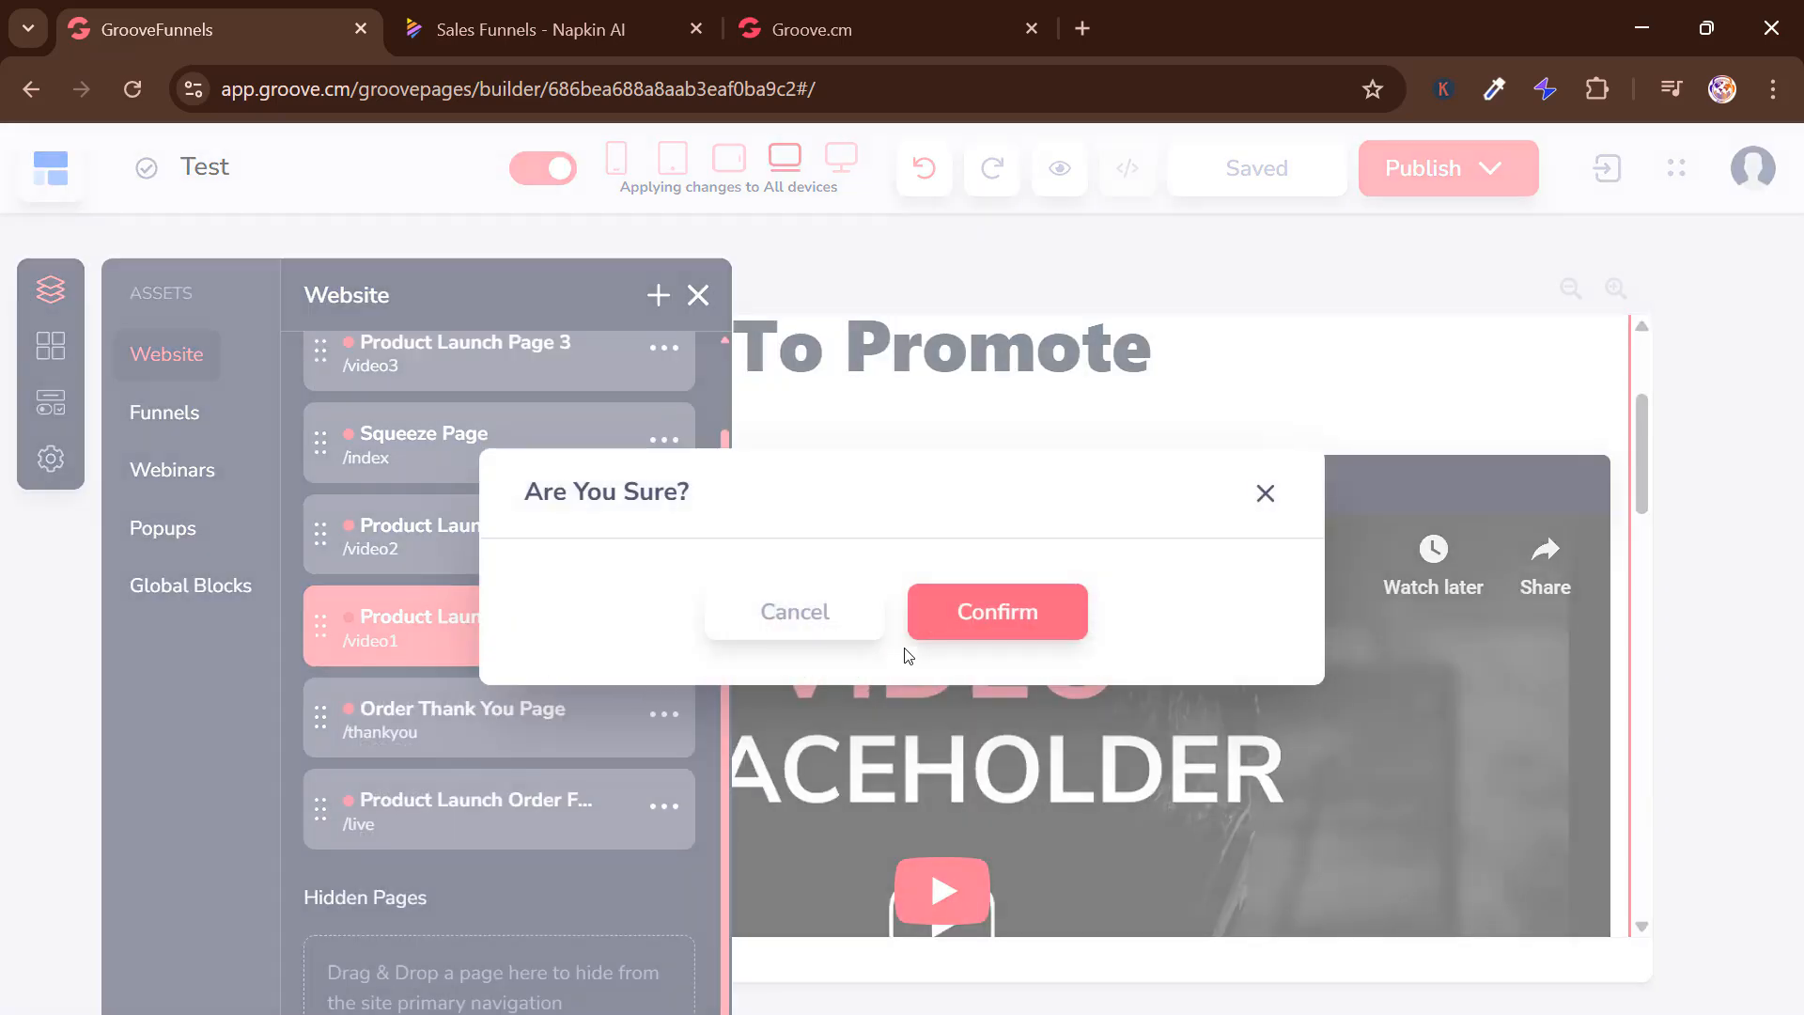
pyautogui.click(987, 612)
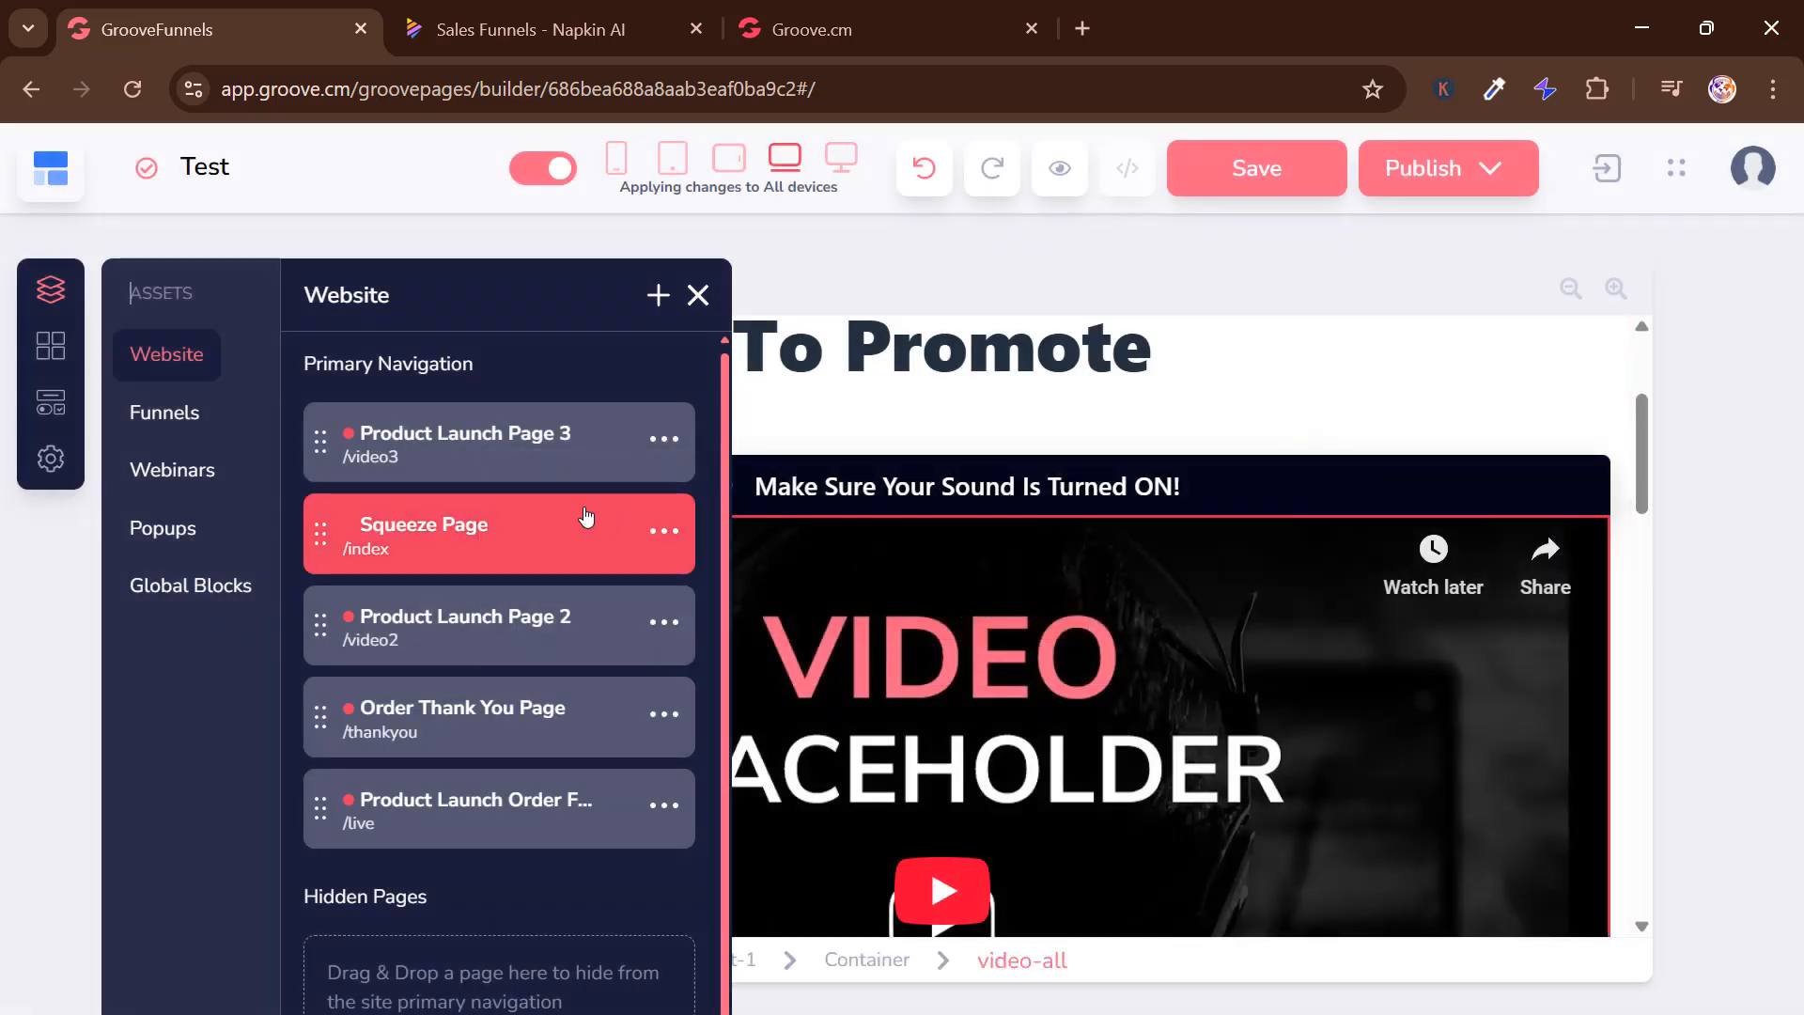
# Delete Product Launch Page 3 and Product Launch Page 2 from the website's primary navigation
pyautogui.click(663, 440)
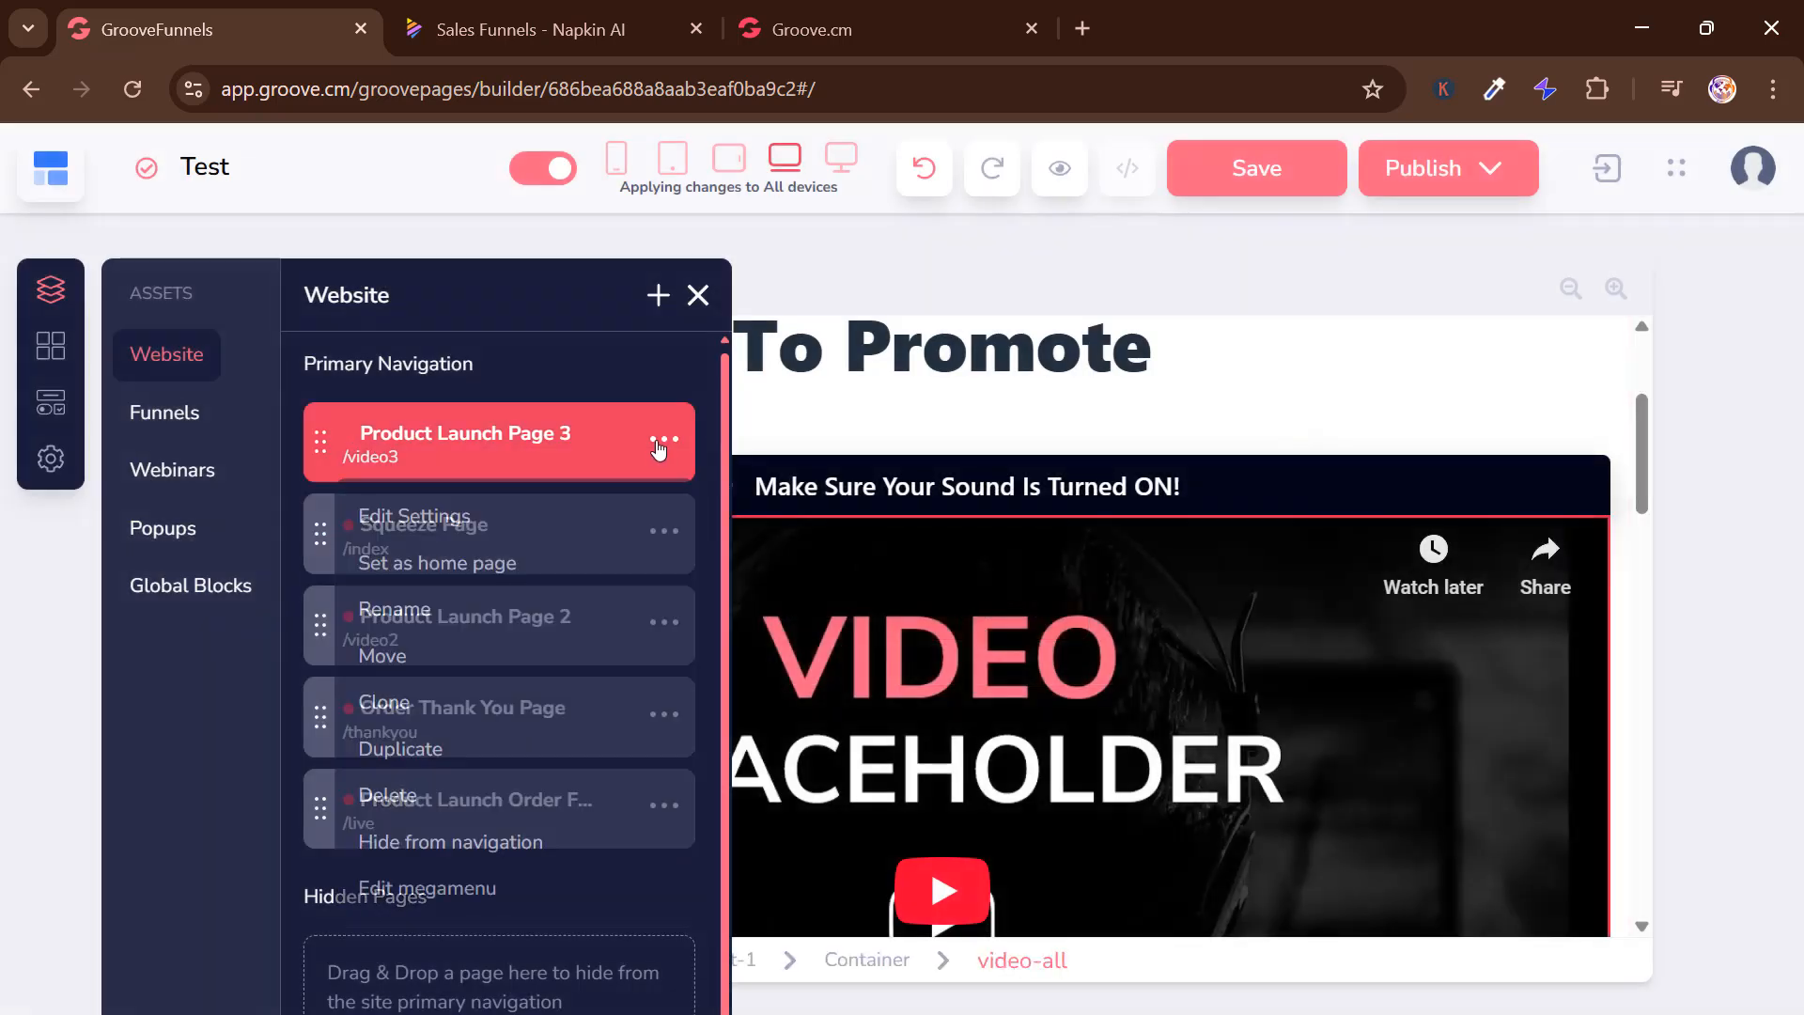
pyautogui.click(408, 799)
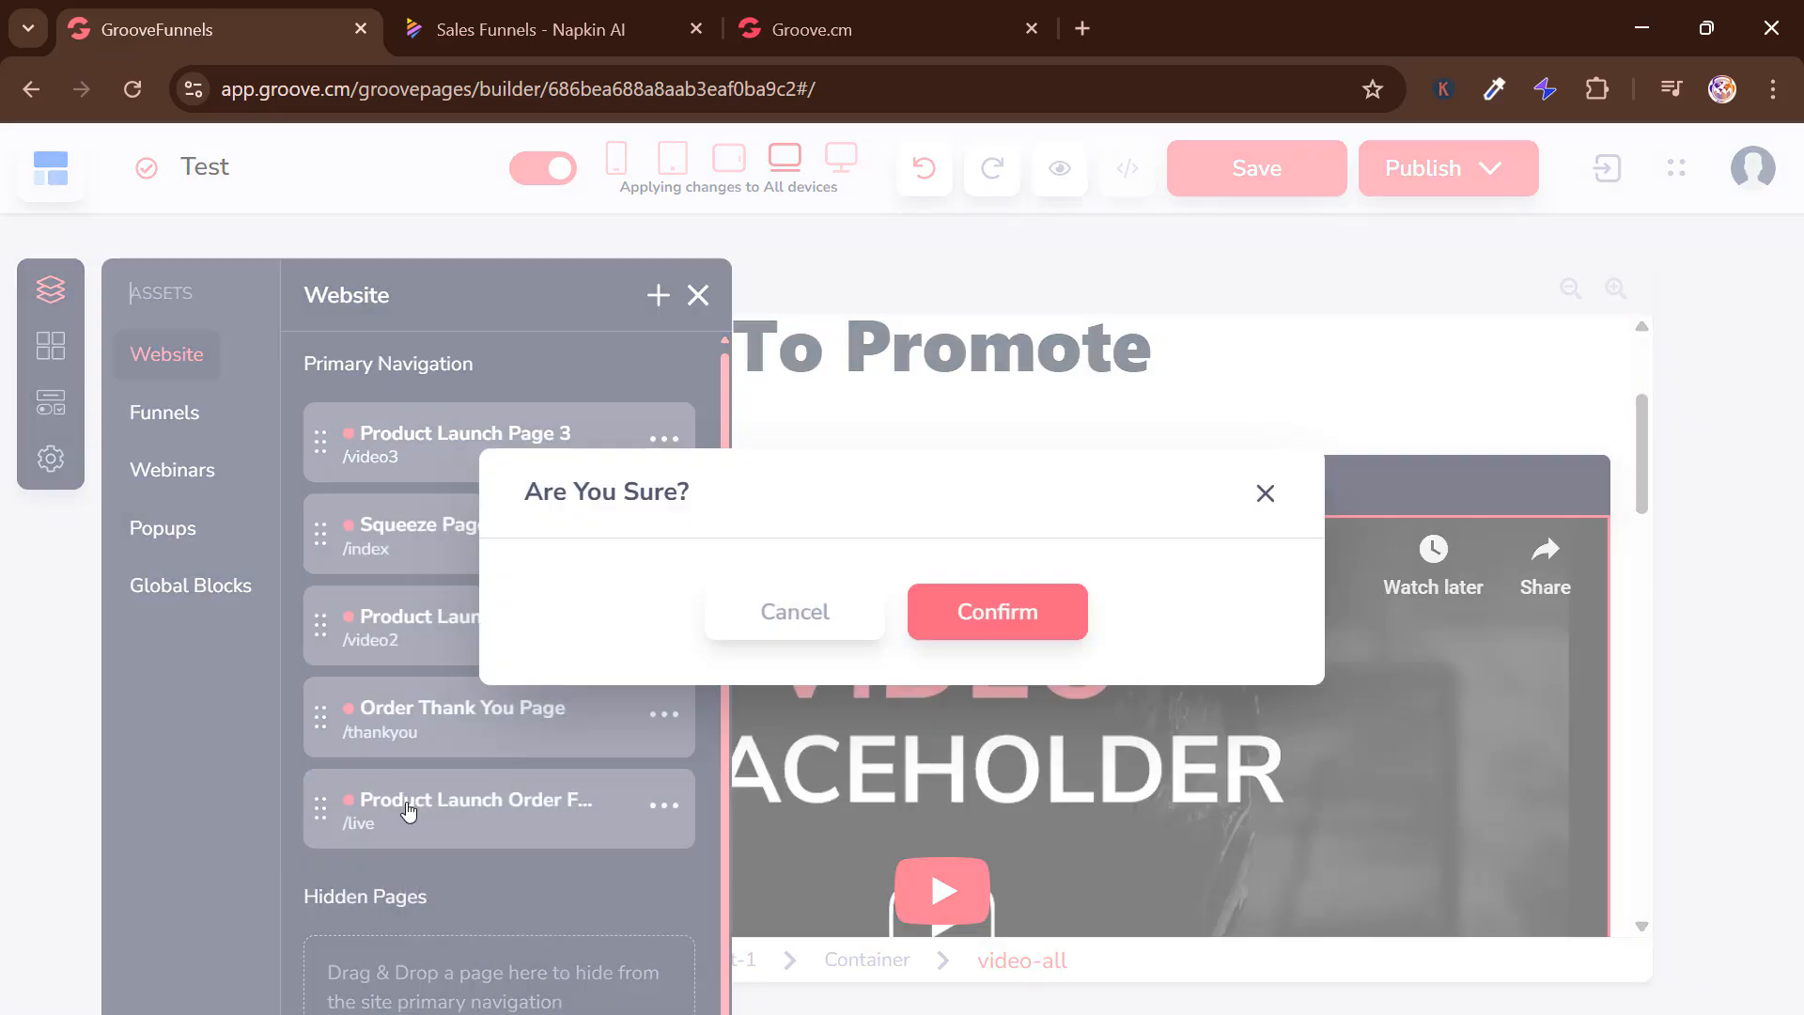
pyautogui.click(990, 612)
pyautogui.click(678, 535)
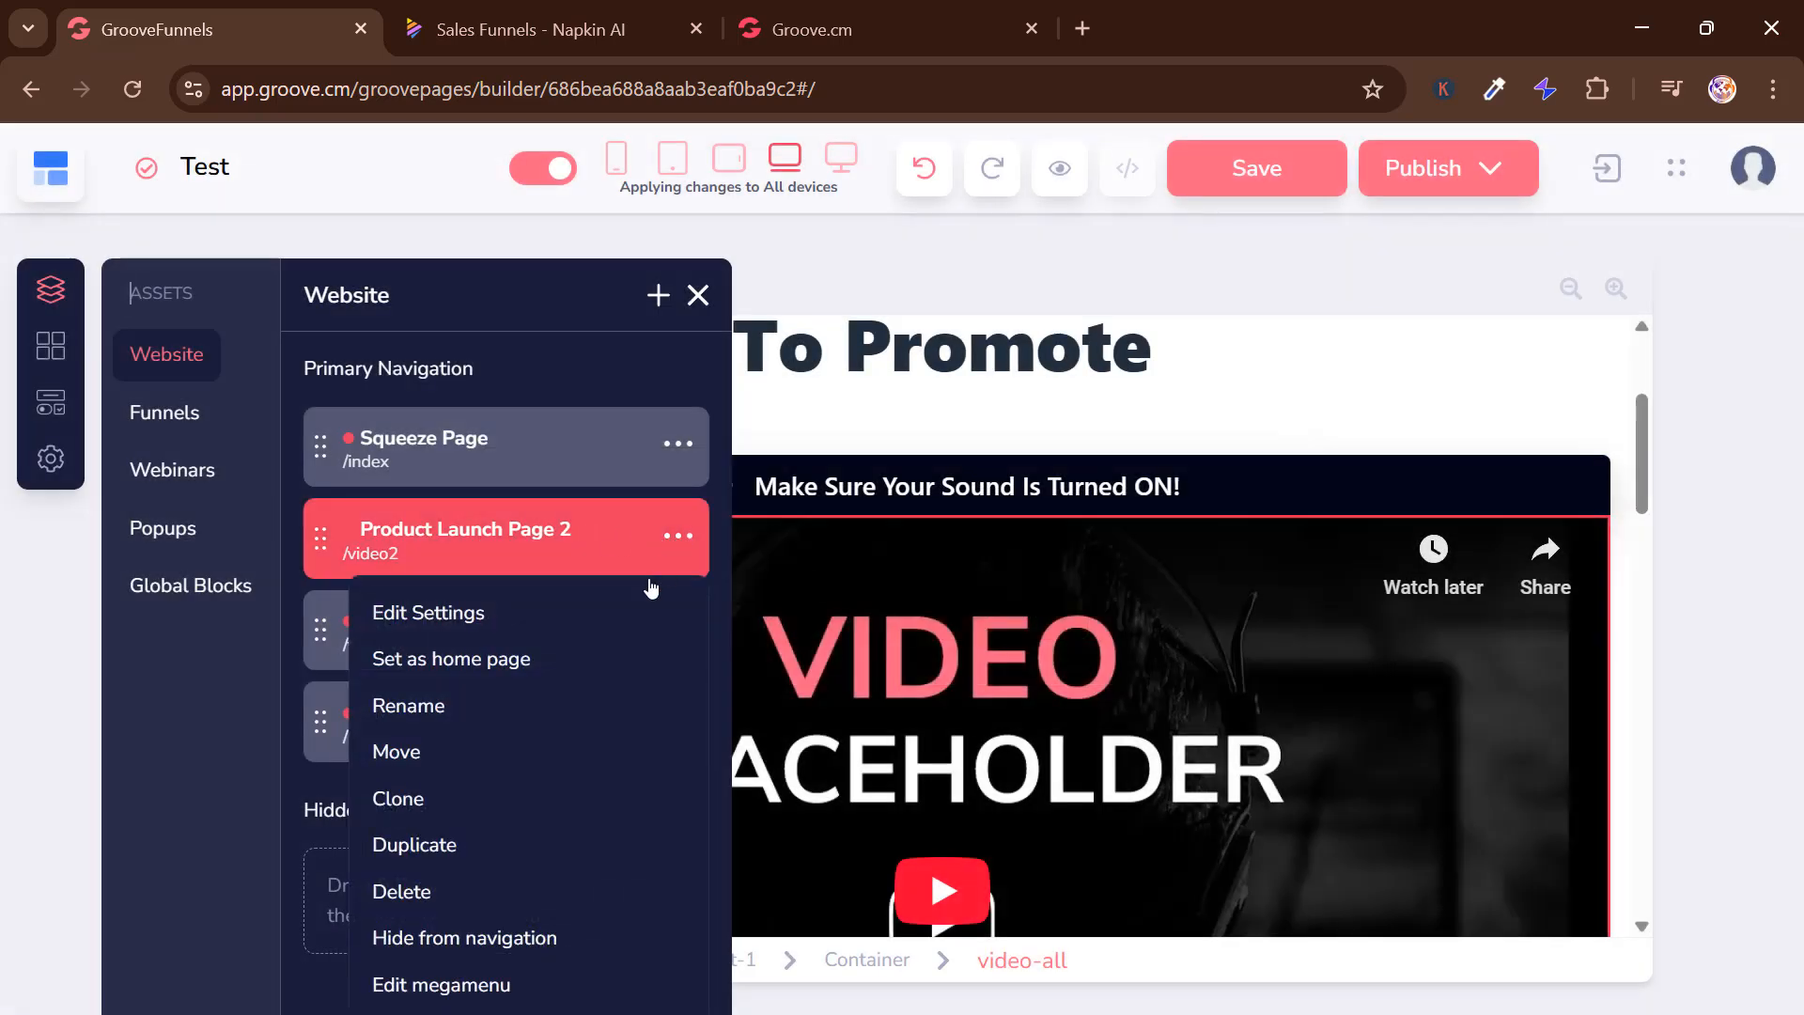
pyautogui.click(410, 894)
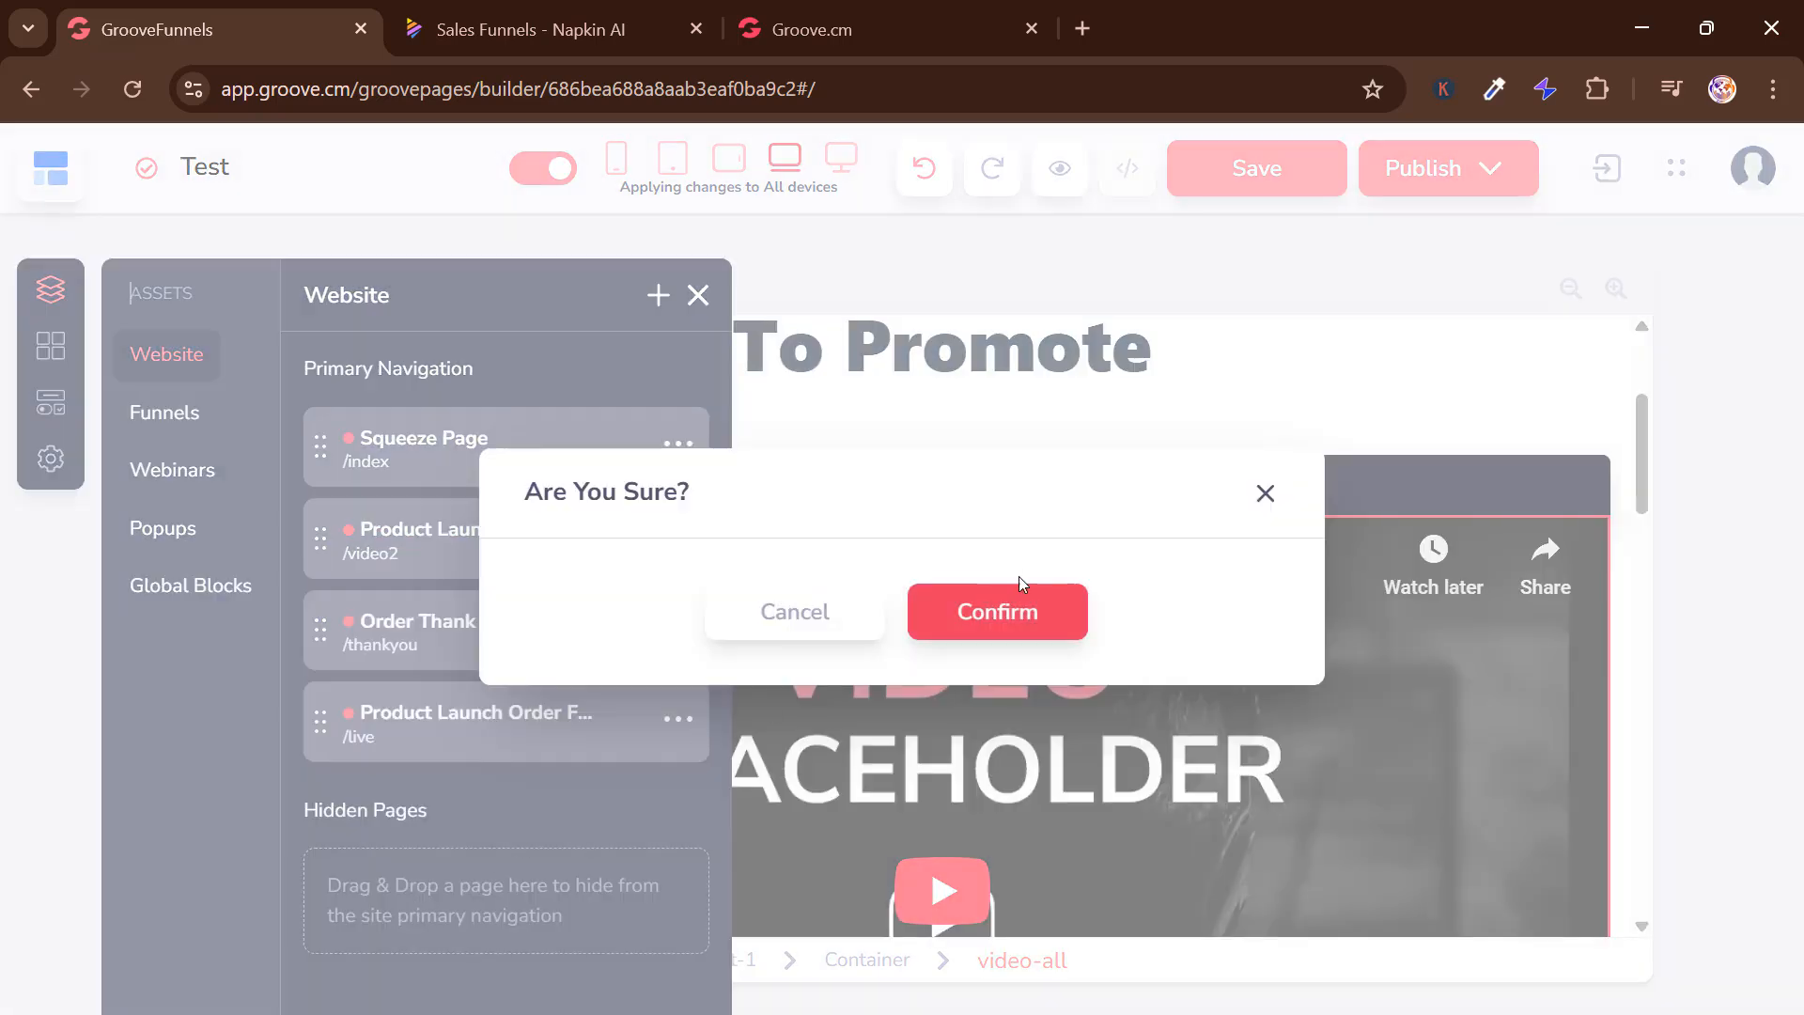
pyautogui.click(1006, 615)
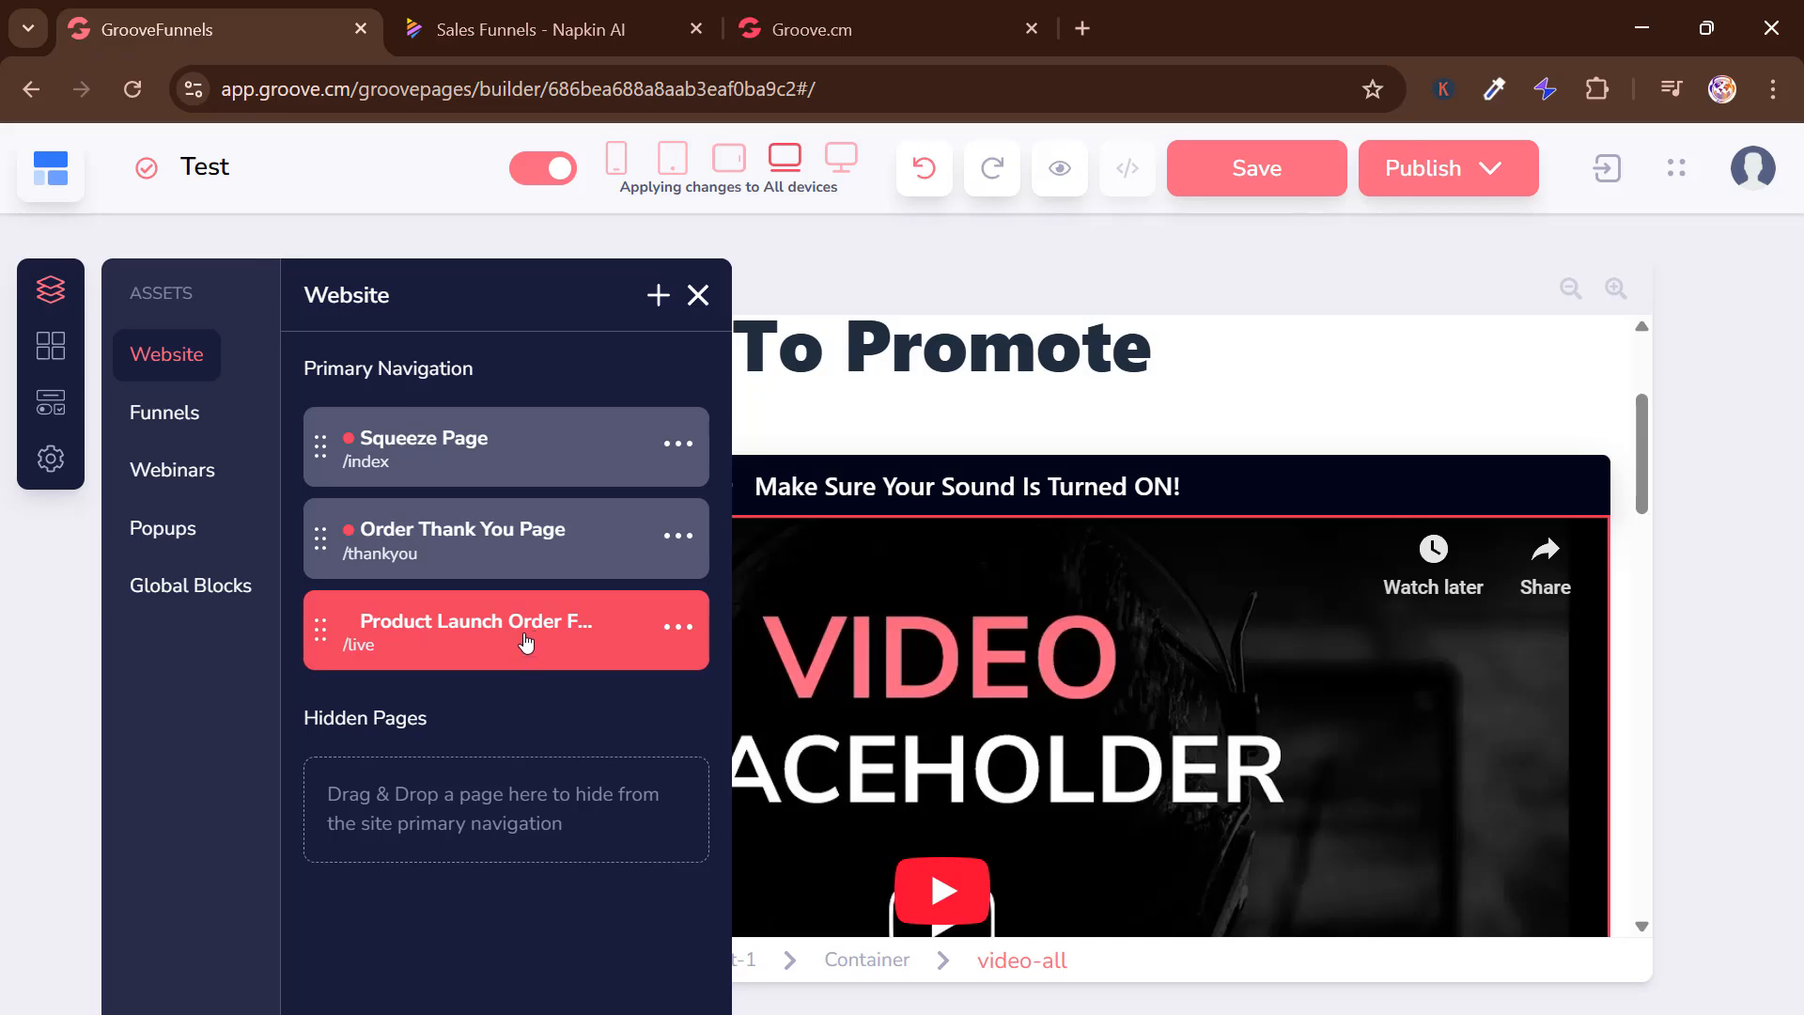
# Delete the product launch order page at /live from the website's primary navigation
pyautogui.click(676, 629)
pyautogui.click(449, 953)
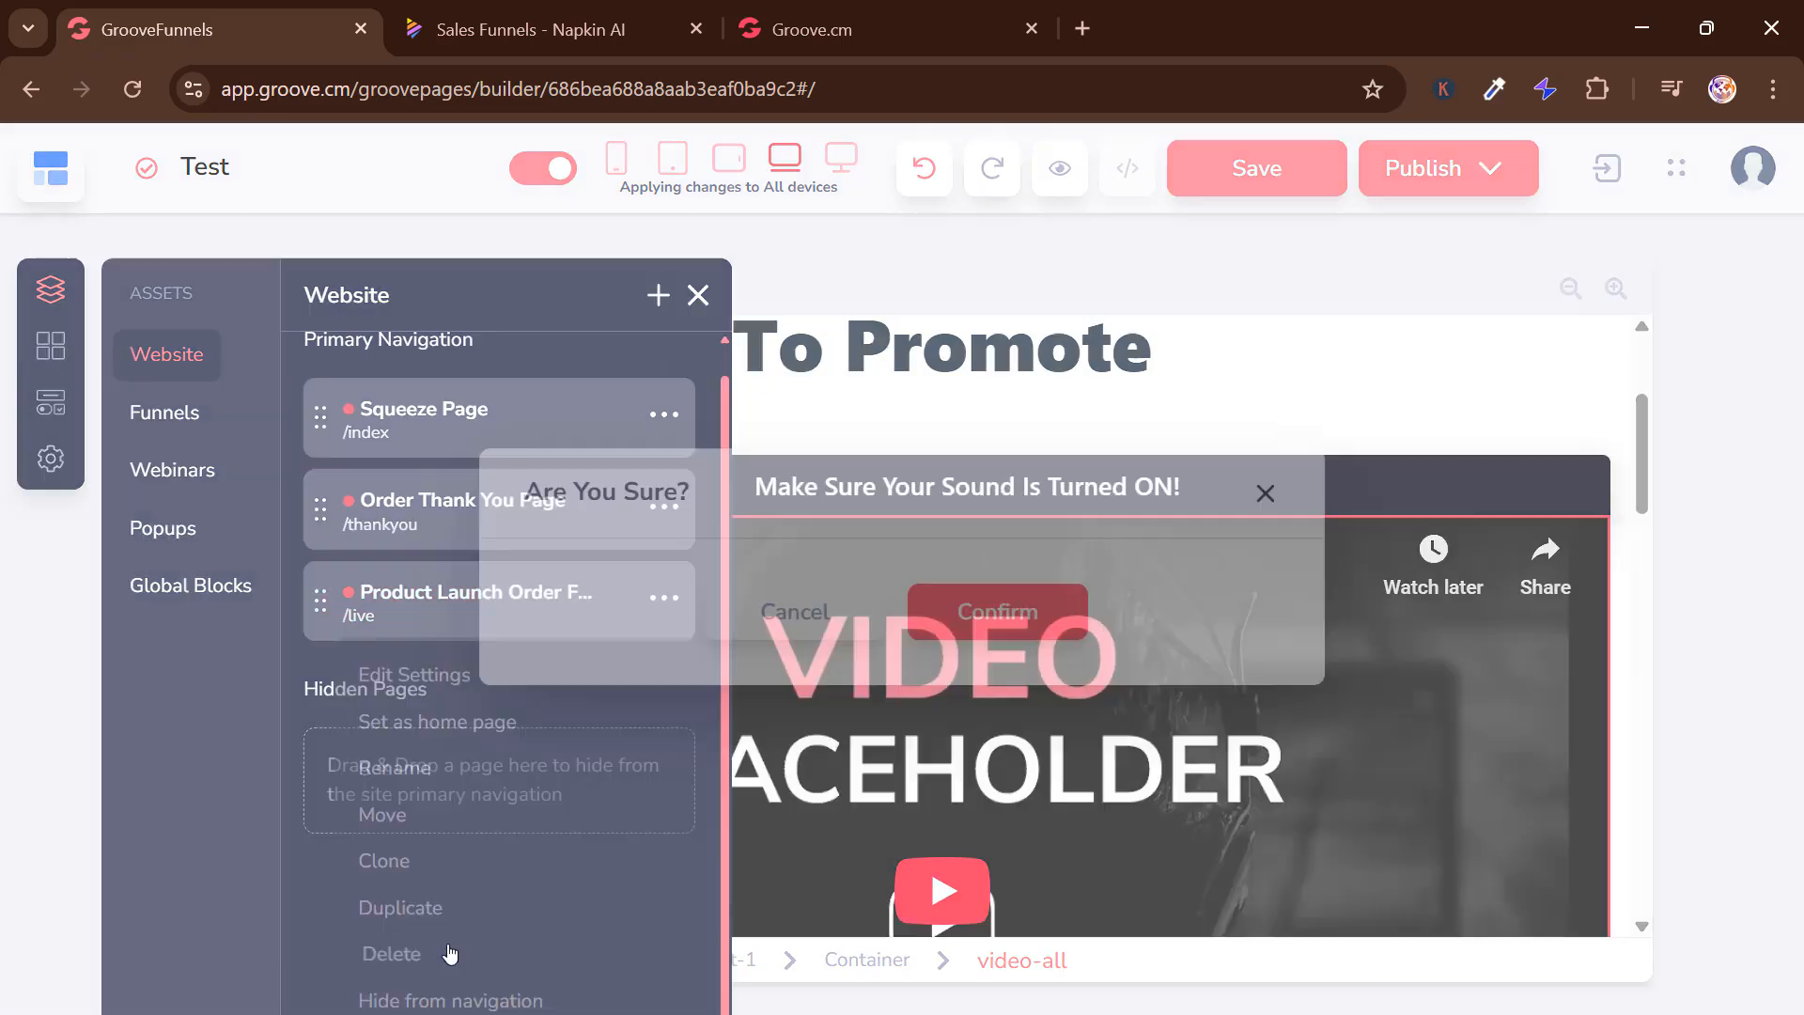
pyautogui.click(997, 612)
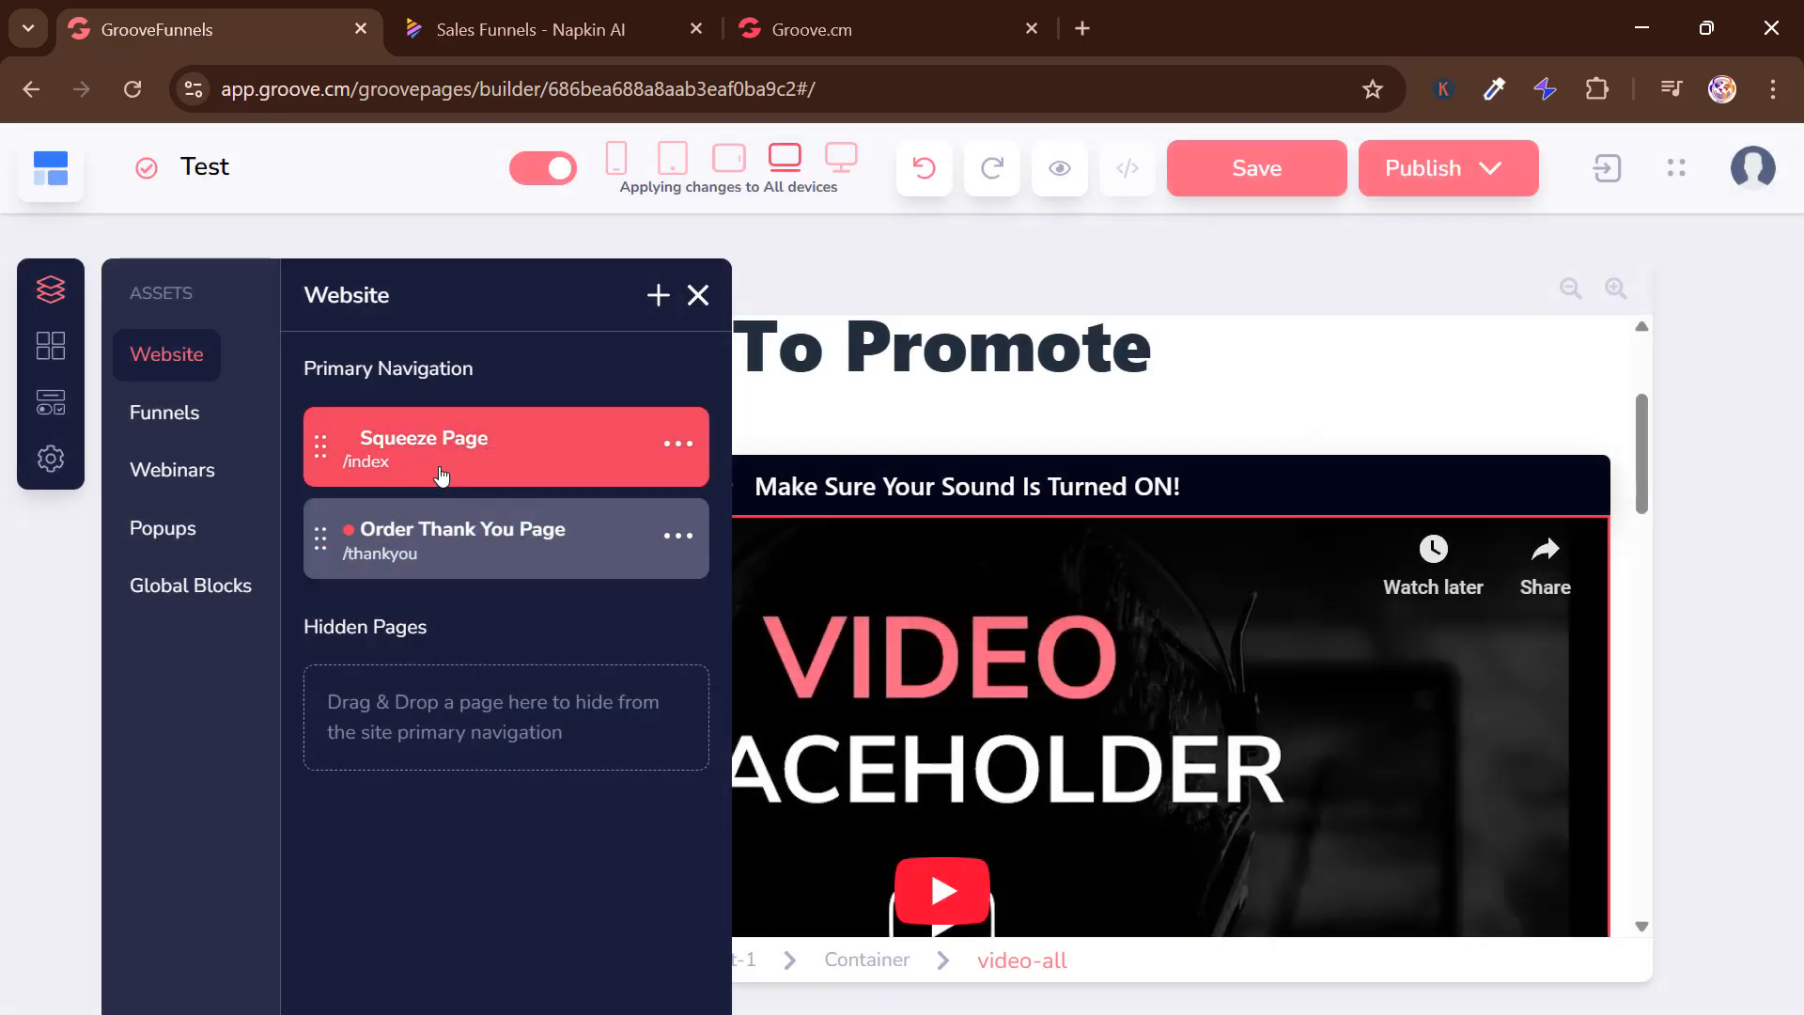
# Open the Squeeze Page and examine its headline, bullet points and the opt-in form with name and email fields
pyautogui.click(440, 477)
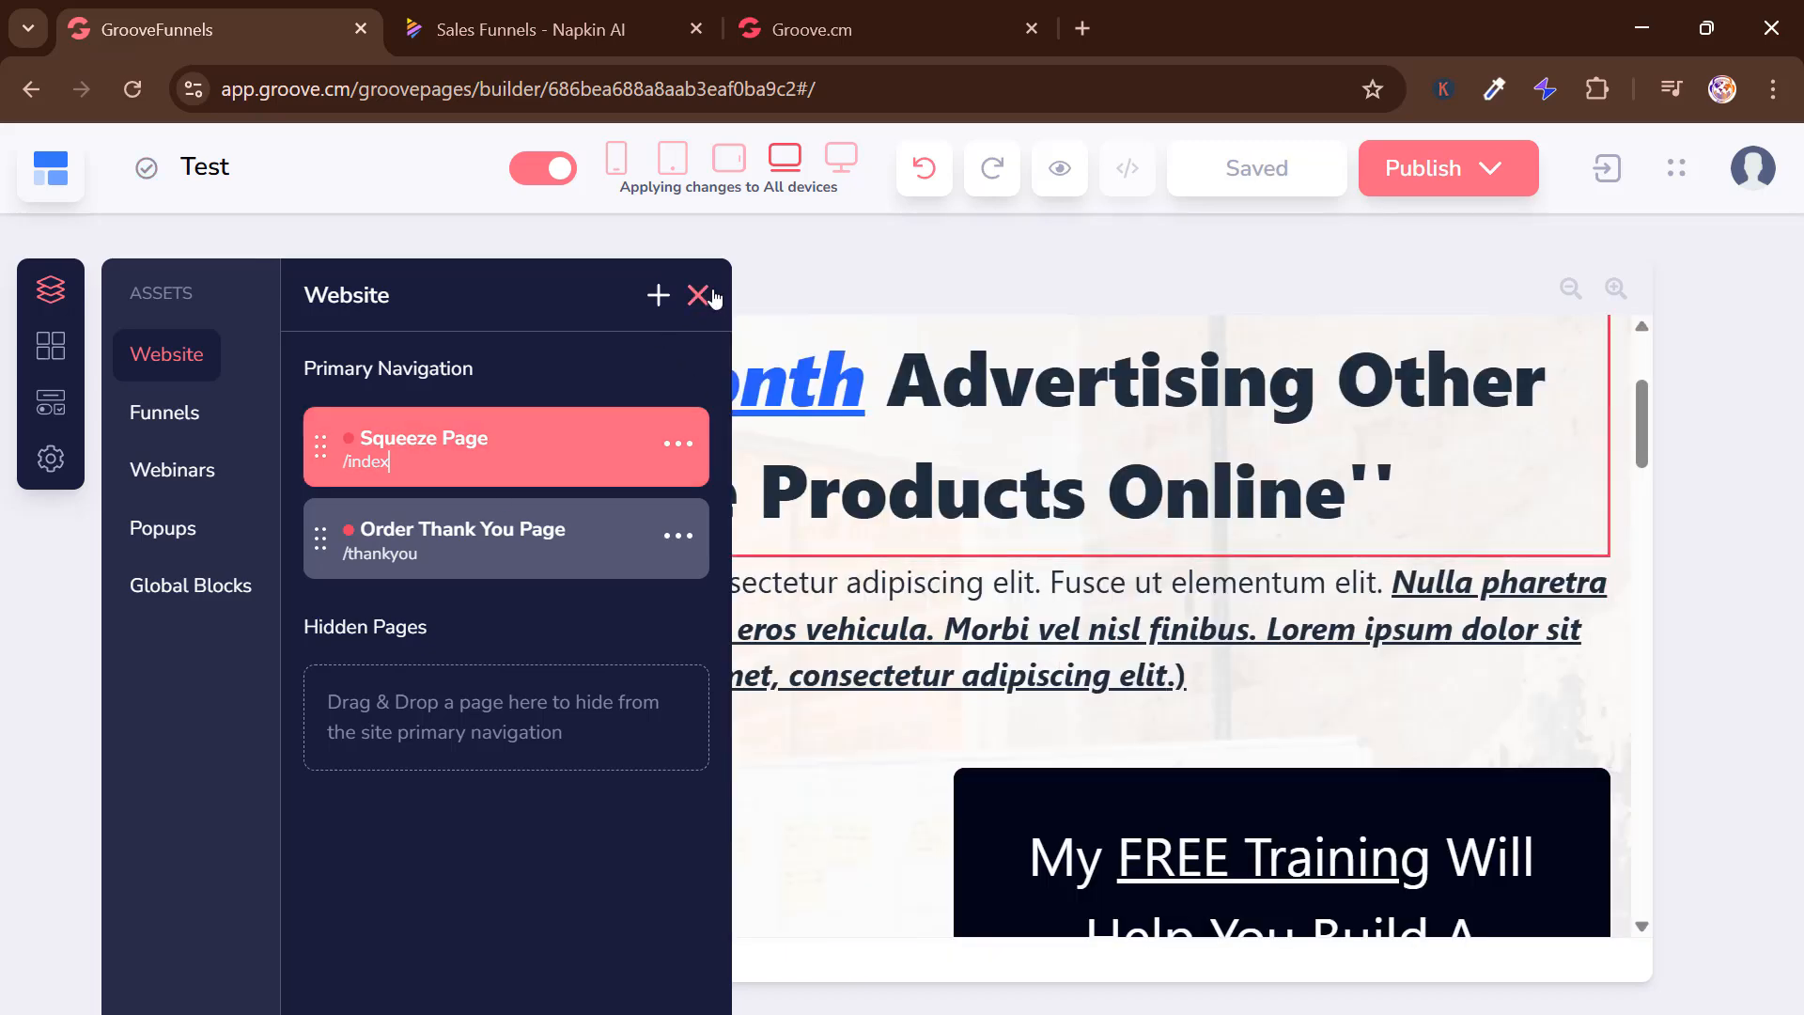
pyautogui.click(698, 295)
pyautogui.scroll(-2, 747, 418)
pyautogui.scroll(4, 789, 596)
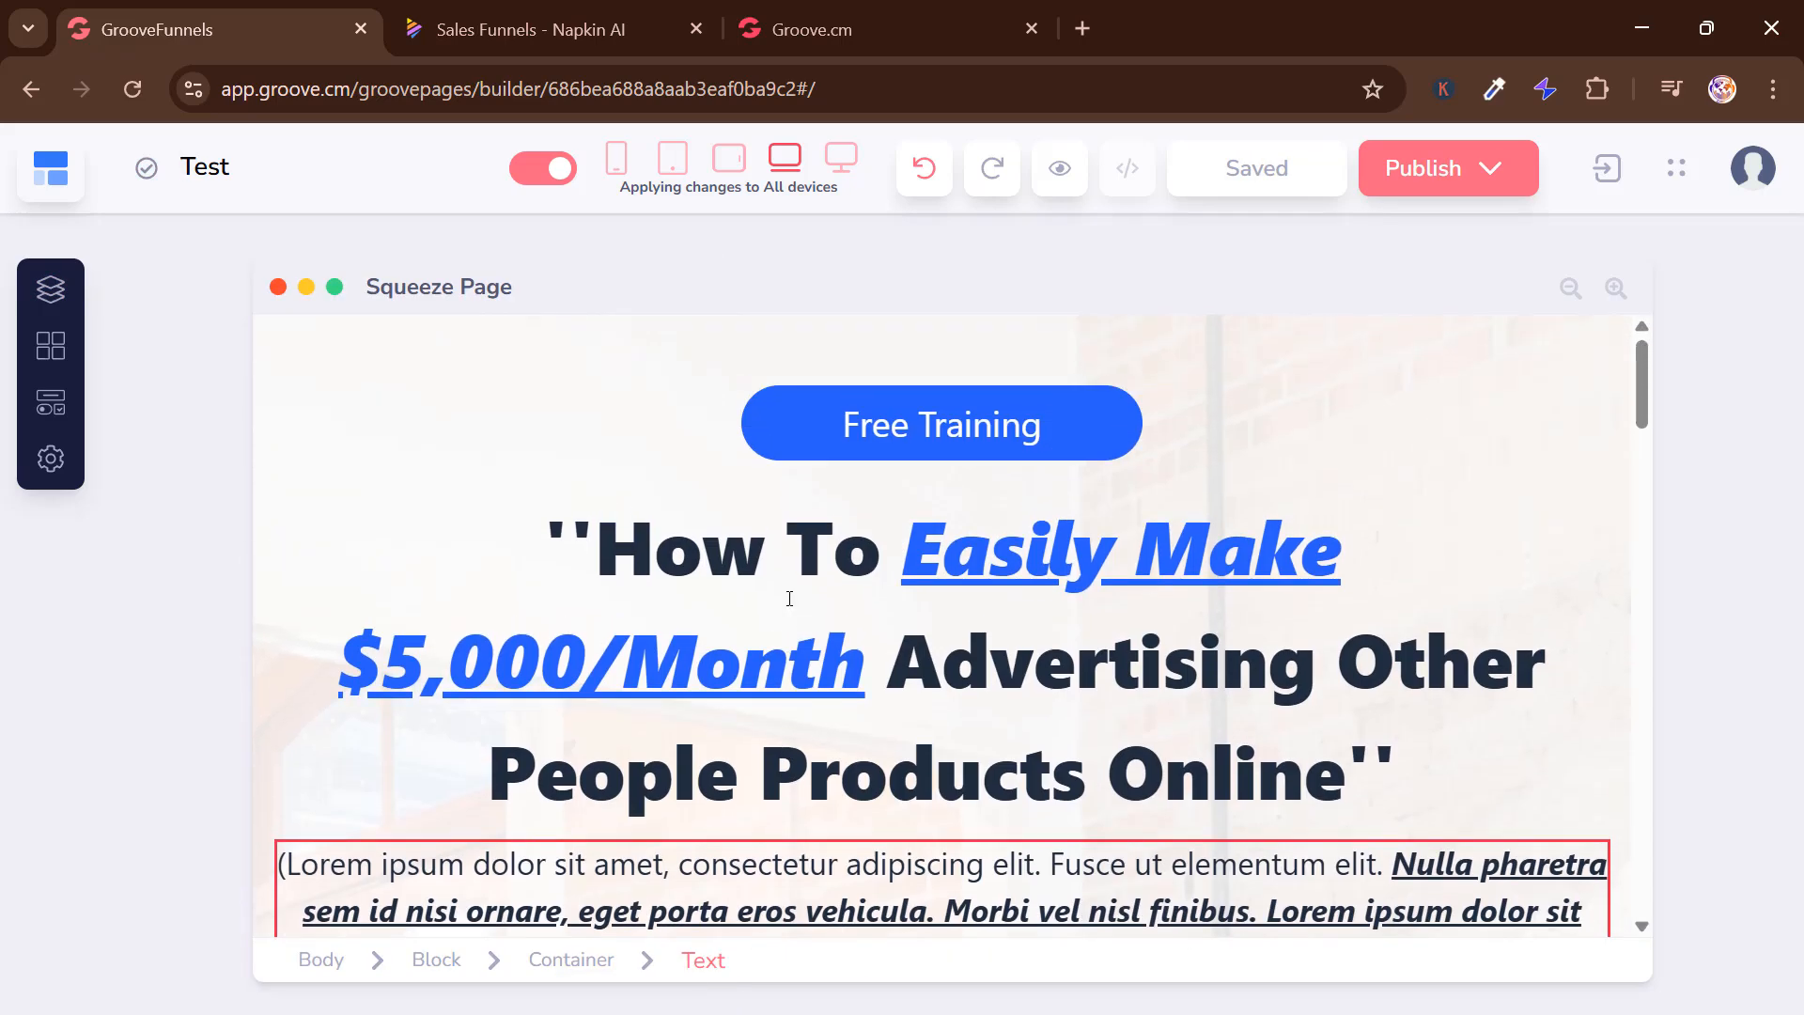
pyautogui.click(685, 600)
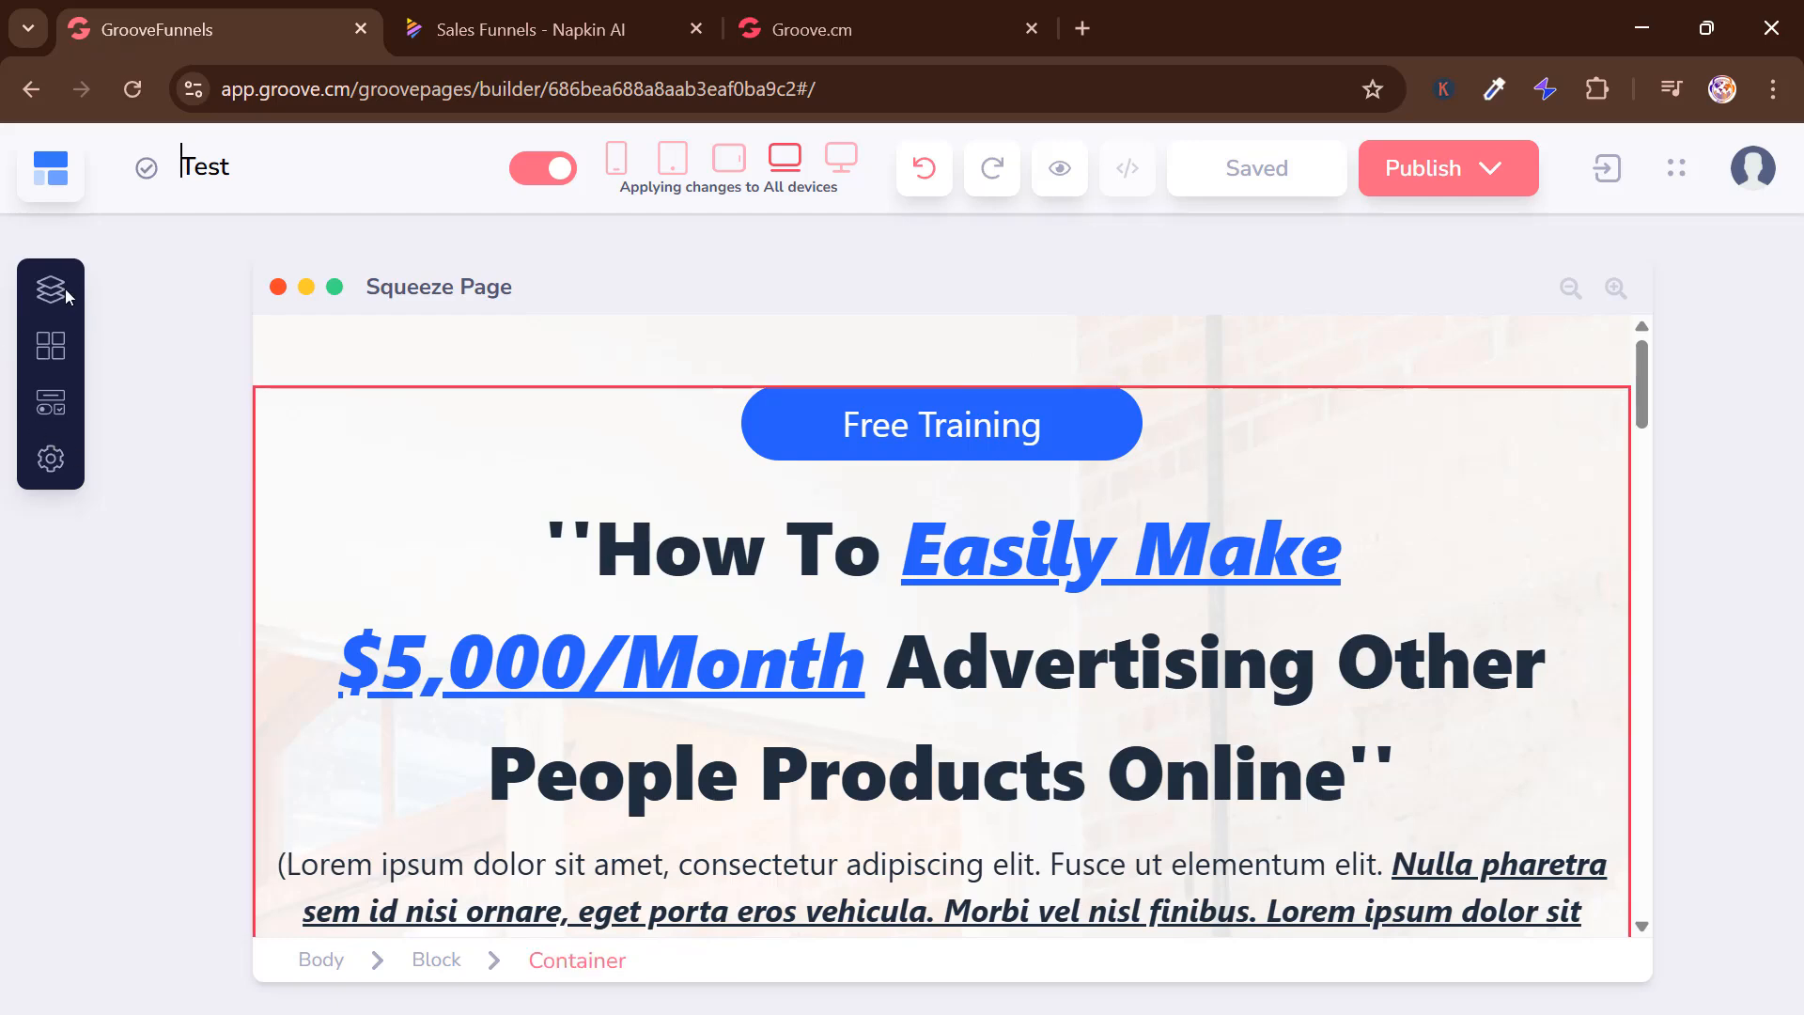
pyautogui.scroll(-10, 398, 536)
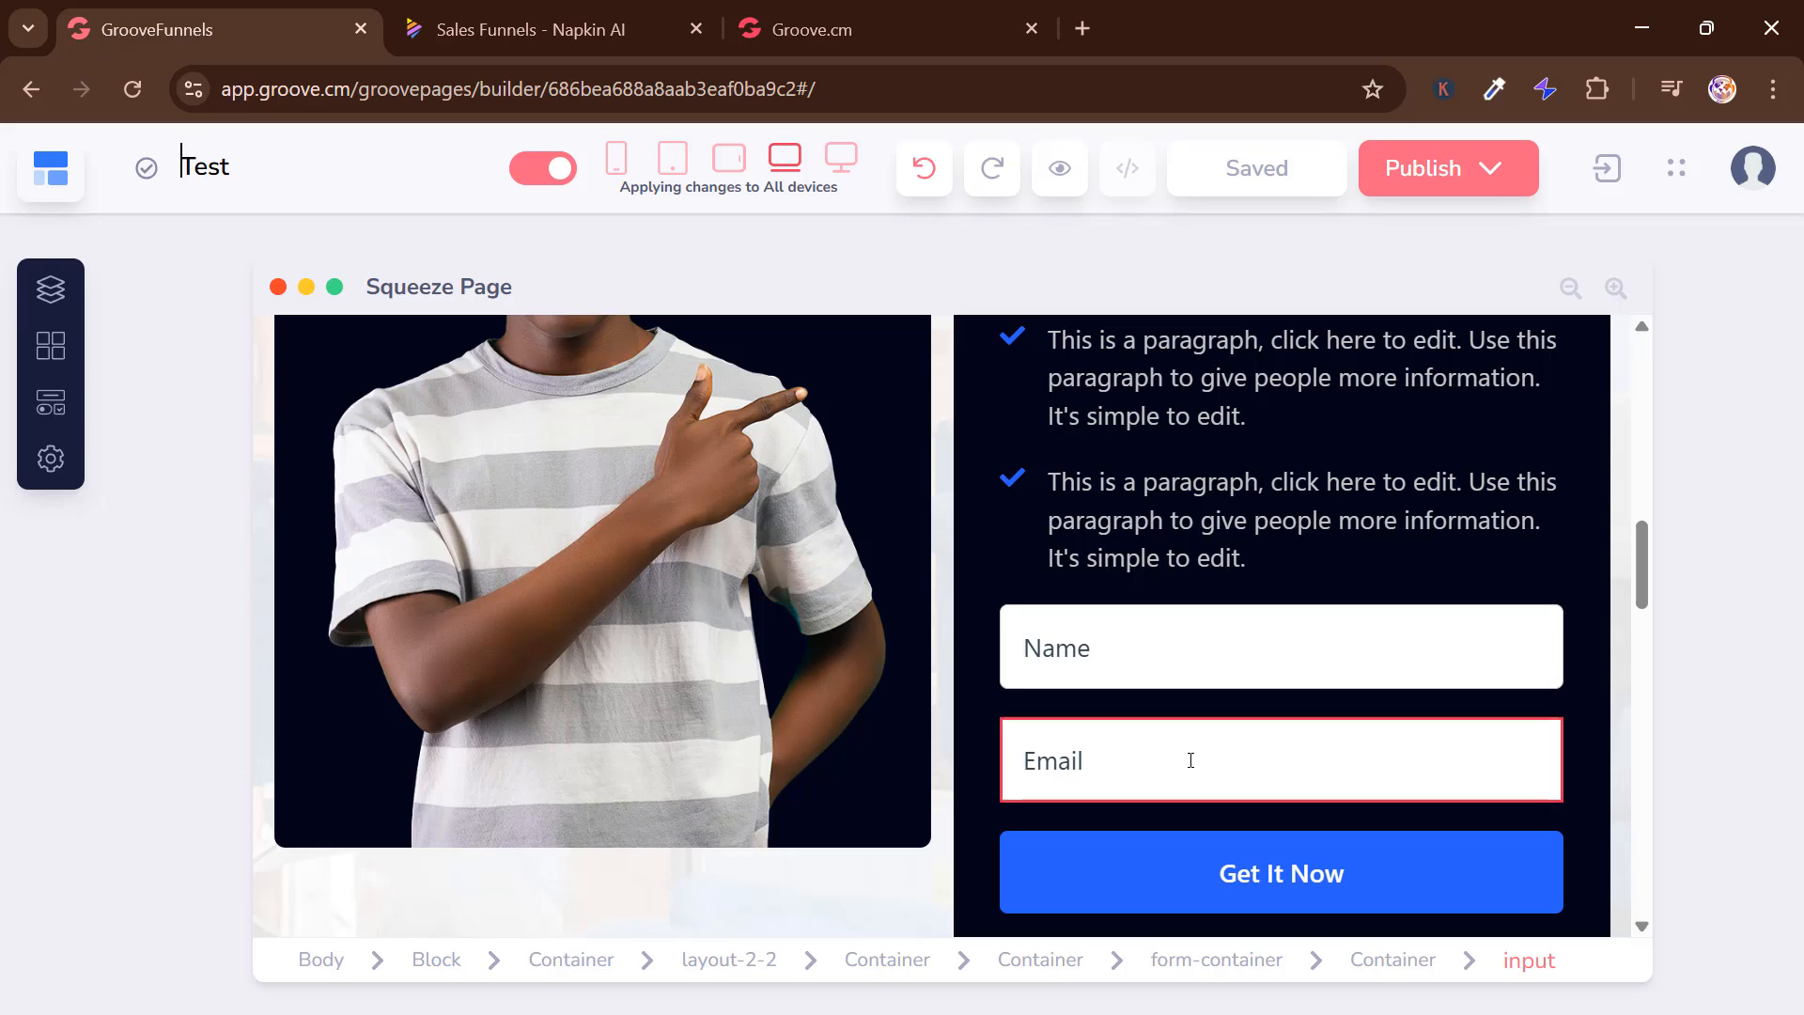
pyautogui.scroll(-3, 1119, 679)
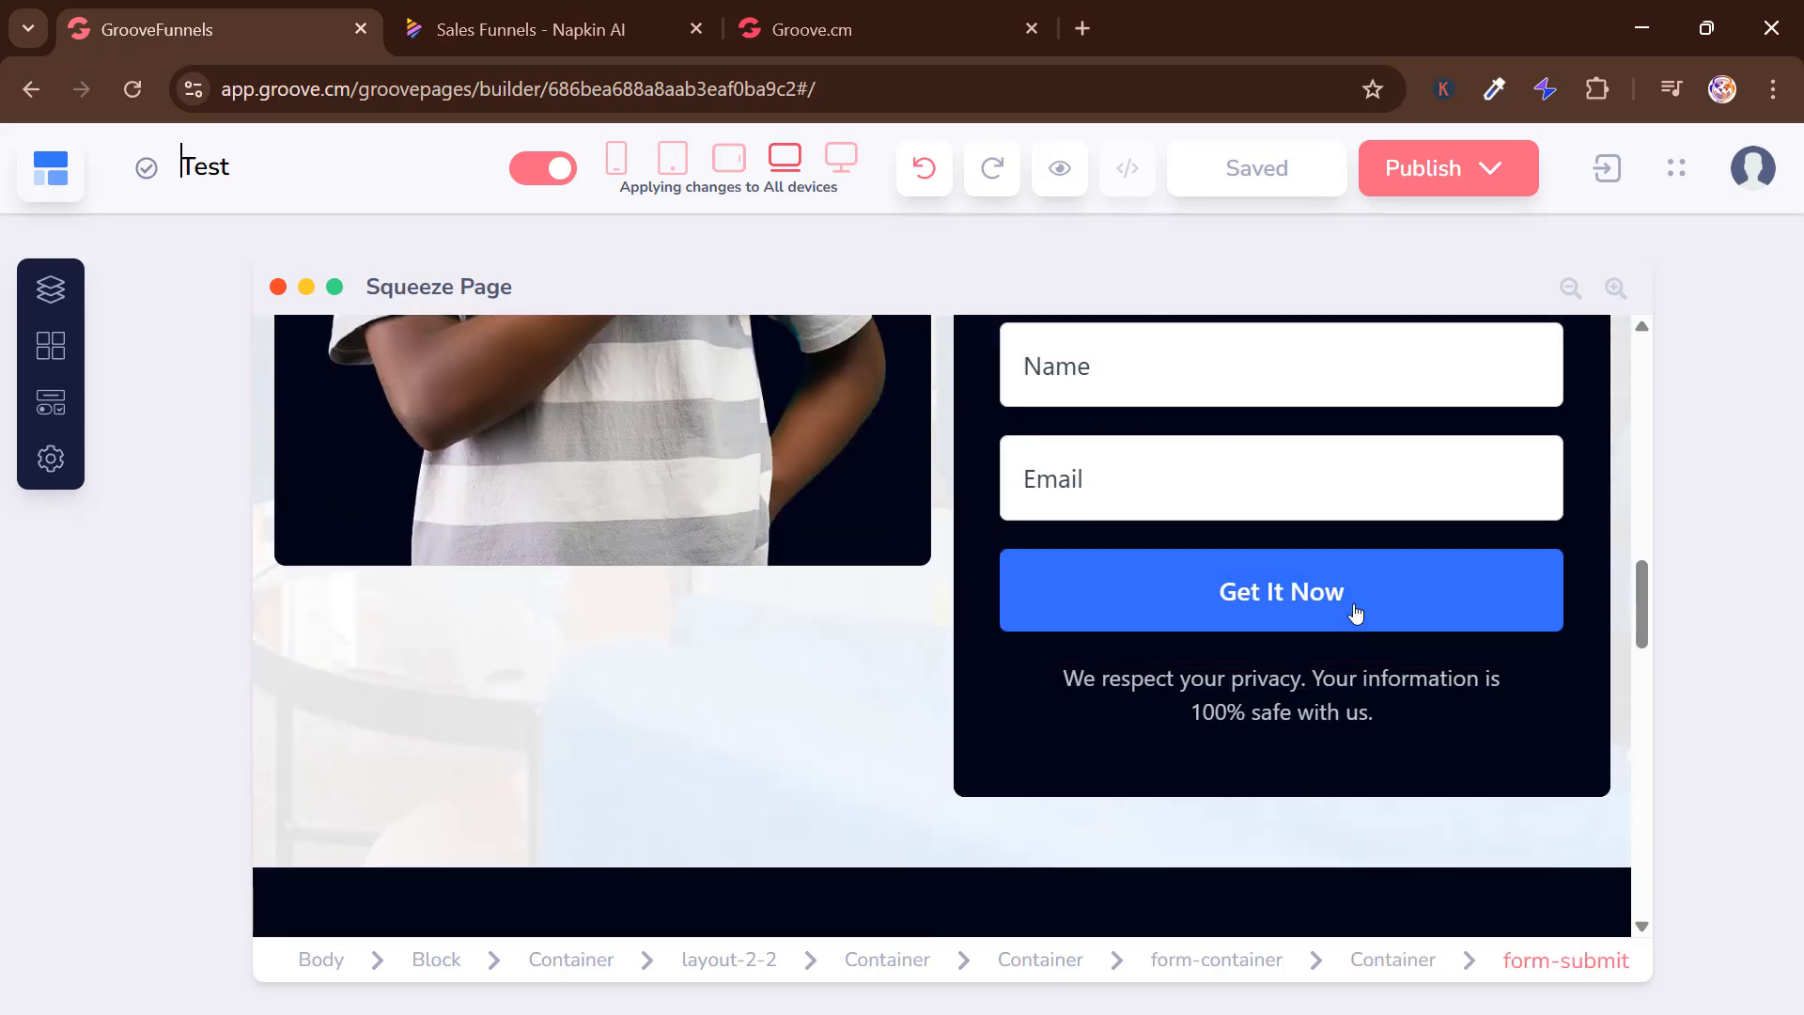
# Open the Order Thank You Page and examine its order confirmation message, three step cards and footer
pyautogui.click(53, 285)
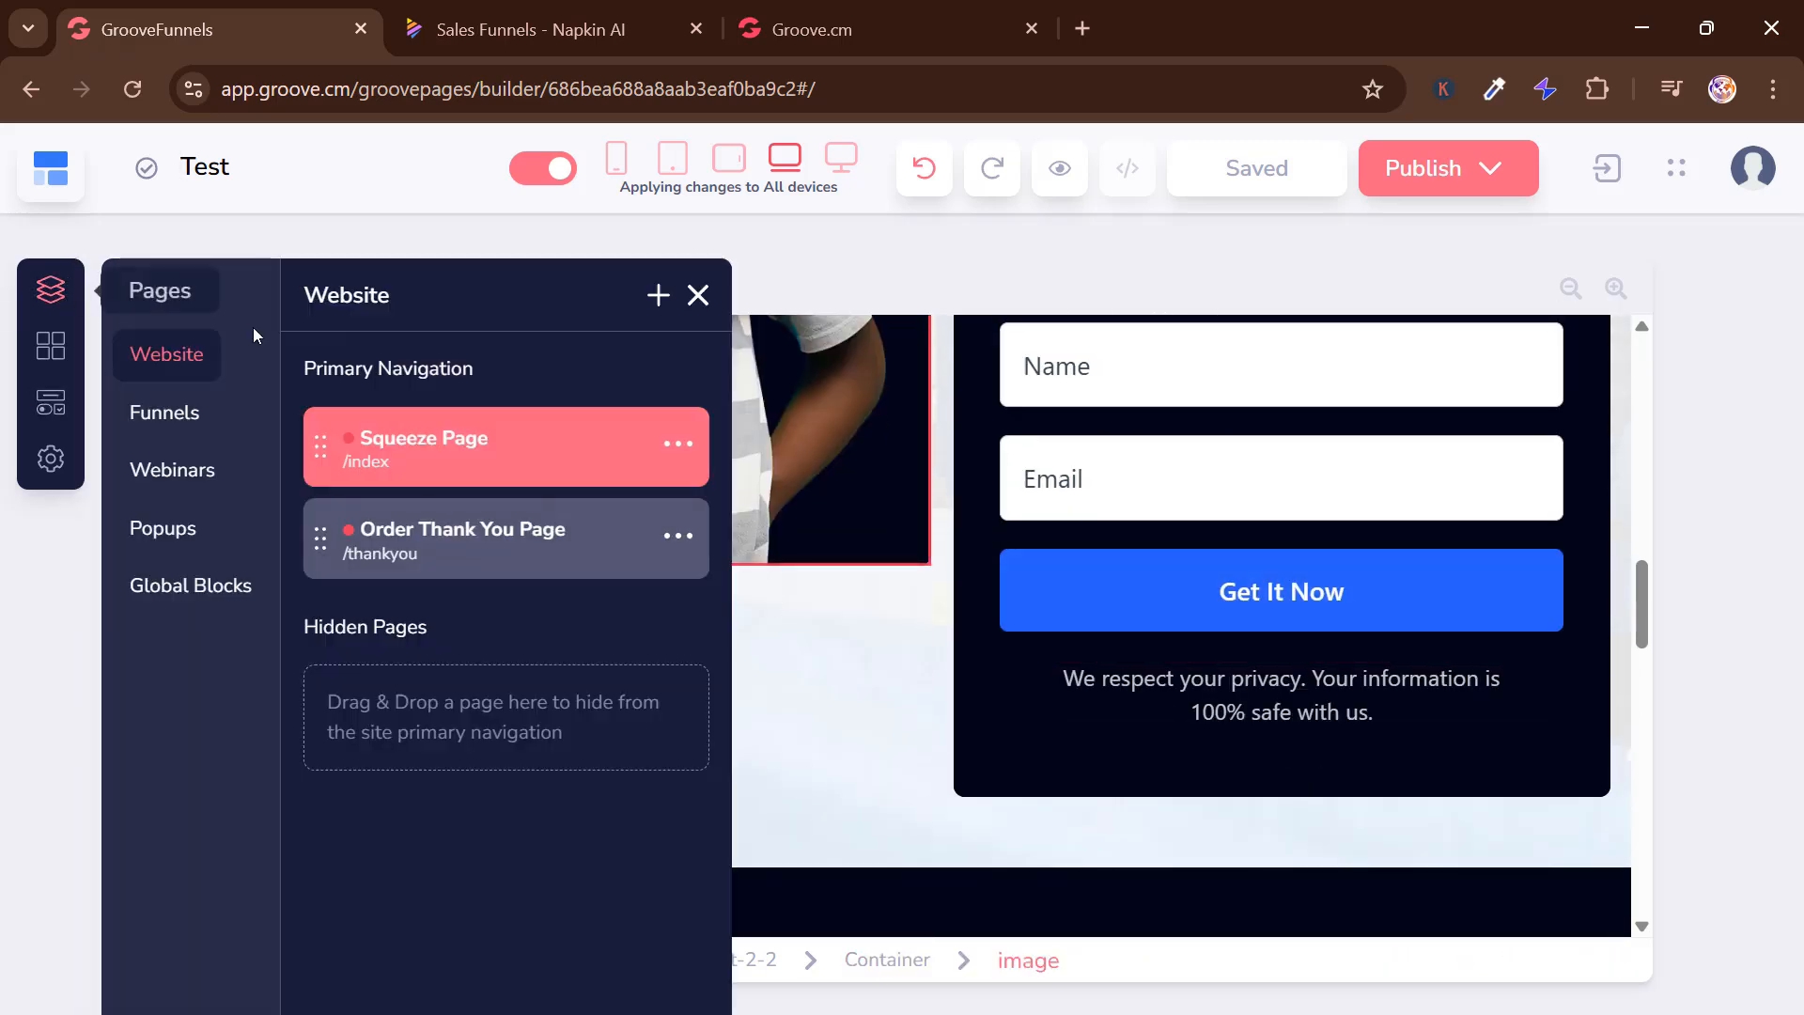
pyautogui.click(492, 555)
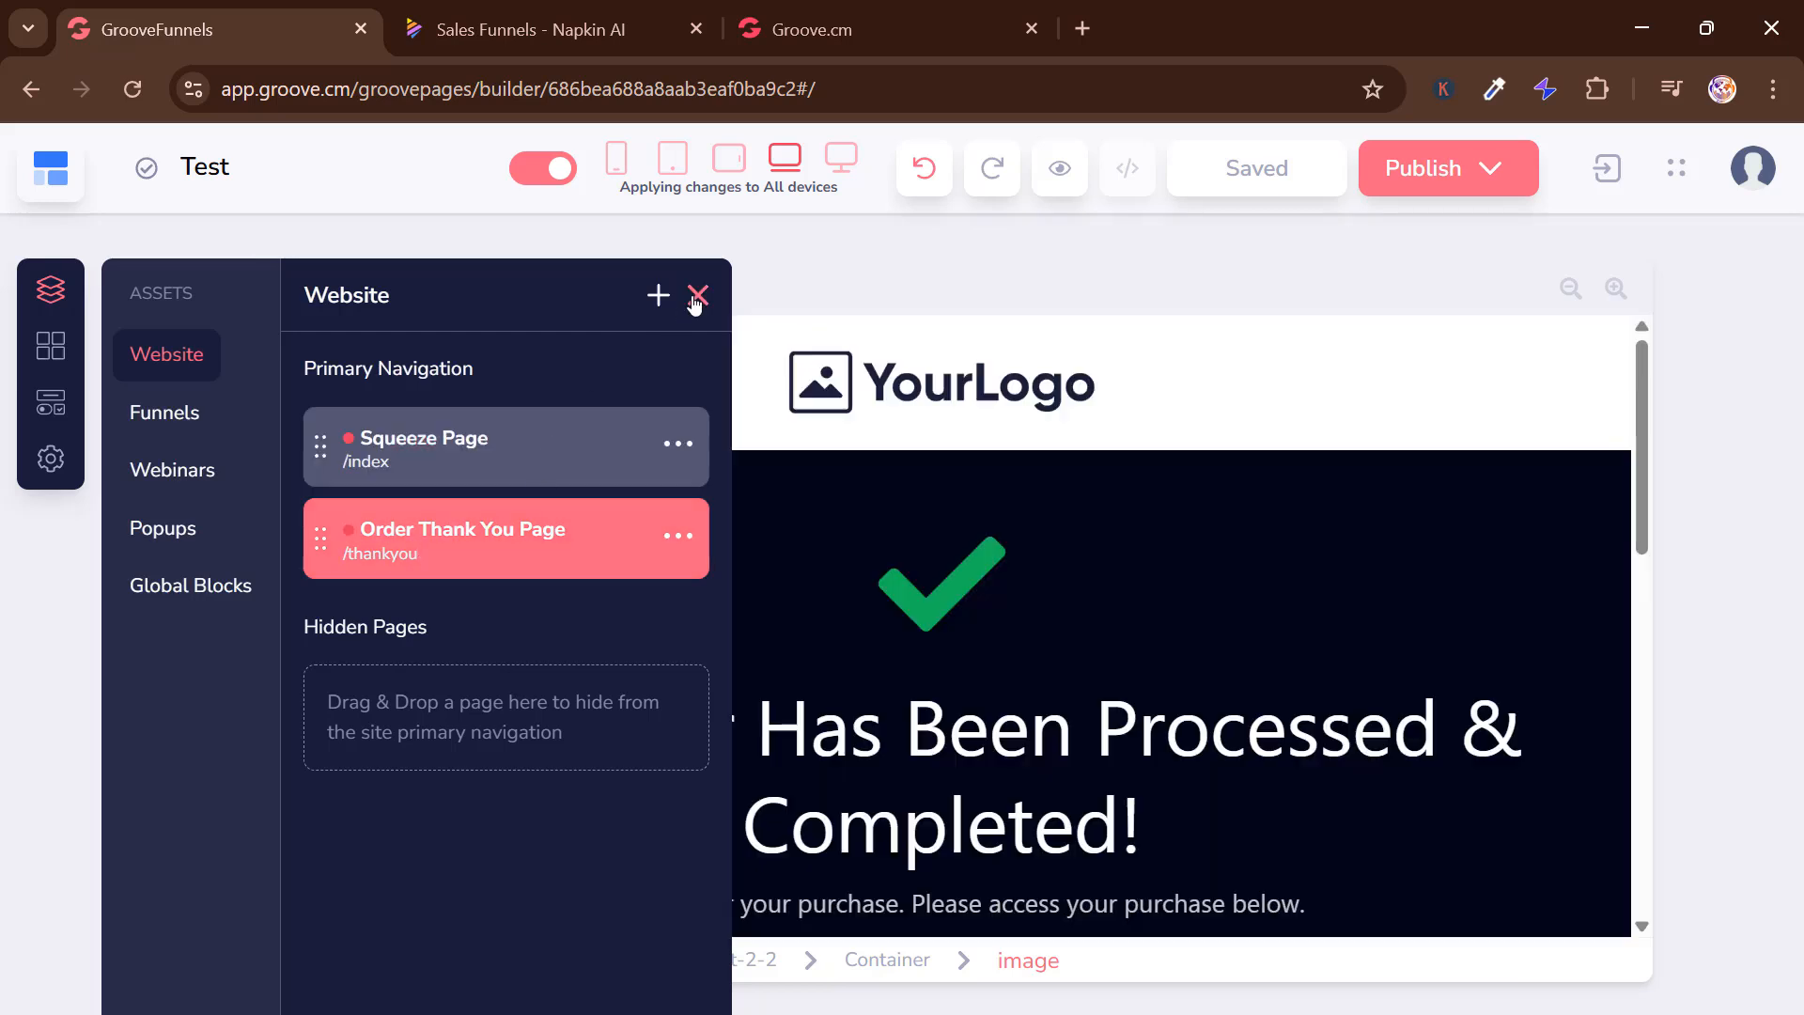
pyautogui.click(696, 297)
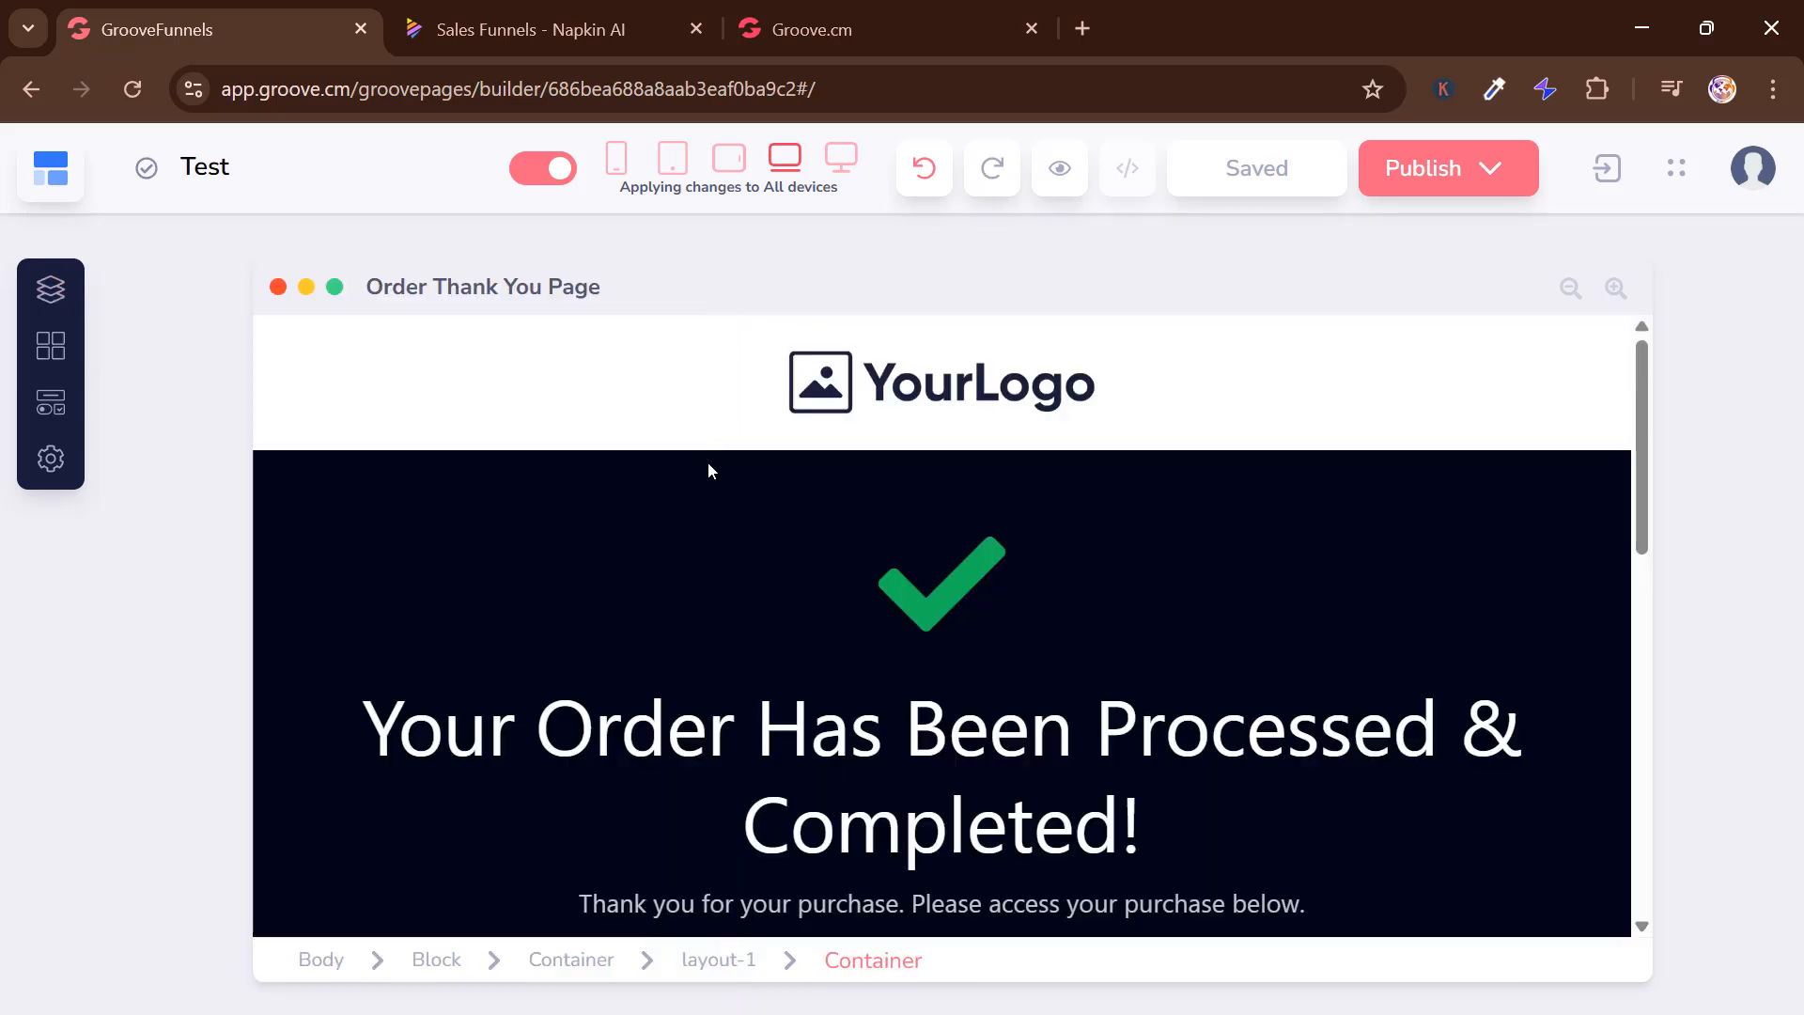
pyautogui.scroll(-1, 686, 541)
pyautogui.scroll(-1, 688, 545)
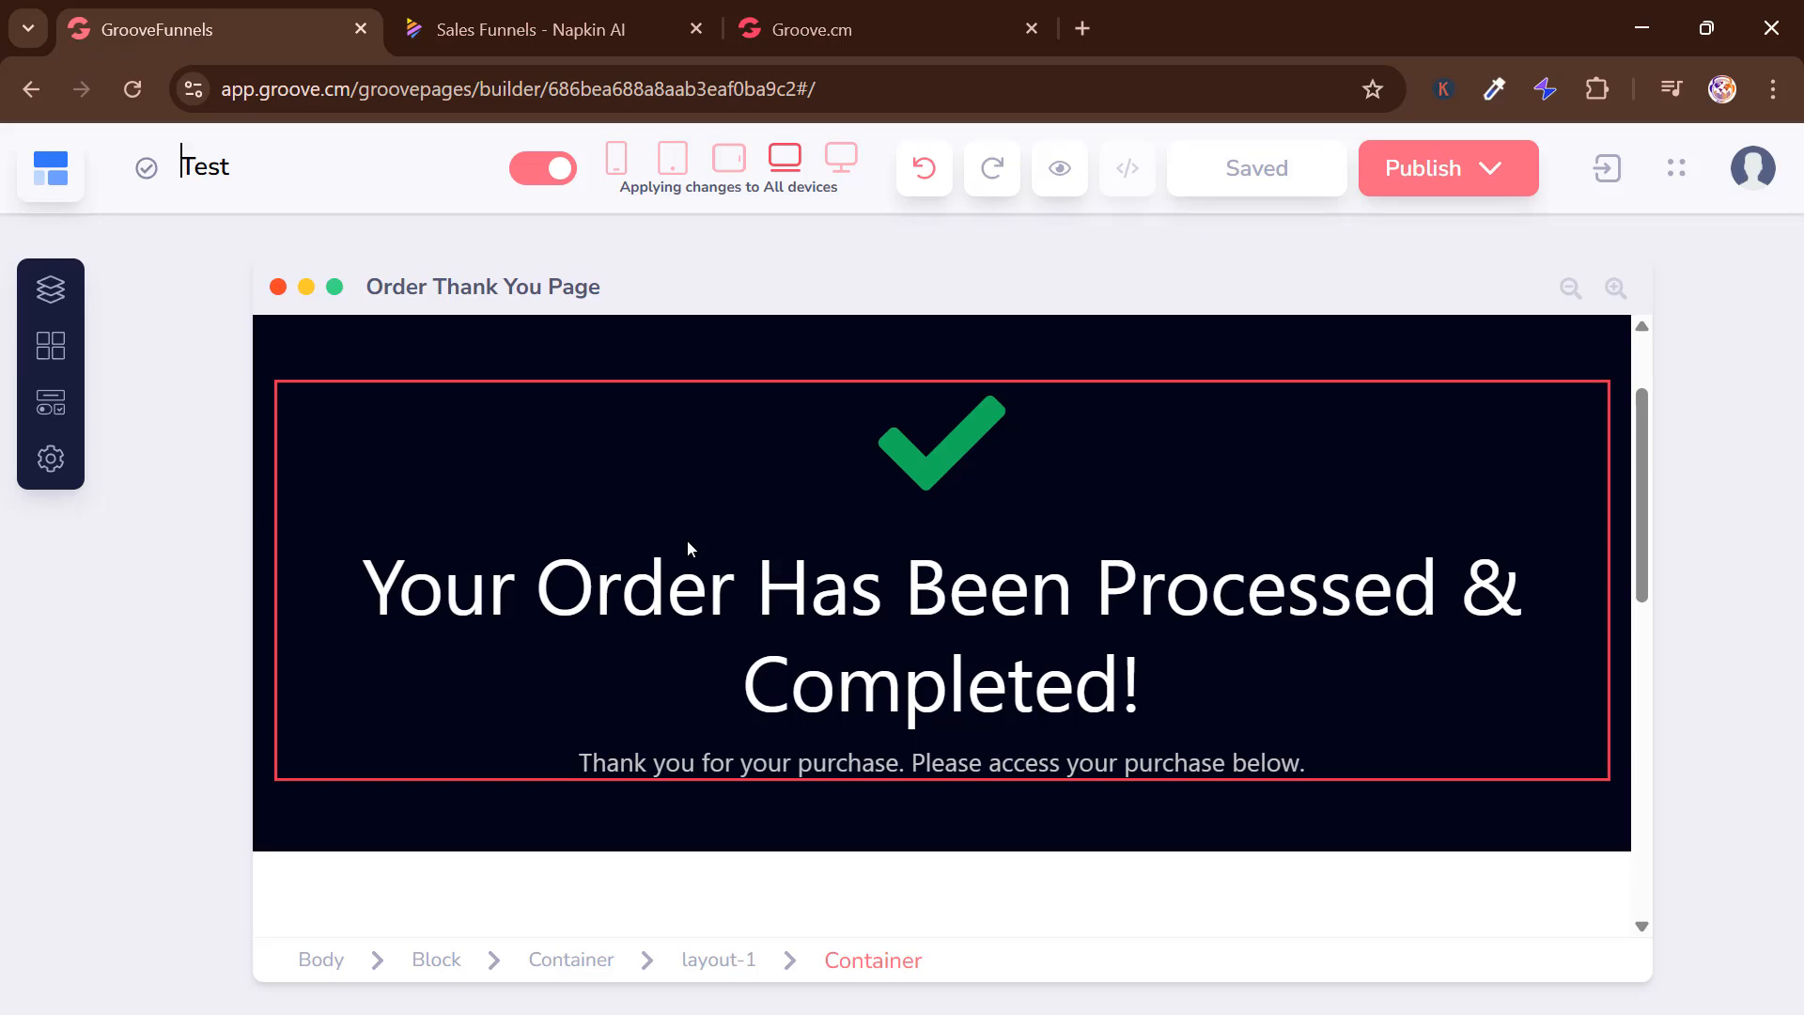
pyautogui.click(687, 545)
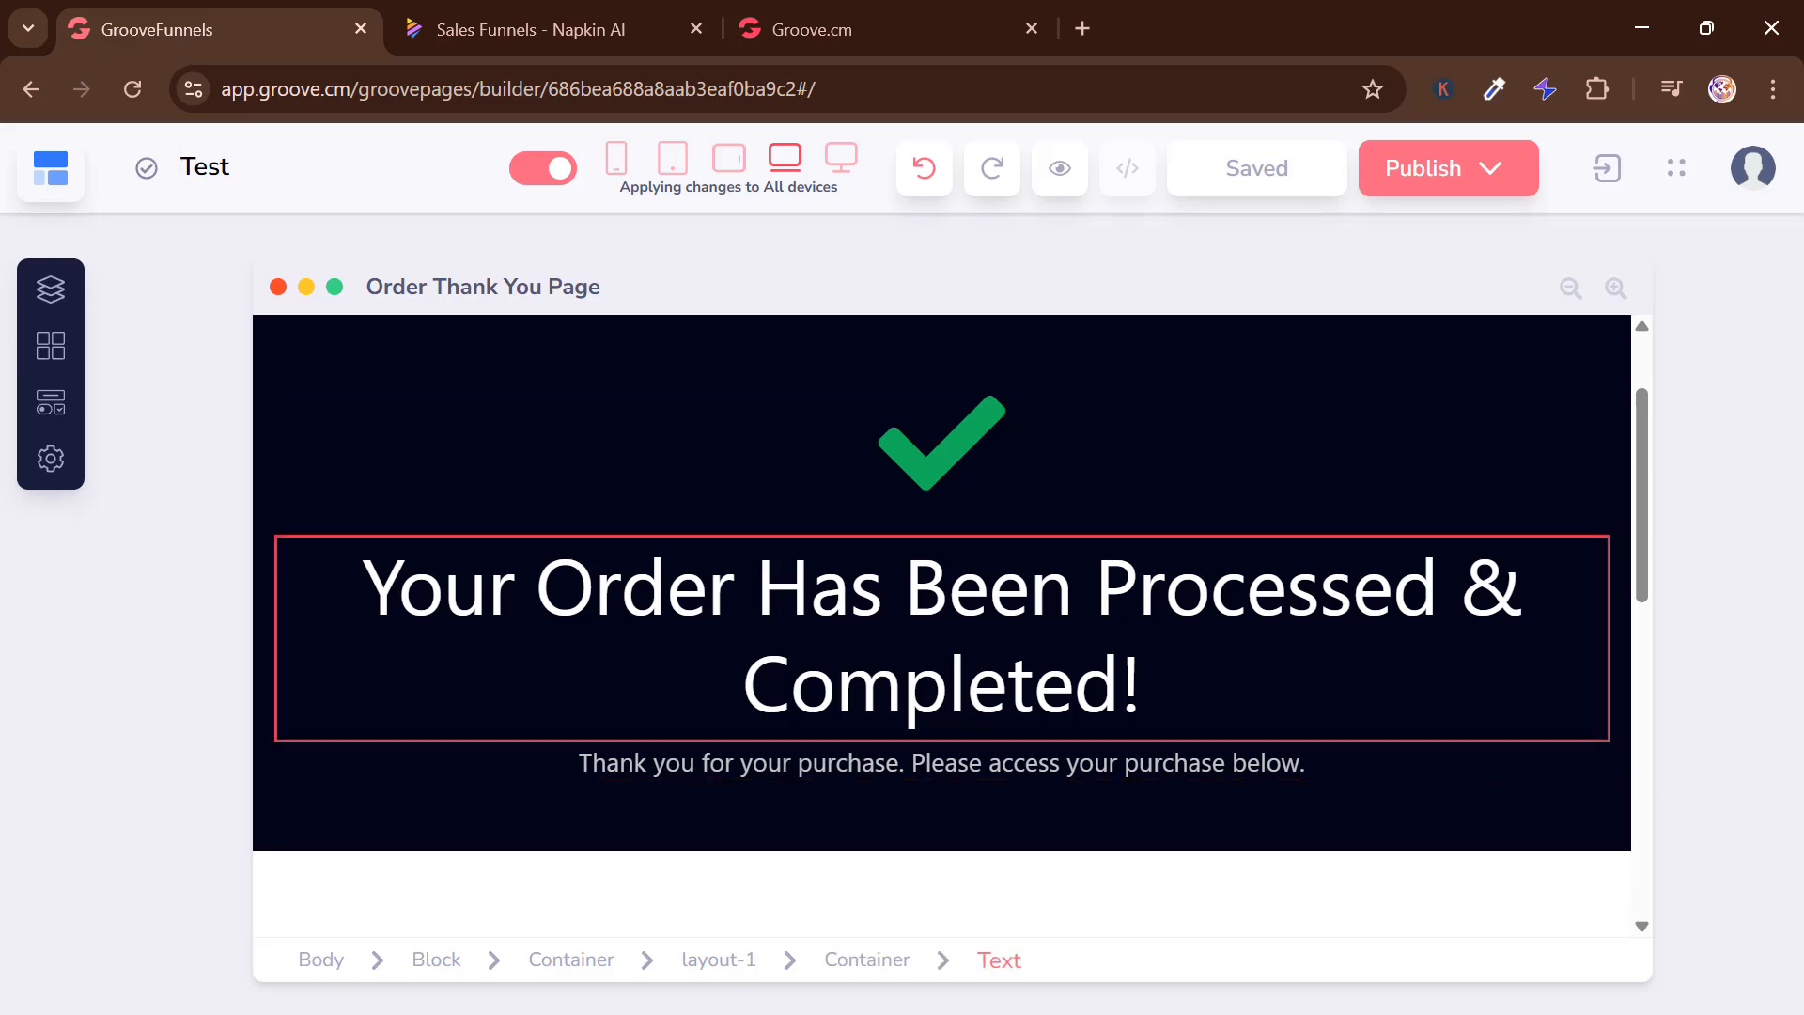
pyautogui.scroll(-8, 1186, 663)
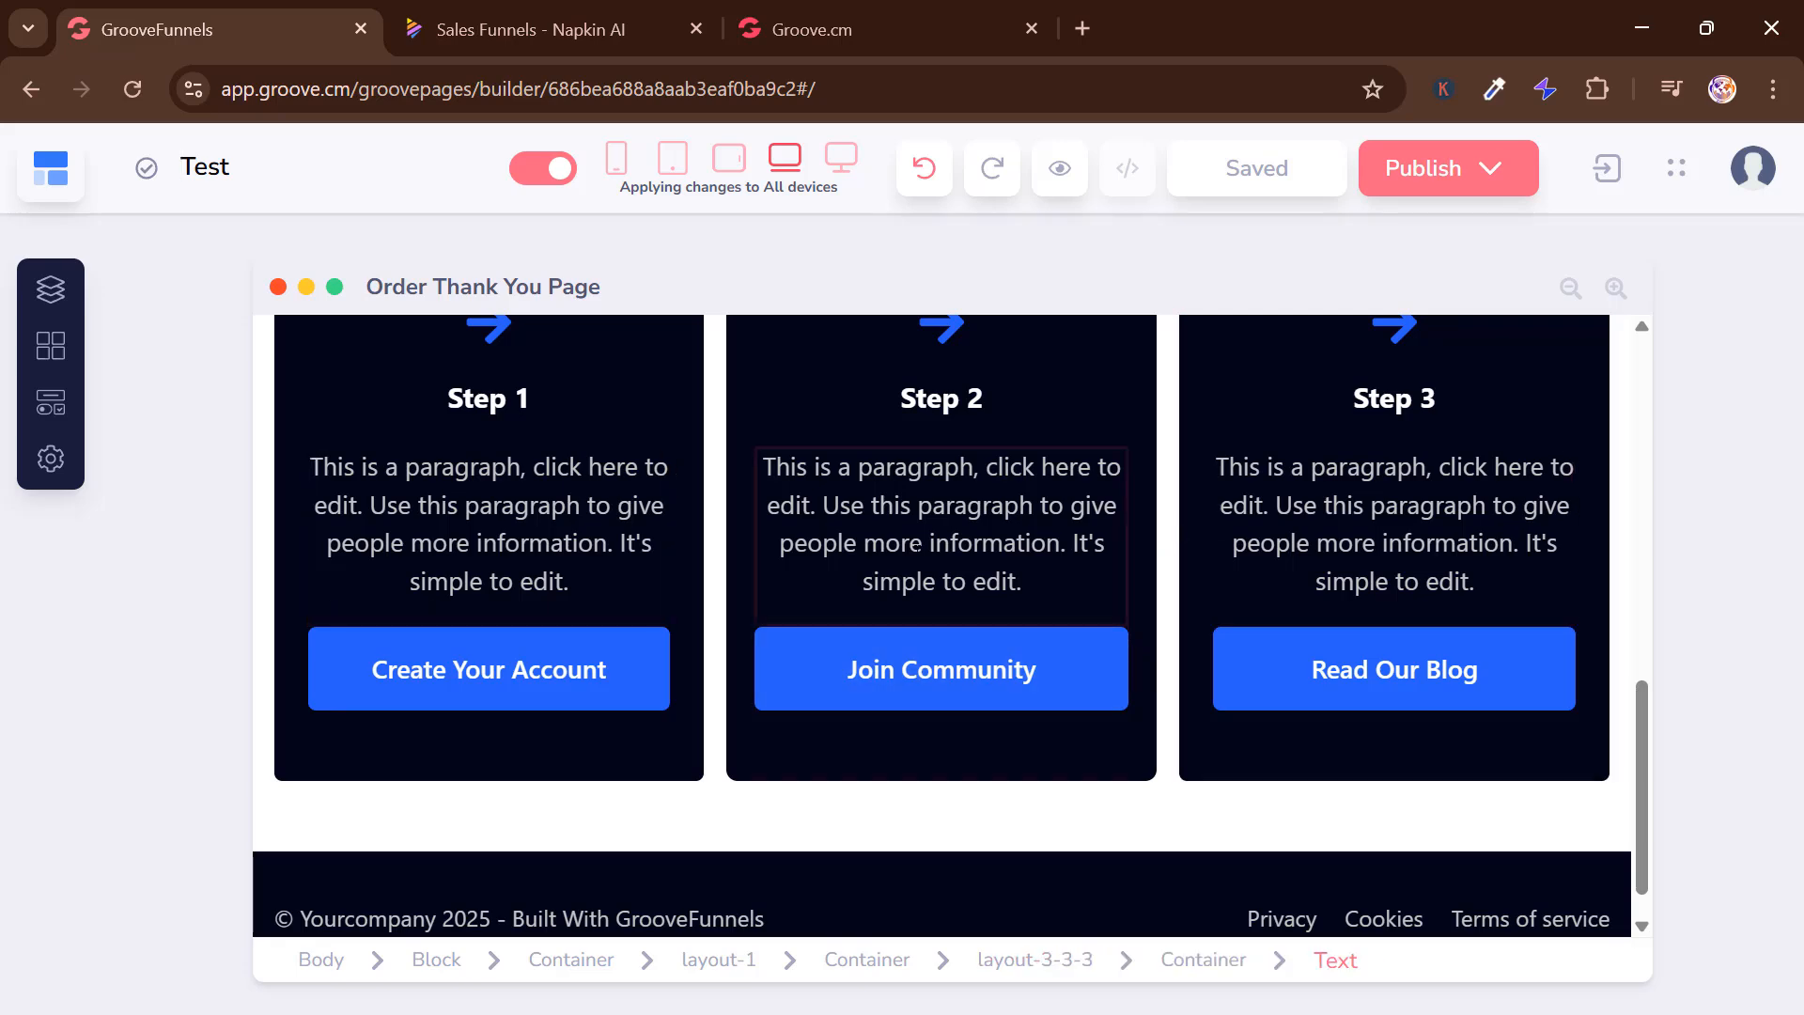
pyautogui.scroll(-1, 940, 526)
pyautogui.click(890, 612)
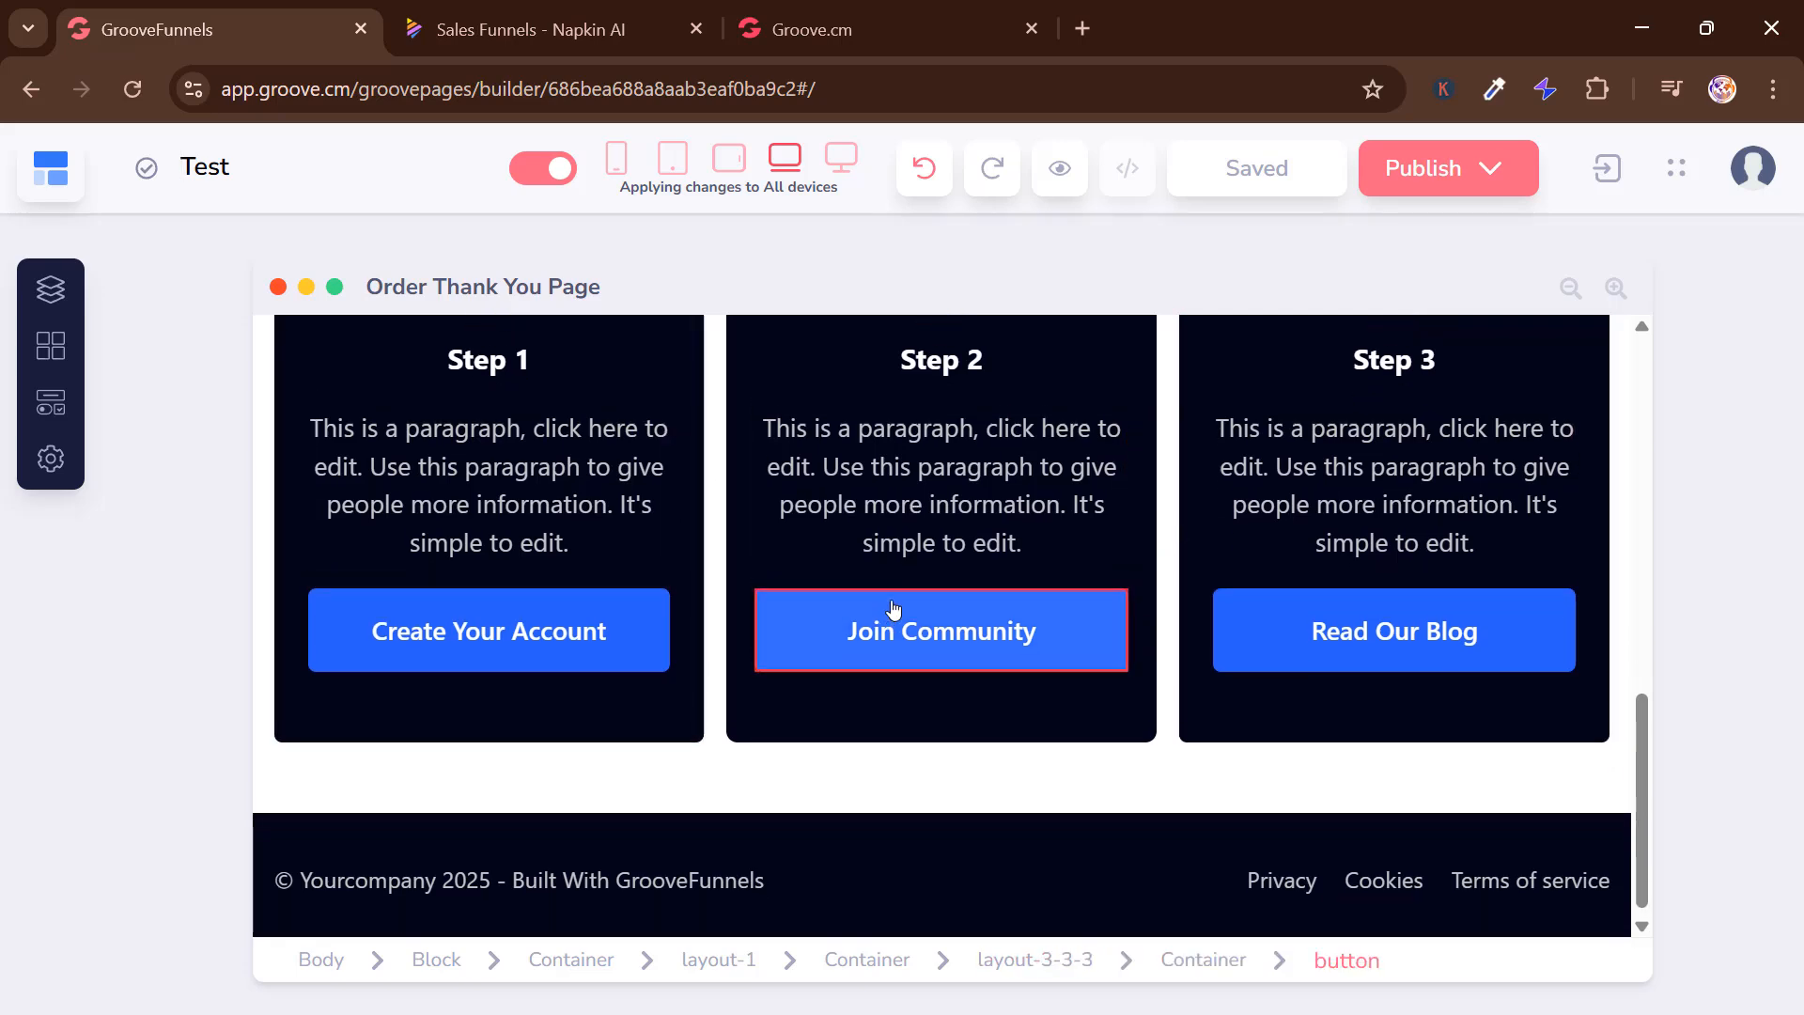
pyautogui.scroll(4, 890, 612)
pyautogui.scroll(5, 891, 608)
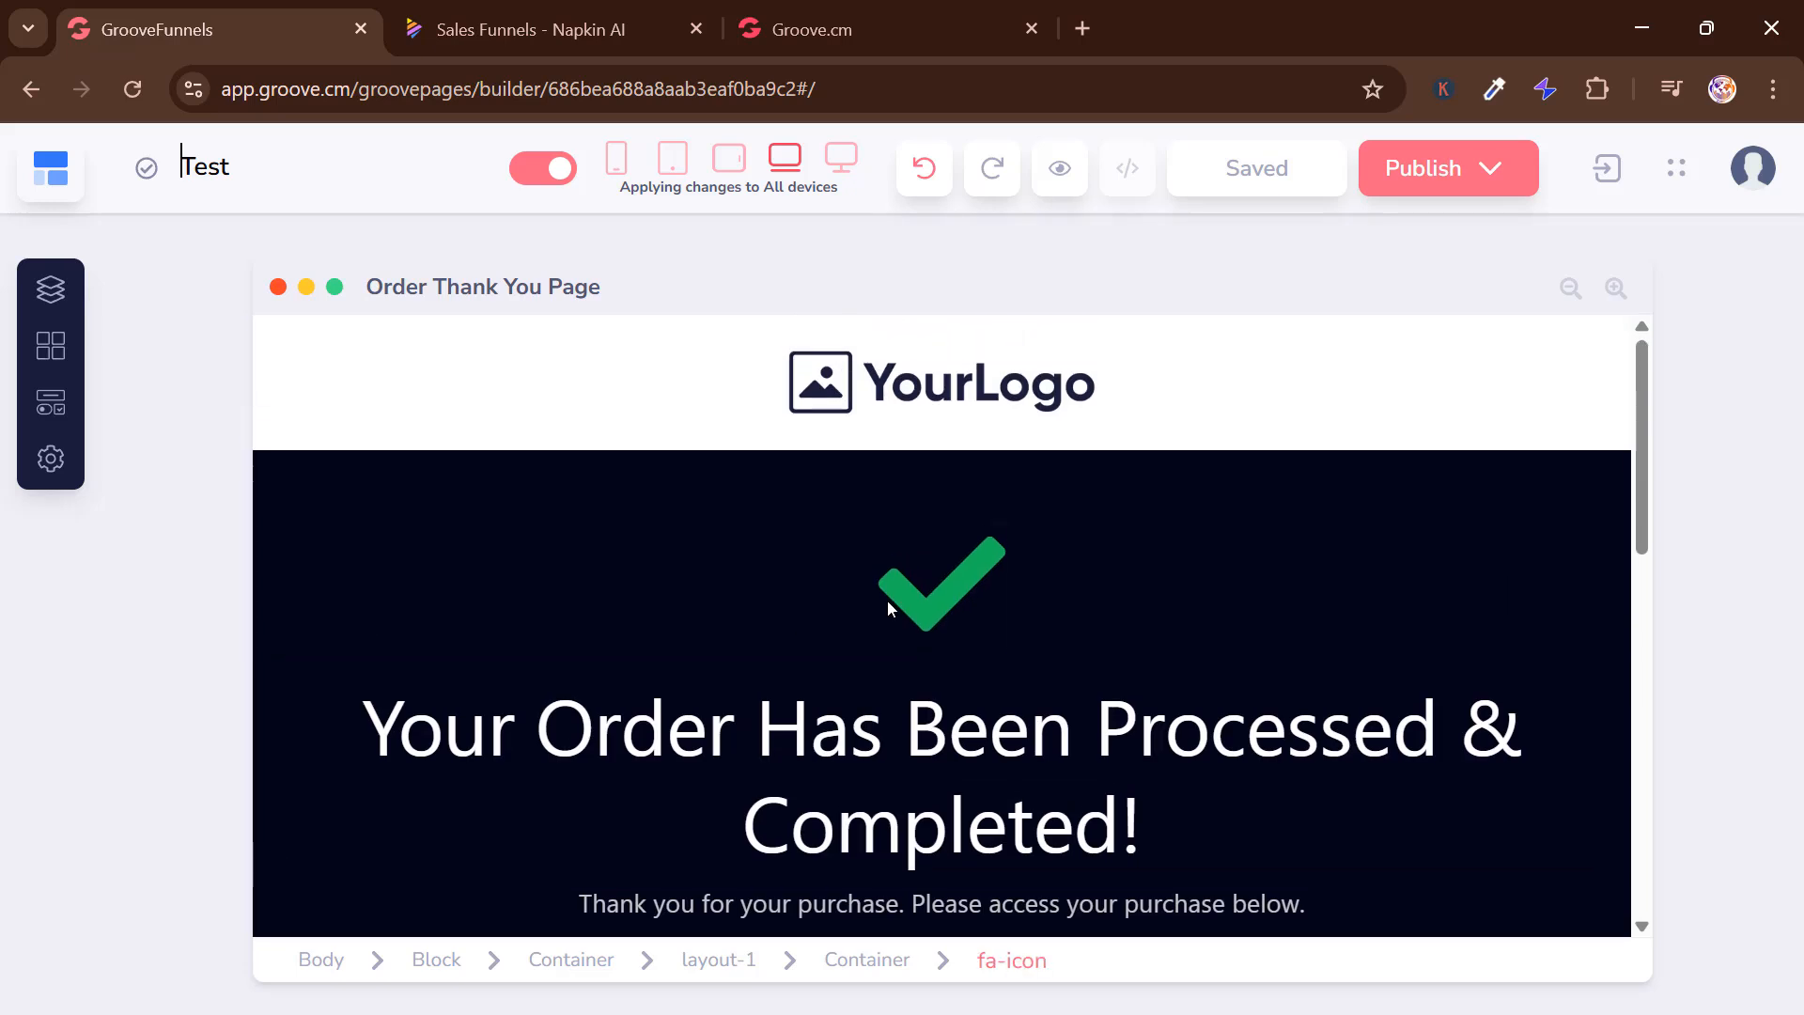
pyautogui.click(669, 534)
pyautogui.click(634, 513)
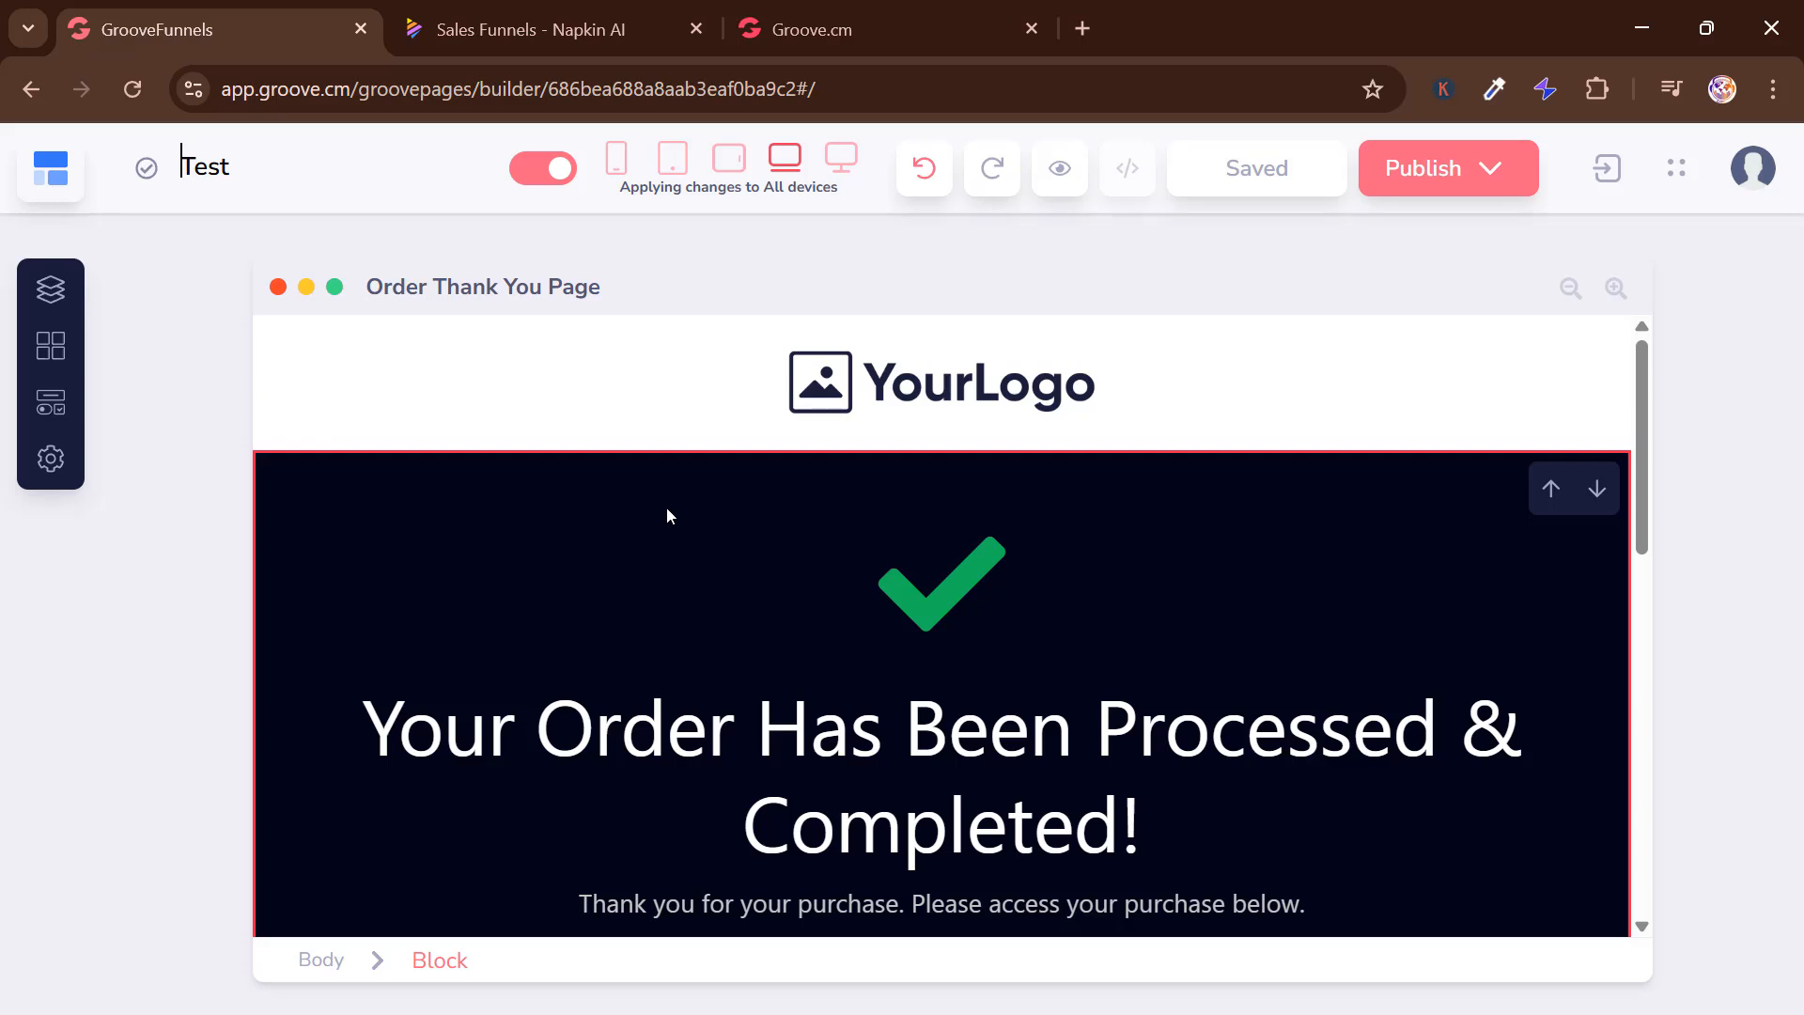
pyautogui.click(654, 530)
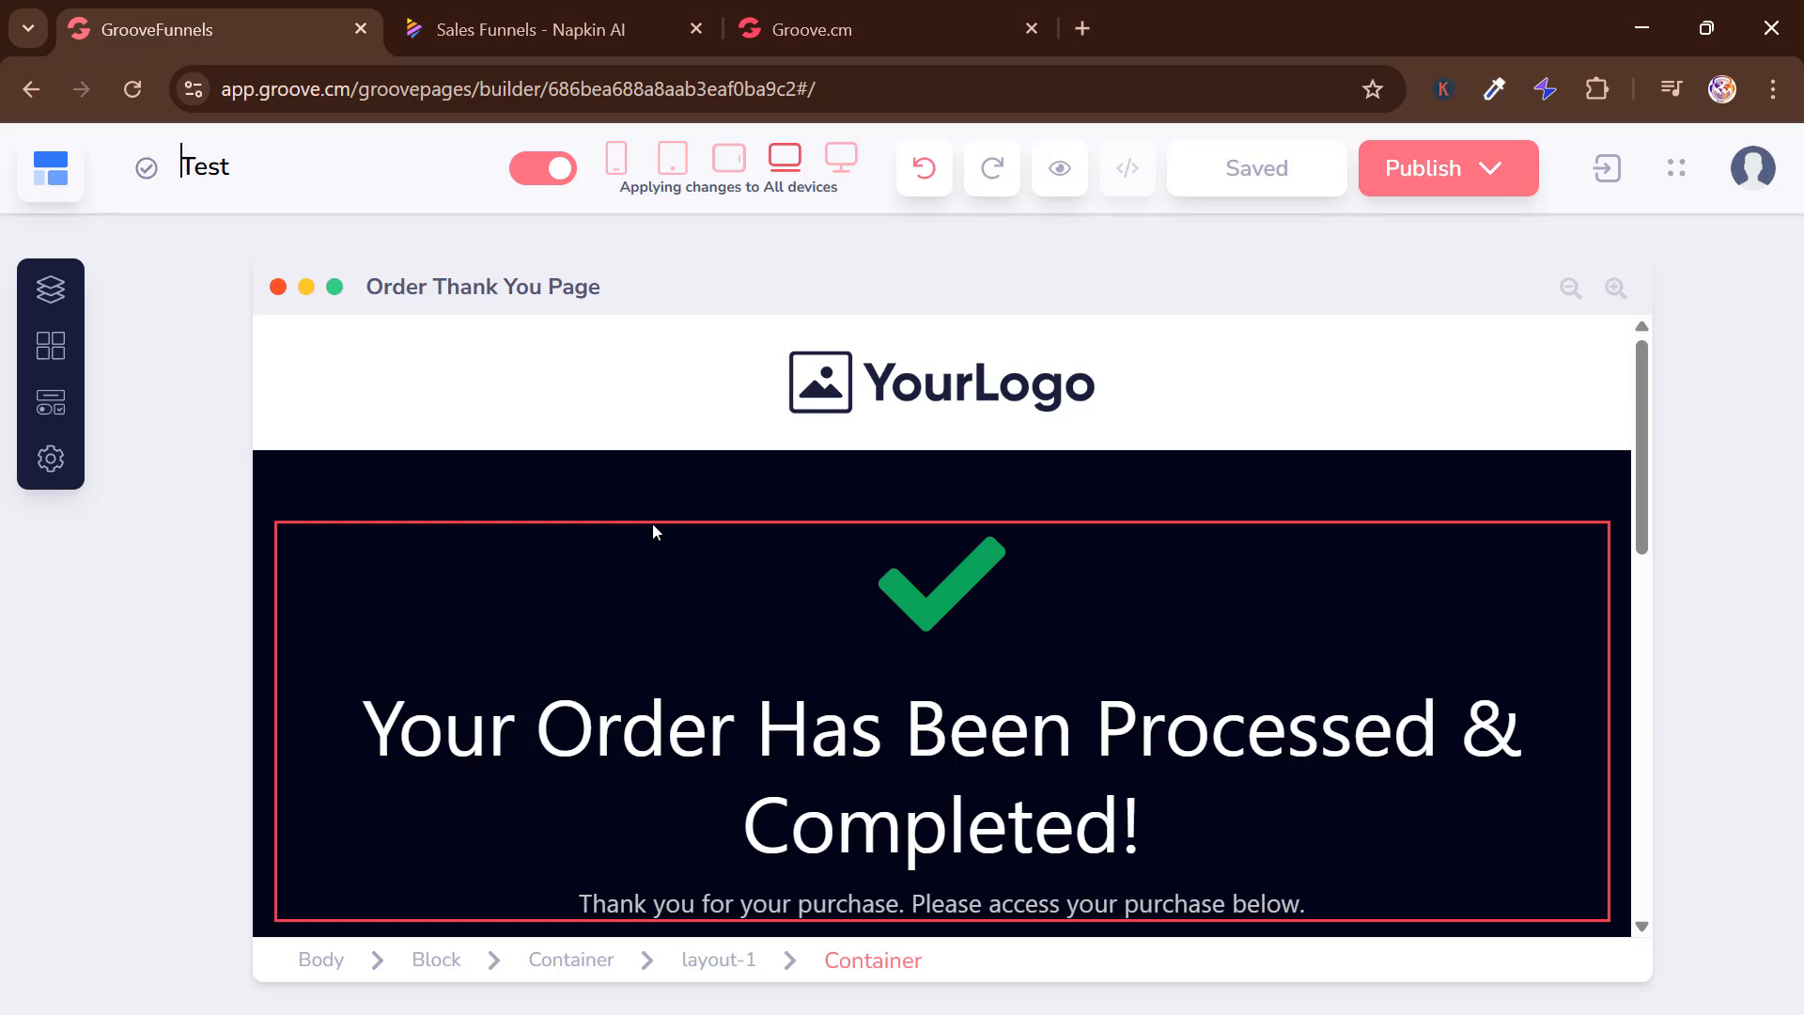
pyautogui.click(50, 169)
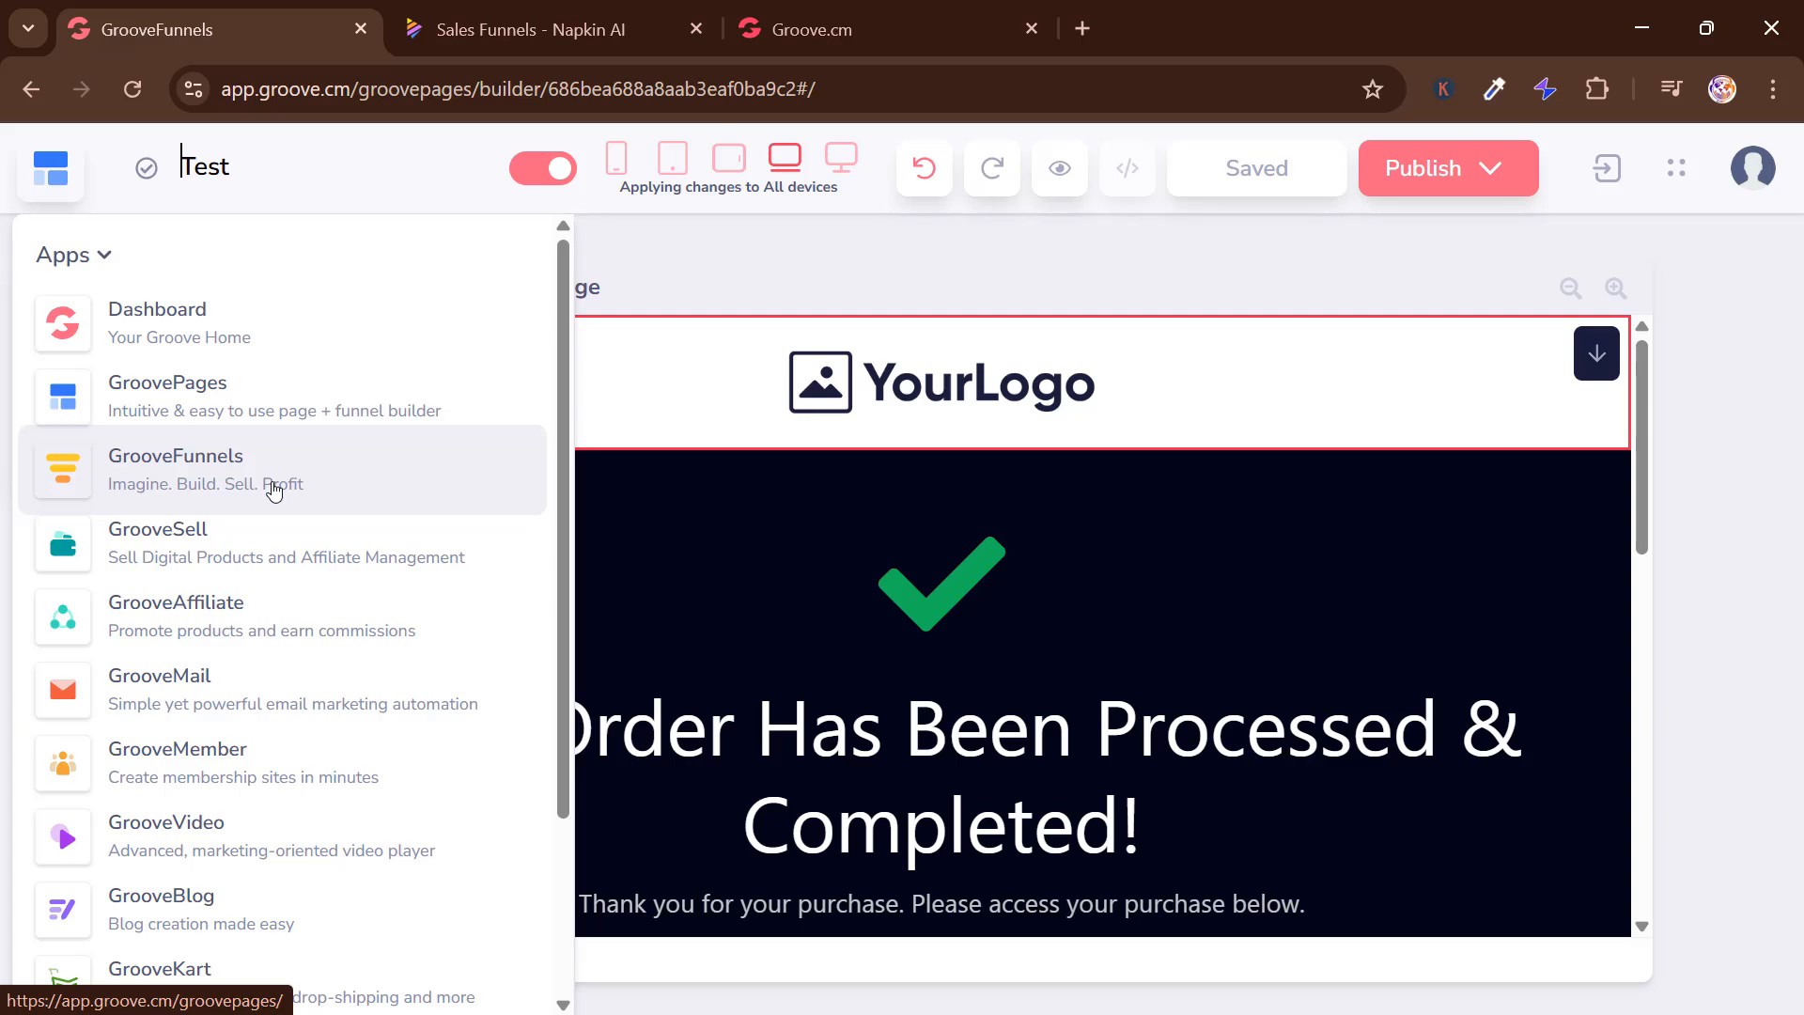
pyautogui.click(651, 540)
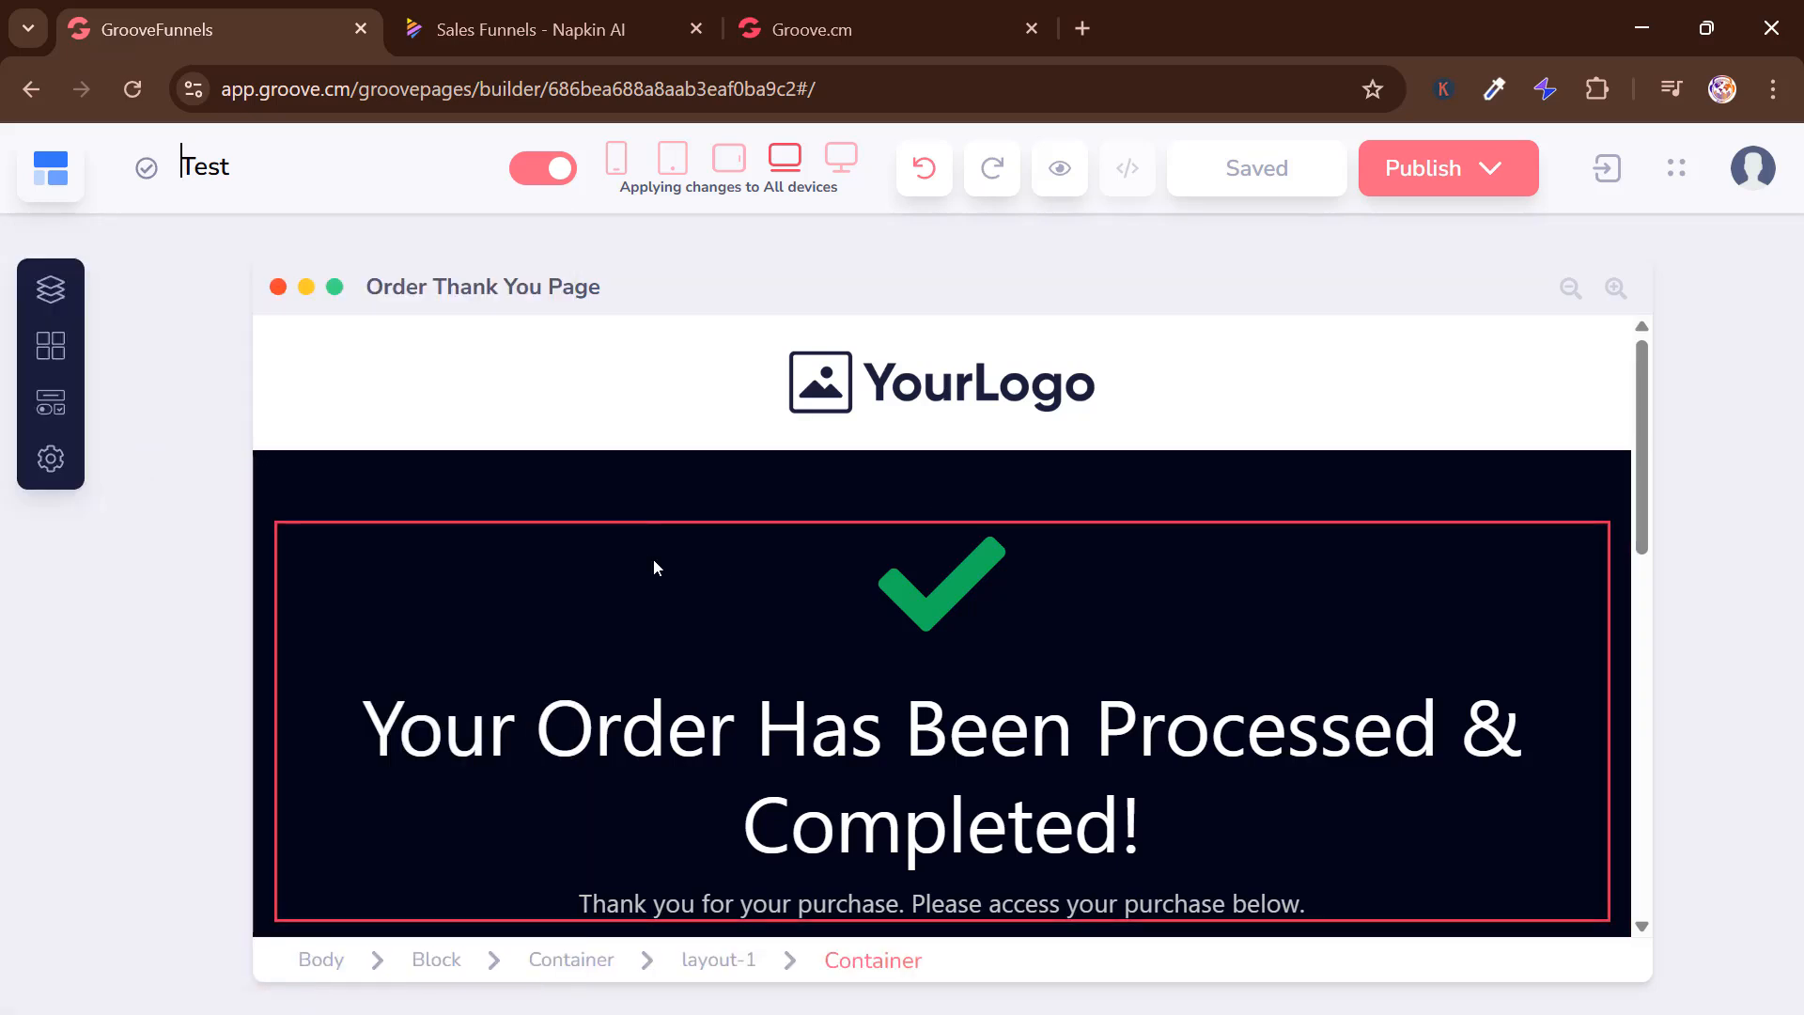
pyautogui.click(381, 510)
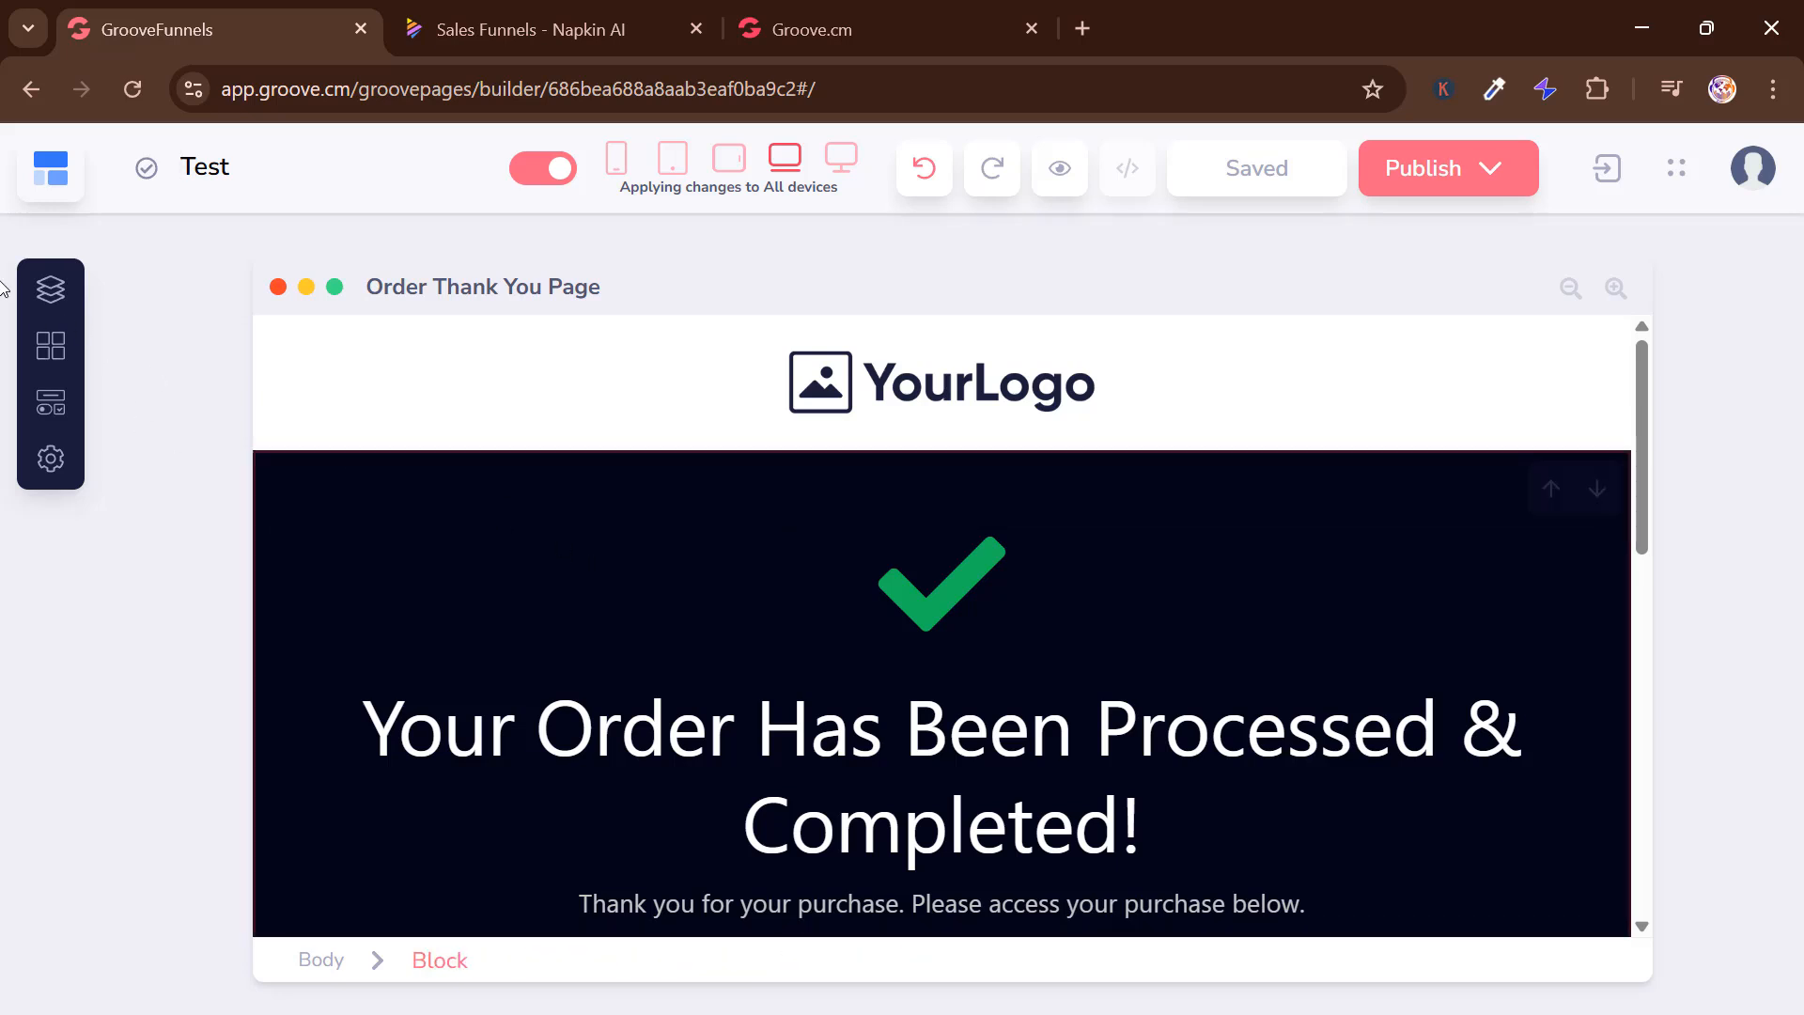
# Reopen the Squeeze Page in the editor and select its main headline text
pyautogui.click(51, 291)
pyautogui.click(442, 451)
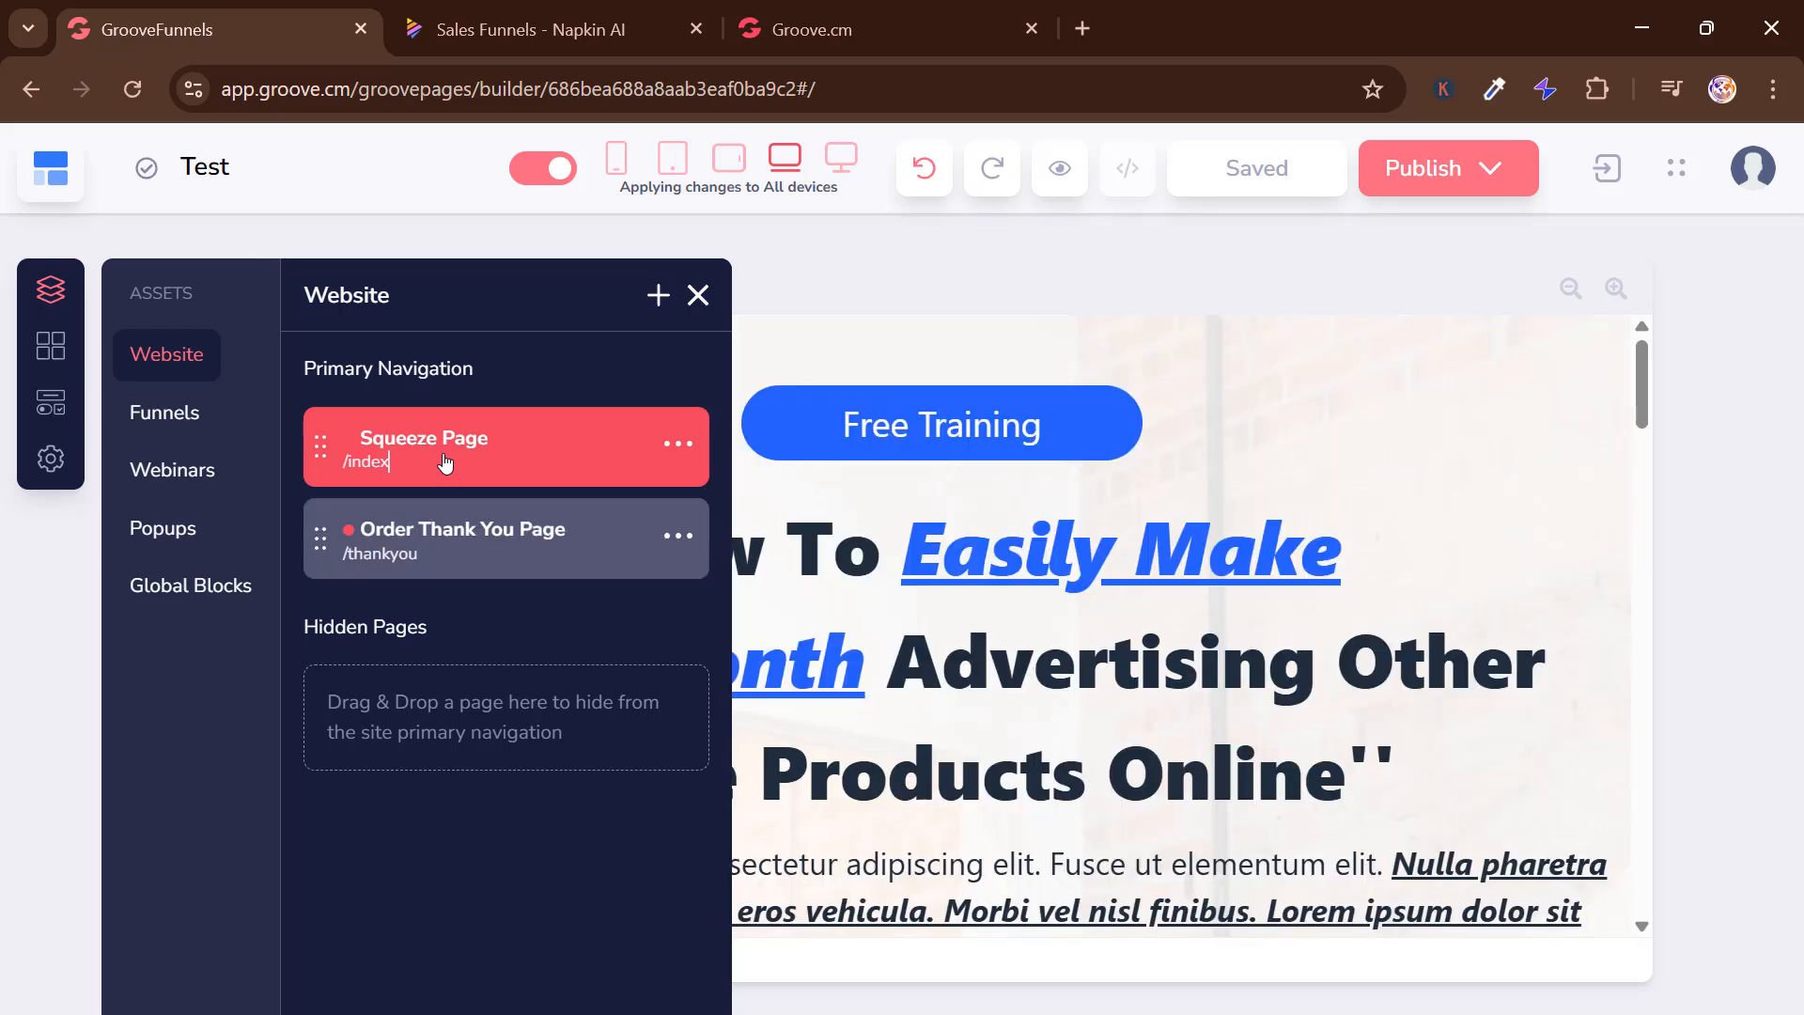
pyautogui.click(1062, 606)
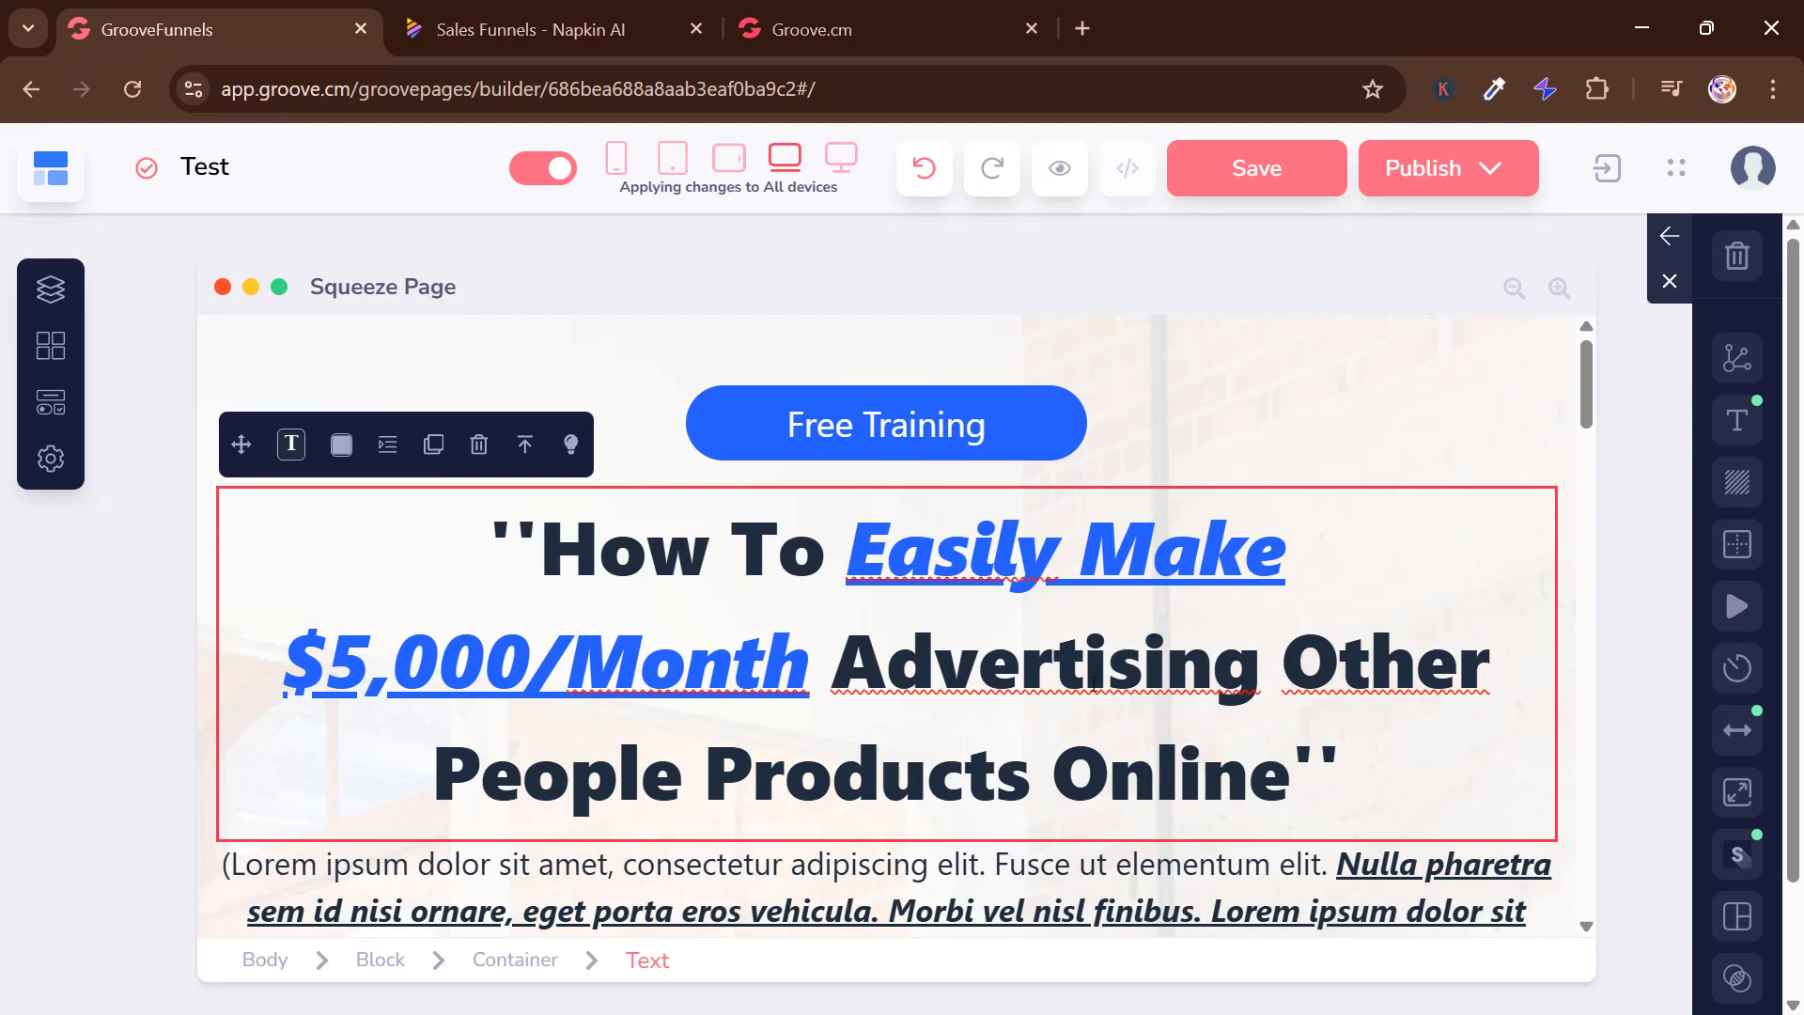
# Delete the dark About block with the laptop photo below the Squeeze Page's opt-in section
pyautogui.scroll(-5, 1413, 678)
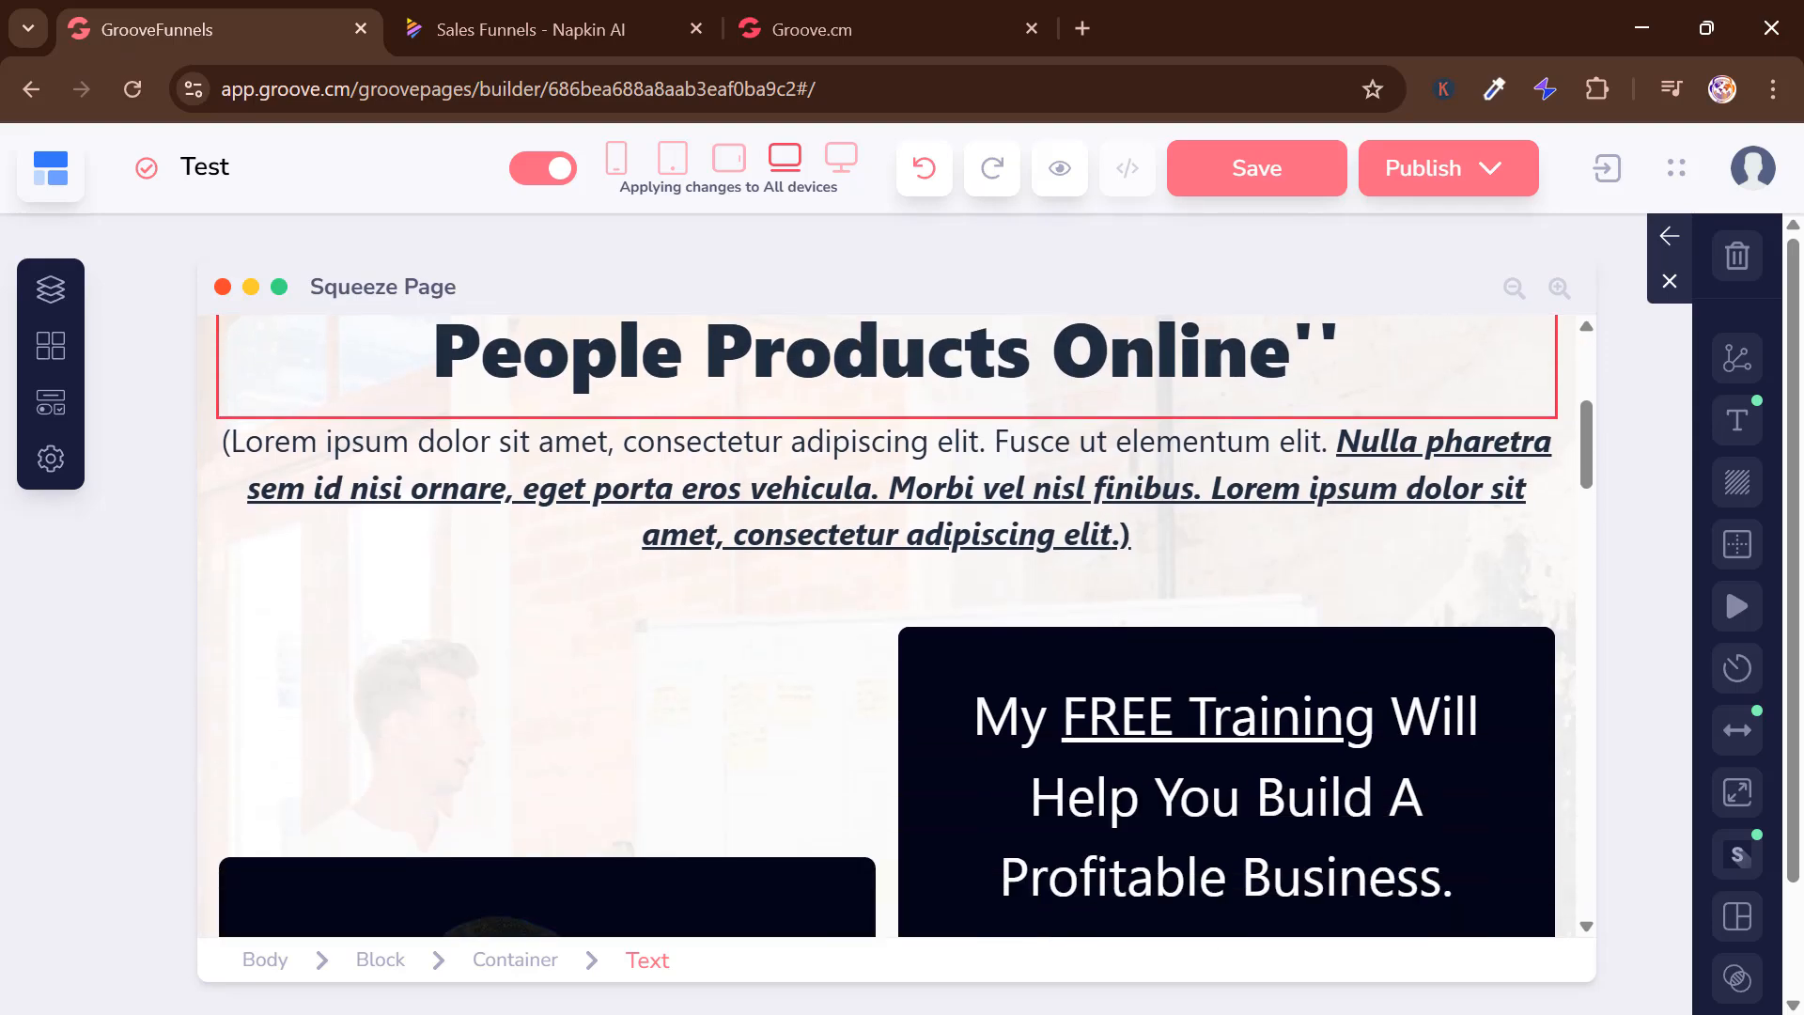
pyautogui.scroll(3, 1109, 660)
pyautogui.scroll(-5, 1128, 639)
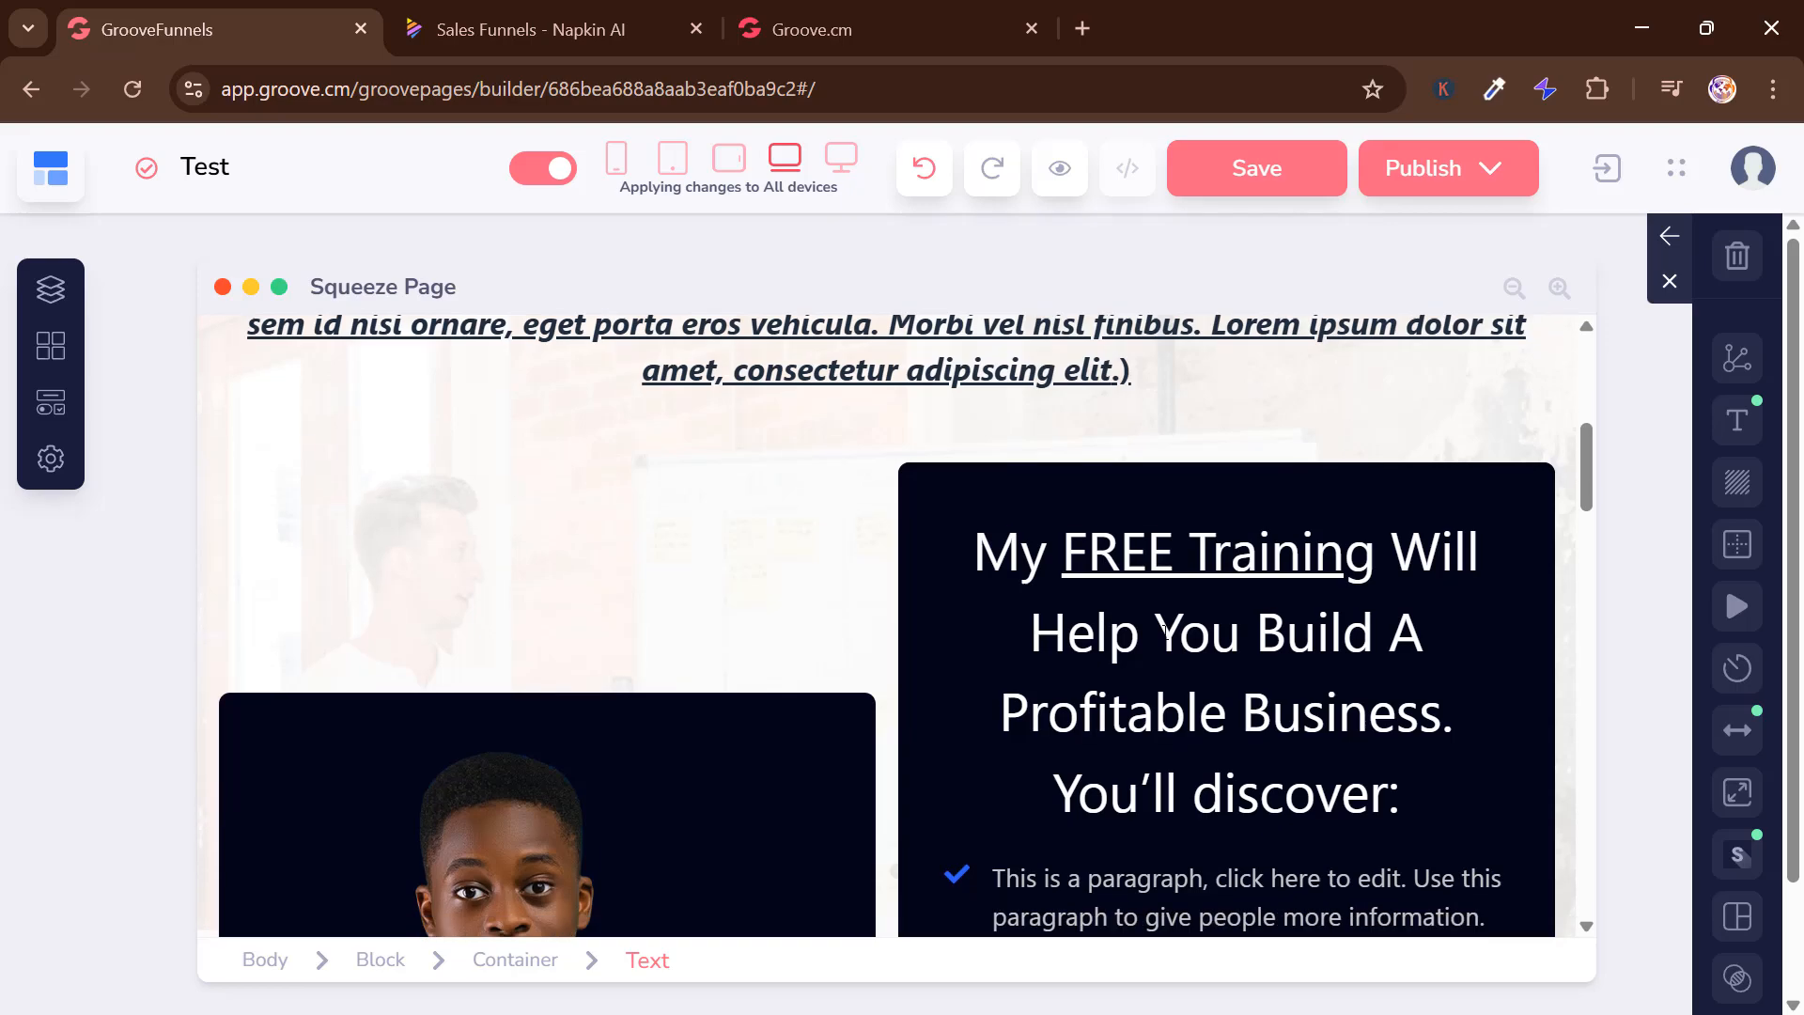
pyautogui.scroll(-10, 1161, 621)
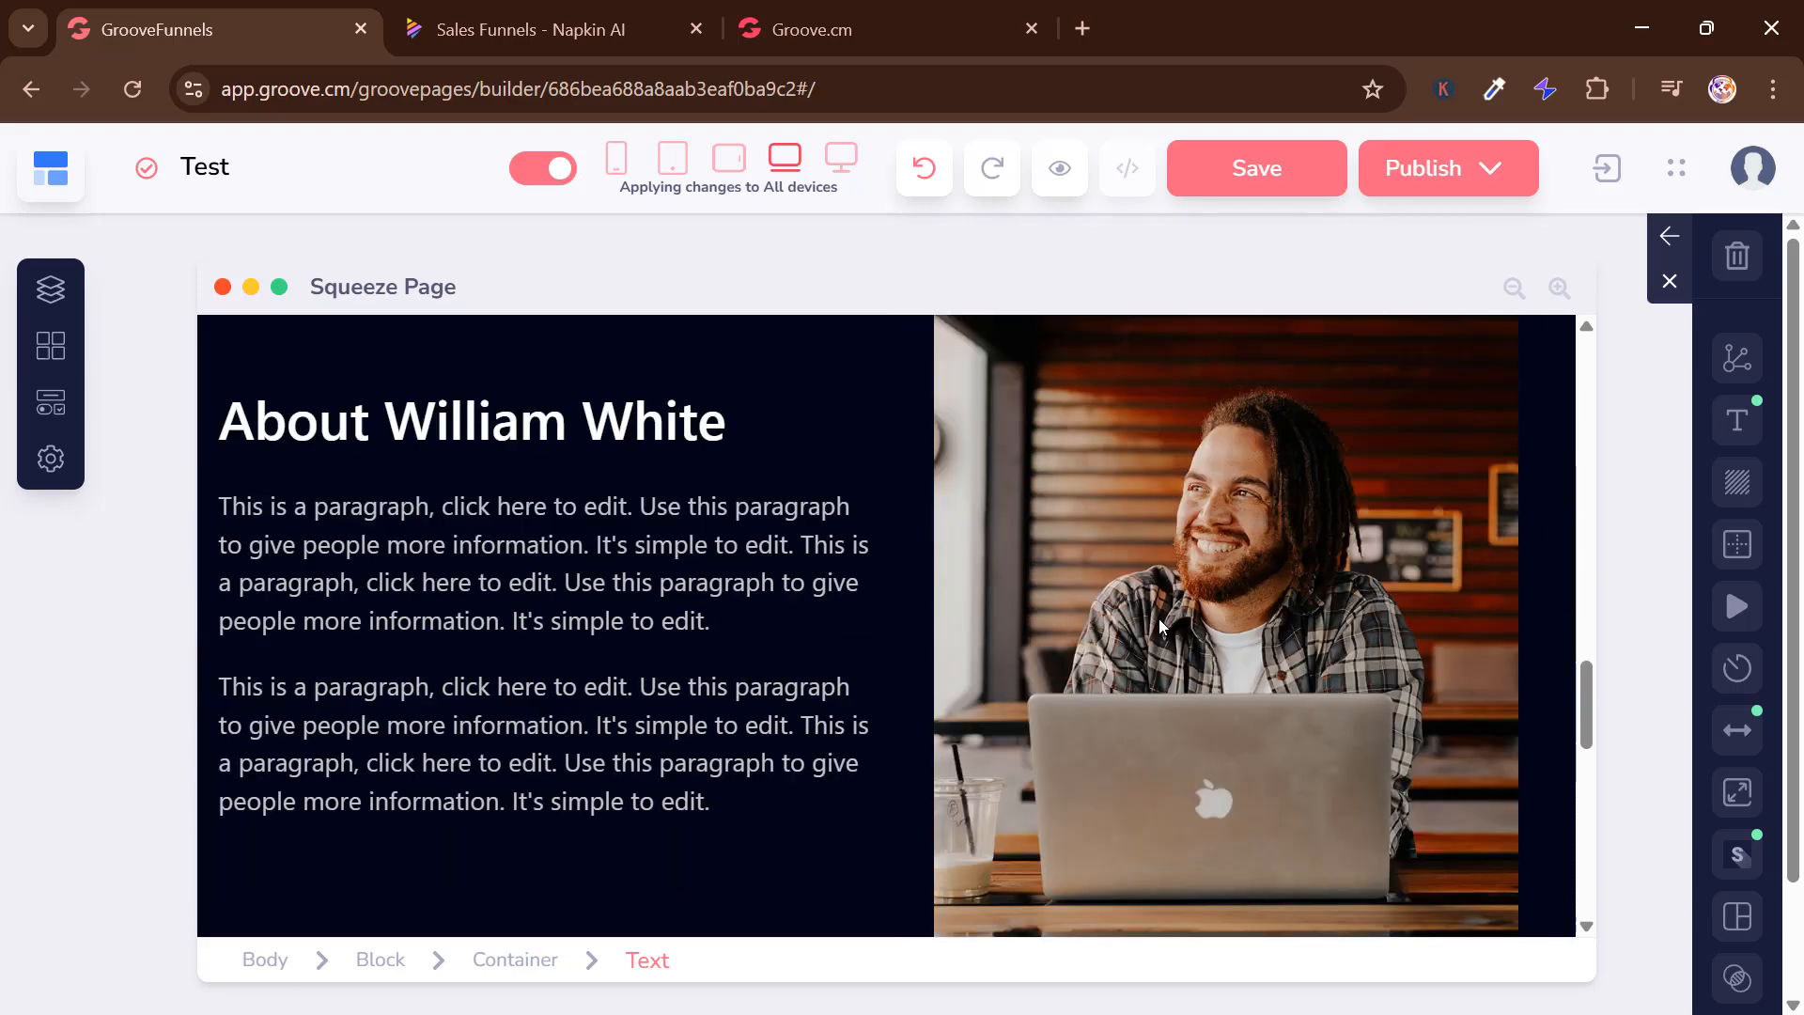
pyautogui.scroll(5, 1158, 612)
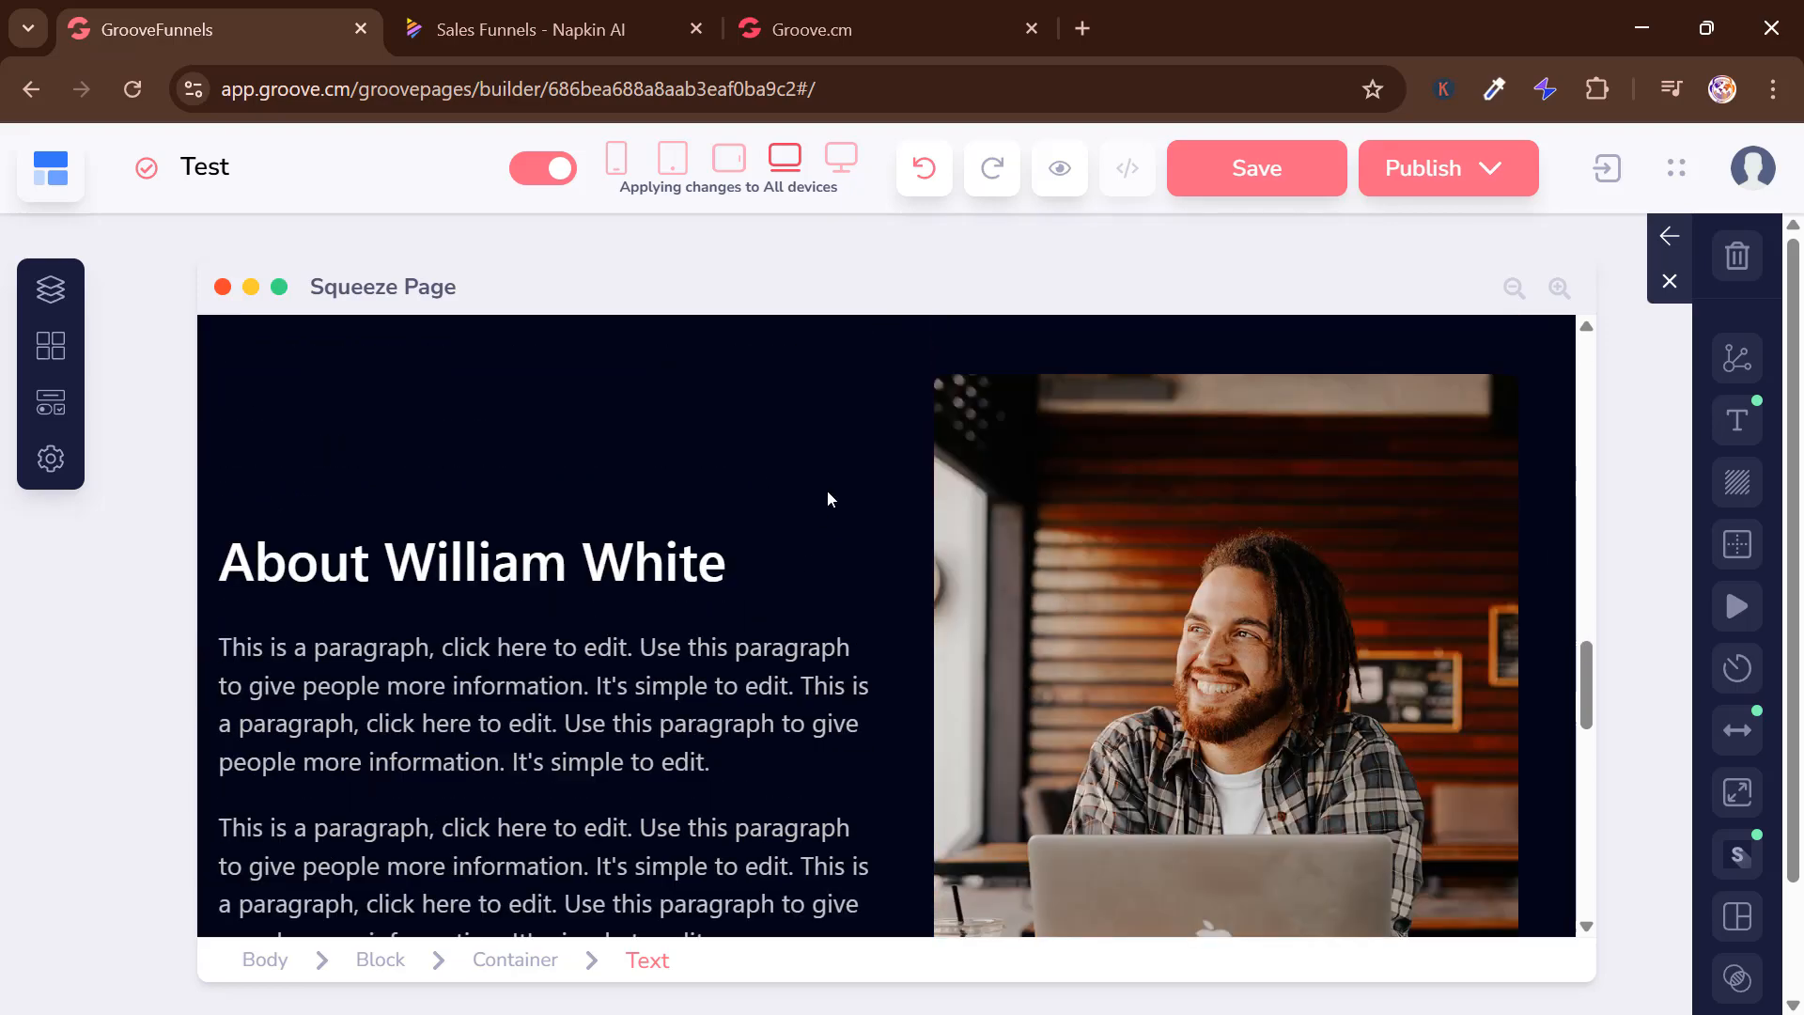
pyautogui.click(810, 448)
pyautogui.scroll(3, 827, 527)
pyautogui.click(859, 628)
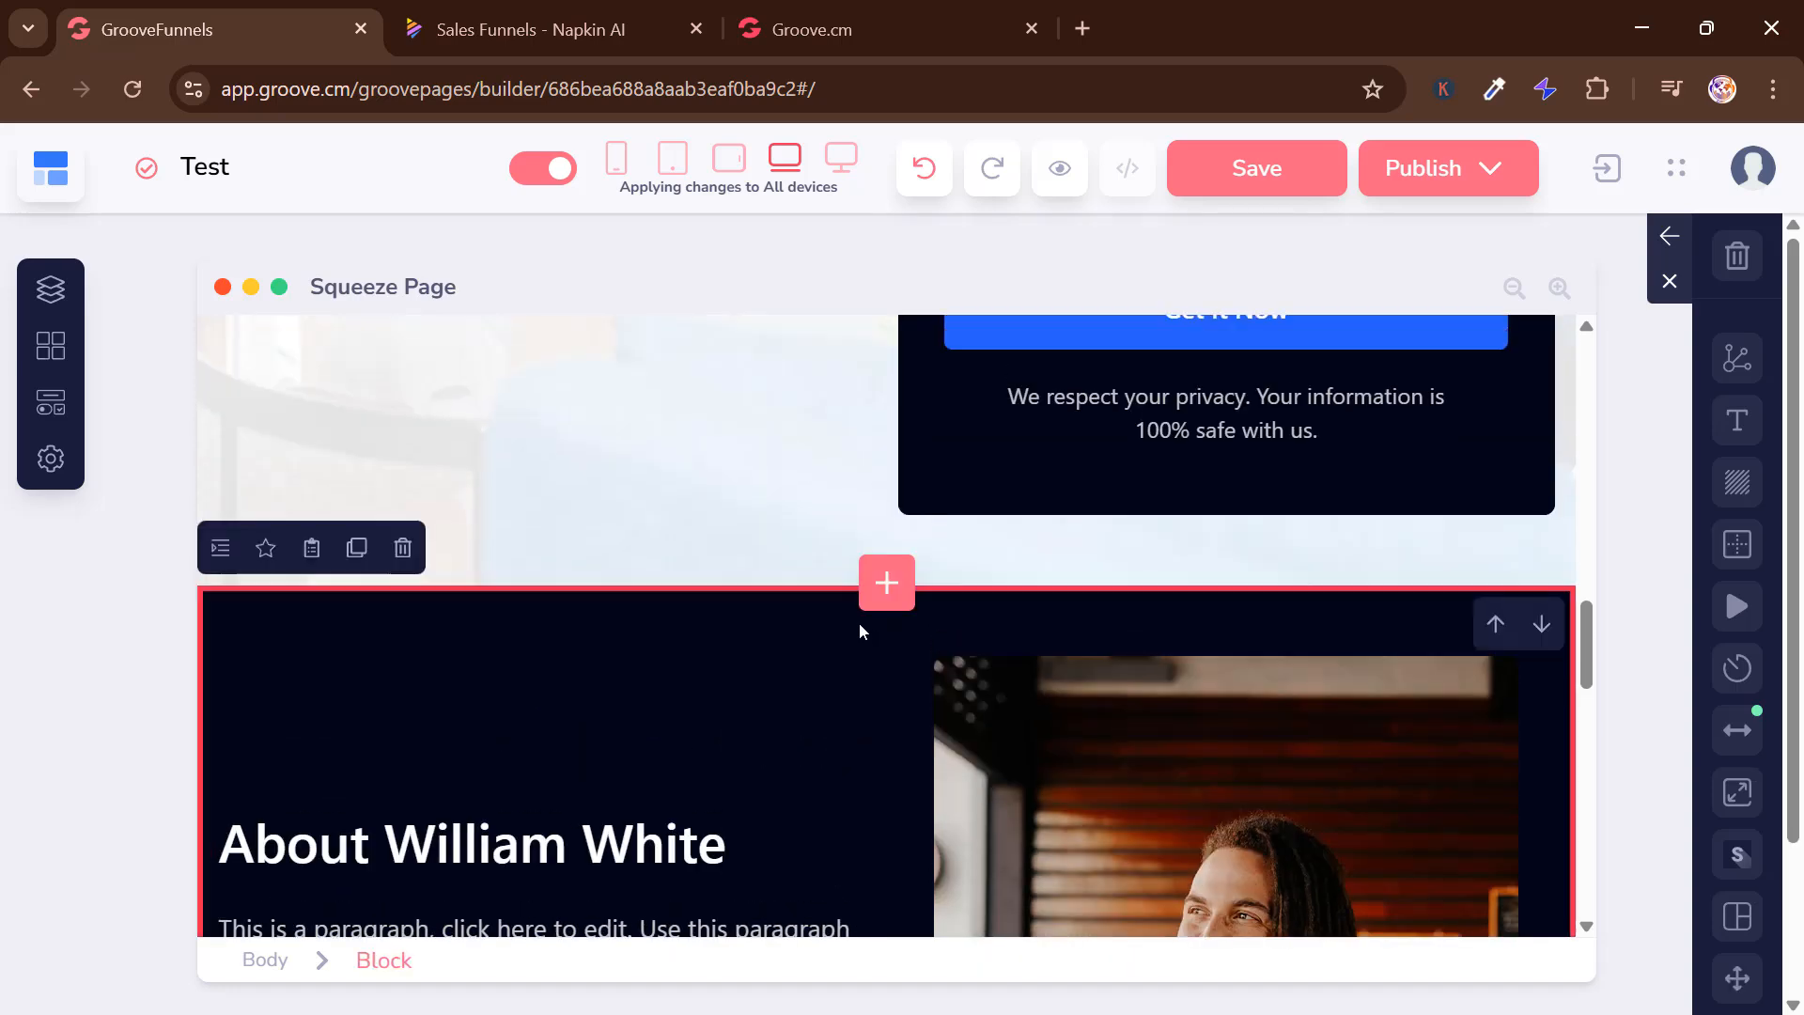
pyautogui.click(403, 548)
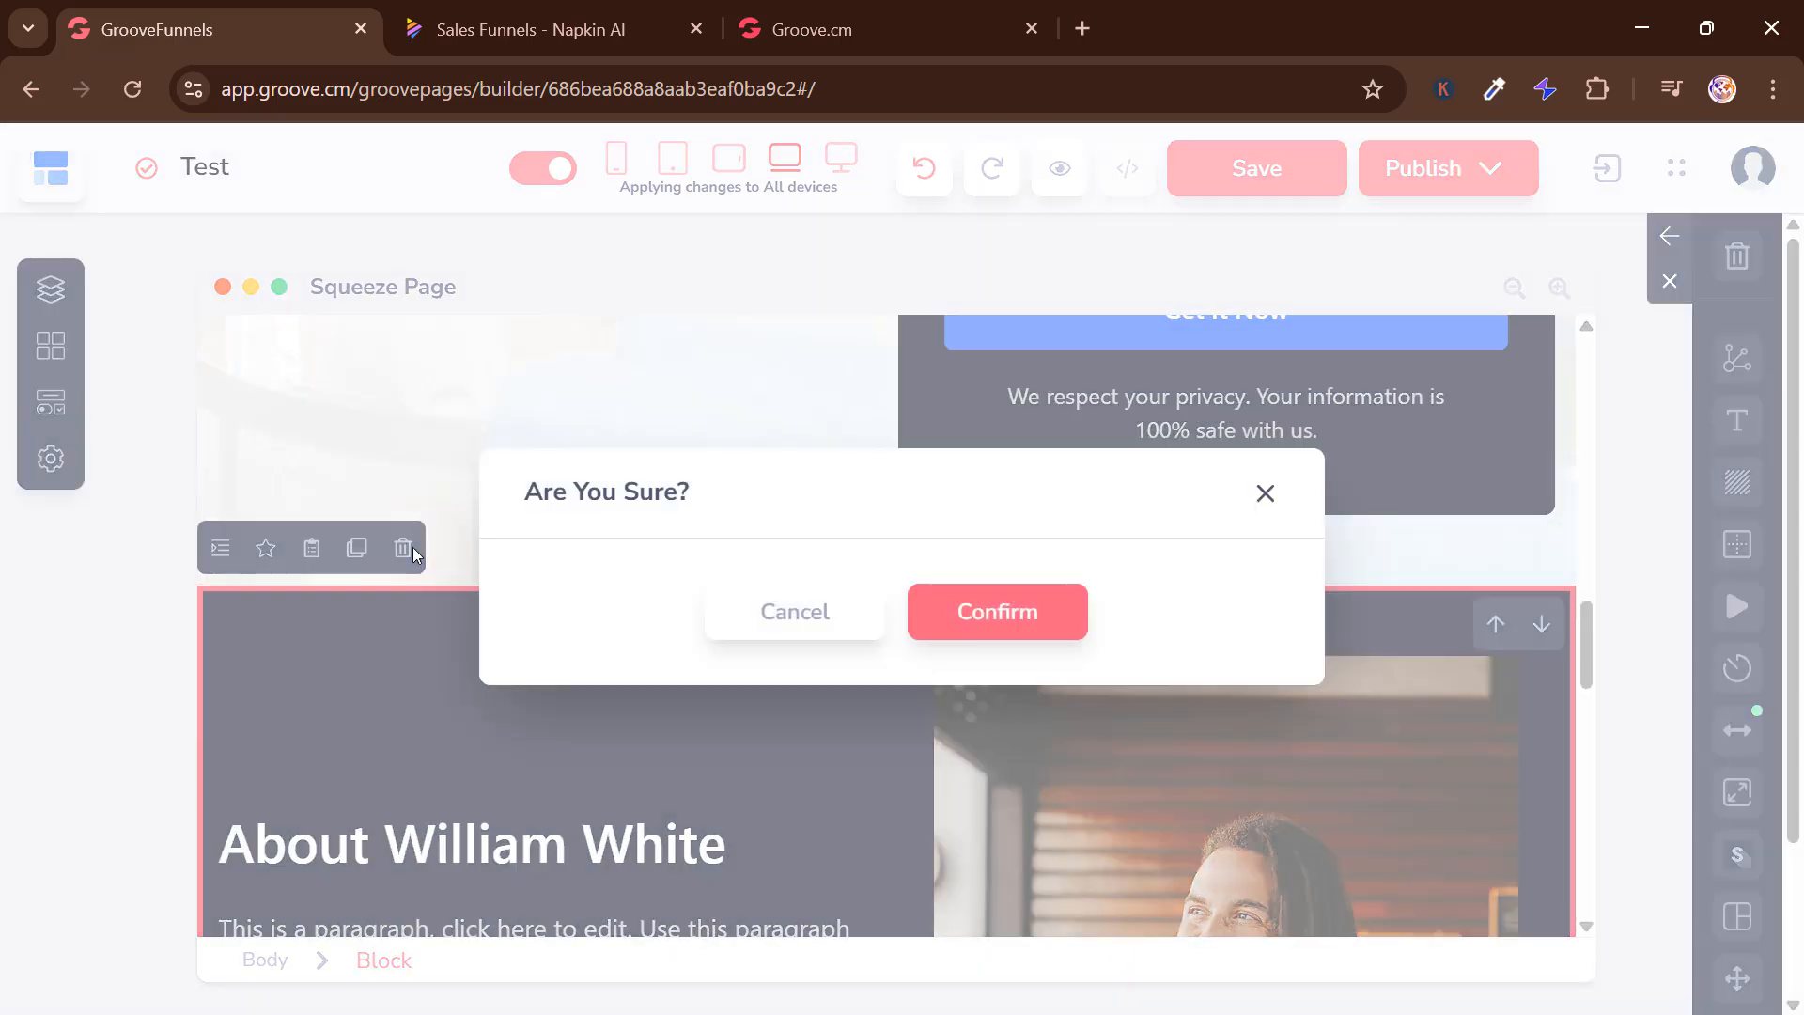
pyautogui.click(977, 626)
# Delete the dark footer block with the copyright line and policy links at the end of the Squeeze Page
pyautogui.scroll(-5, 977, 627)
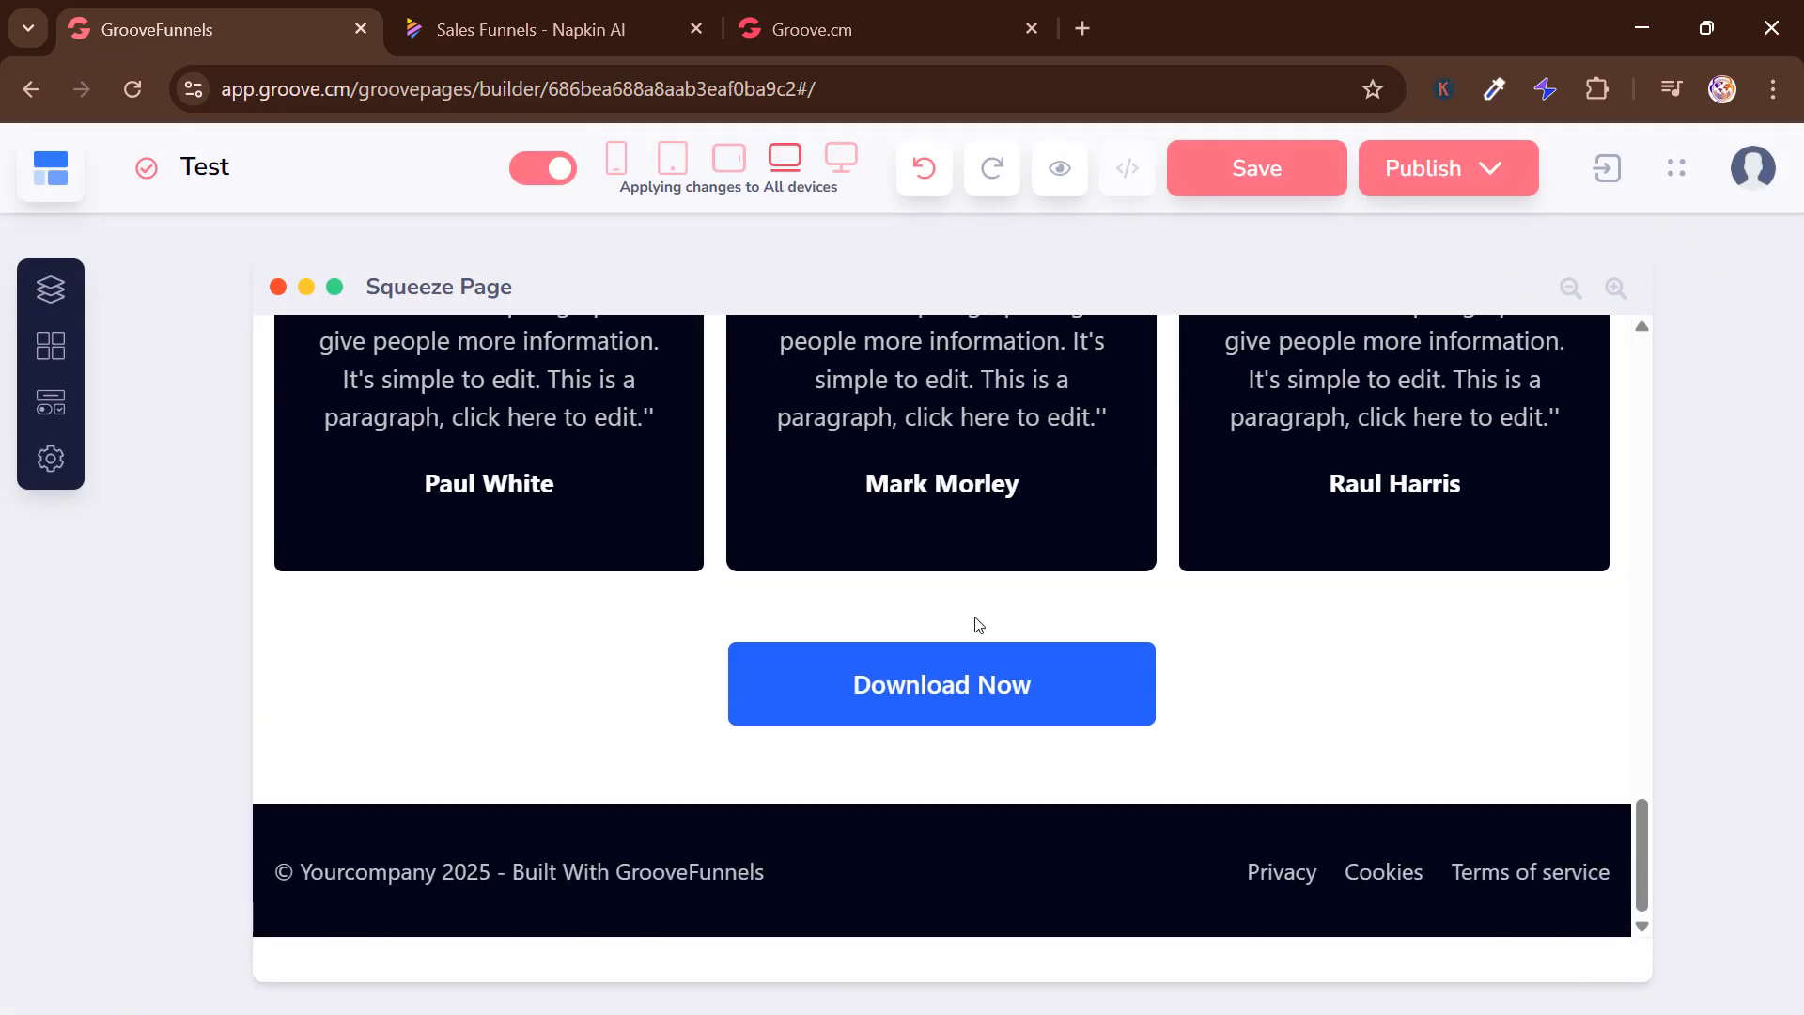
pyautogui.click(932, 832)
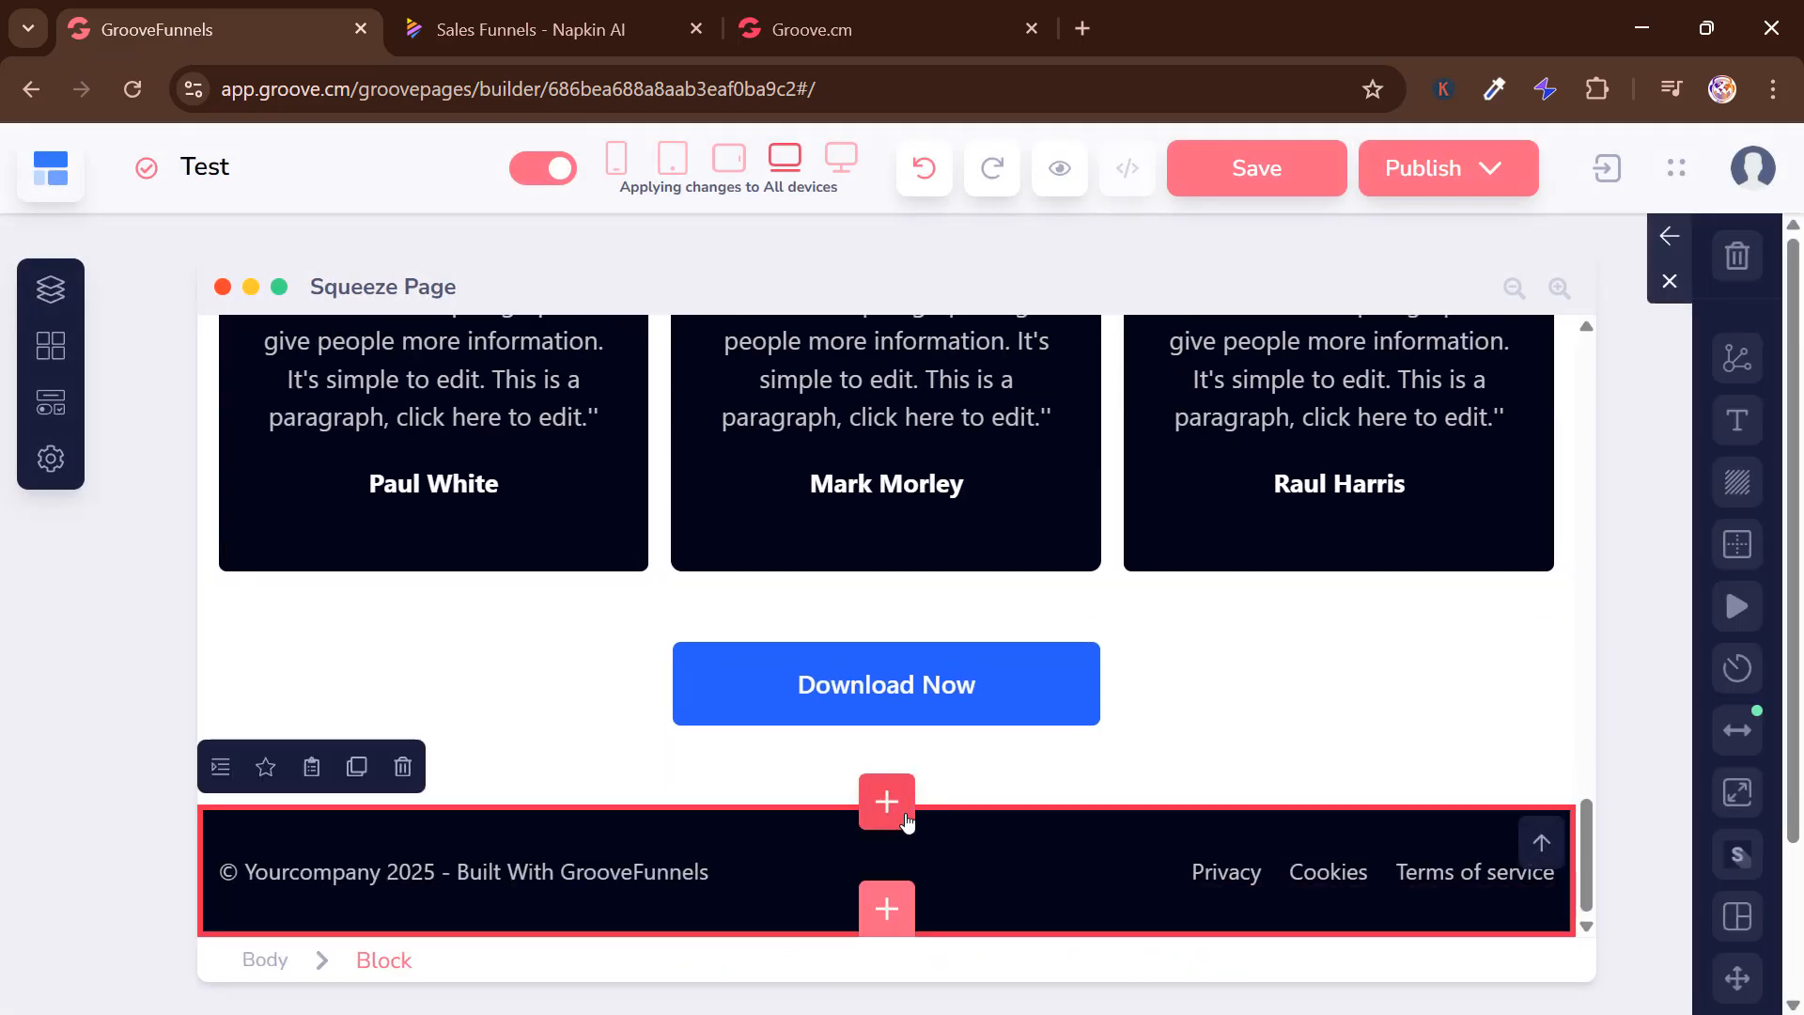
pyautogui.click(402, 769)
pyautogui.click(1022, 611)
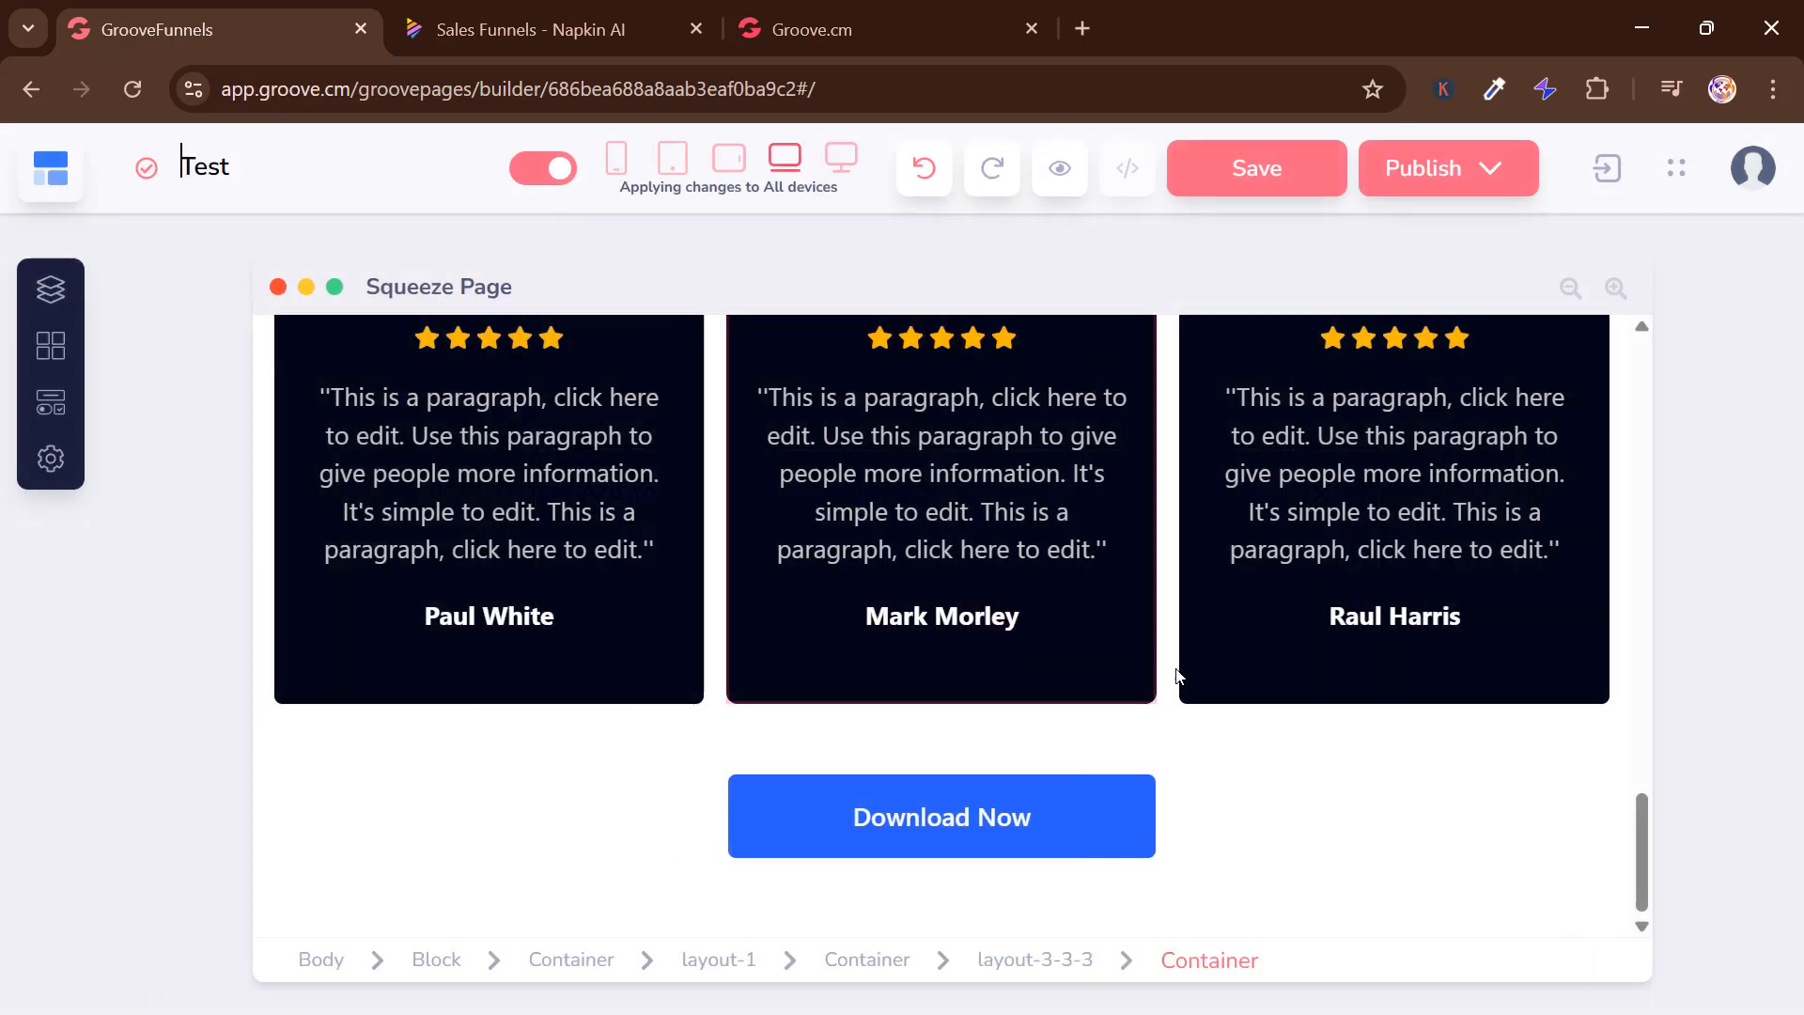
# Review the remaining Squeeze Page sections, and select the main headline to examine its available styling options
pyautogui.scroll(10, 1177, 675)
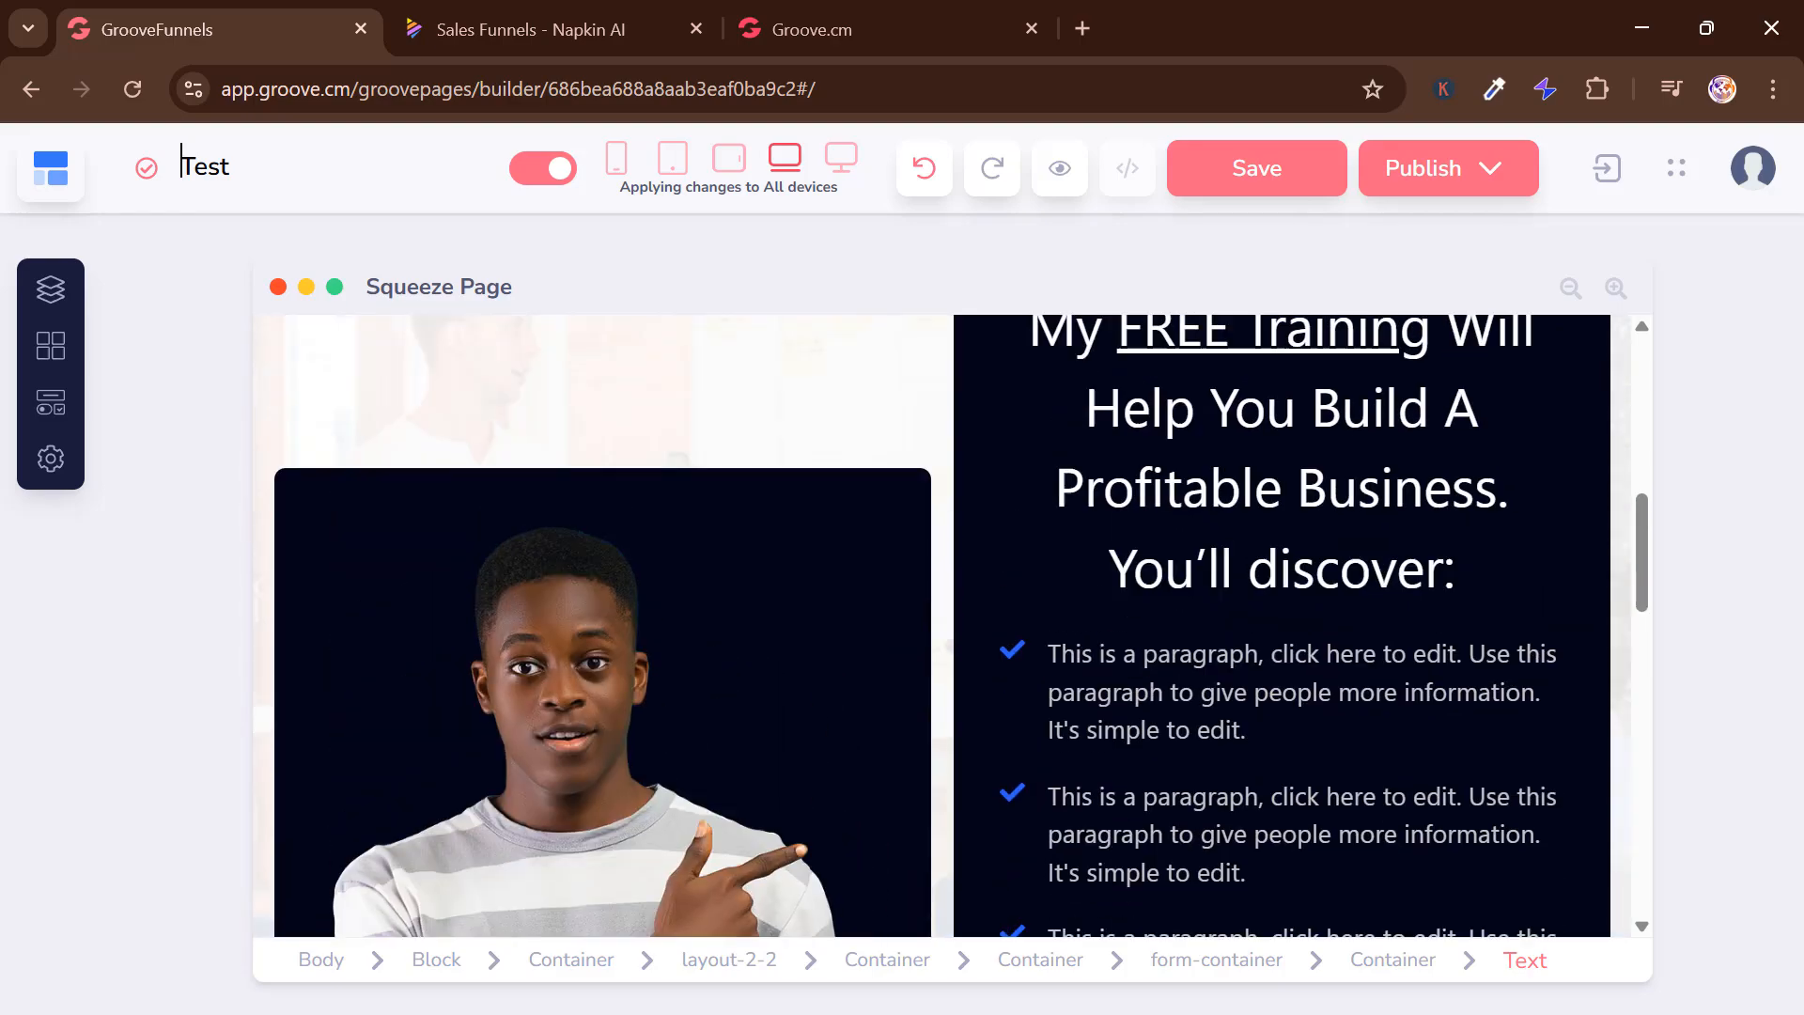
pyautogui.scroll(5, 1189, 678)
pyautogui.scroll(-6, 1188, 673)
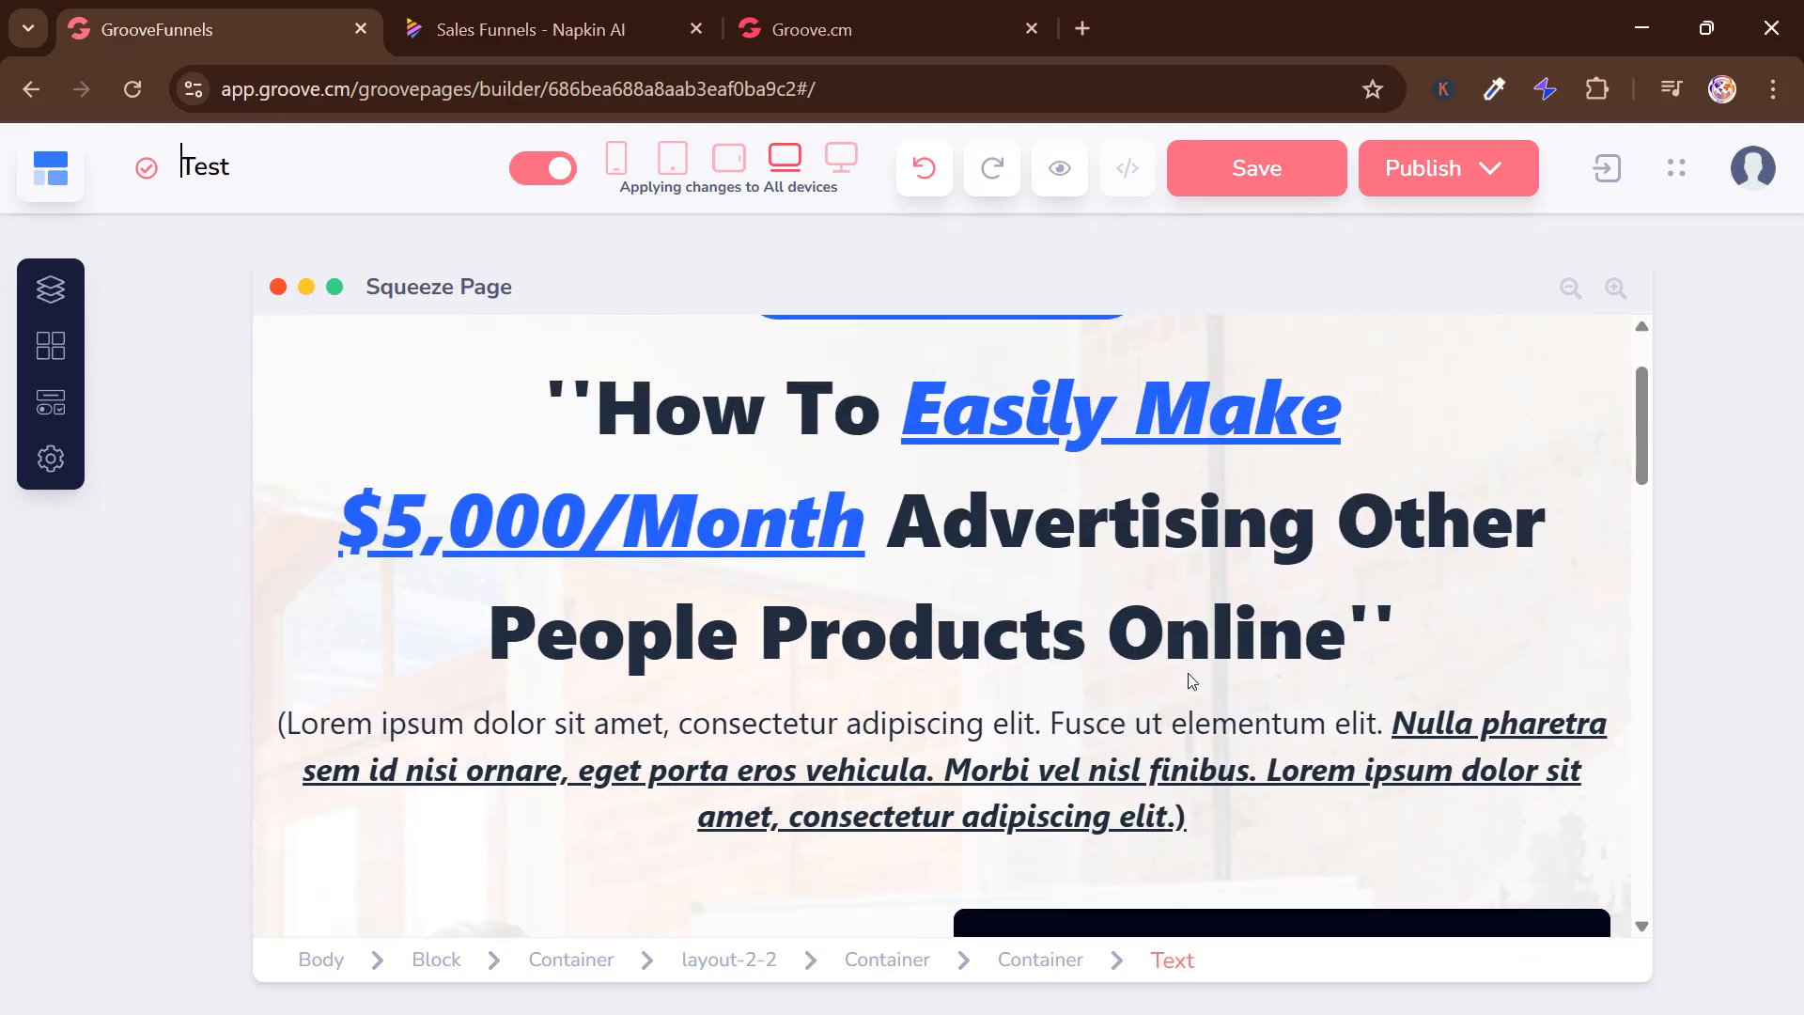
pyautogui.scroll(-8, 1189, 667)
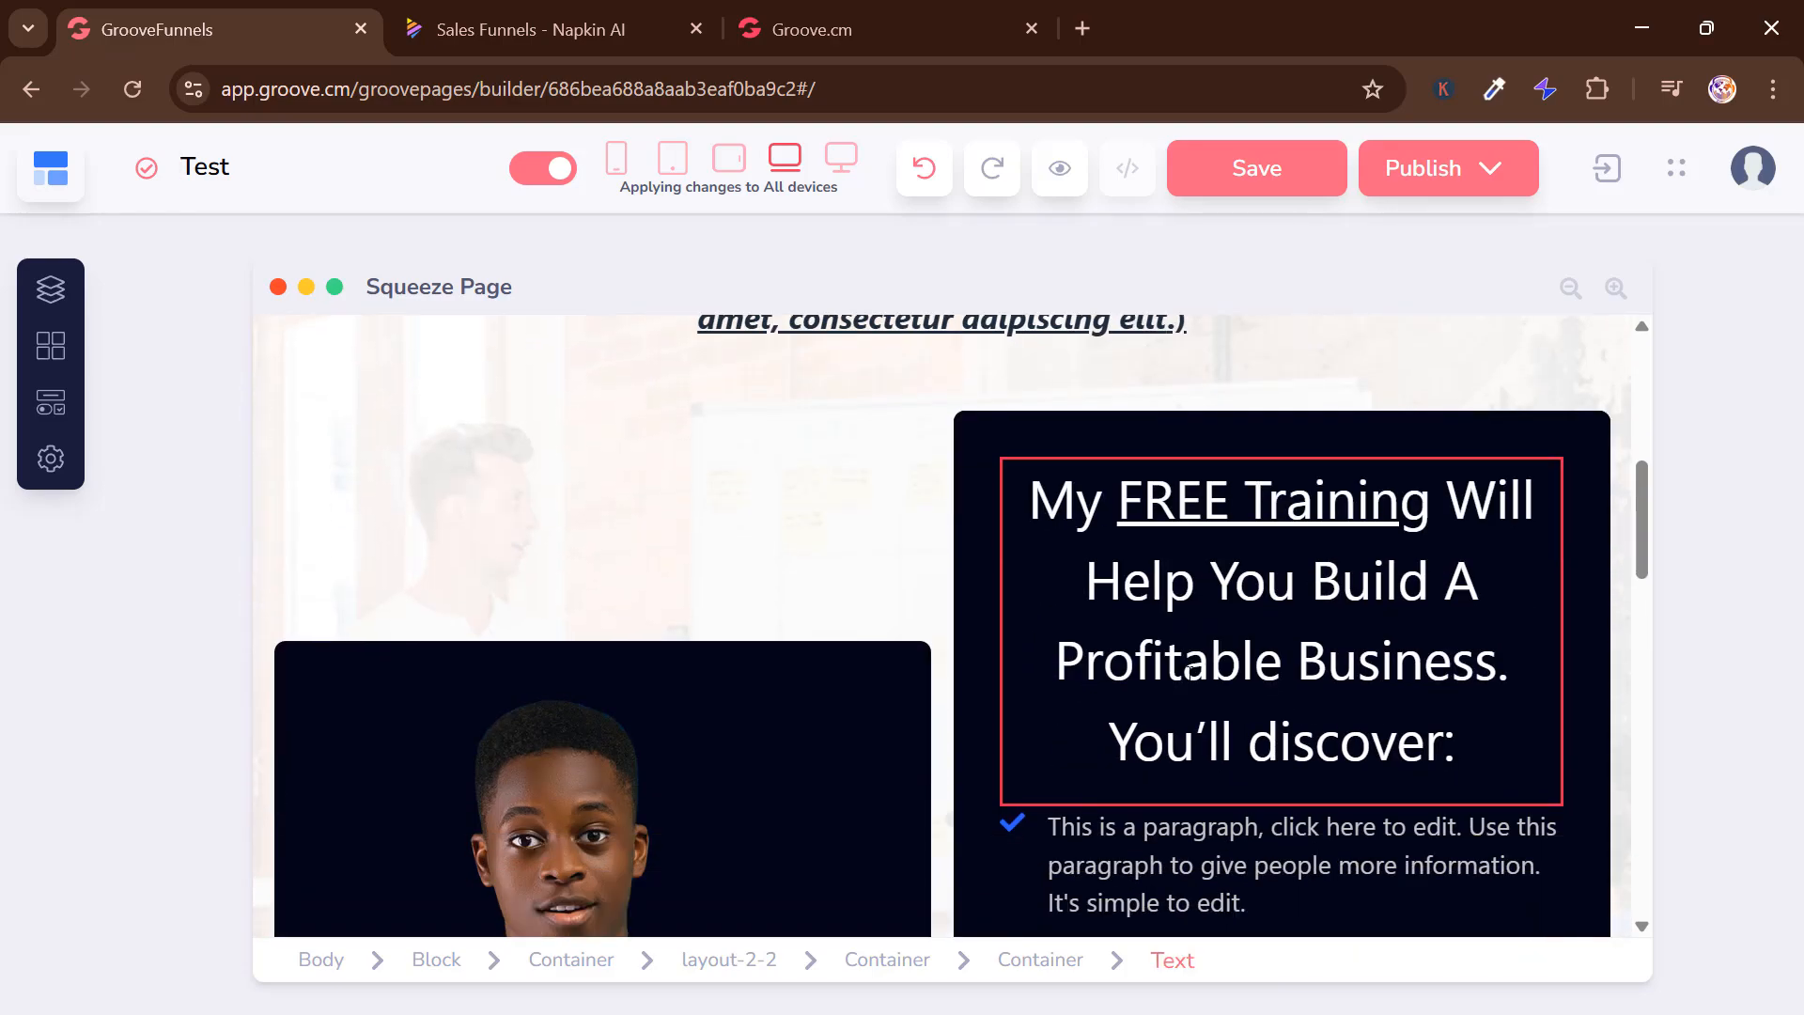
pyautogui.scroll(10, 1180, 685)
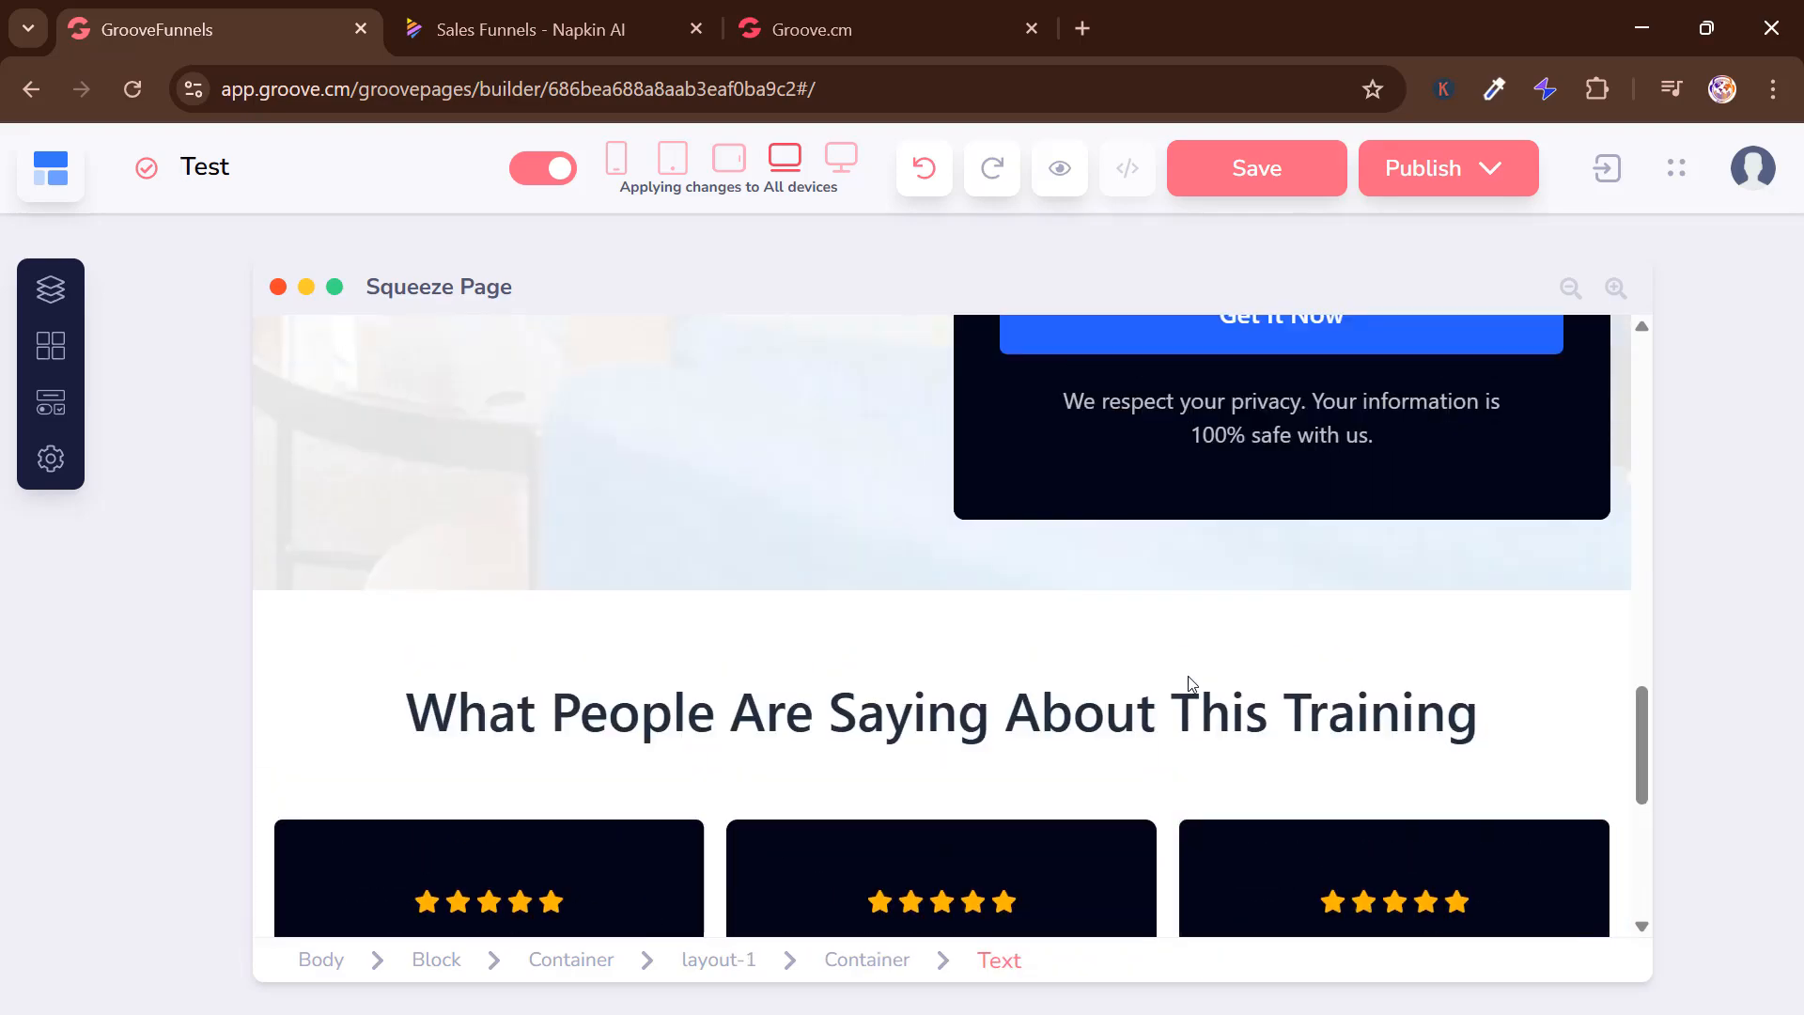
pyautogui.scroll(1, 876, 653)
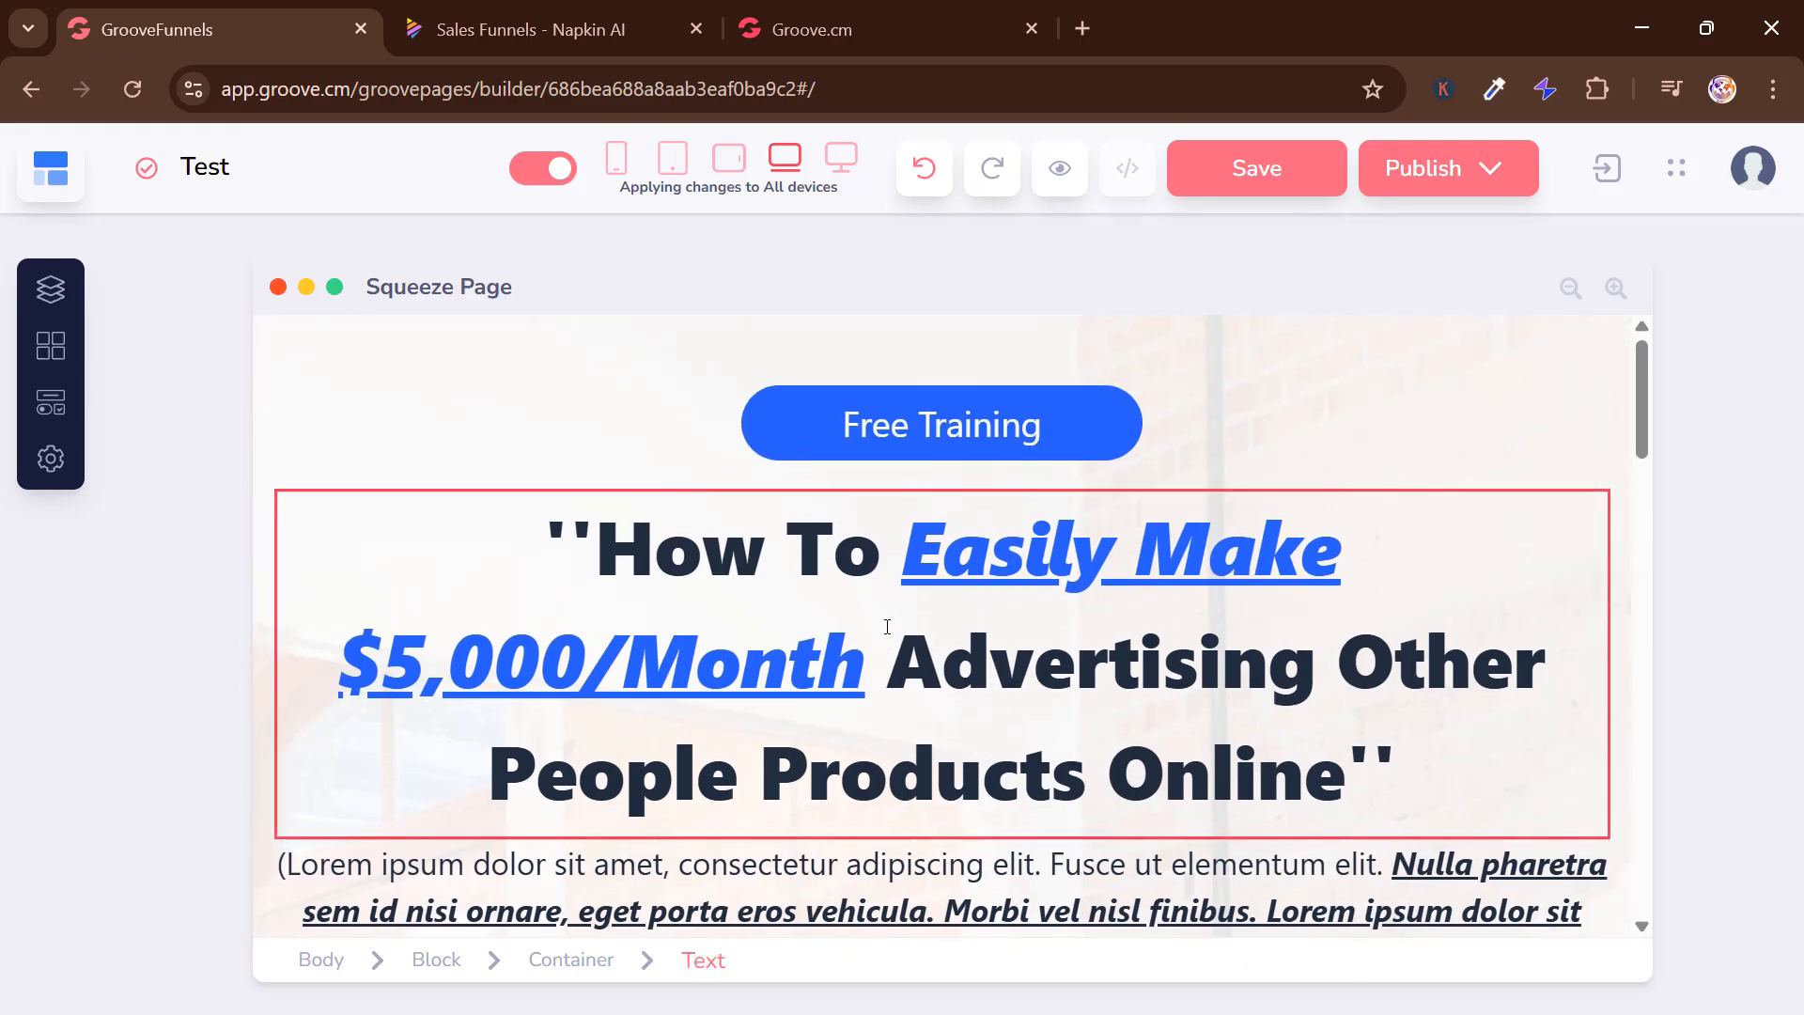
pyautogui.click(993, 554)
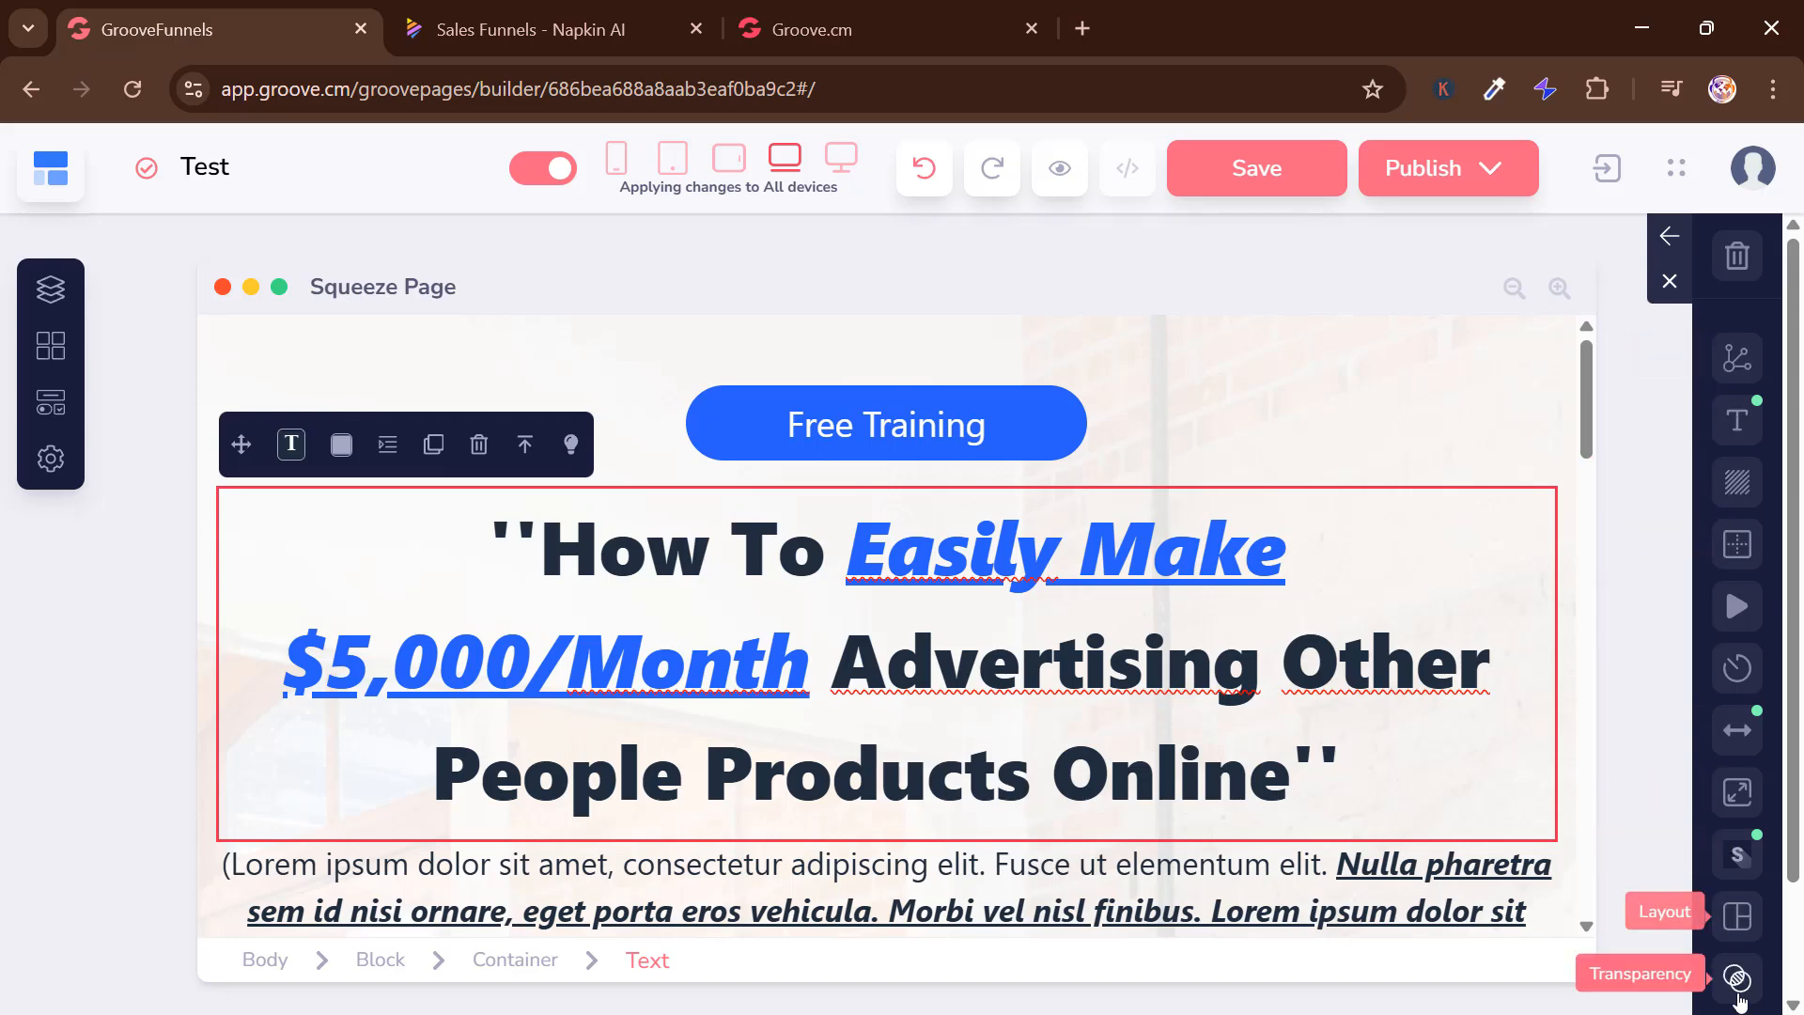
pyautogui.scroll(-2, 1729, 850)
pyautogui.scroll(2, 1732, 742)
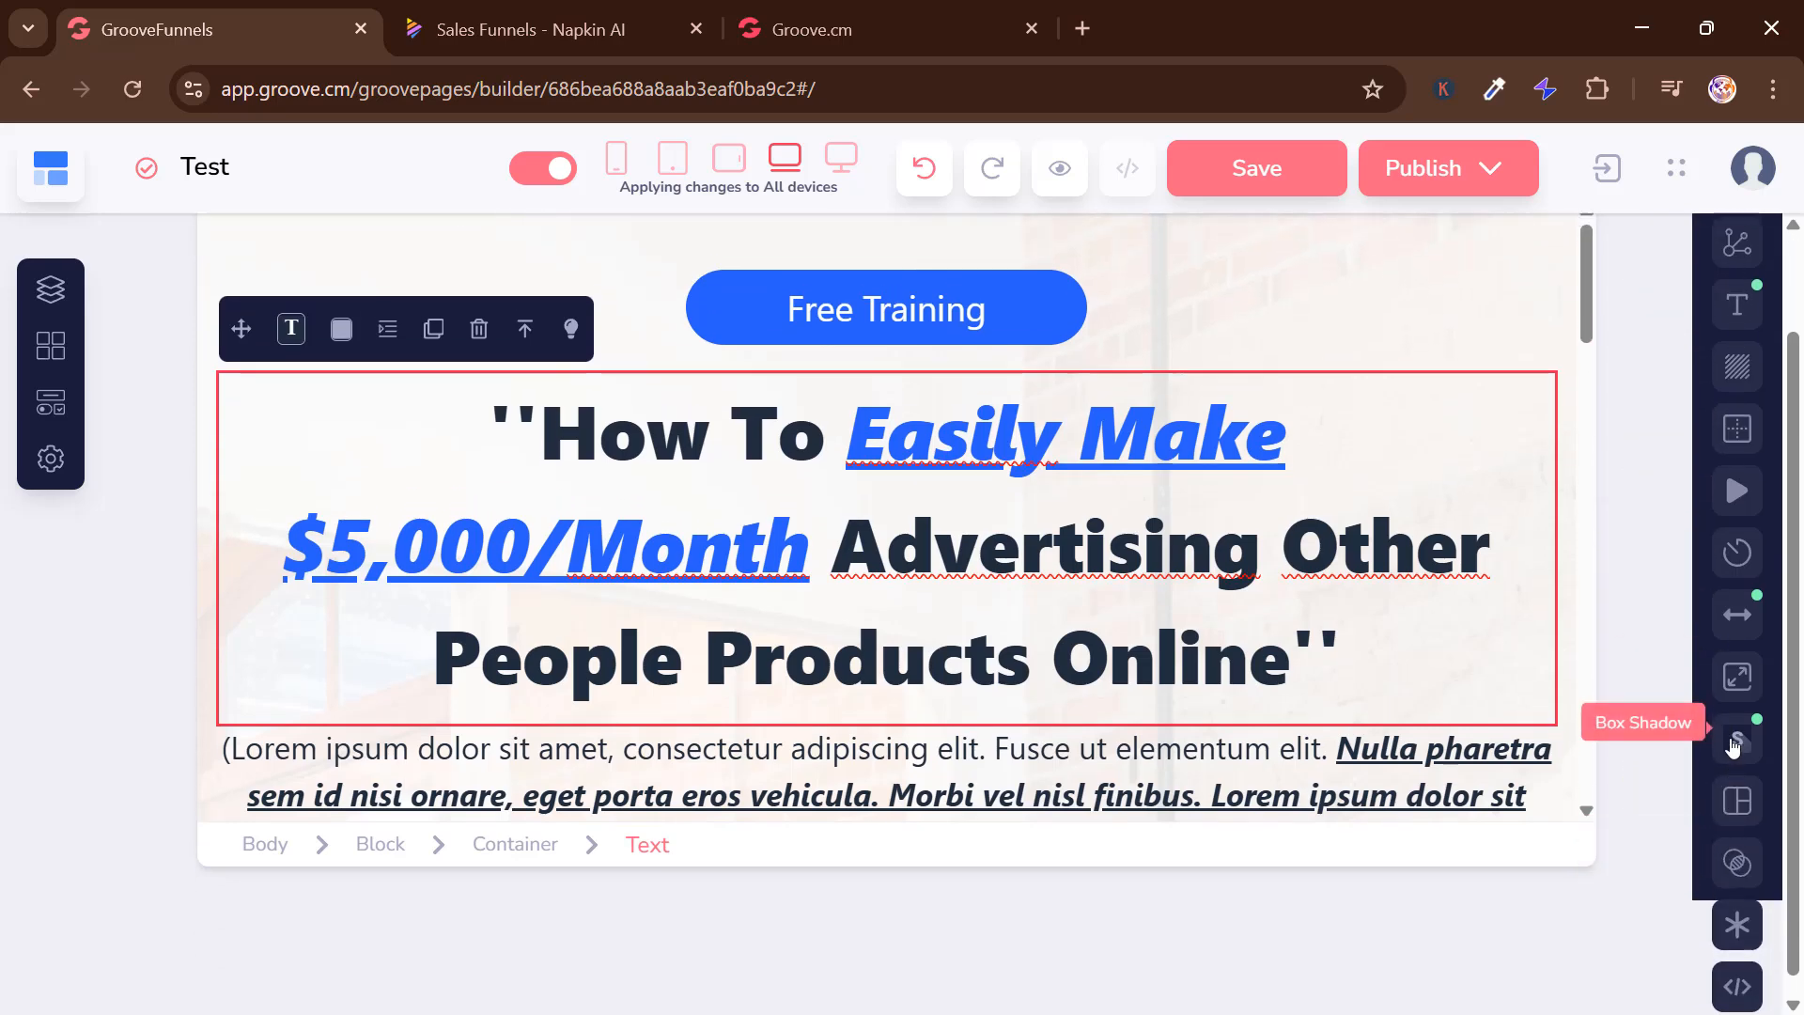